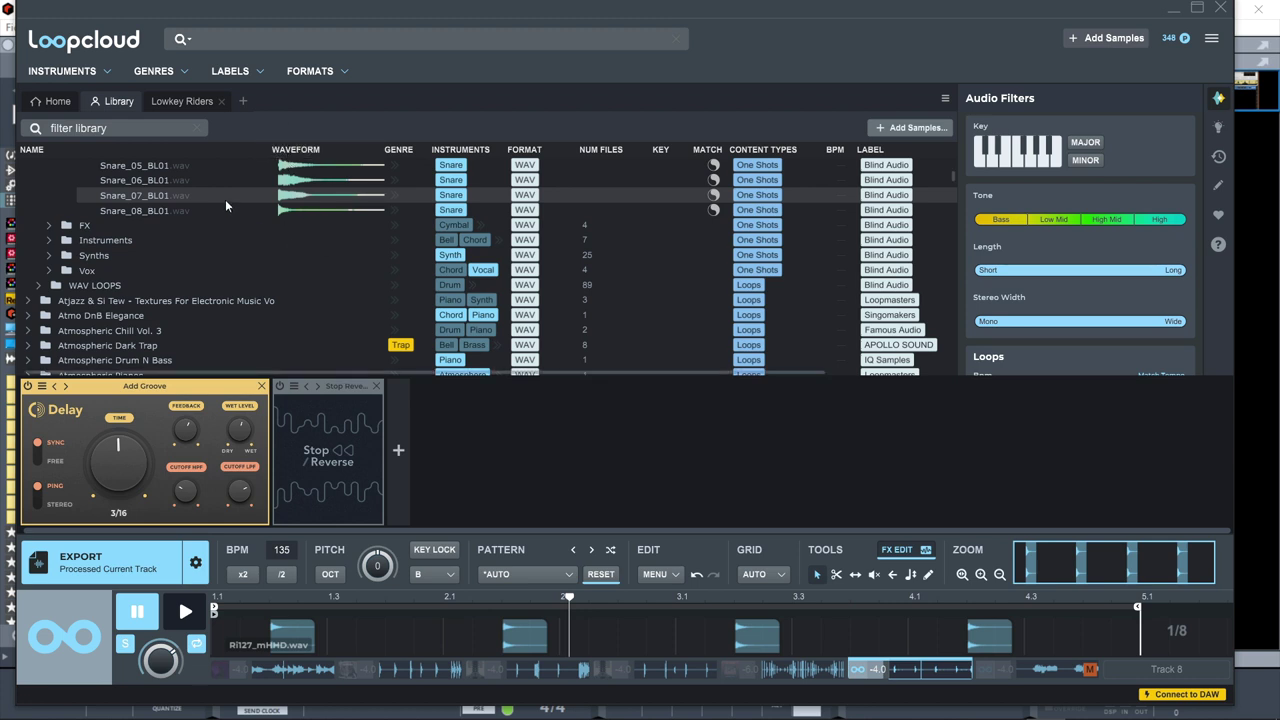
Close the Lowkey Riders tab in Loopcloud and switch to Reason
click(221, 102)
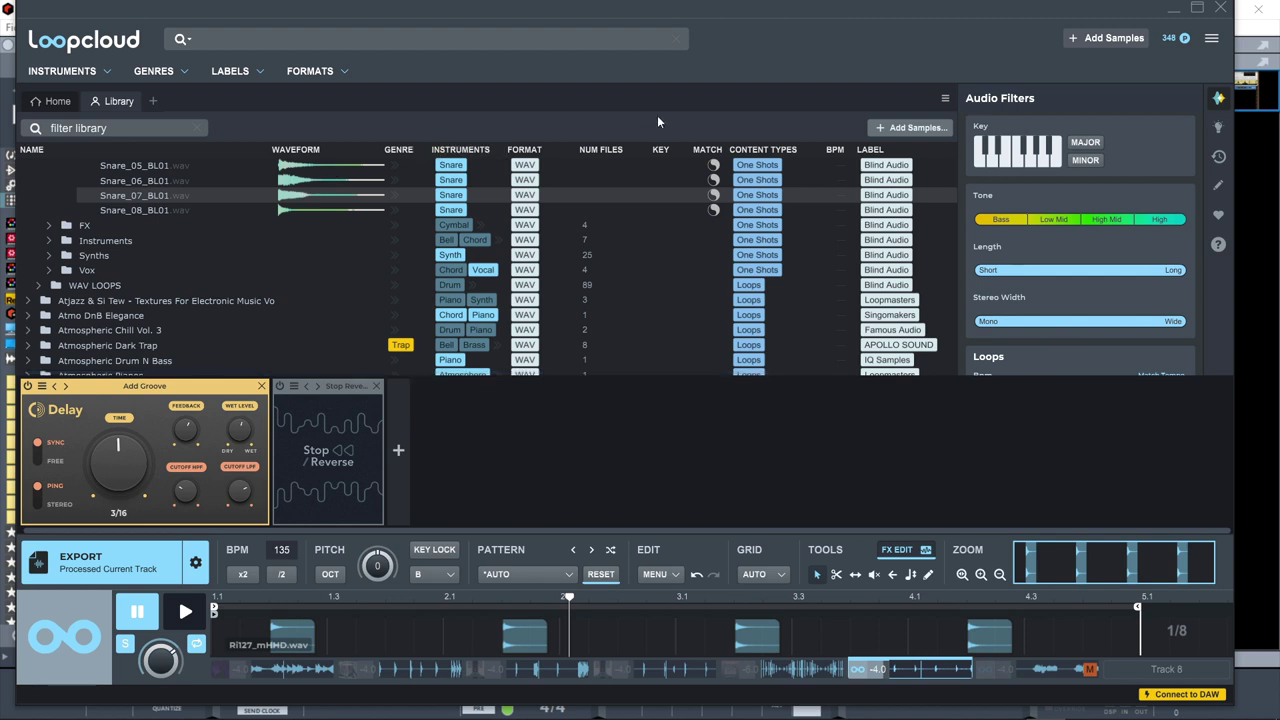
click(1173, 12)
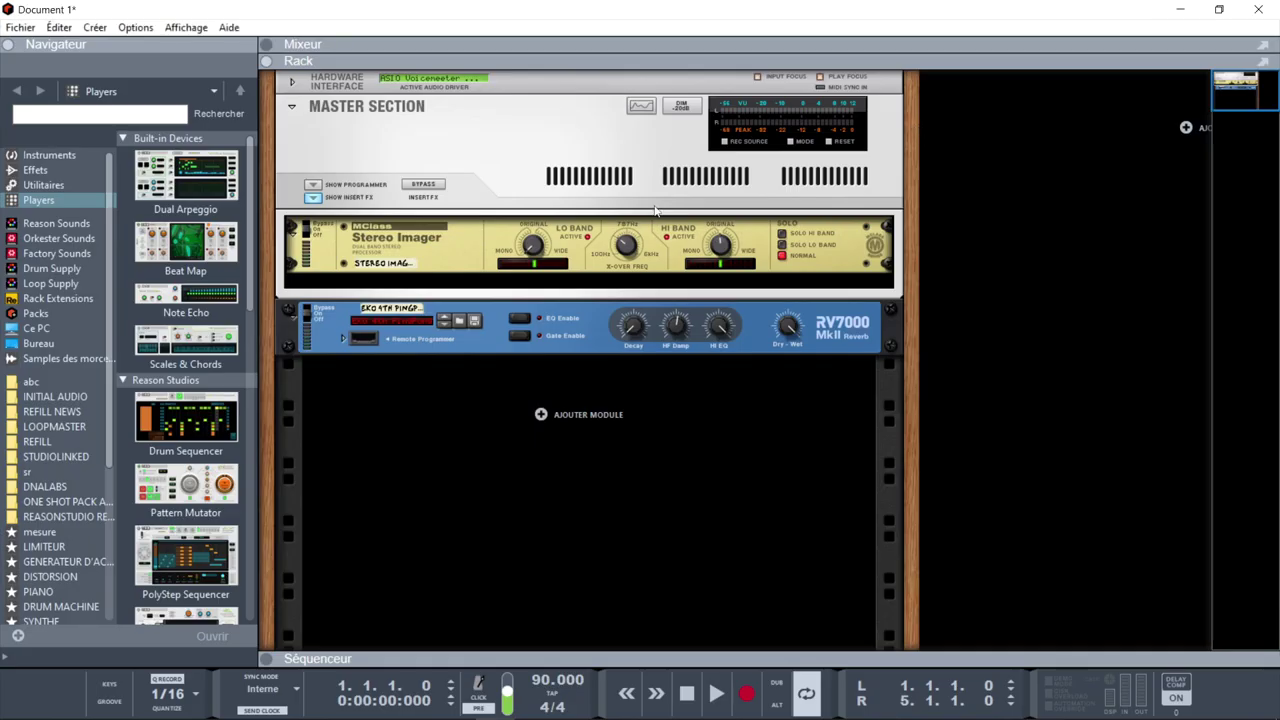
Browse the instrument devices down to the Loopmasters plug-ins, including Loopcloud, and expand the sequencer
click(35, 156)
scroll(250, 185, down, 3)
drag(265, 183, 282, 307)
scroll(242, 410, down, 2)
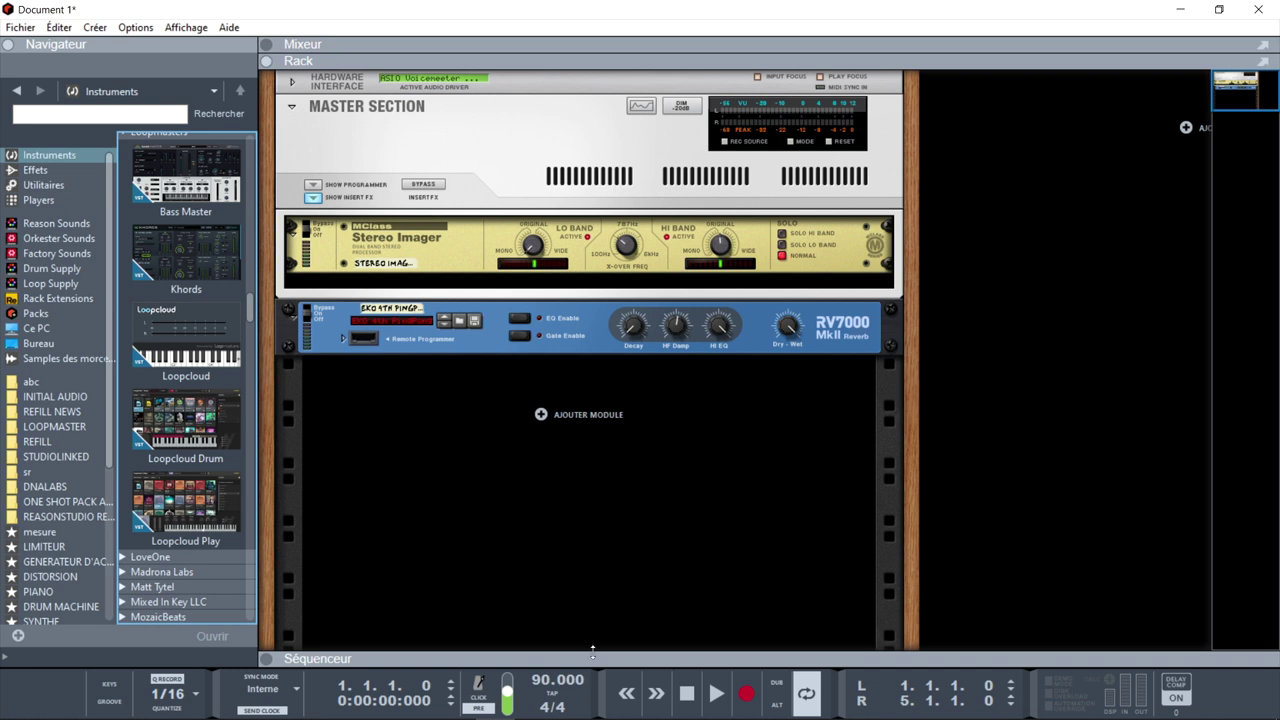
click(266, 659)
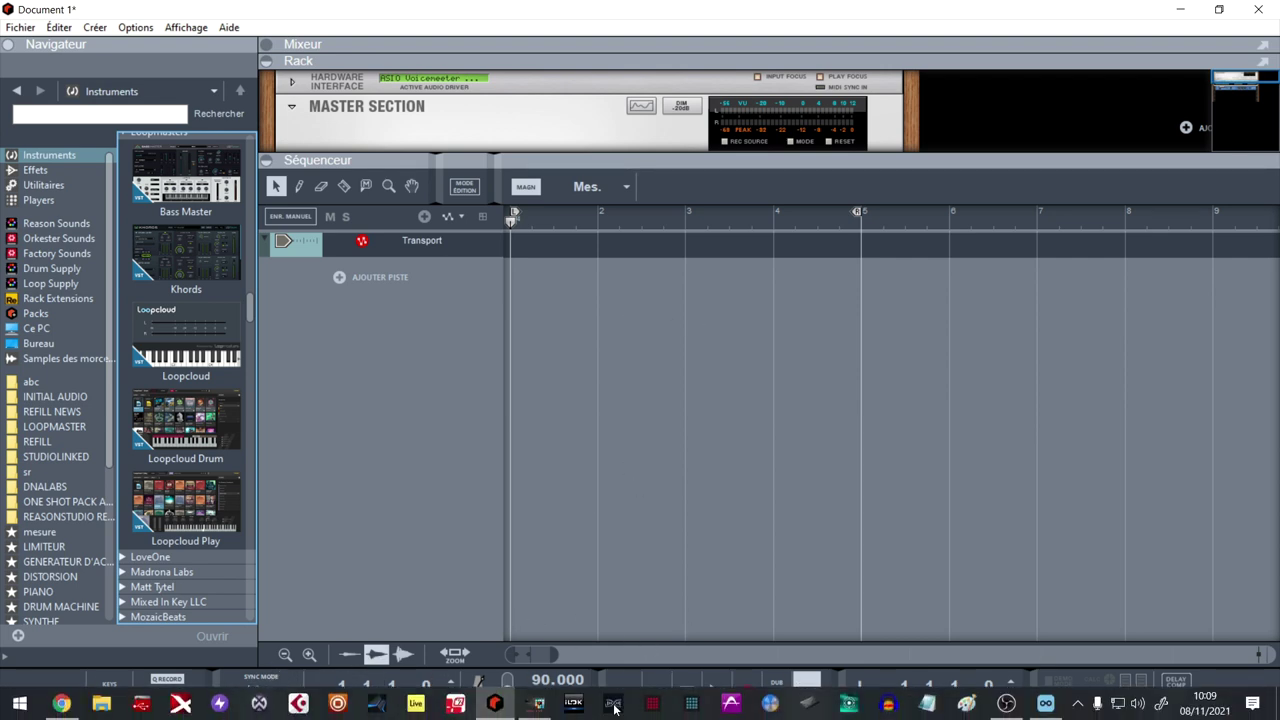
Check the session tempo in Loopcloud and set the tempo in Reason to 135 BPM
click(1039, 707)
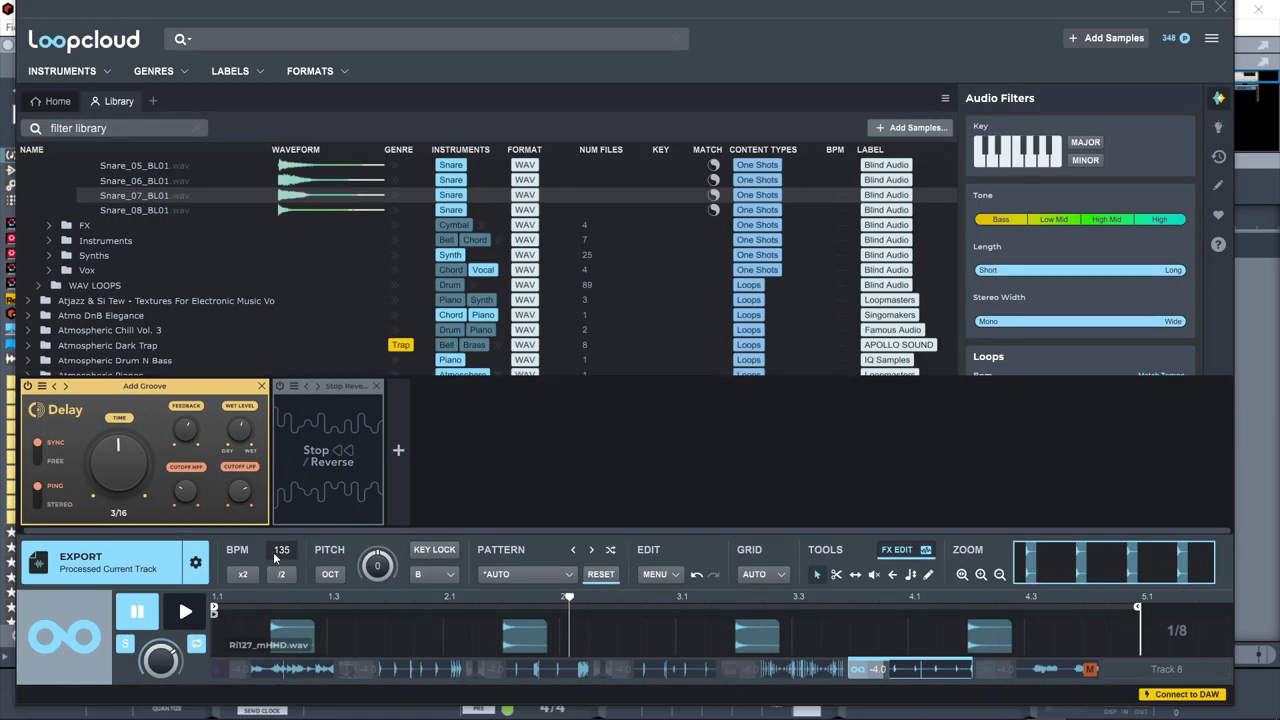
click(1170, 9)
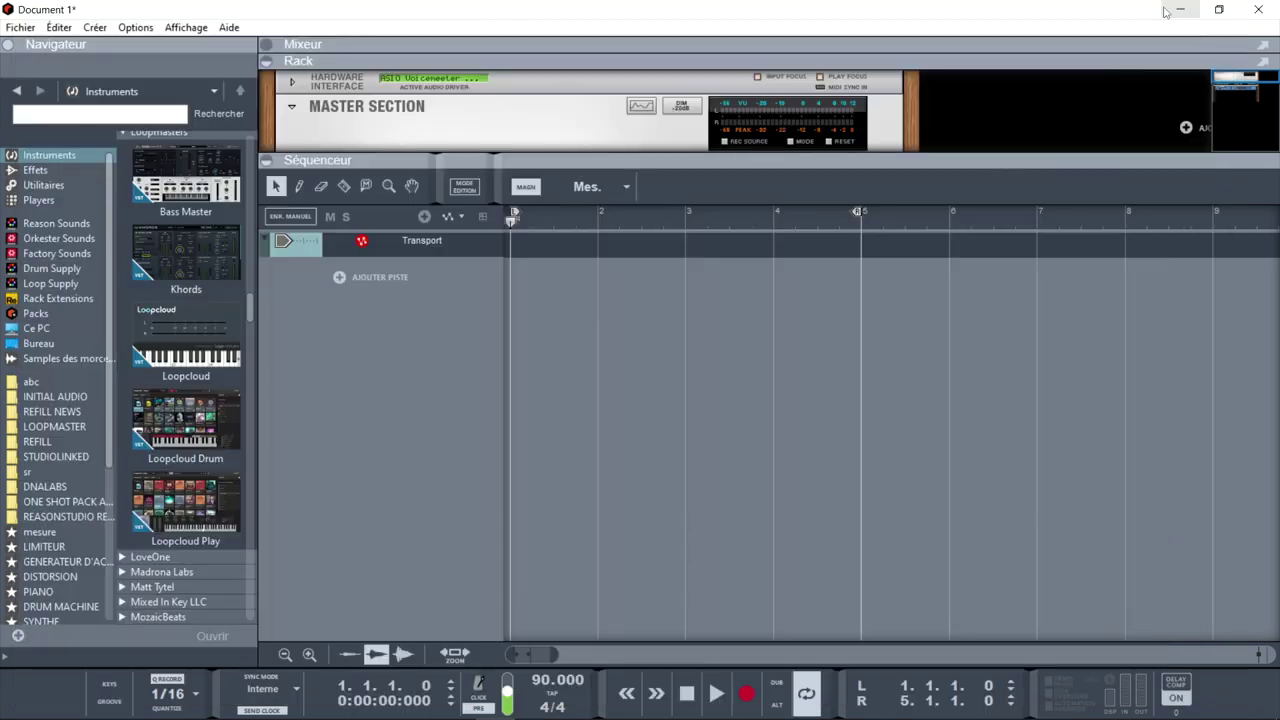
double_click(538, 680)
text(135)
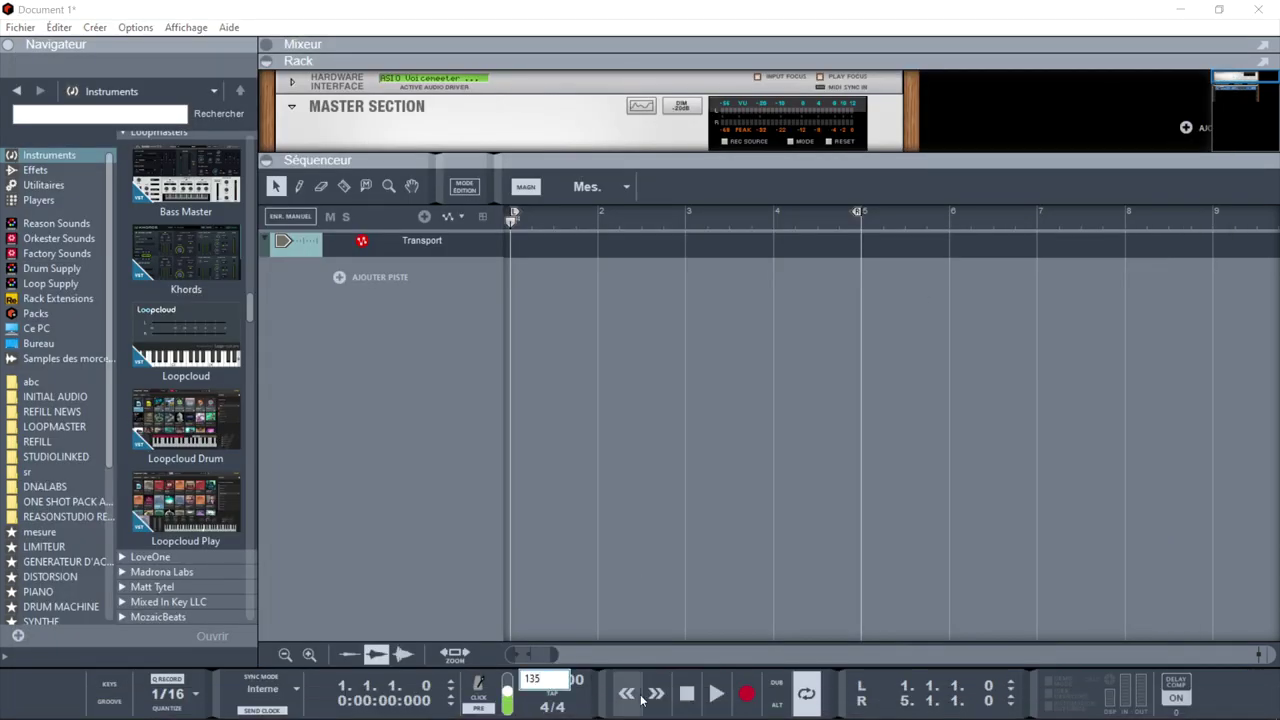
key(Return)
Select the piano loop track in Loopcloud, and create a new audio track in Reason's sequencer beside it
key(alt+Tab)
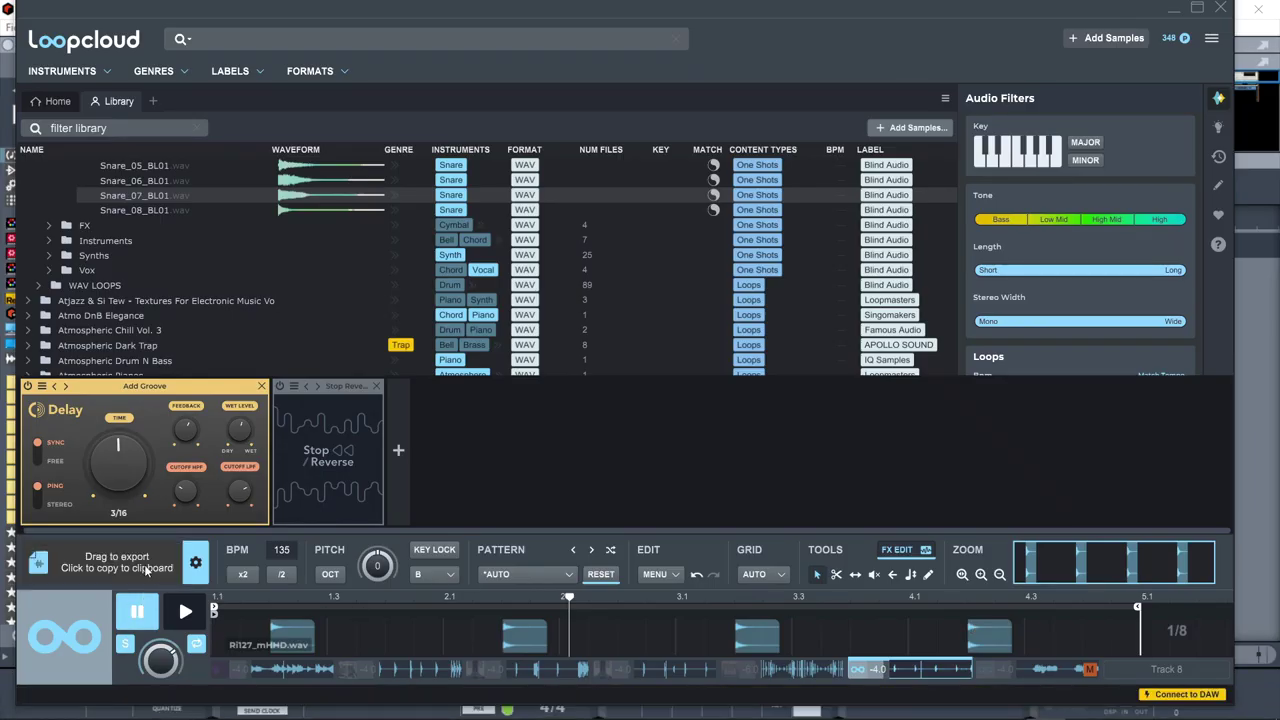
click(258, 672)
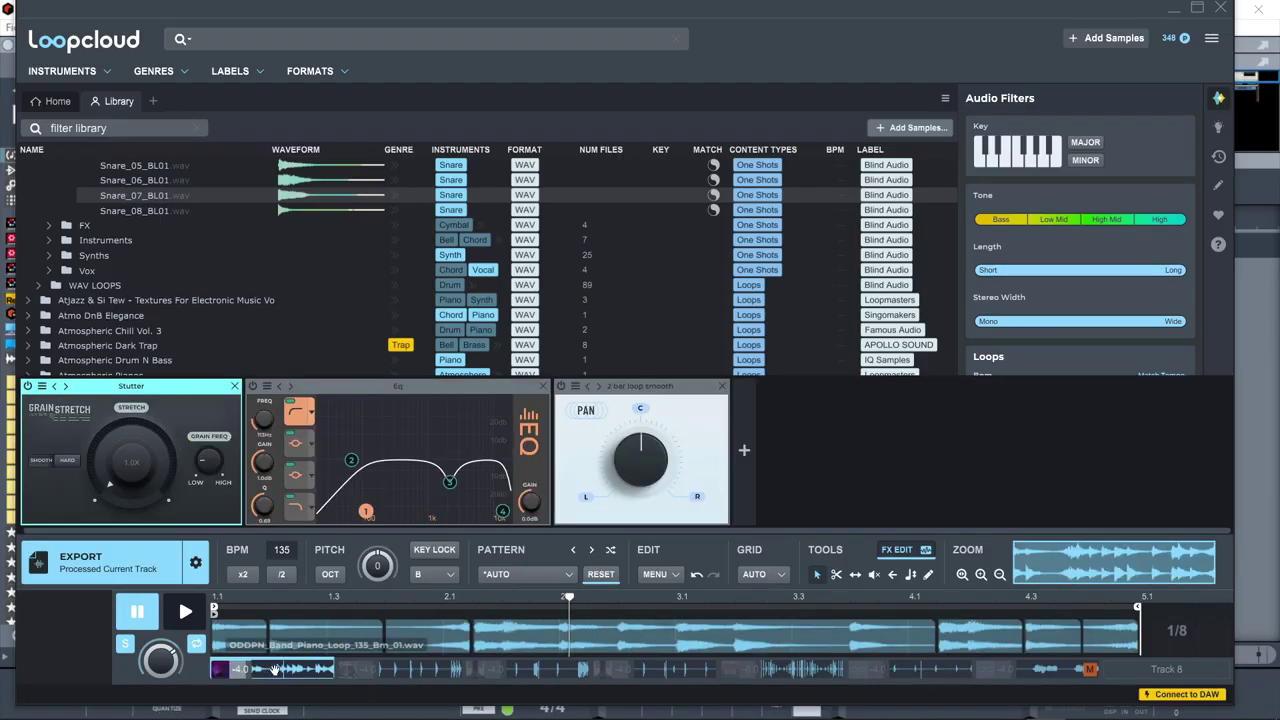
double_click(426, 10)
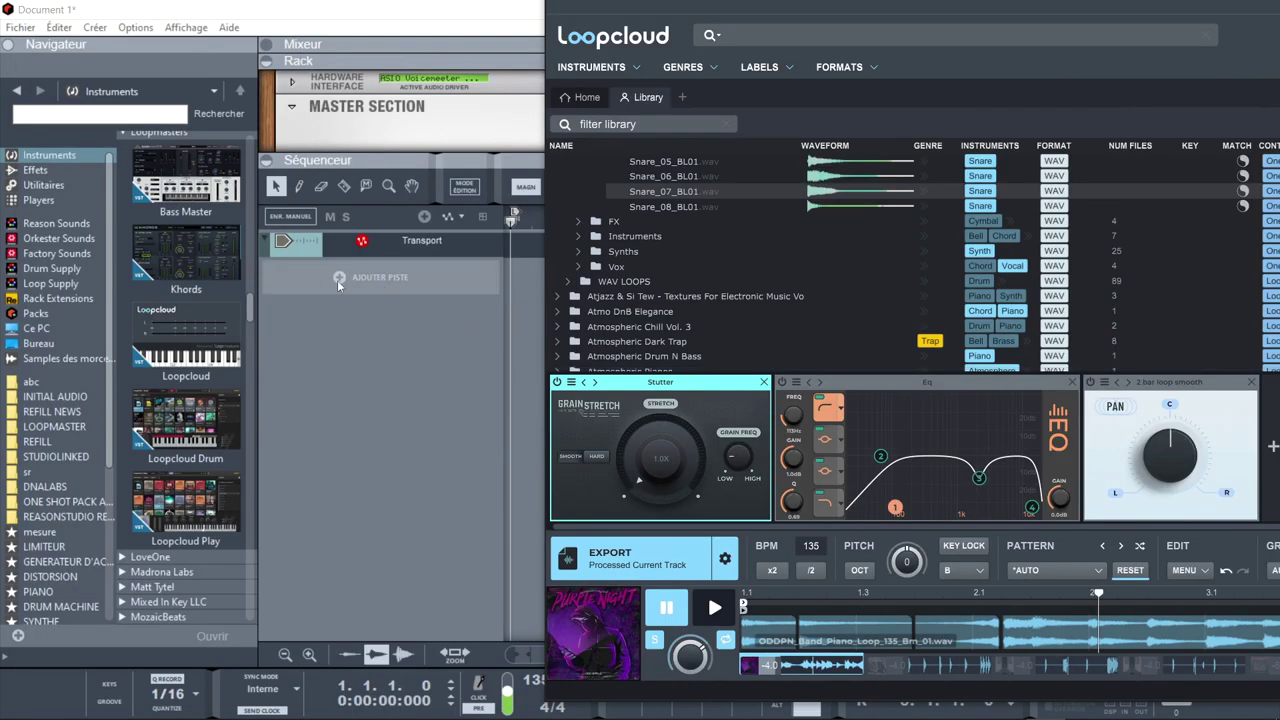
click(339, 279)
click(403, 292)
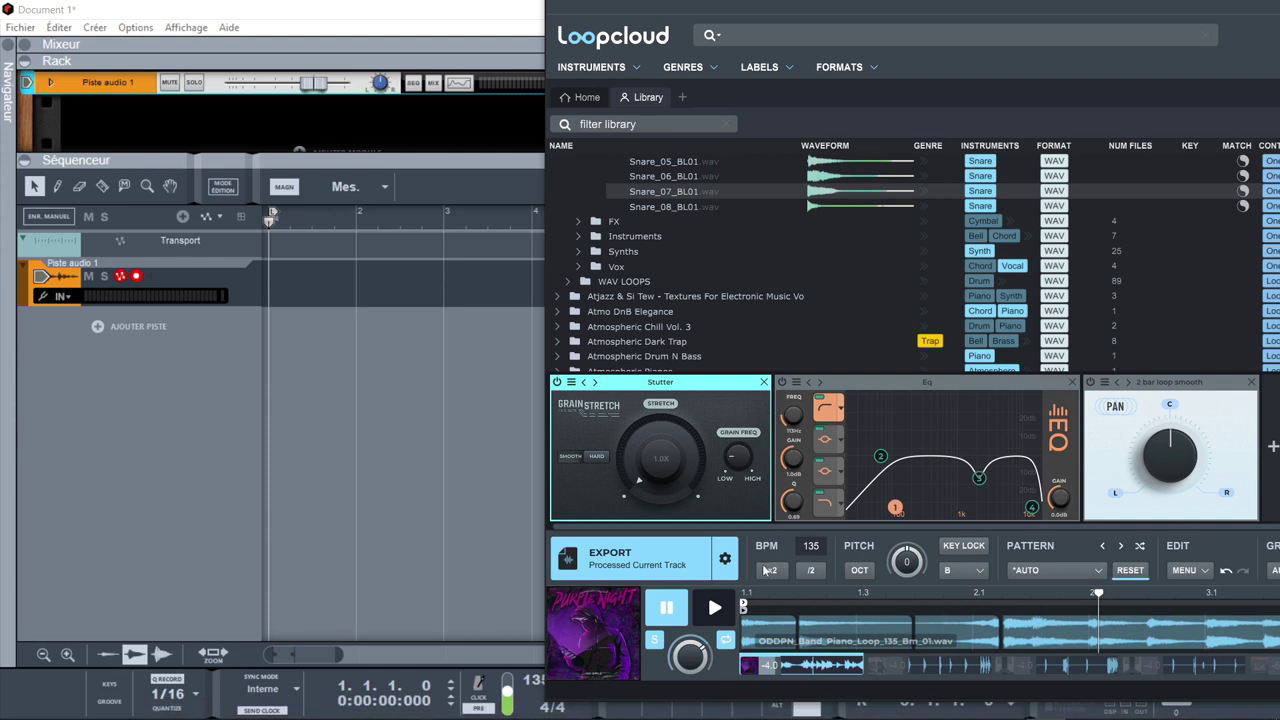
Export the processed piano loop from Loopcloud into Reason's sequencer at bar 1 and play it back
mouse_move(670, 566)
mouse_down()
mouse_move(531, 537)
mouse_move(354, 323)
mouse_move(266, 345)
mouse_up()
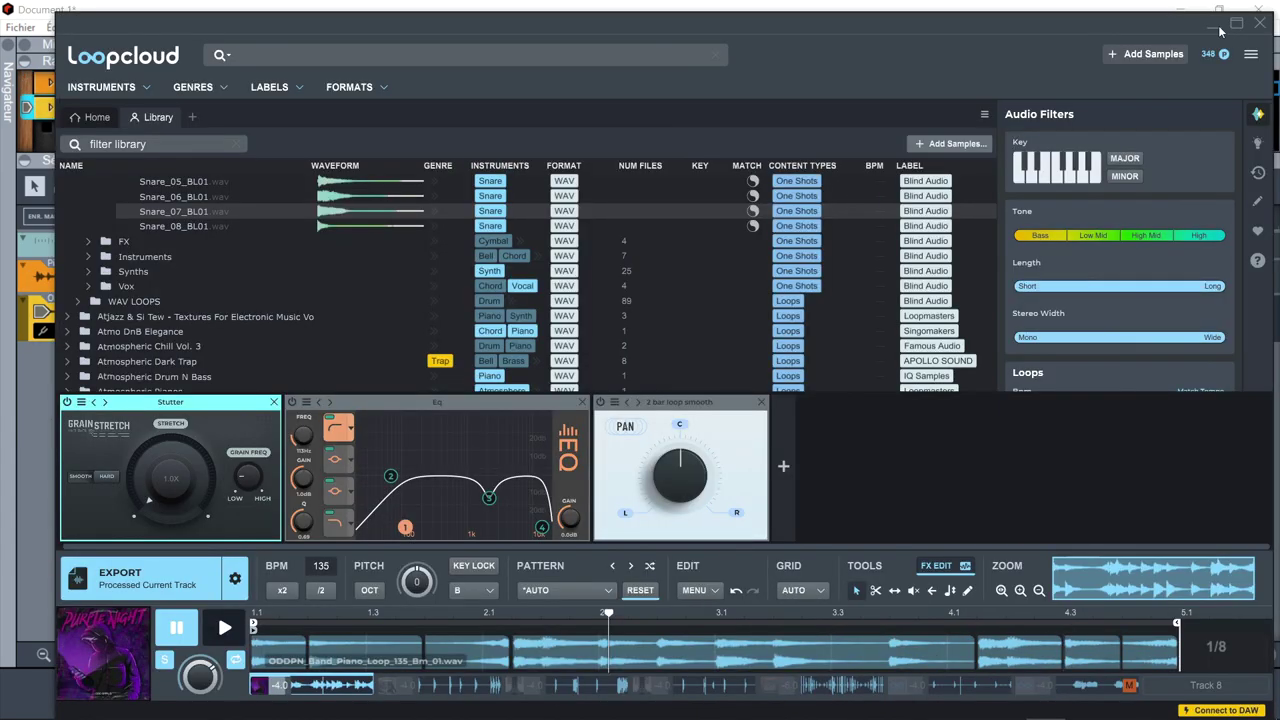
click(1216, 25)
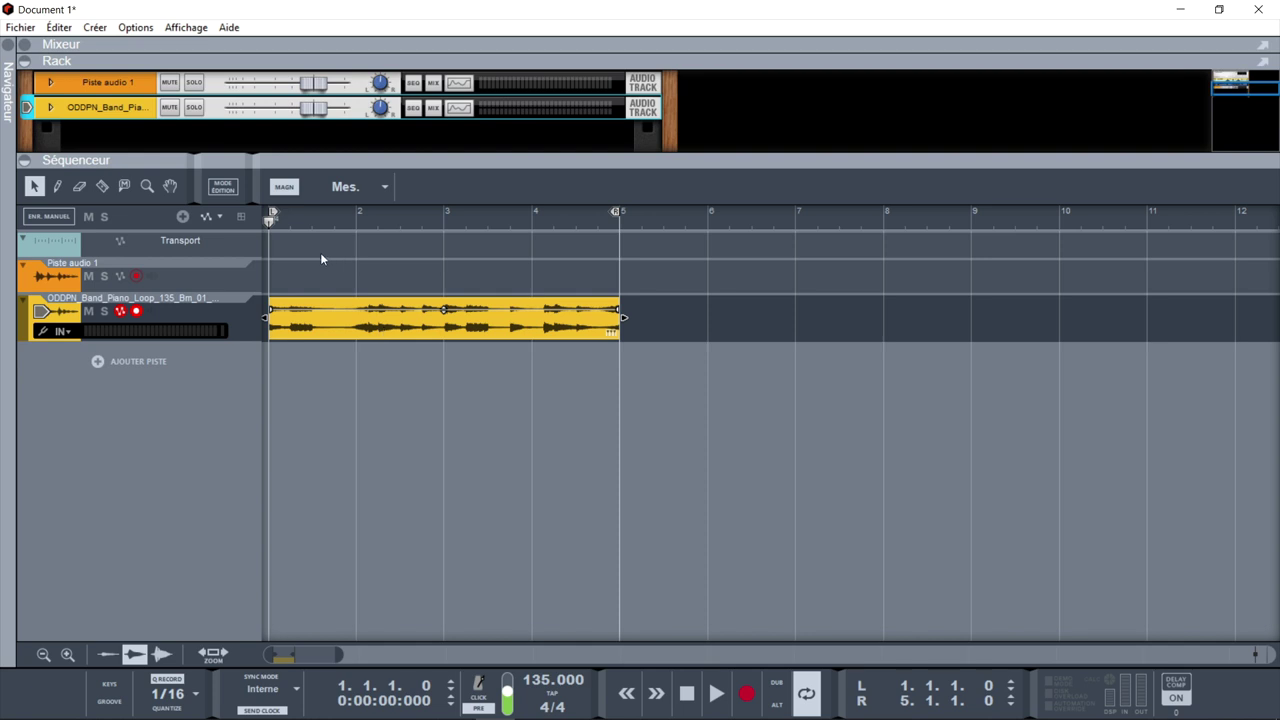
key(space)
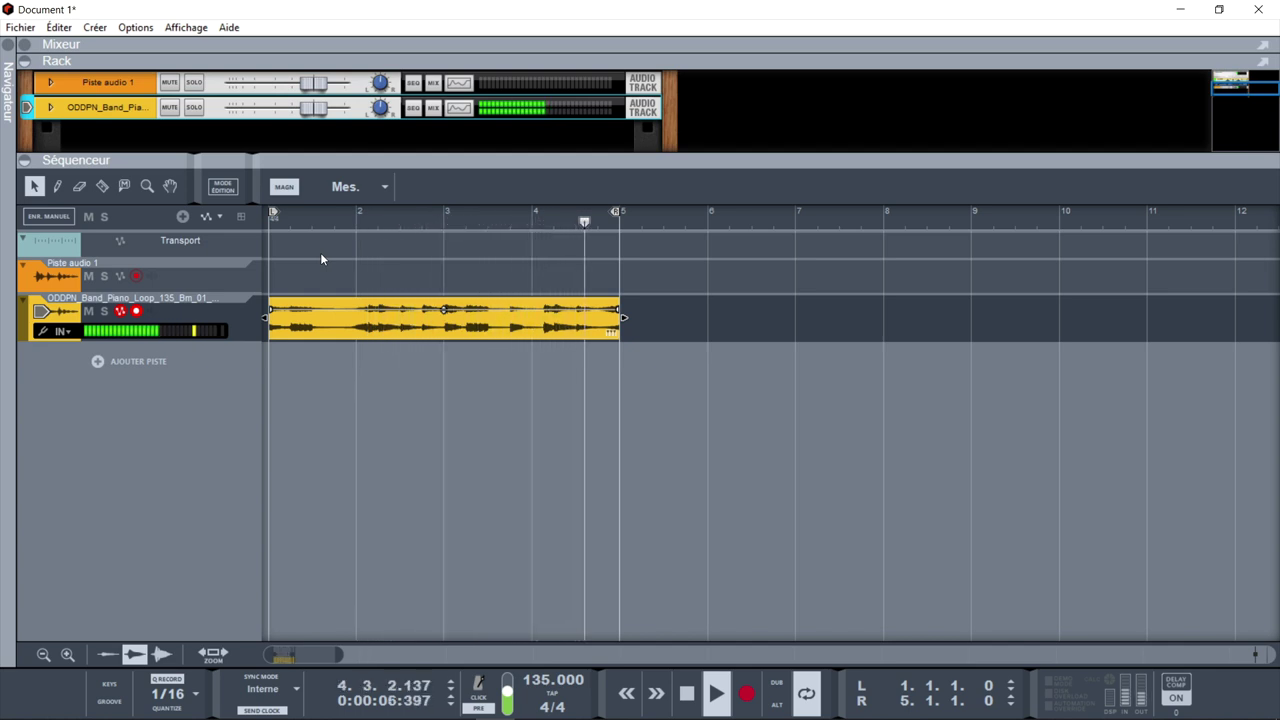
key(space)
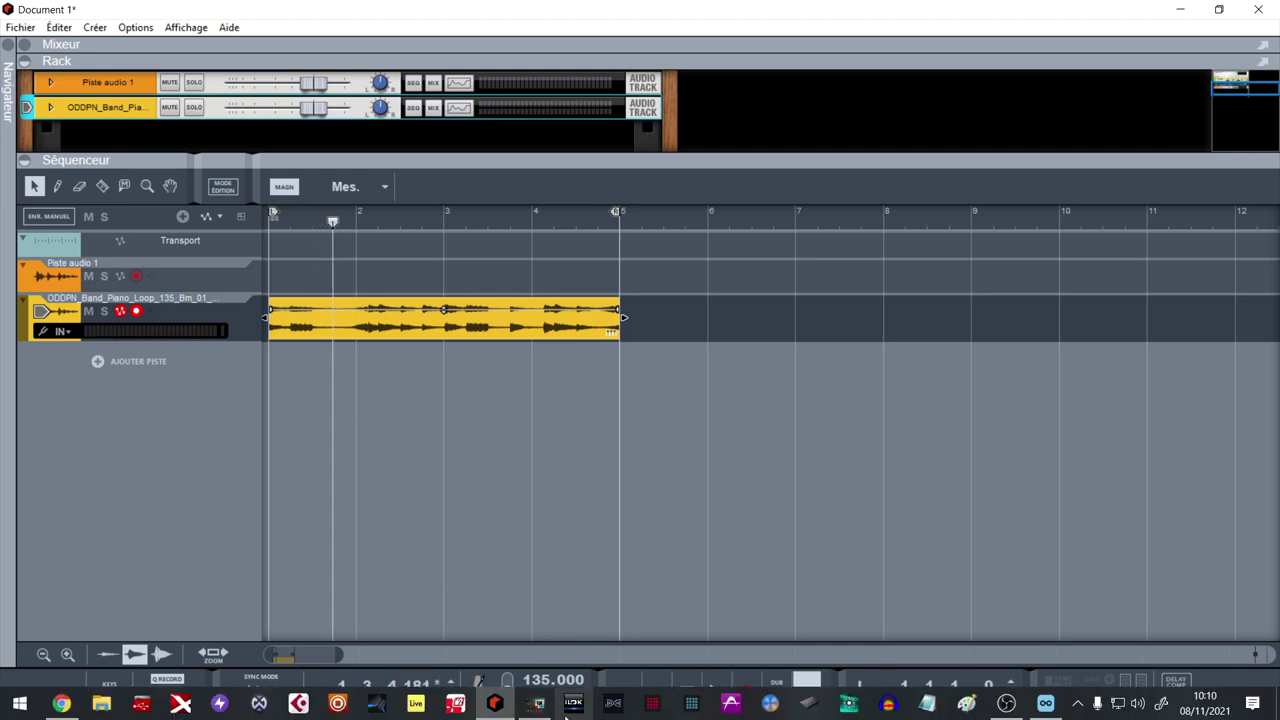
Switch to Loopcloud and show the piano track's source sample in the library
click(1013, 714)
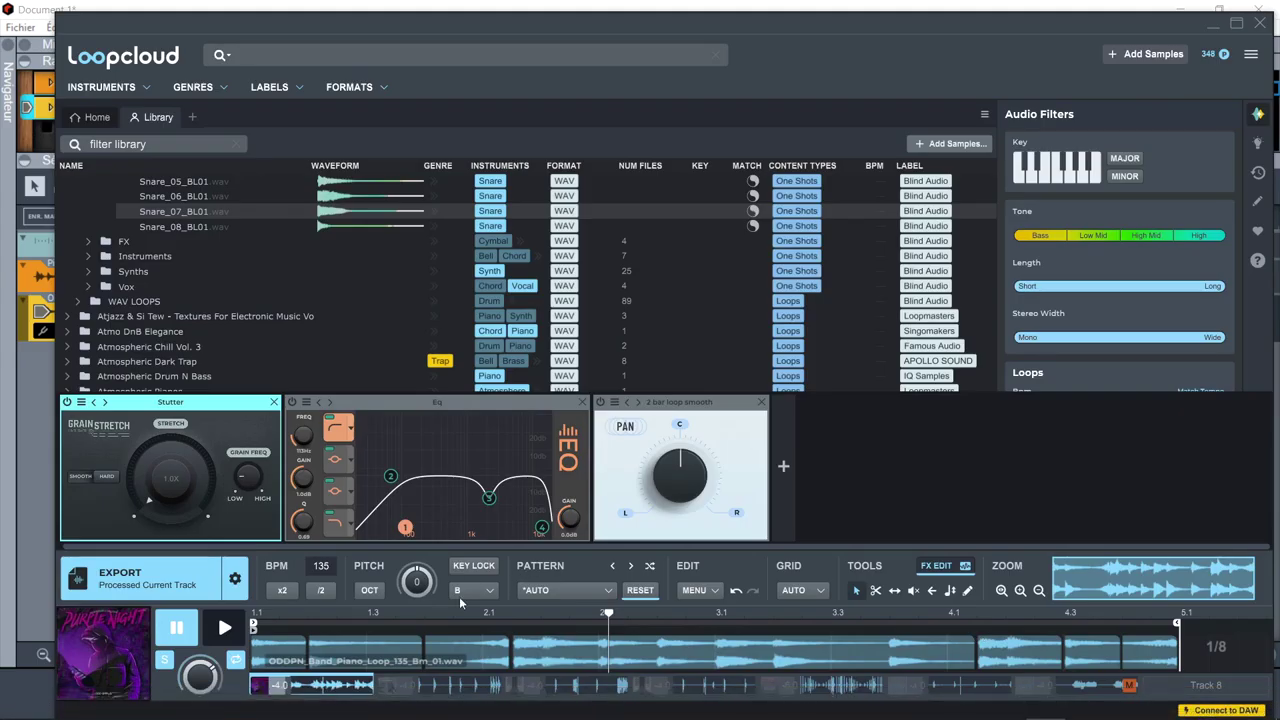
right_click(354, 685)
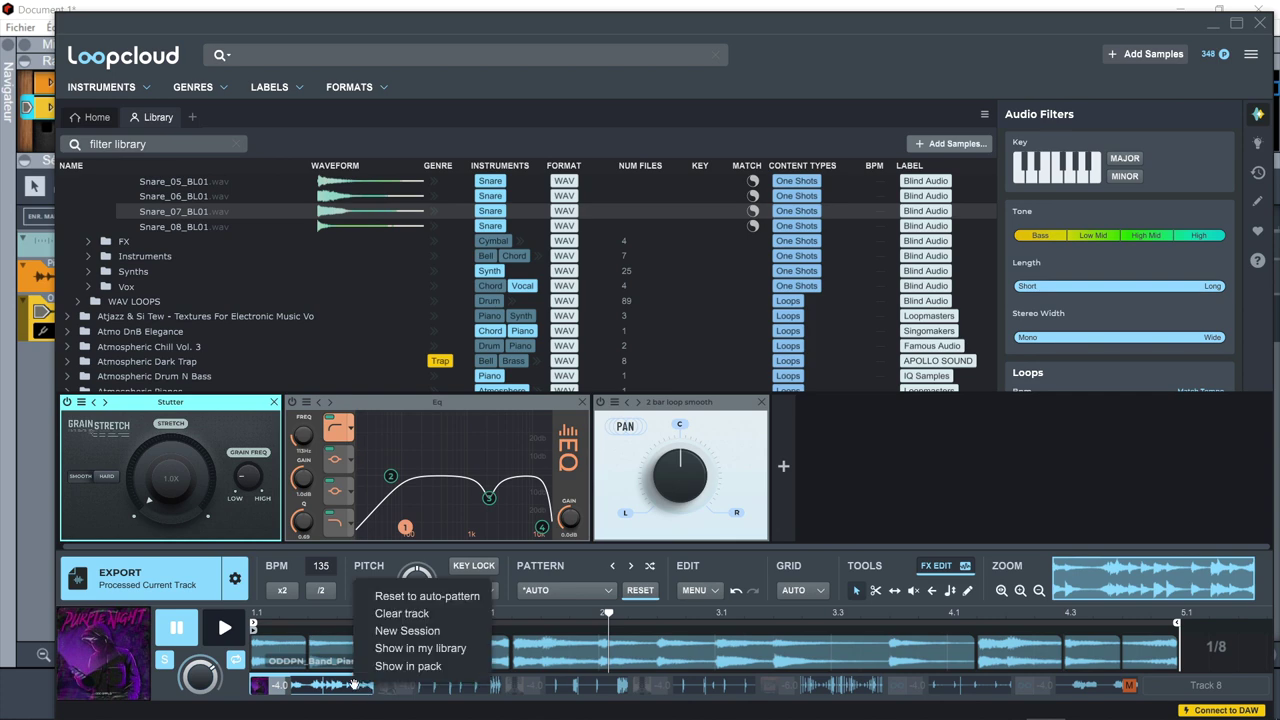
click(403, 650)
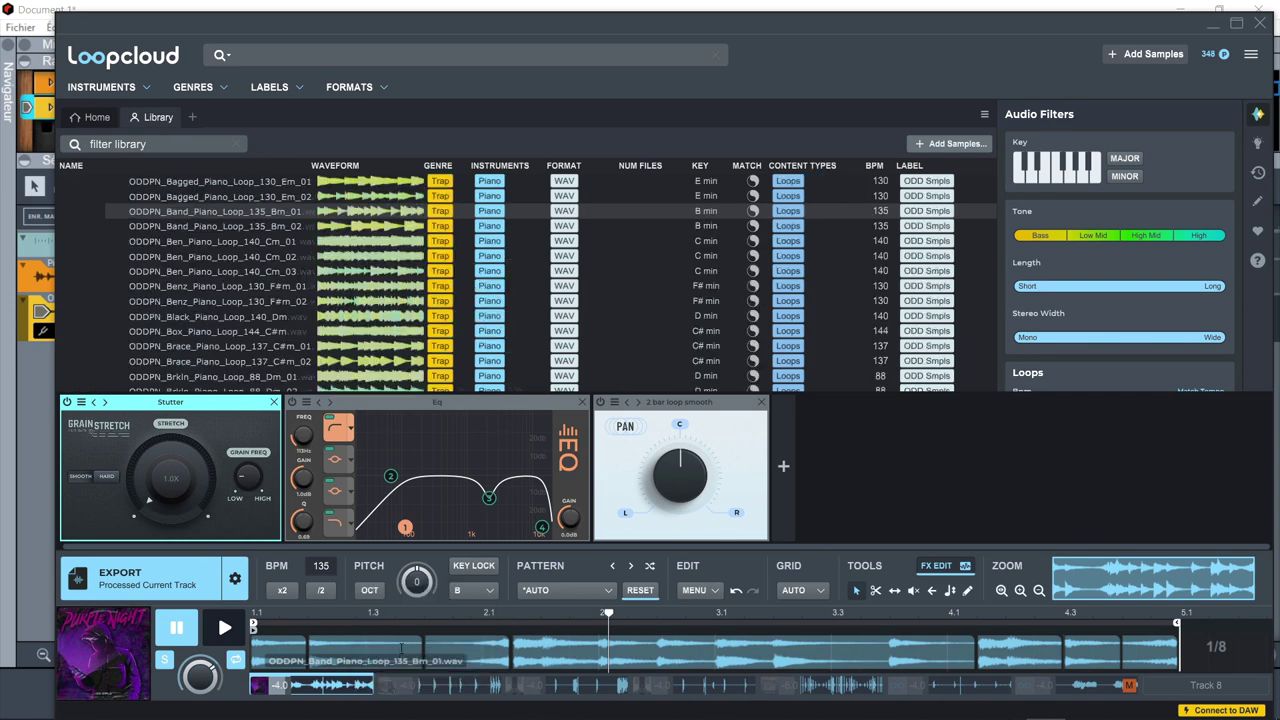
Place the original ODDPN_Band_Piano_Loop_135_Bm_01 sample from the Loopcloud library at bar 6 of the piano track in Reason
drag(539, 24, 1253, 20)
drag(880, 207, 706, 318)
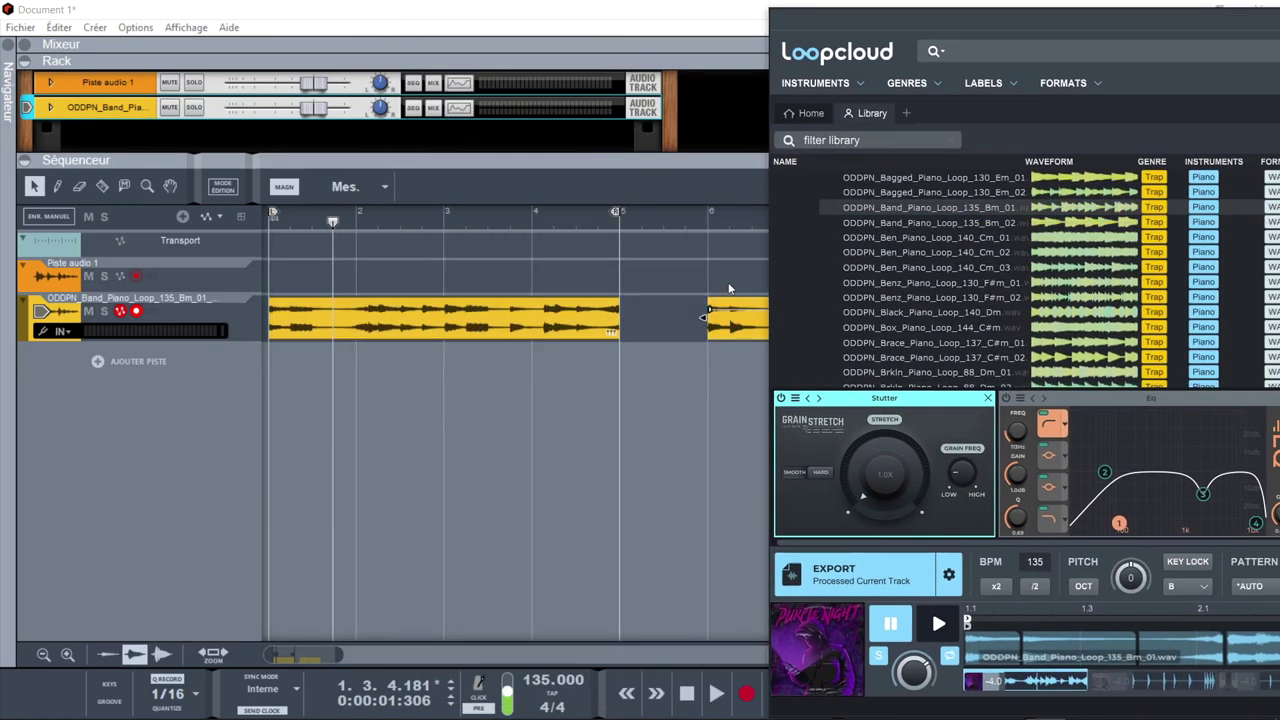
drag(1101, 14, 300, 115)
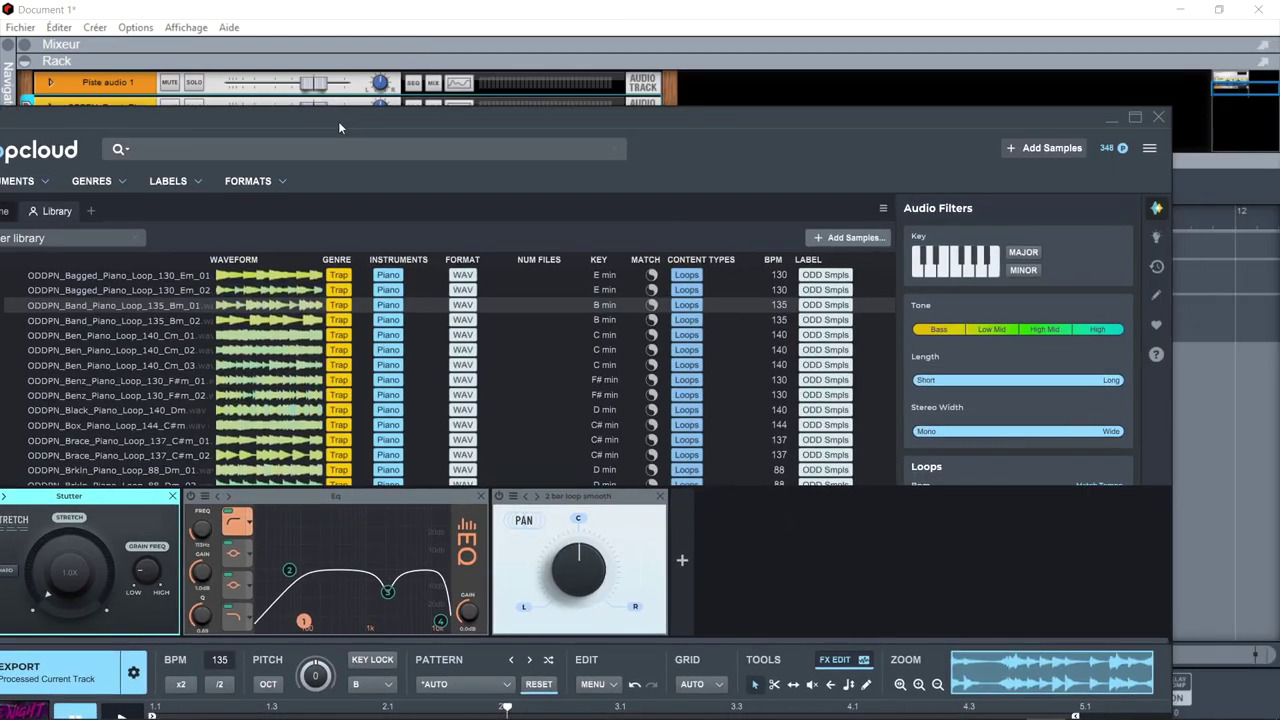
click(765, 100)
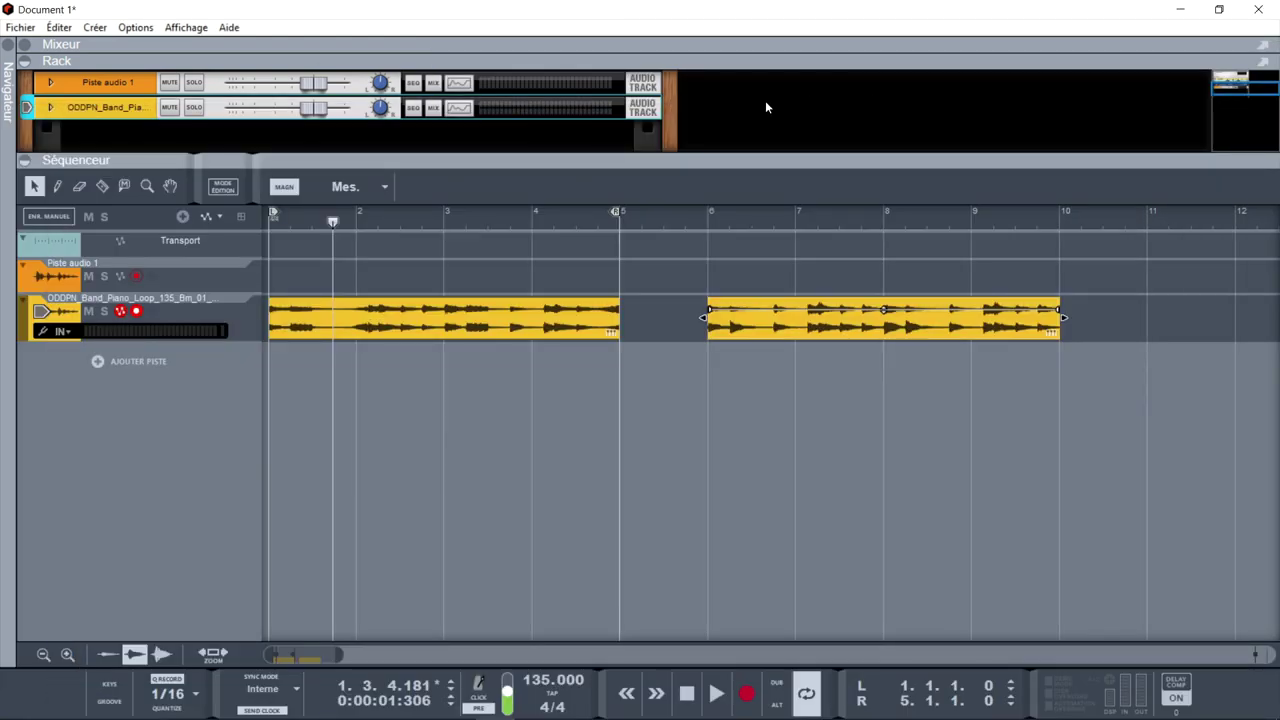
Compare the two piano clips by playing the original from bar 6 and the processed one from bar 1
click(708, 213)
key(space)
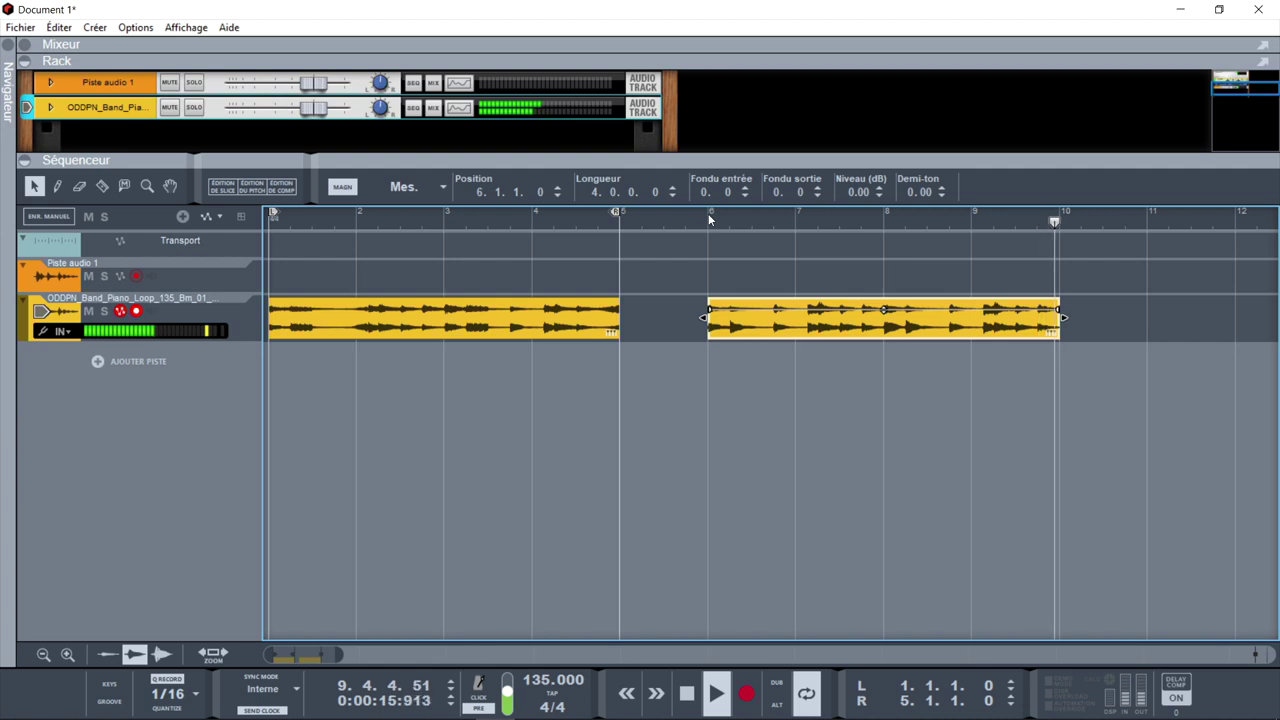
key(space)
click(355, 218)
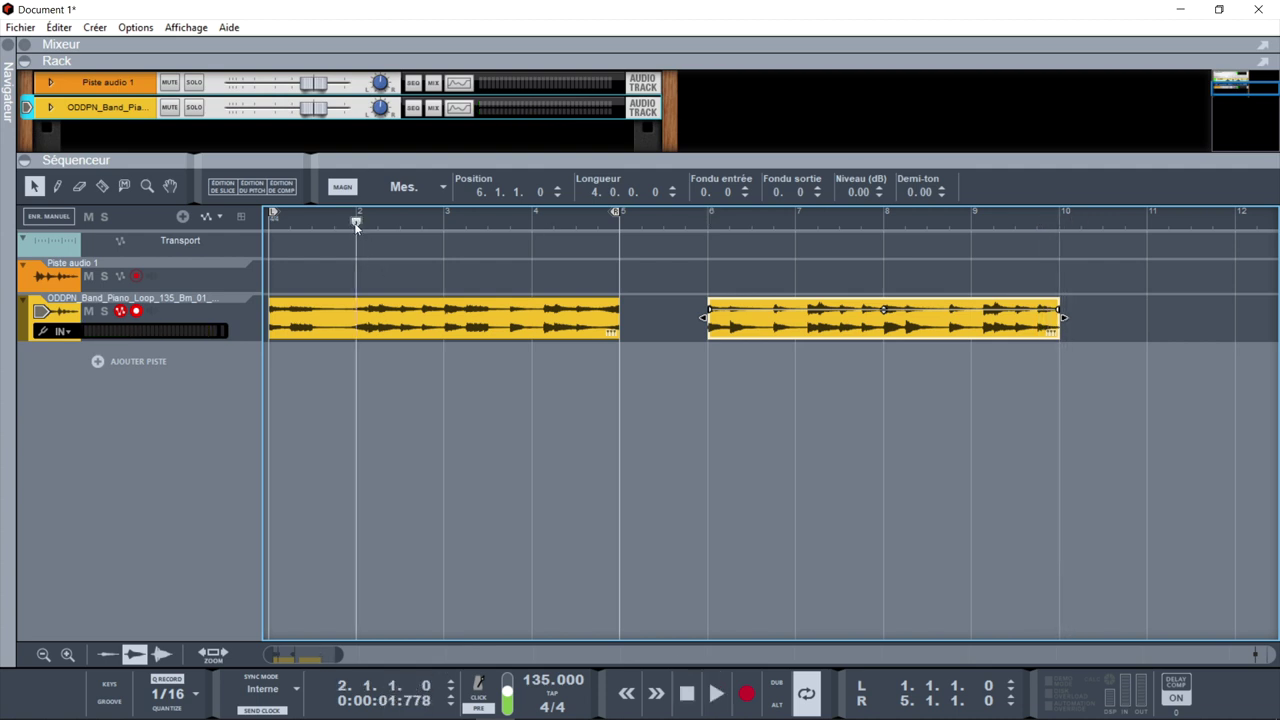
click(278, 222)
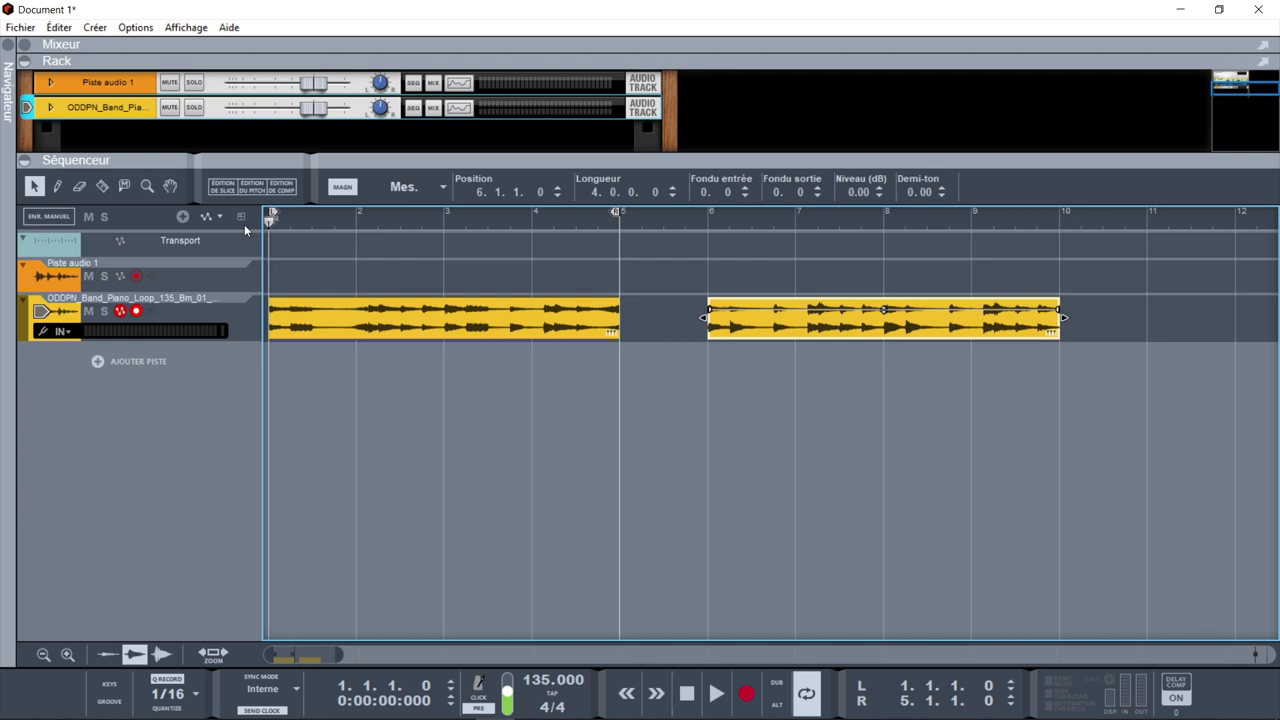
key(space)
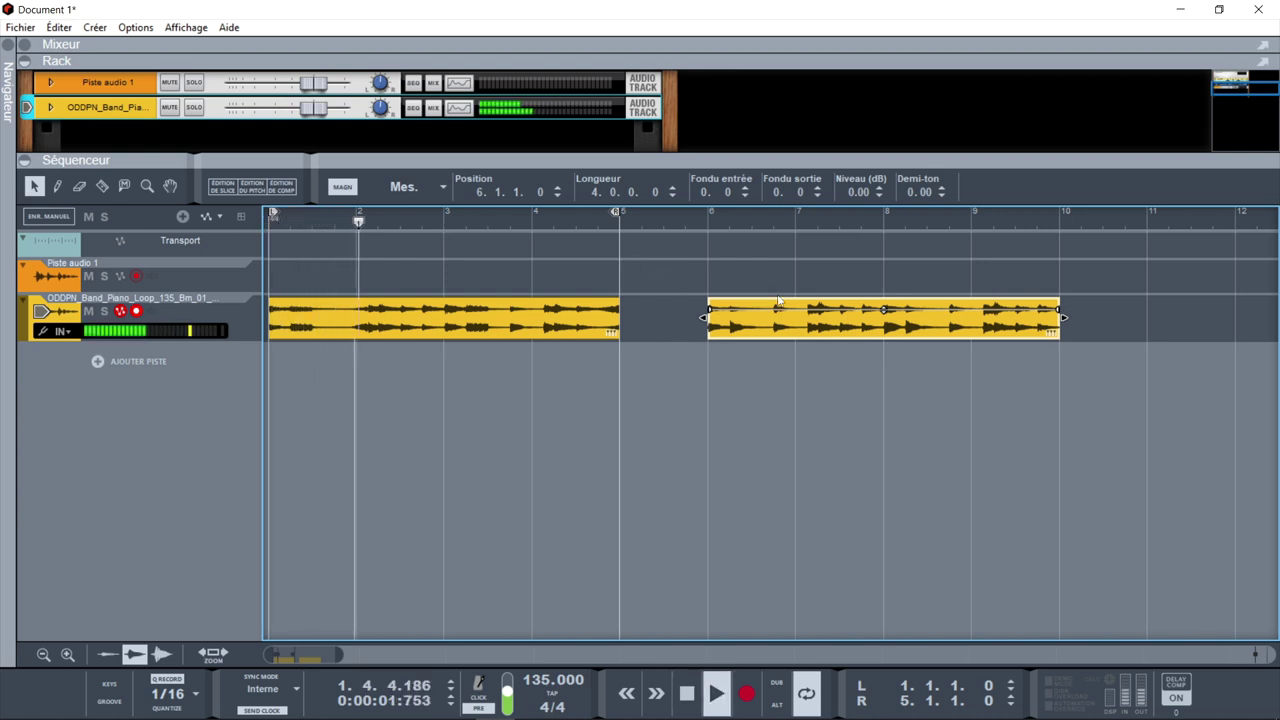
Move the original piano clip to bar 5 and extend the loop end to bar 9 while listening to playback
drag(778, 325, 688, 328)
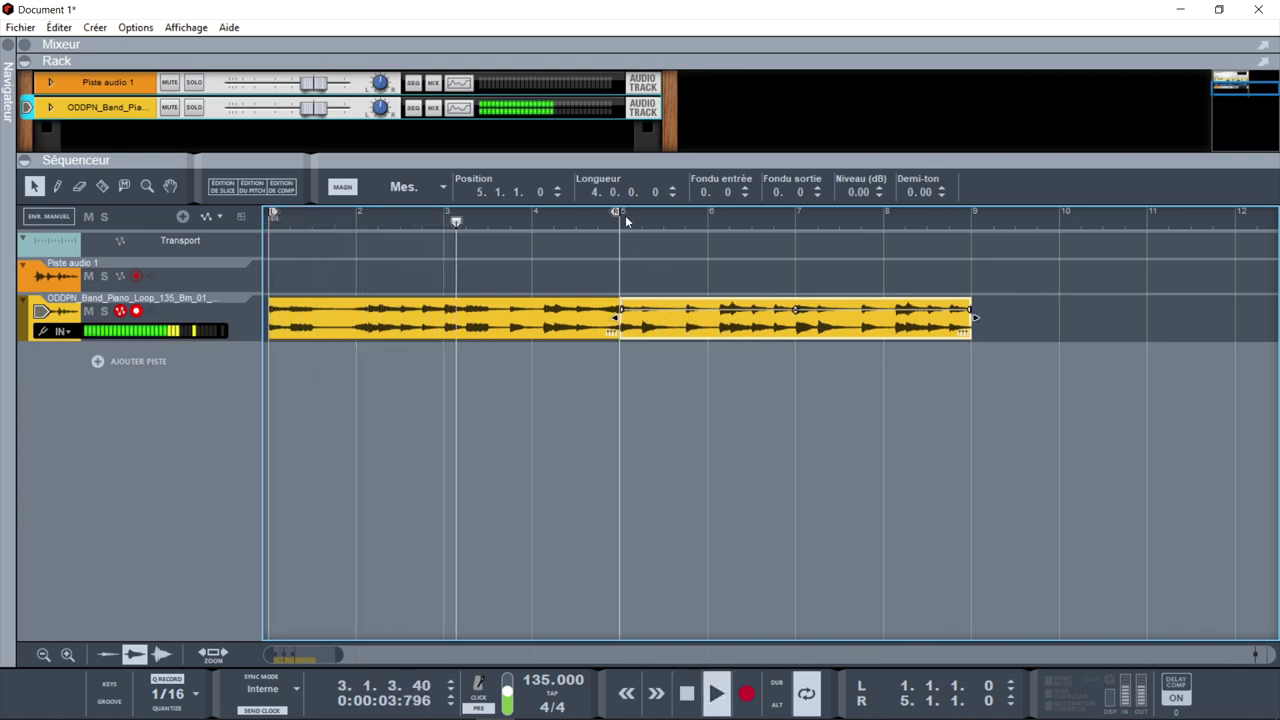
drag(615, 211, 970, 212)
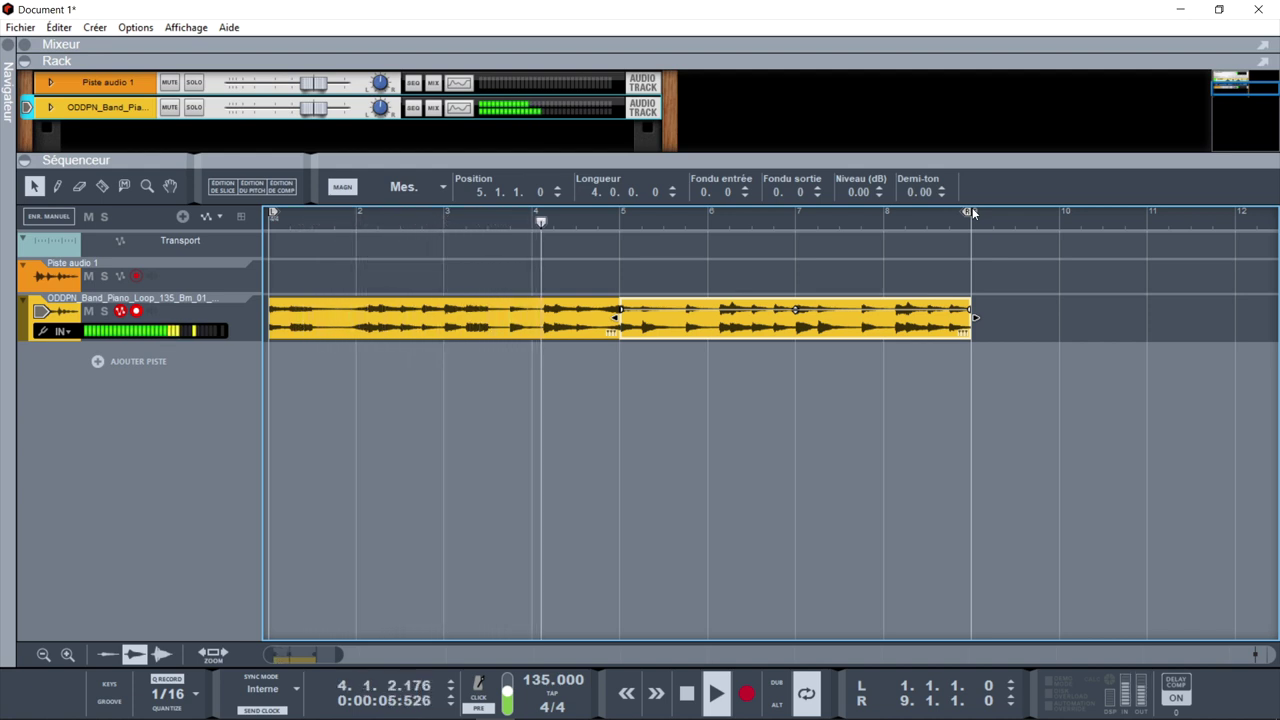
key(space)
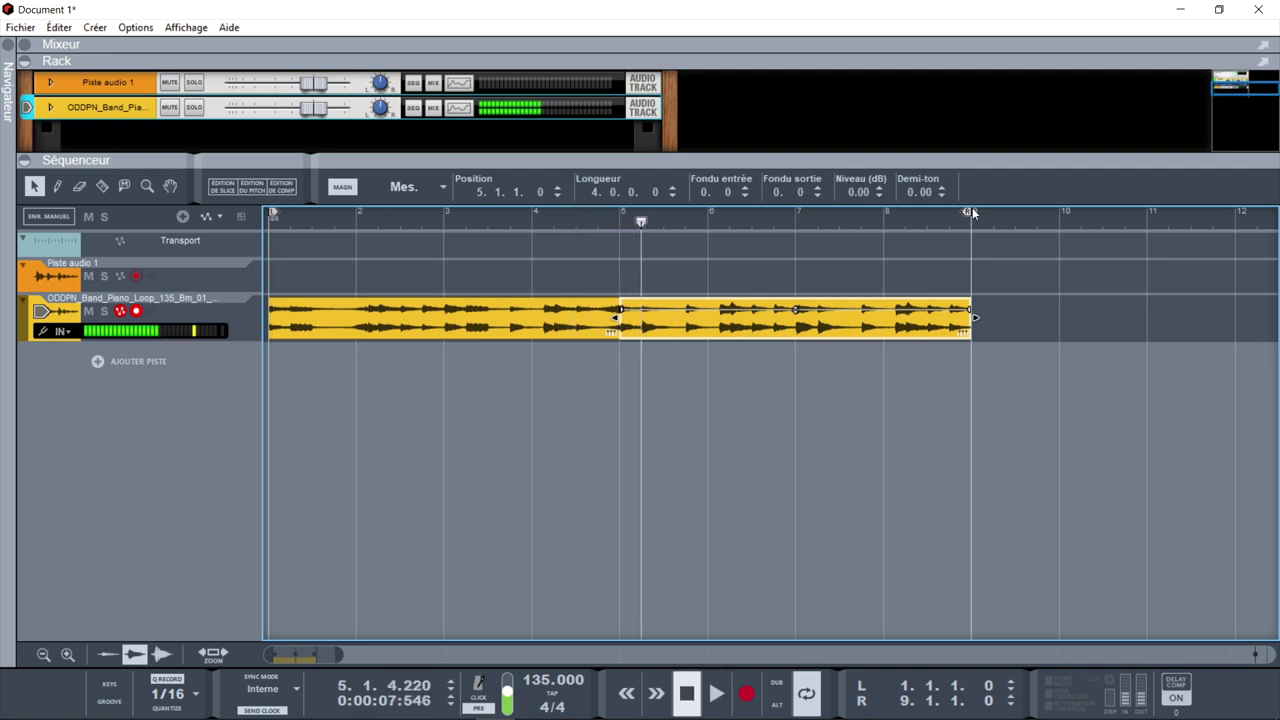
Examine Loopcloud's factory effect presets for the piano track, such as Eq, Reverb and Tonebox, and return to Reason
mouse_move(535, 717)
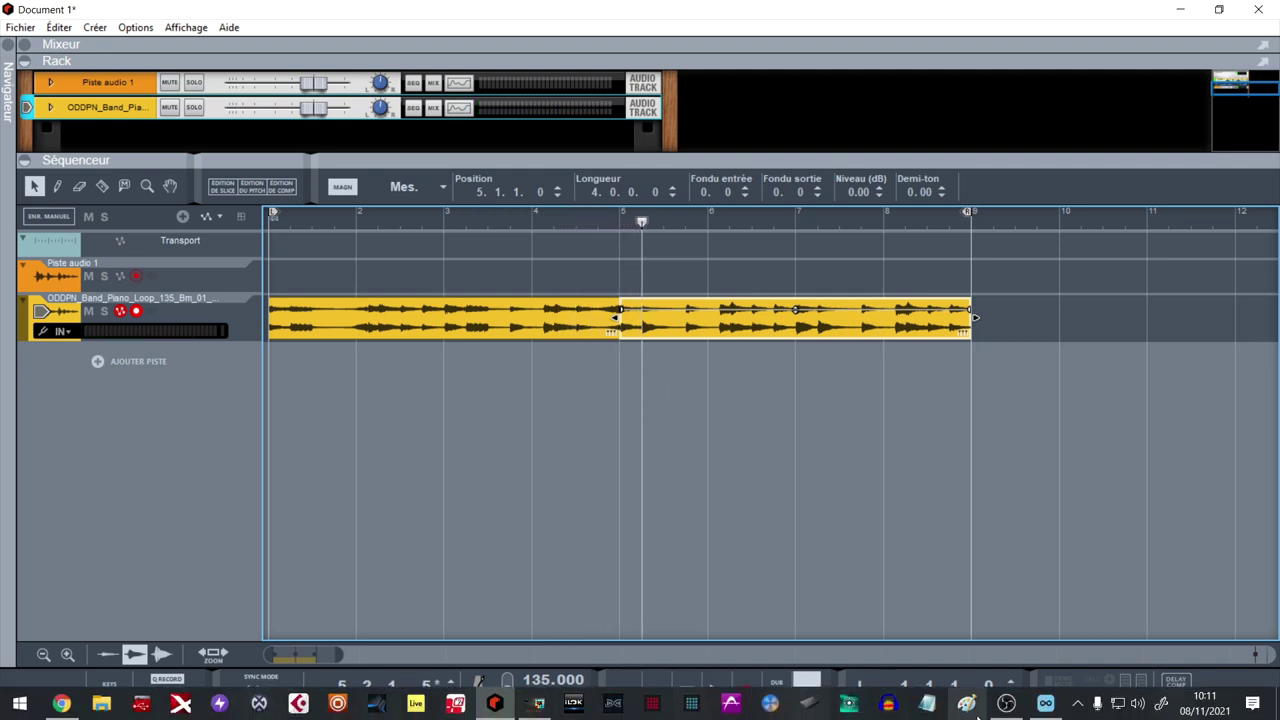
mouse_move(1040, 712)
click(1044, 705)
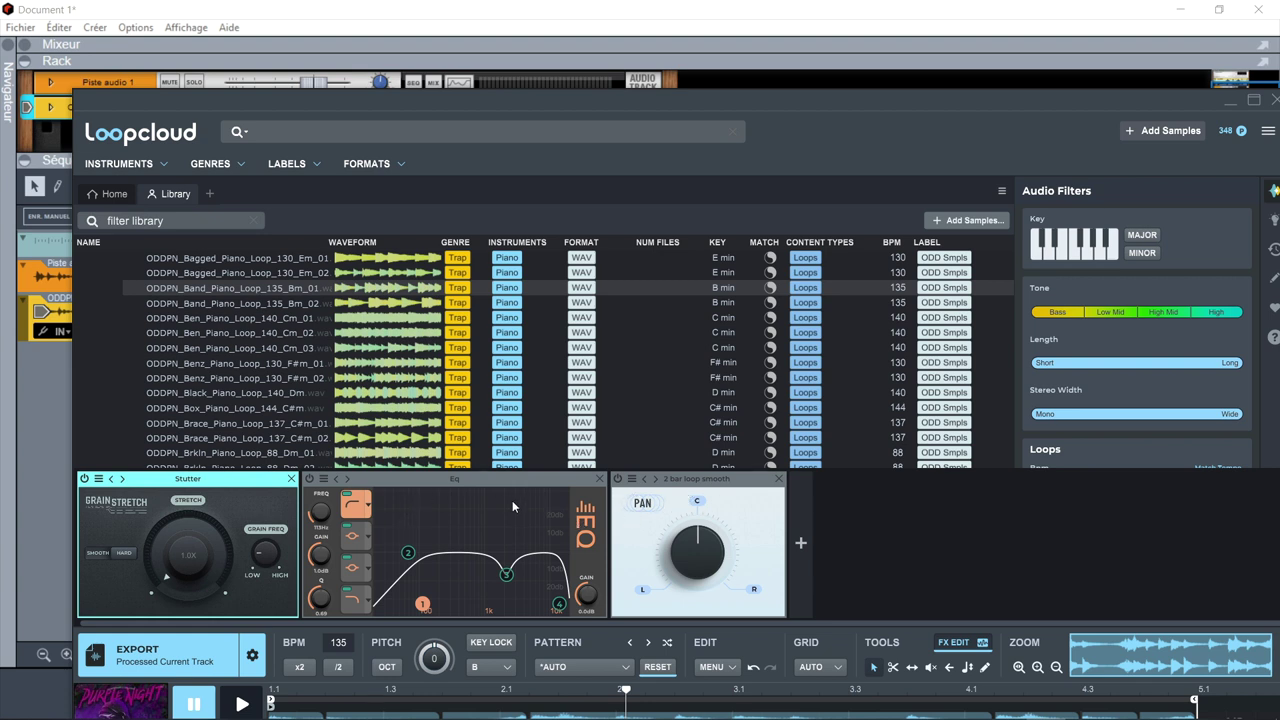
click(800, 543)
mouse_move(748, 345)
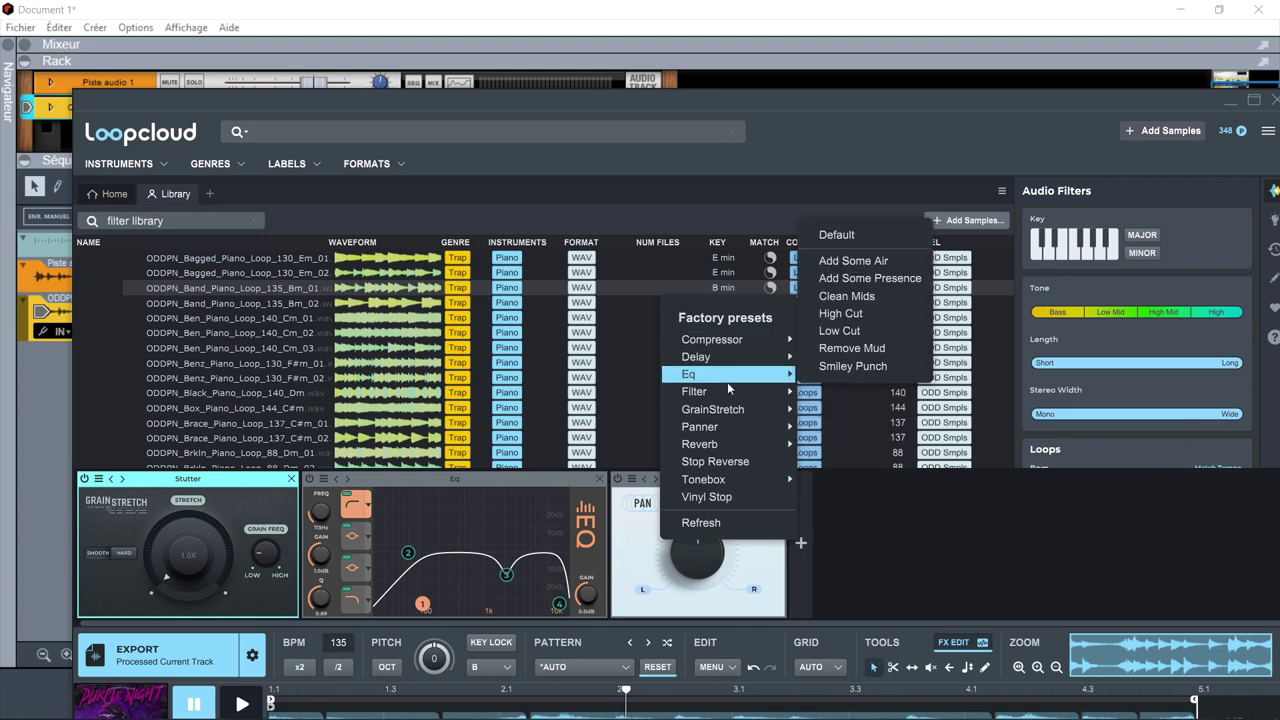
mouse_move(737, 395)
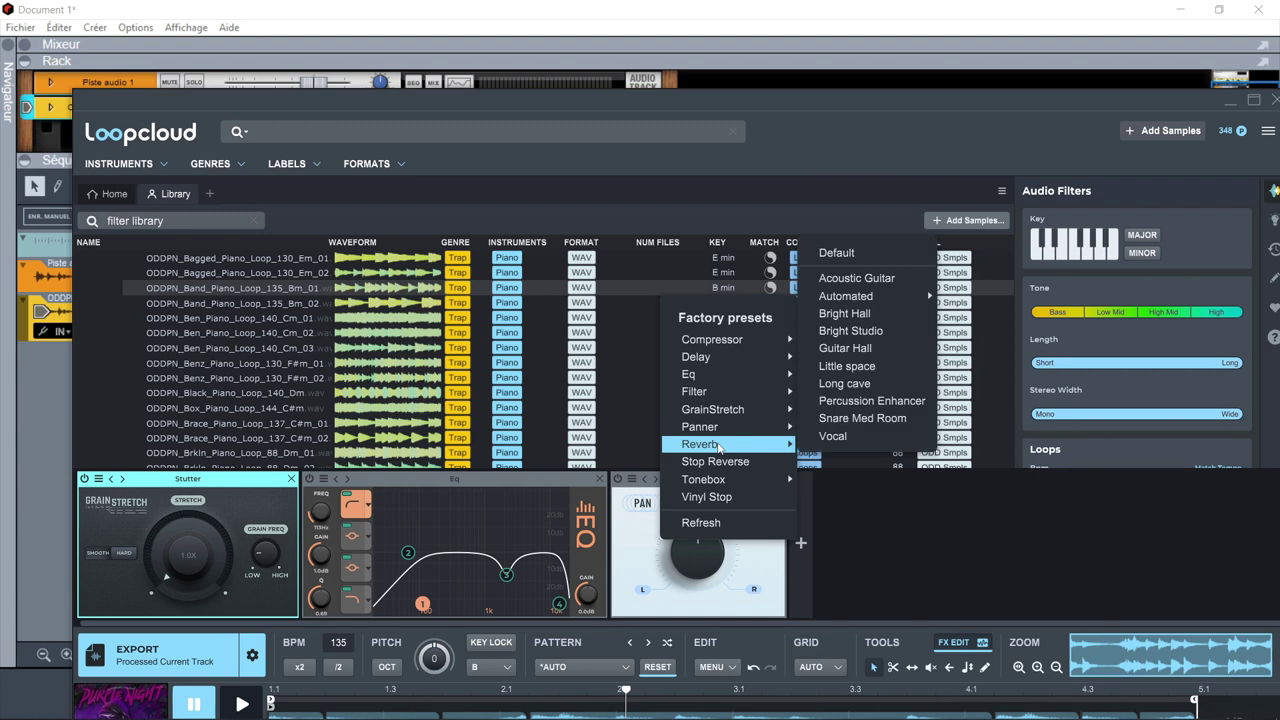
mouse_move(723, 484)
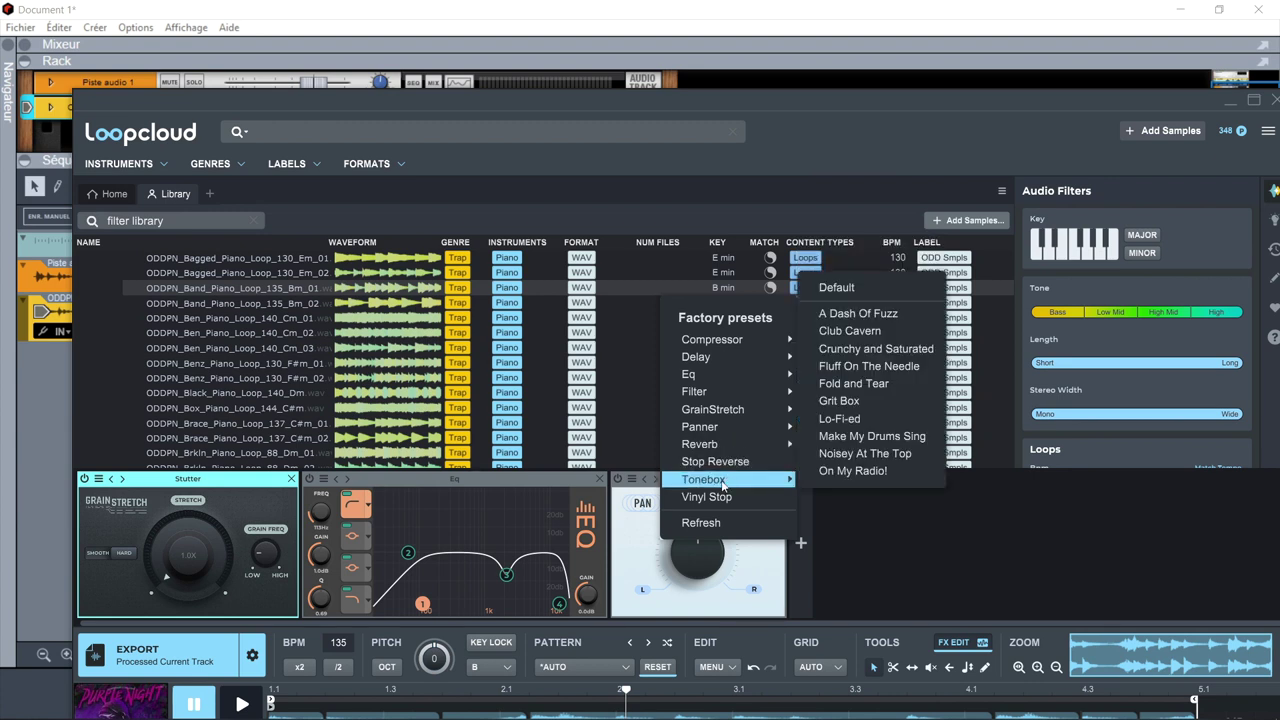
click(734, 506)
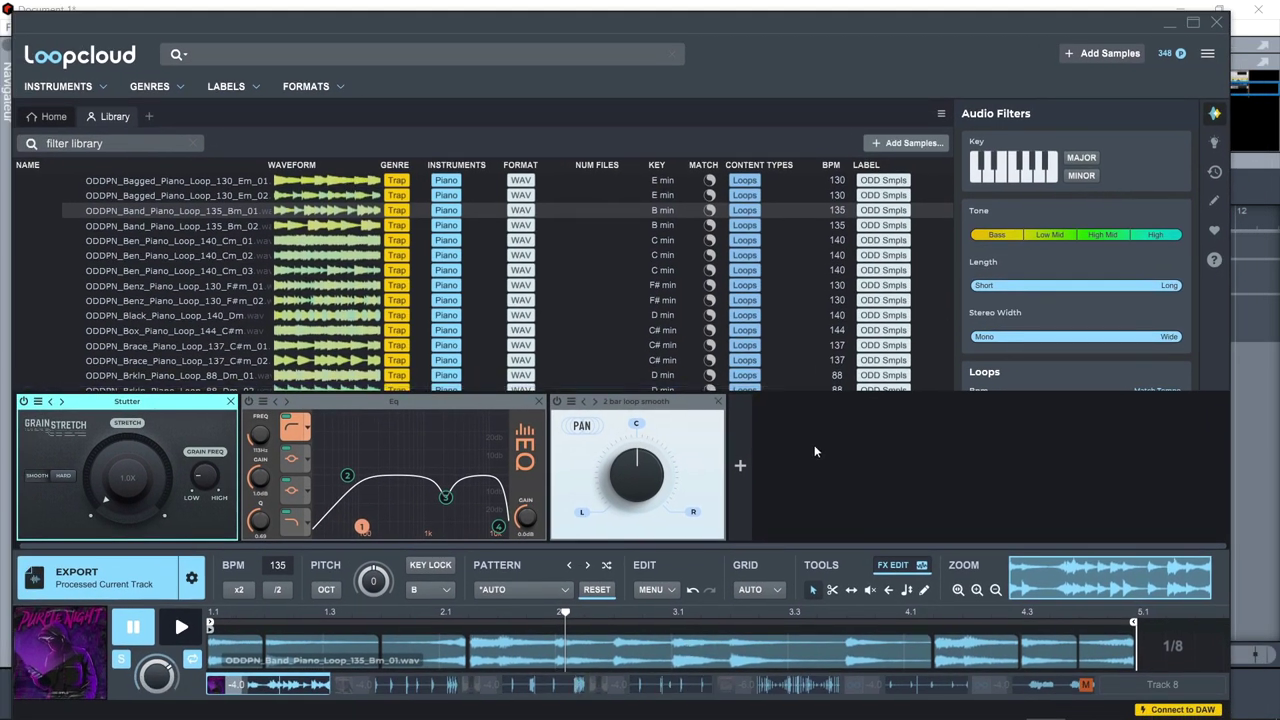
click(1170, 25)
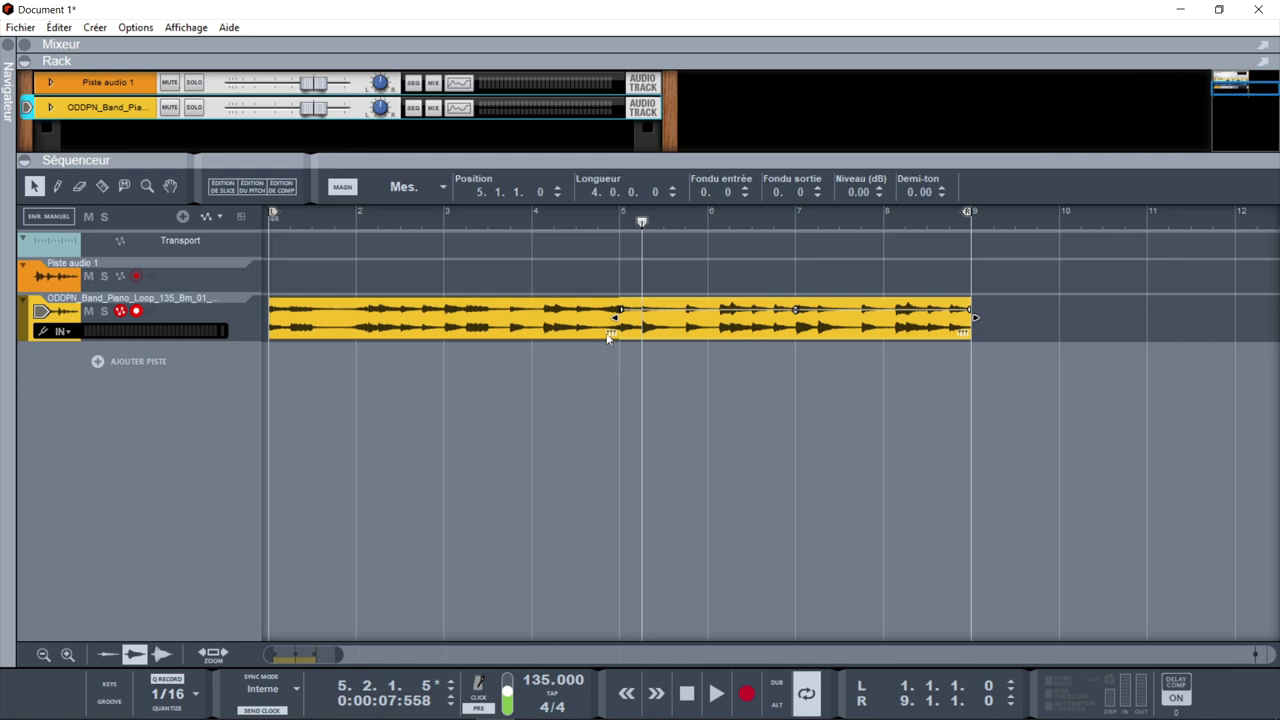
Delete both audio tracks, the ODDPN_Band_Piano_Loop track and Piste audio 1, from the sequencer
click(191, 310)
key(Delete)
key(Return)
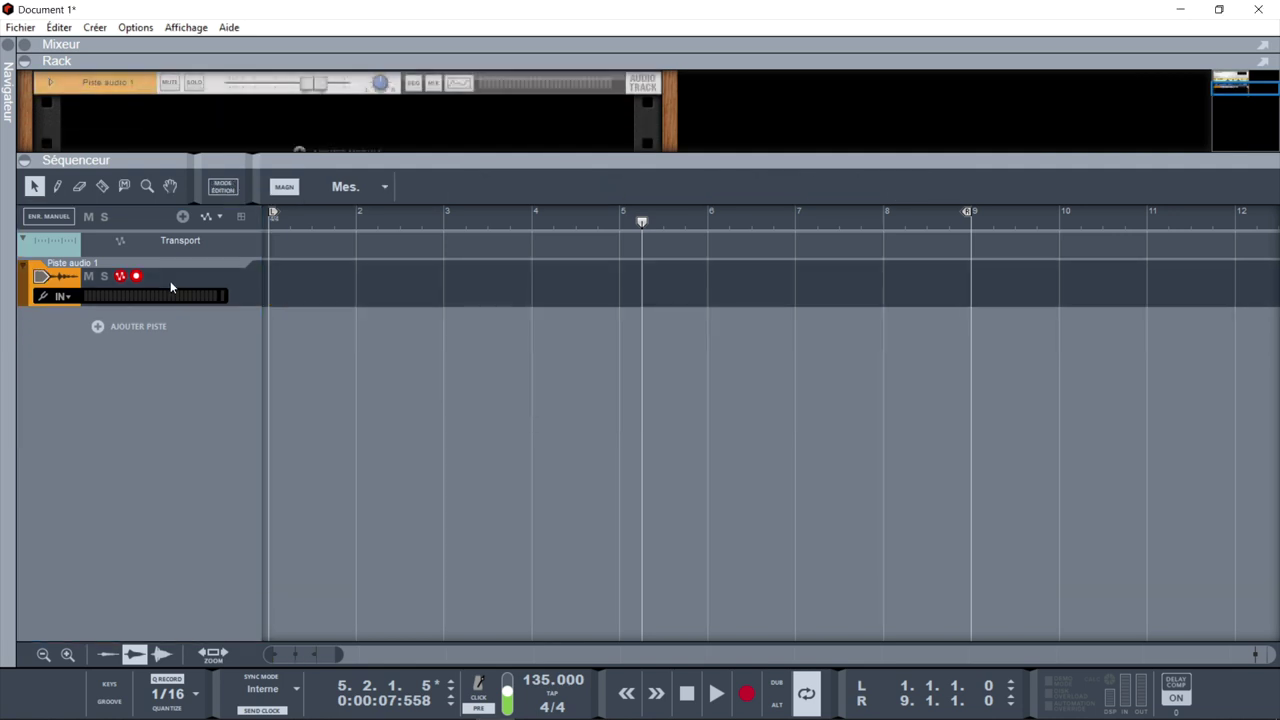
key(Delete)
key(Return)
Add the Loopcloud Drum instrument to the rack from the instrument browser and open its interface
click(9, 48)
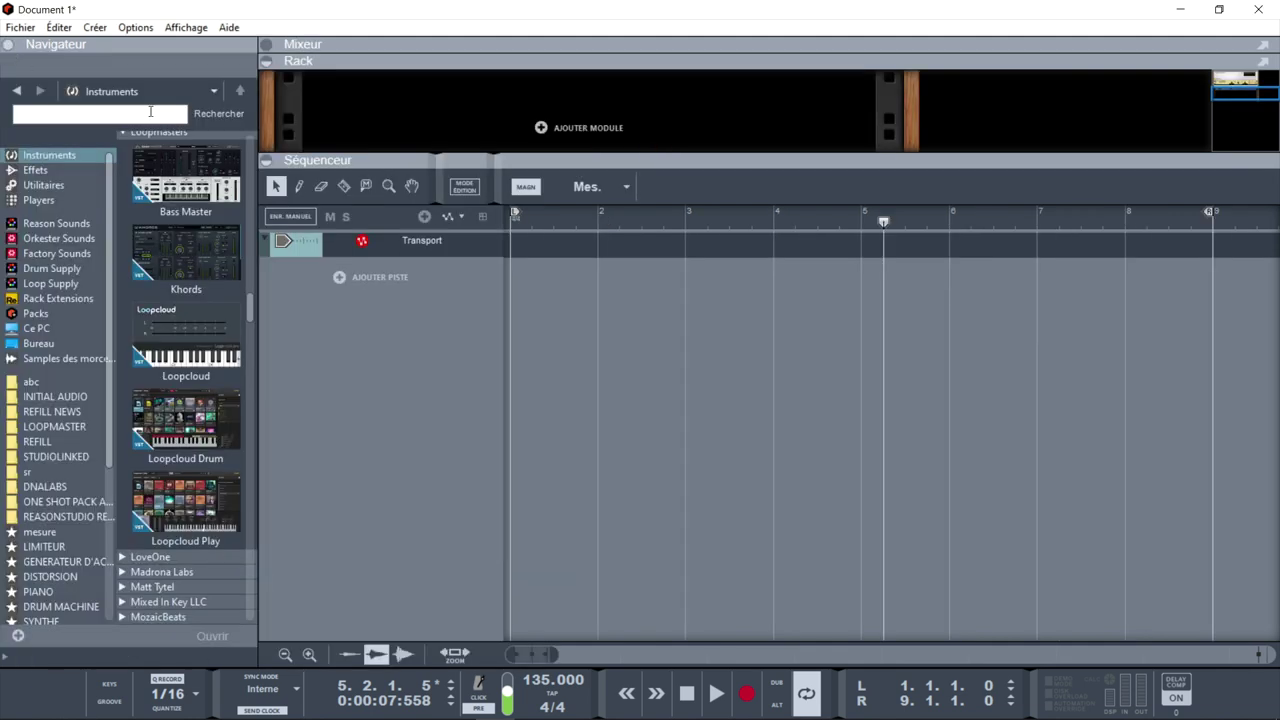
drag(213, 408, 425, 102)
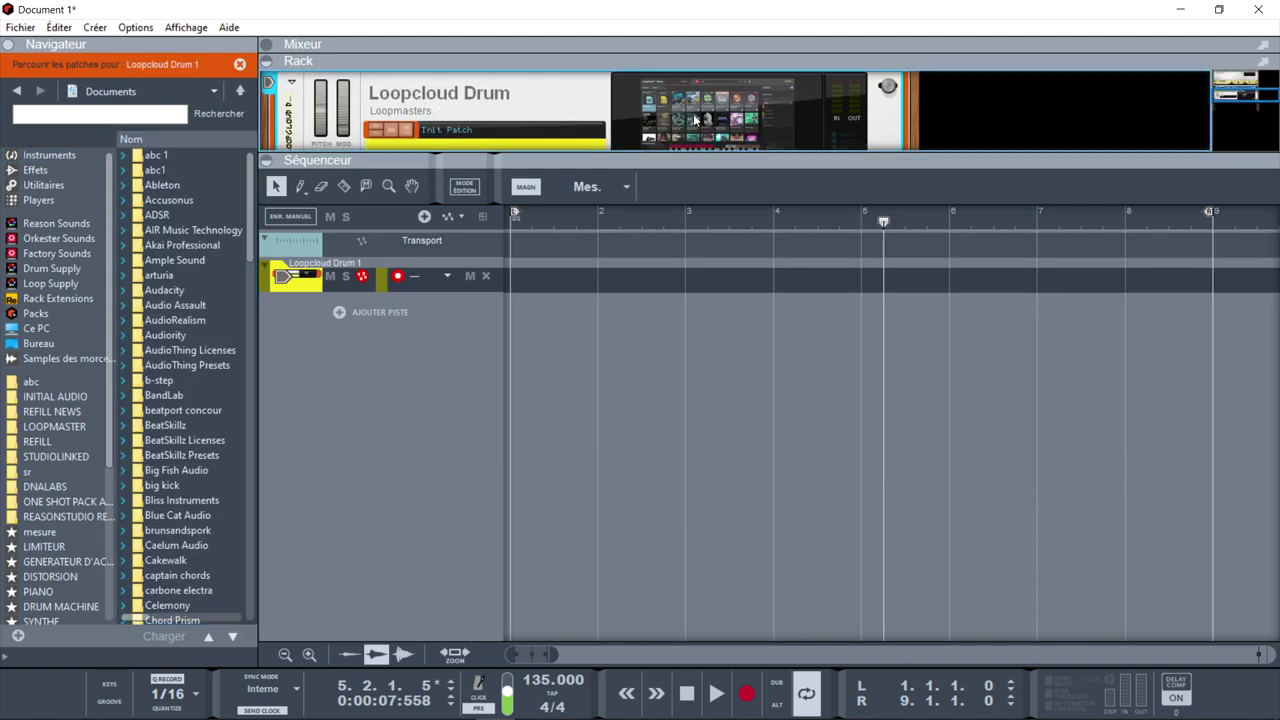
click(695, 119)
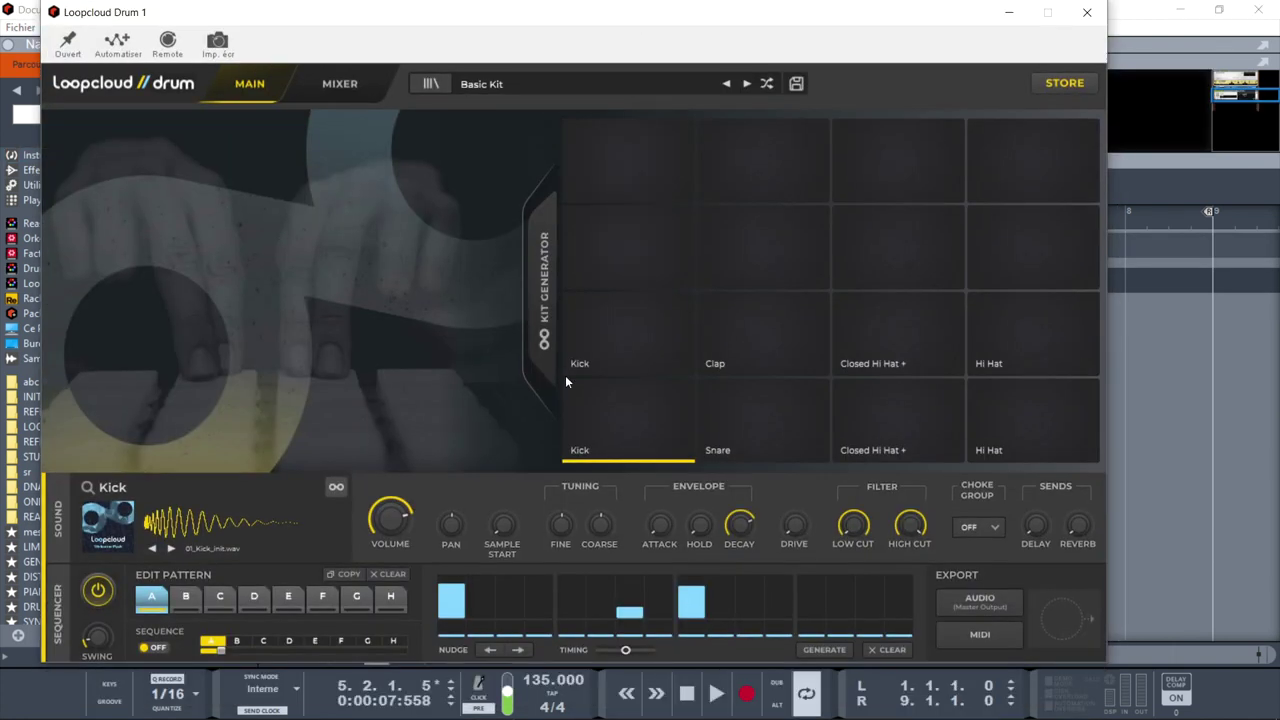
Locate the session's 05_Kick_SAD_DSTR.wav in the Loopcloud app's library and load it onto the bottom-row Kick pad of Loopcloud Drum
mouse_move(713, 715)
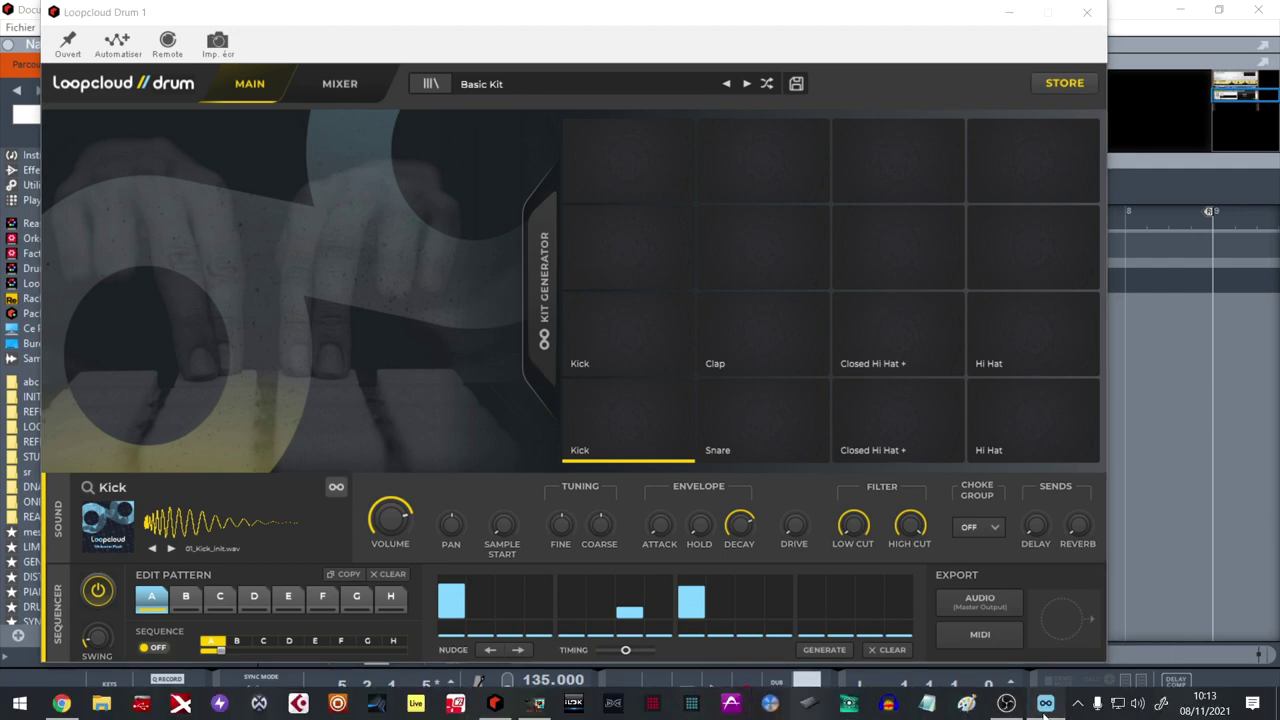
click(1045, 703)
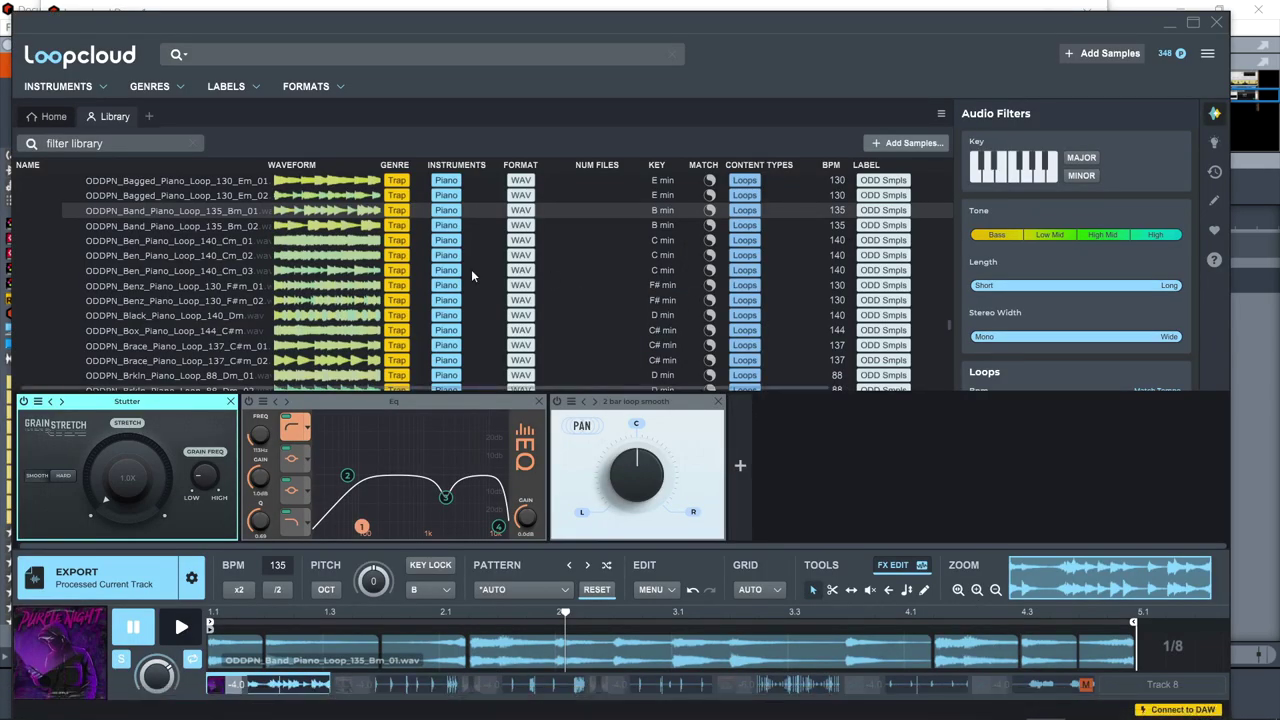
click(64, 117)
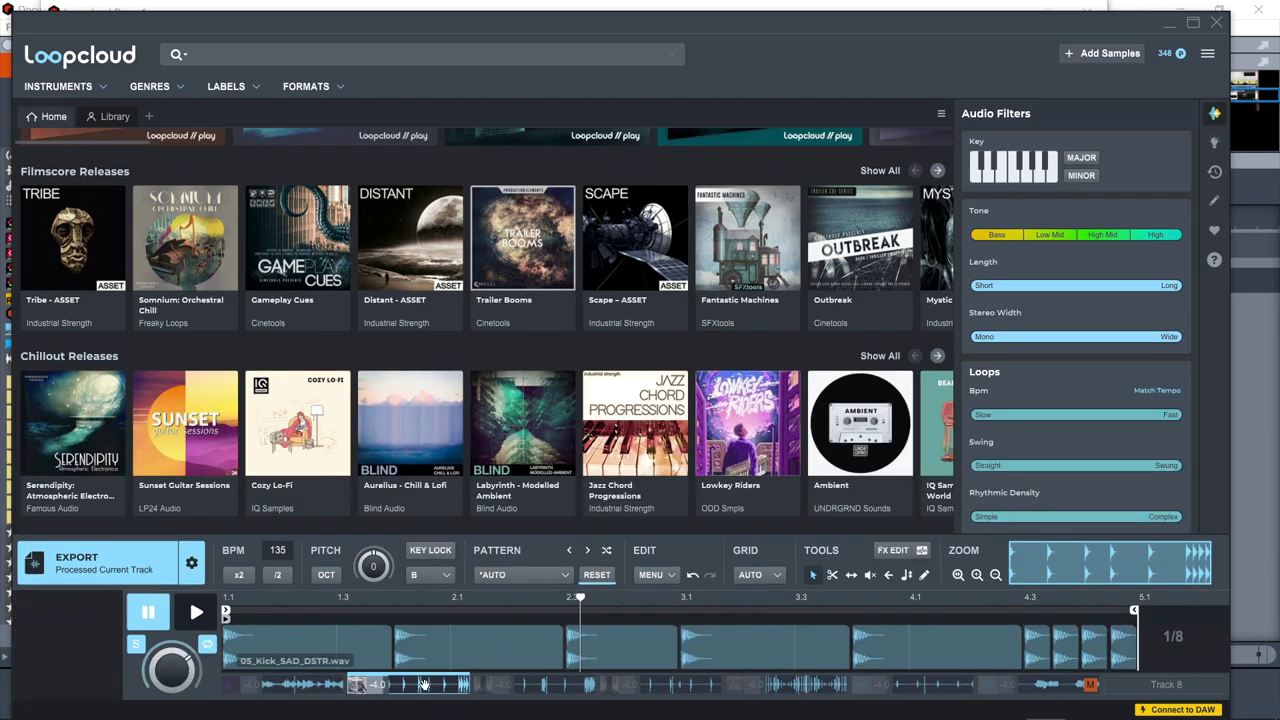
click(424, 684)
right_click(424, 684)
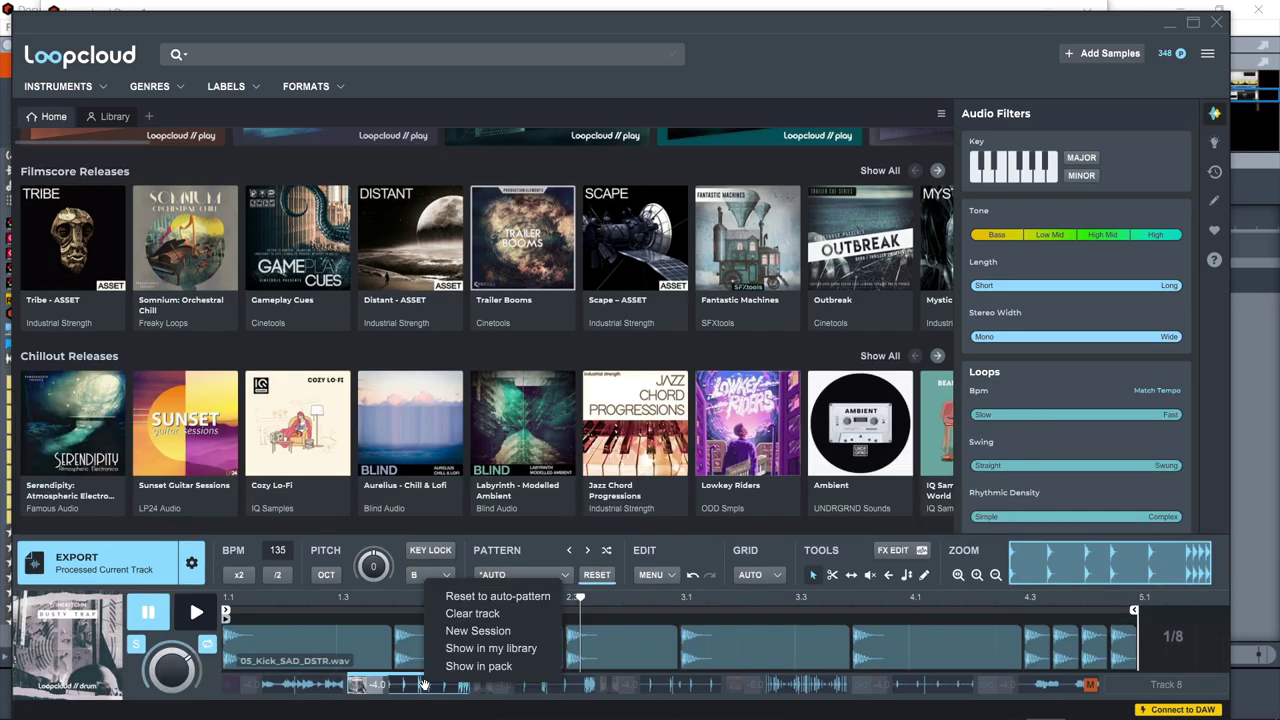
click(491, 648)
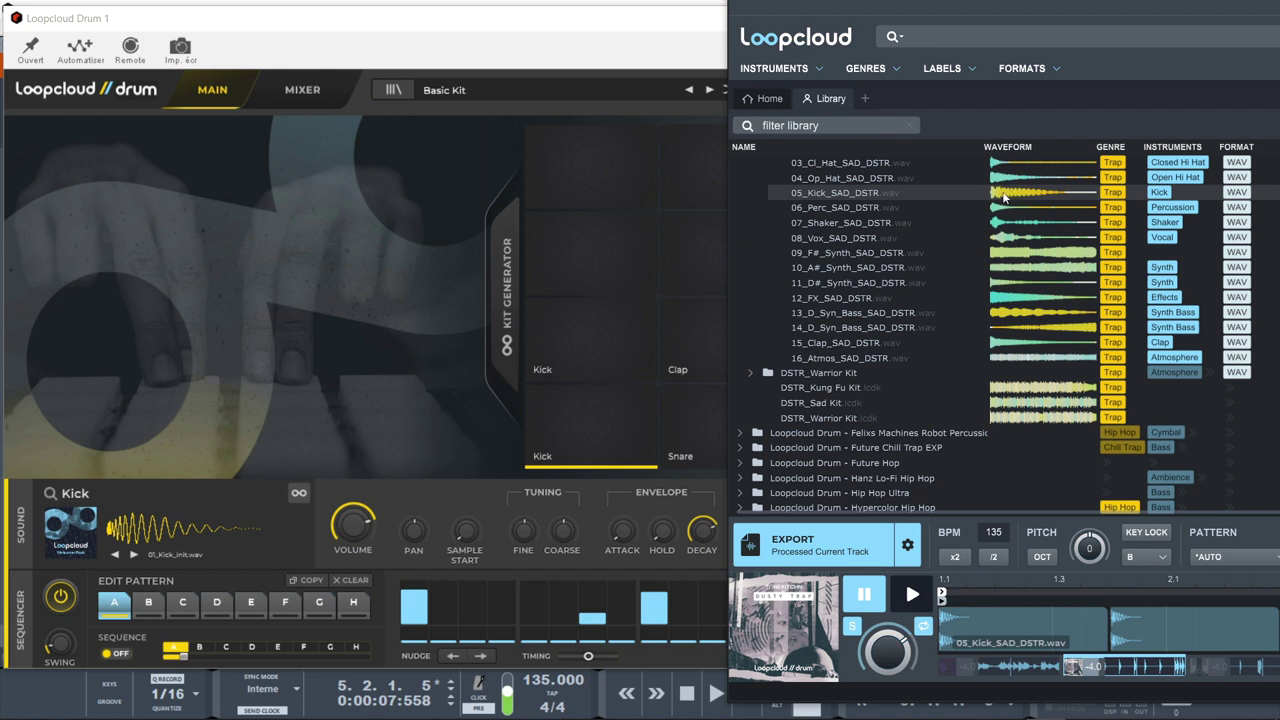
drag(1000, 197, 576, 421)
click(582, 427)
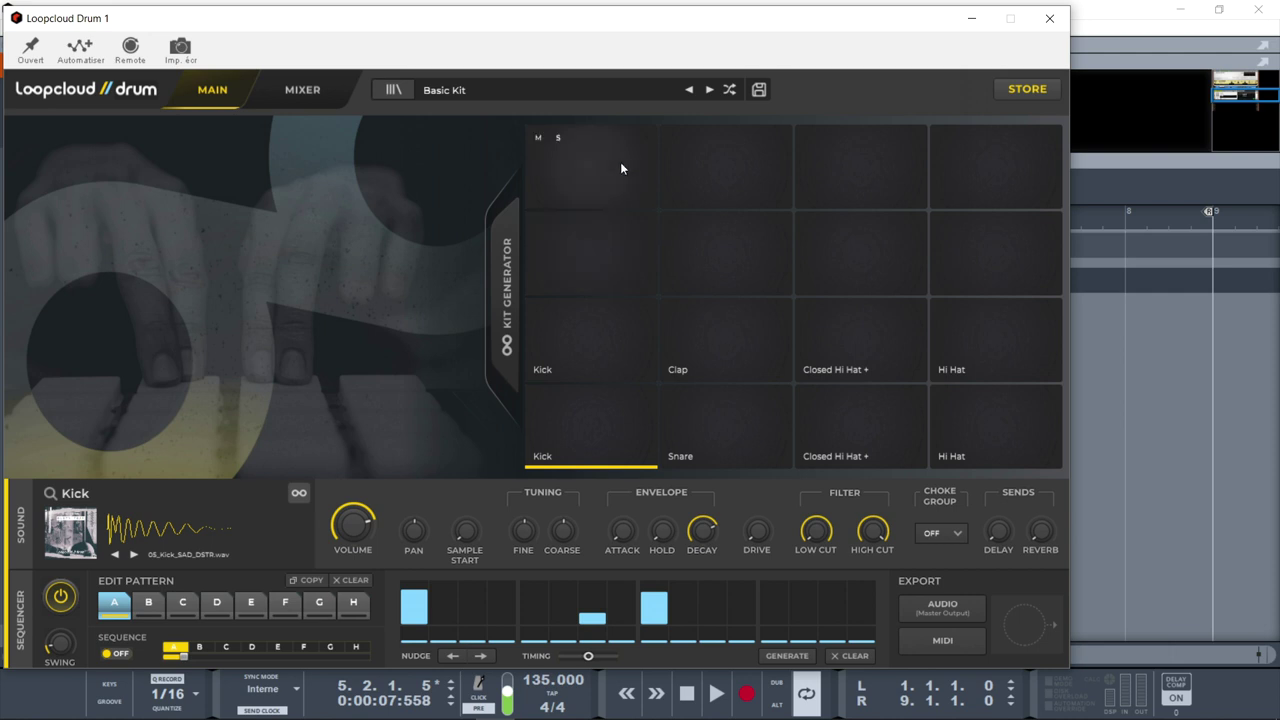
Open the Kit Generator, expand its search refinement and enable filtering by genre
click(506, 297)
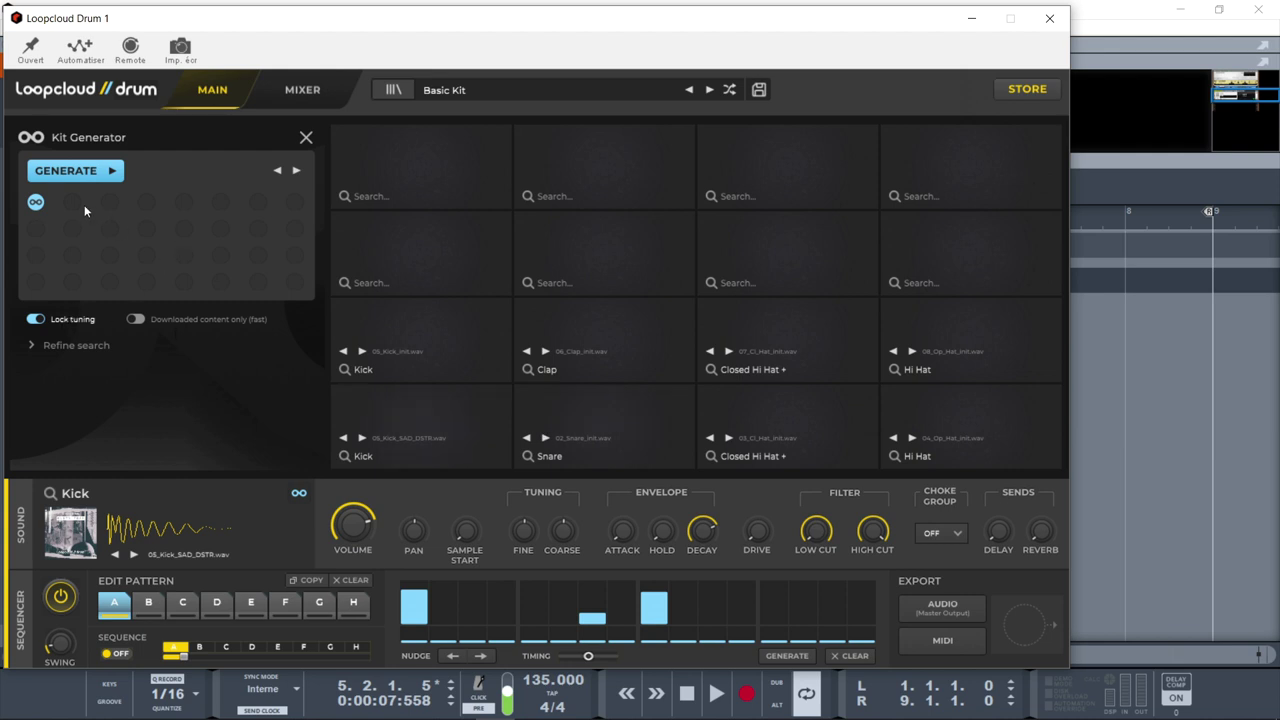
click(35, 320)
click(35, 320)
click(73, 344)
click(42, 370)
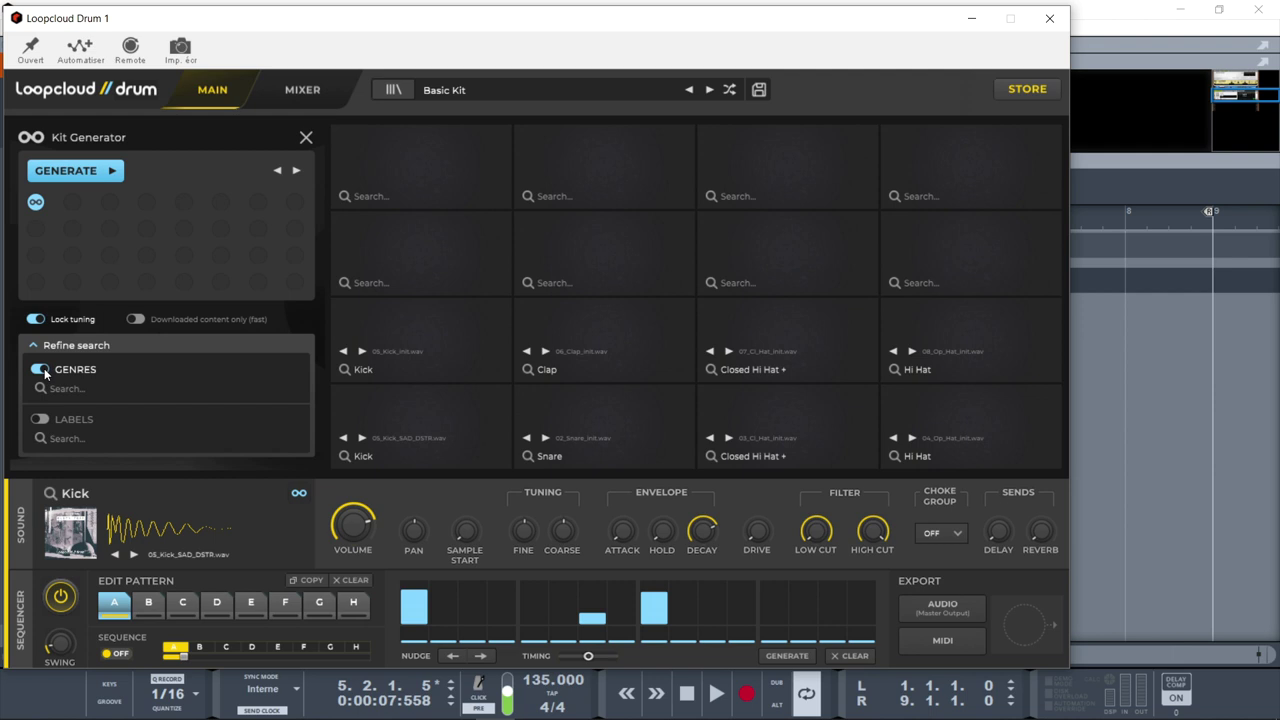
click(90, 391)
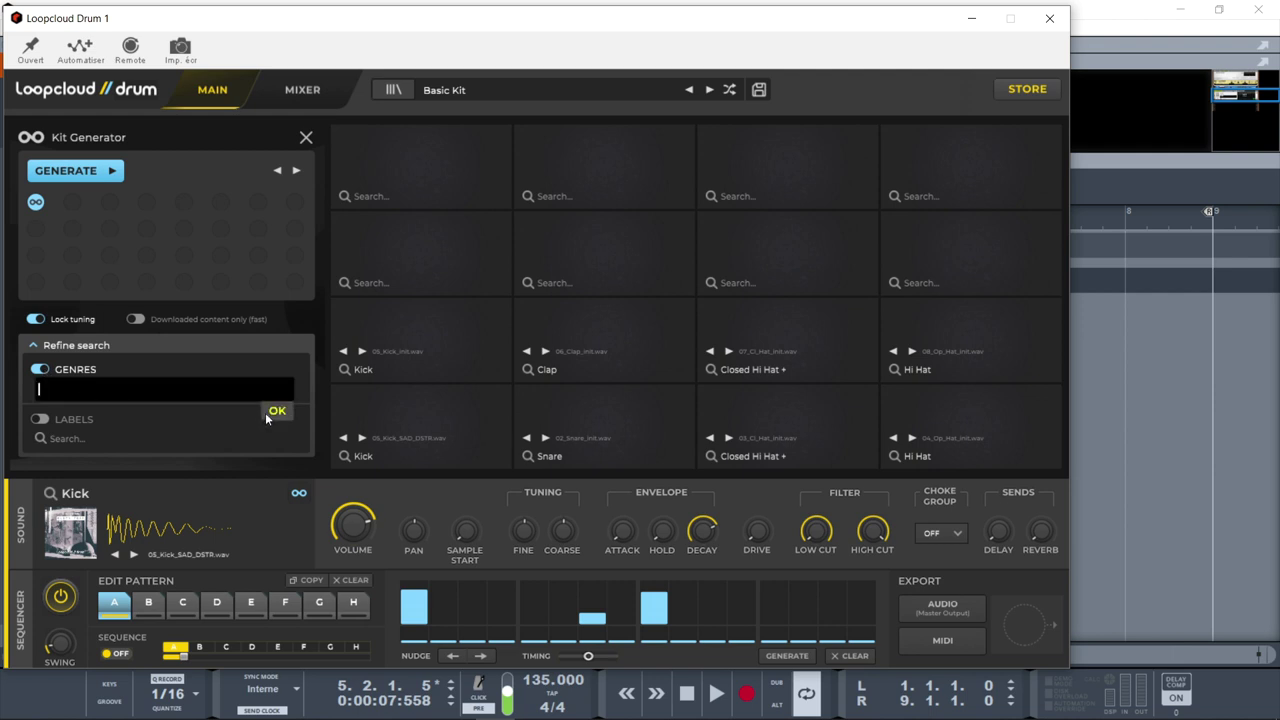
text(hip)
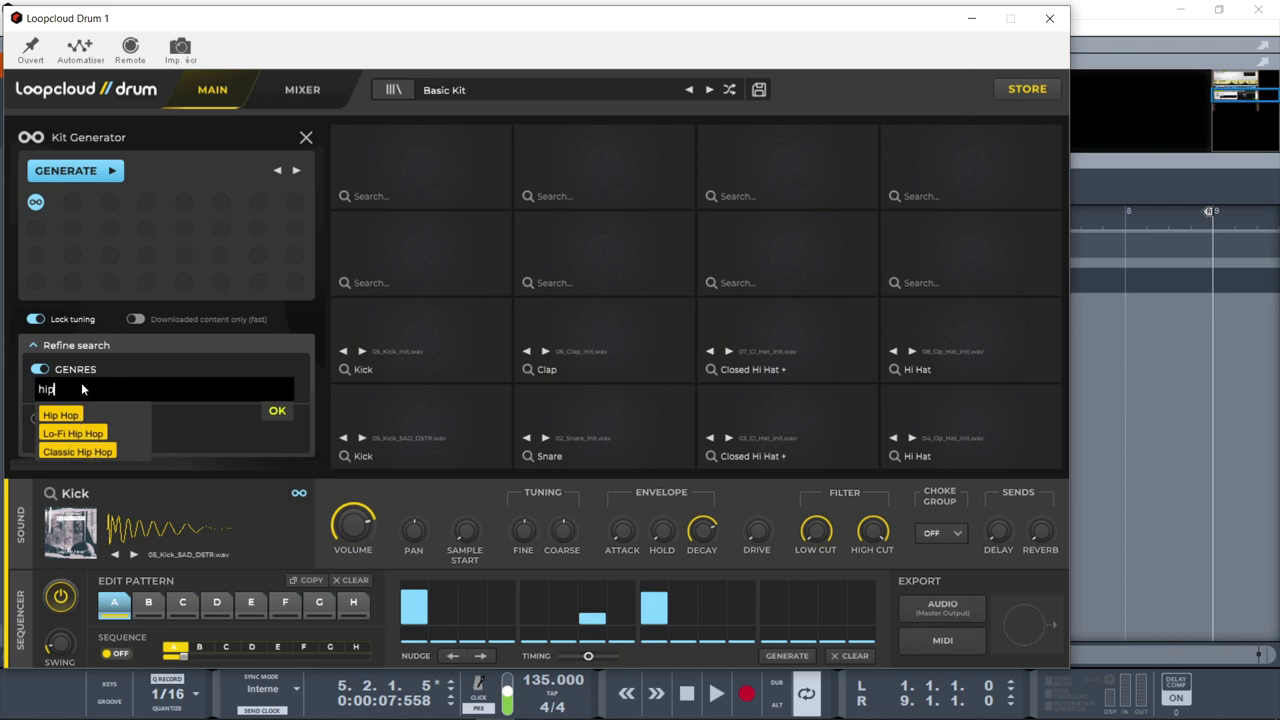
key(BackSpace)
key(BackSpace)
key(BackSpace)
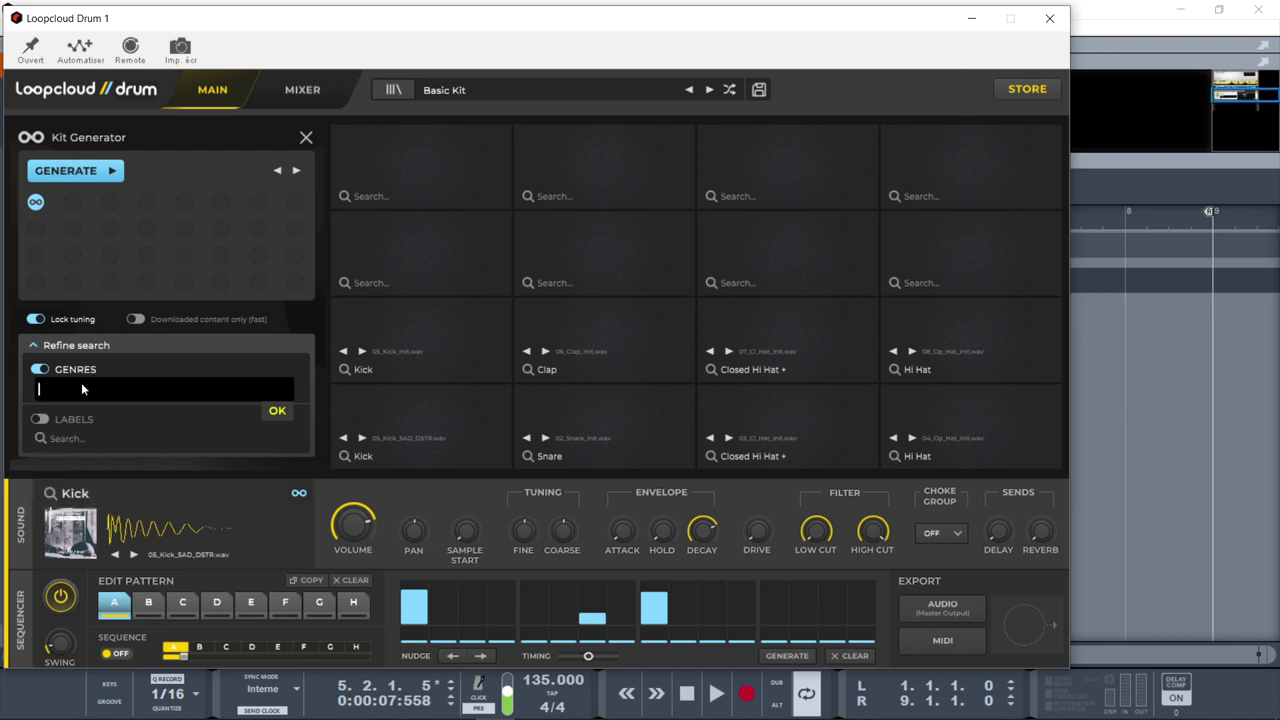
Restrict the Kit Generator to the Drum and Bass genre and generate a new kit
text(drum)
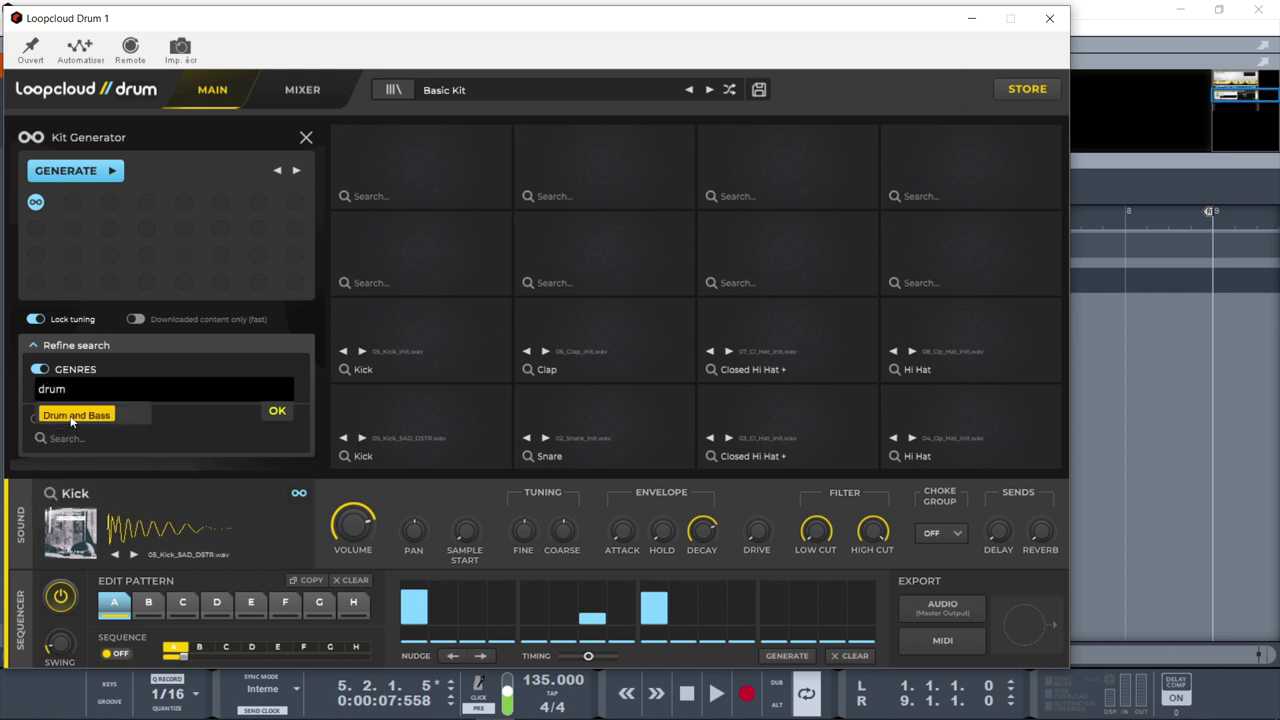
click(80, 417)
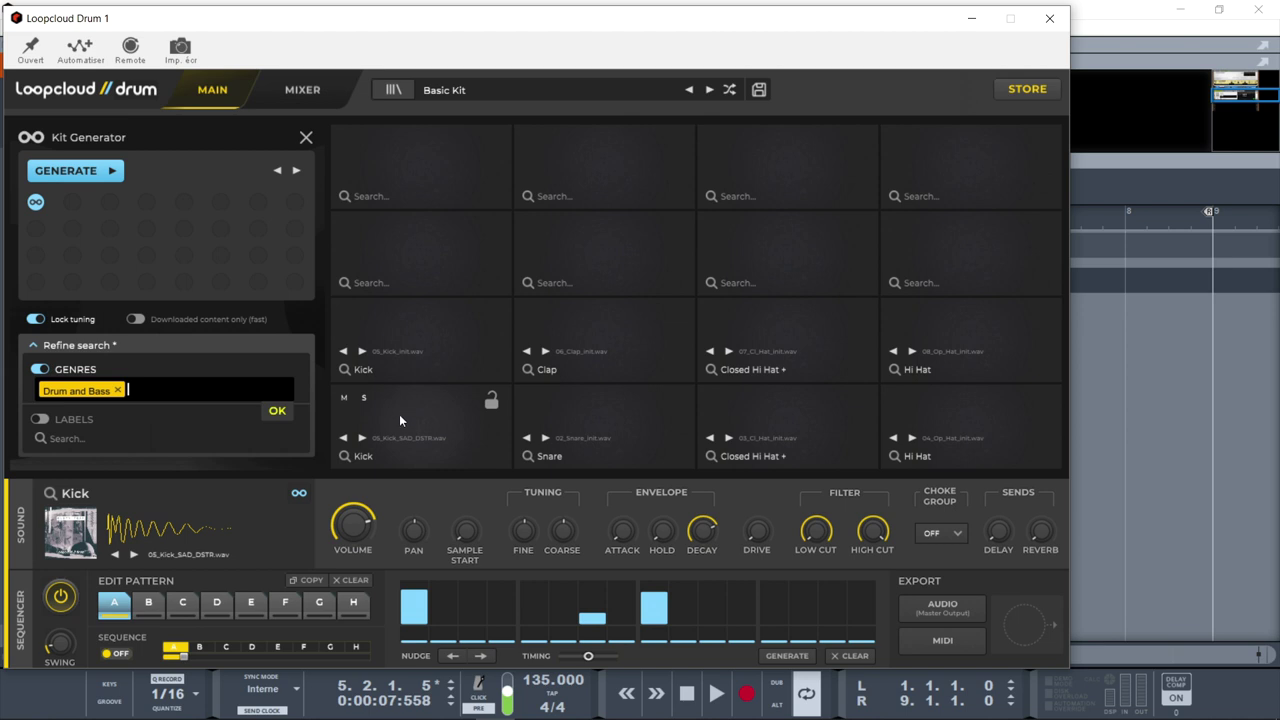
click(280, 413)
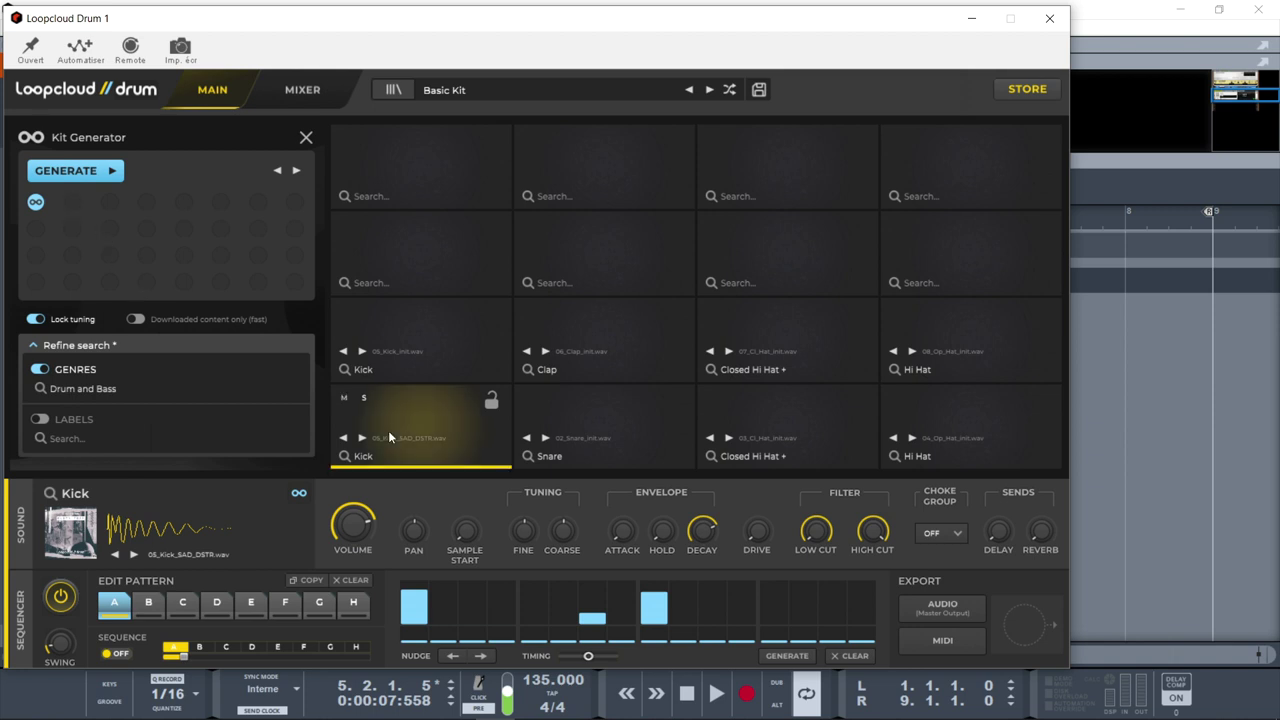
click(595, 431)
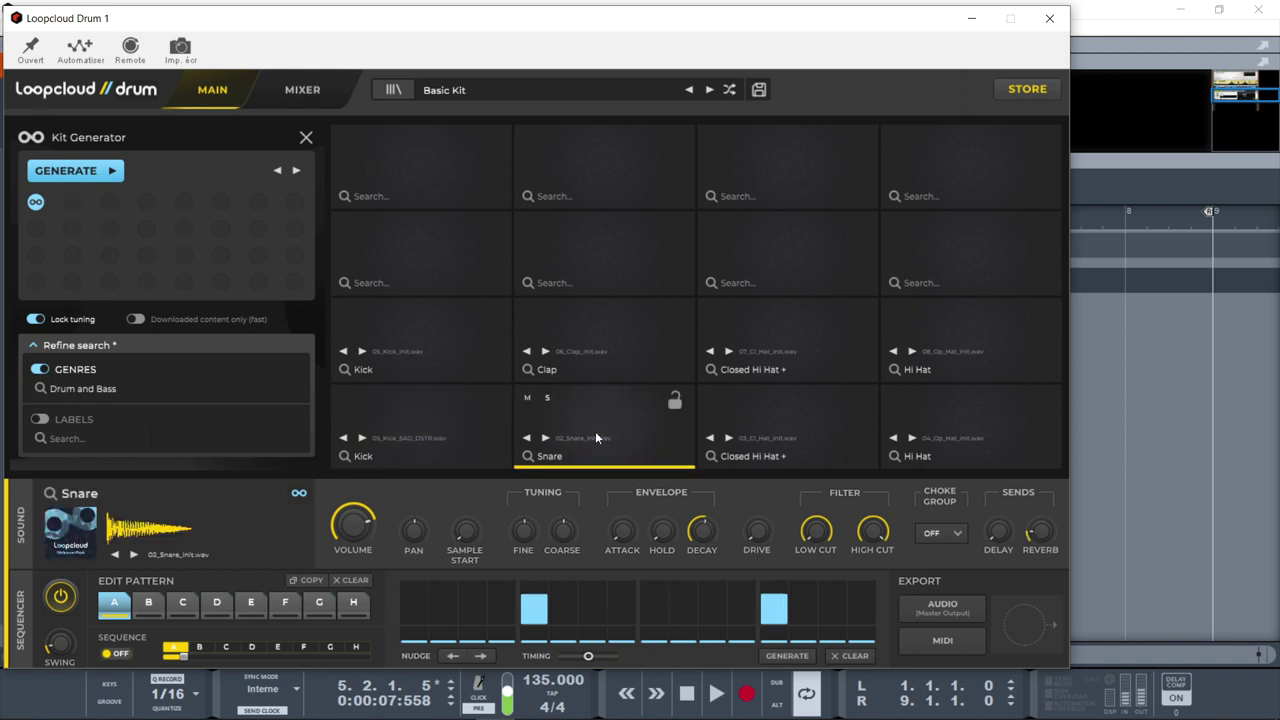
click(103, 174)
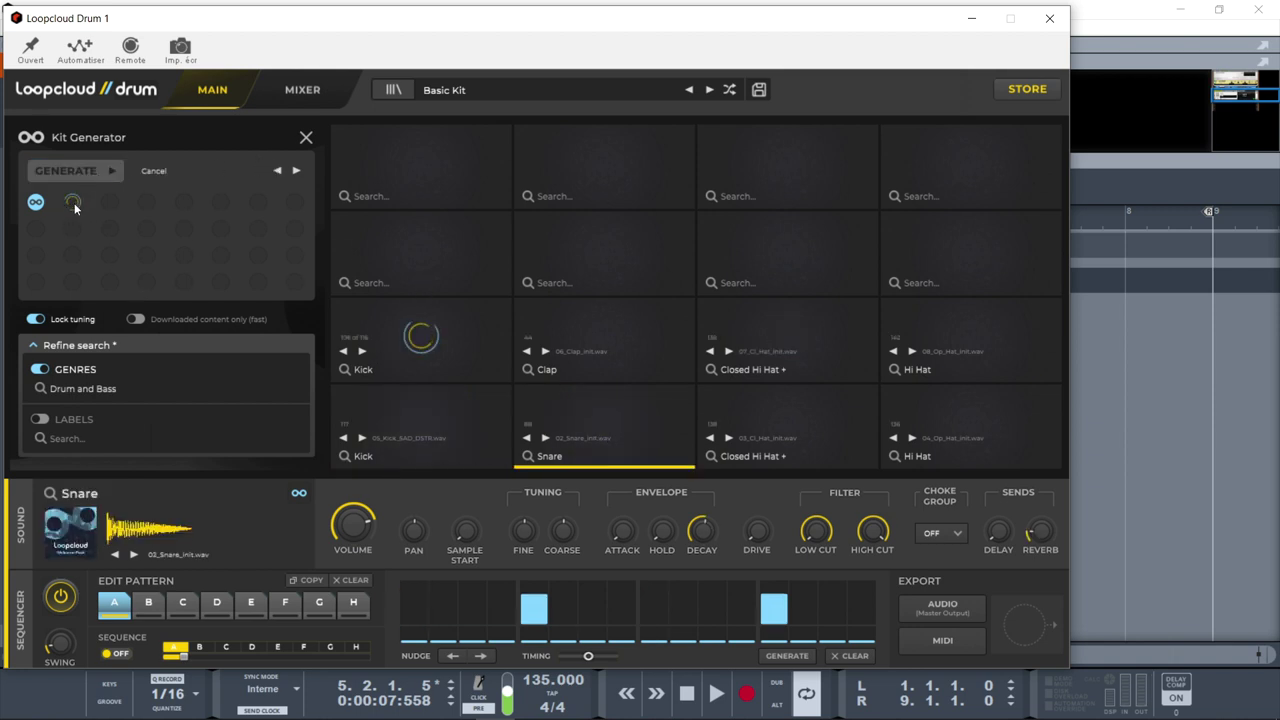
Audition all eight kick, snare, clap and hi-hat pads of the generated Drum and Bass kit
click(404, 443)
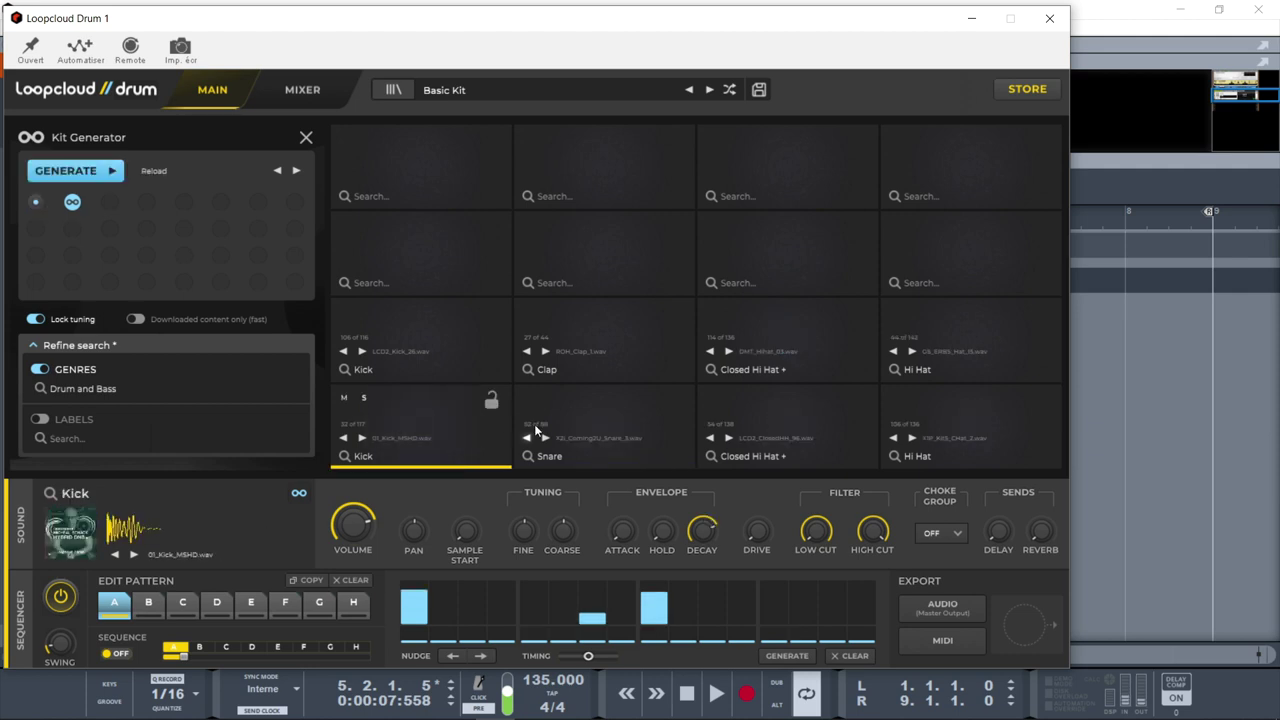
click(590, 415)
click(771, 411)
click(964, 397)
click(961, 335)
click(828, 352)
click(632, 350)
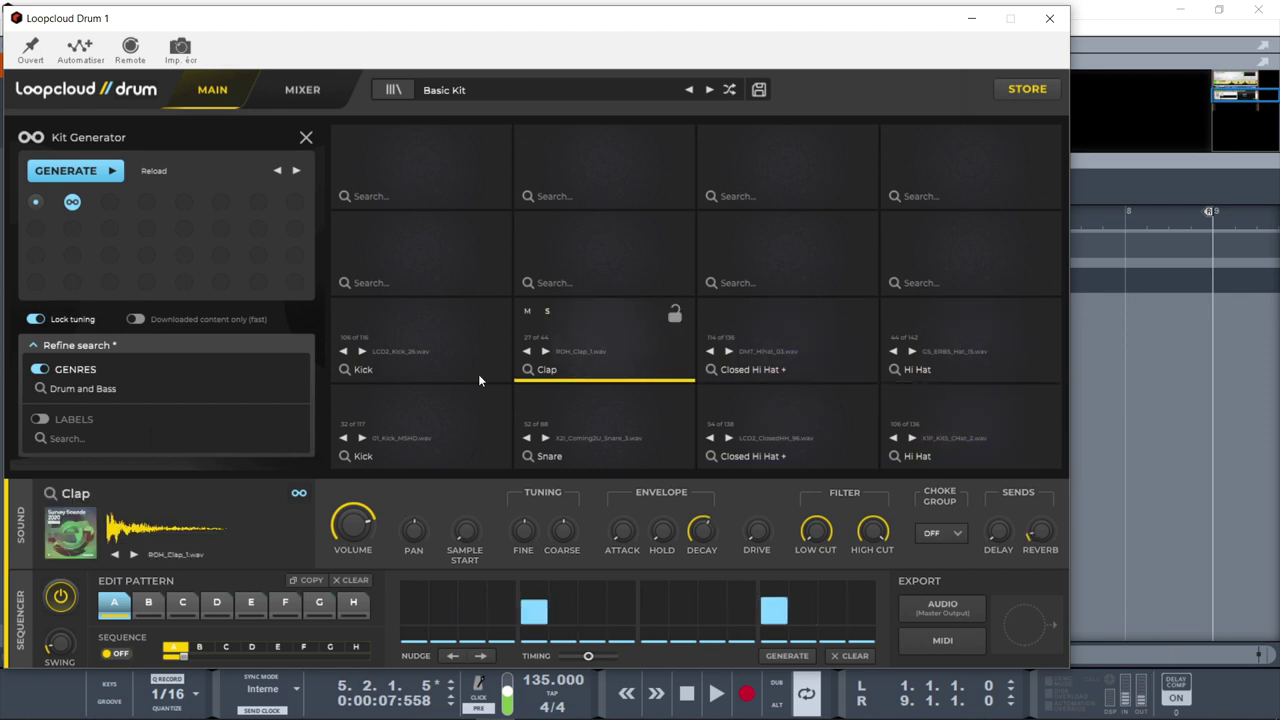
click(424, 360)
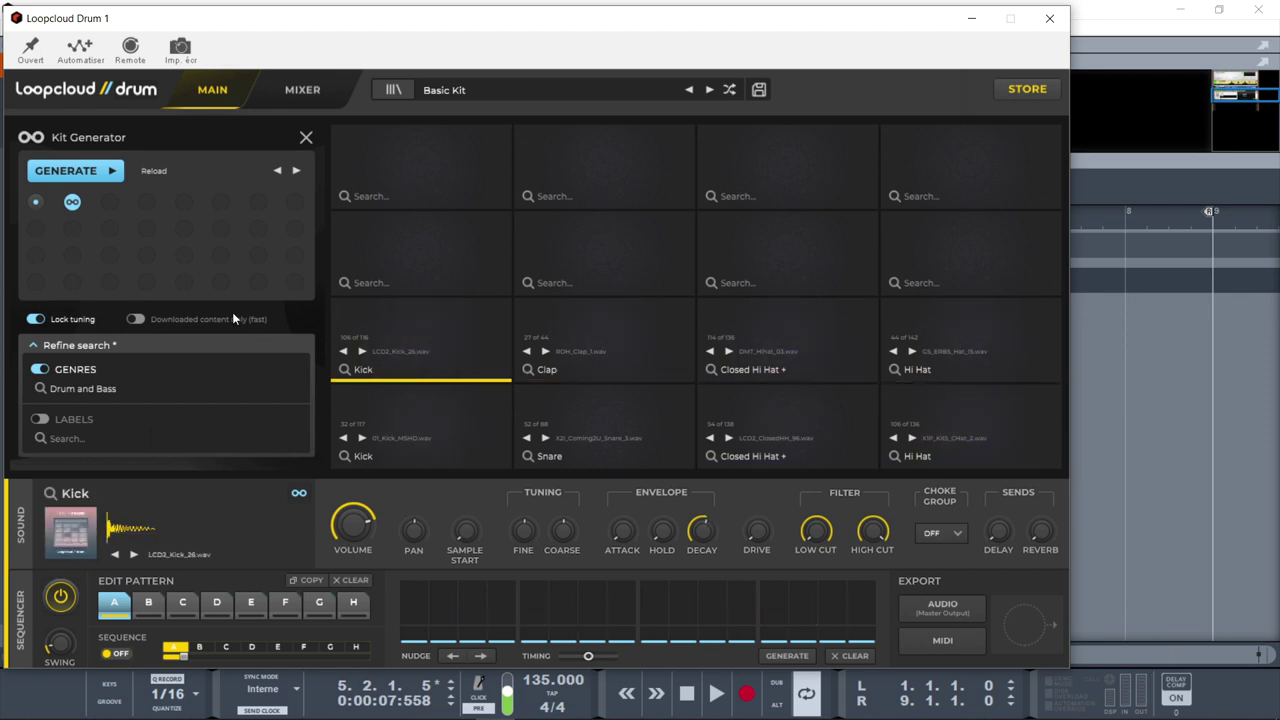
Replace the Drum and Bass genre filter with Trap and generate another kit
click(76, 390)
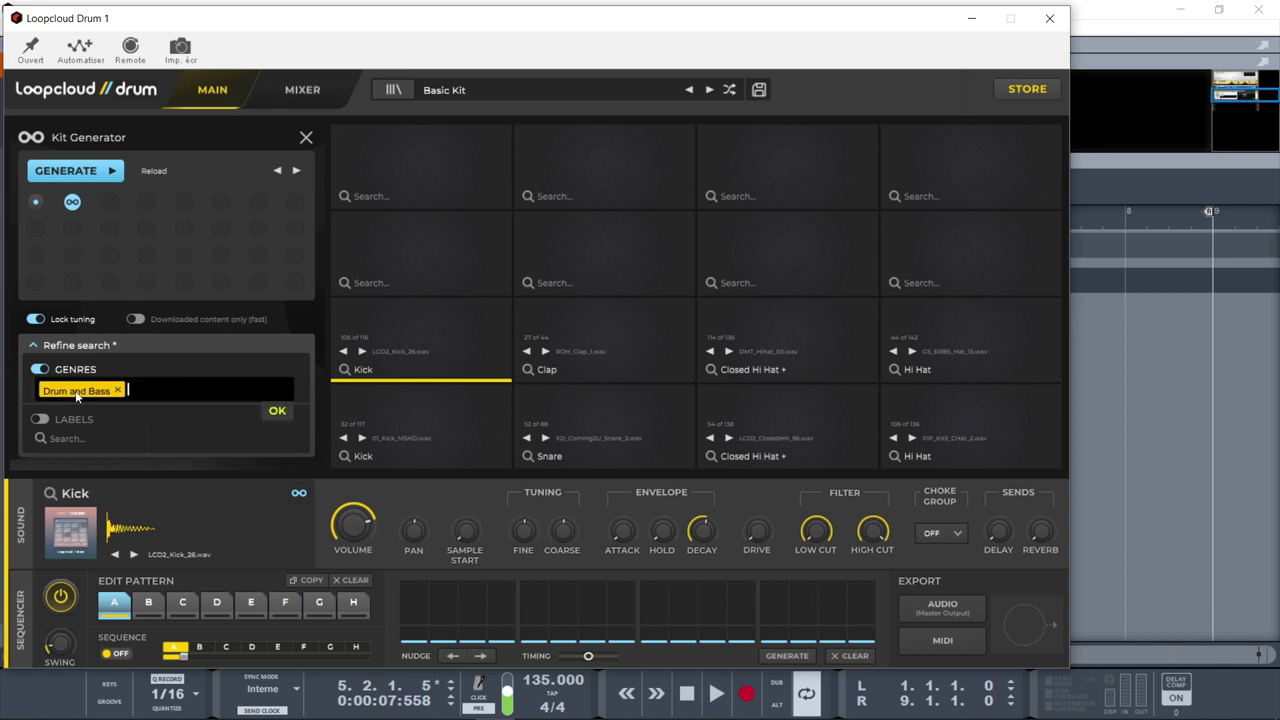
click(117, 391)
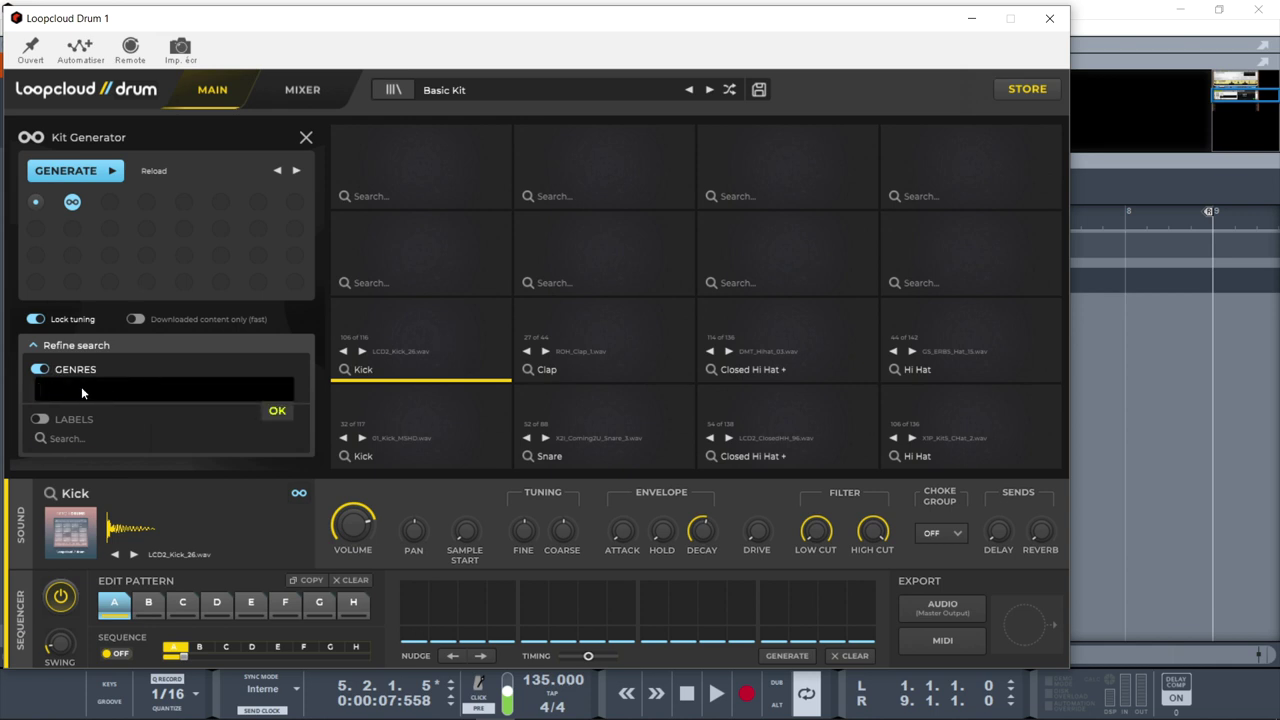
click(81, 388)
click(76, 171)
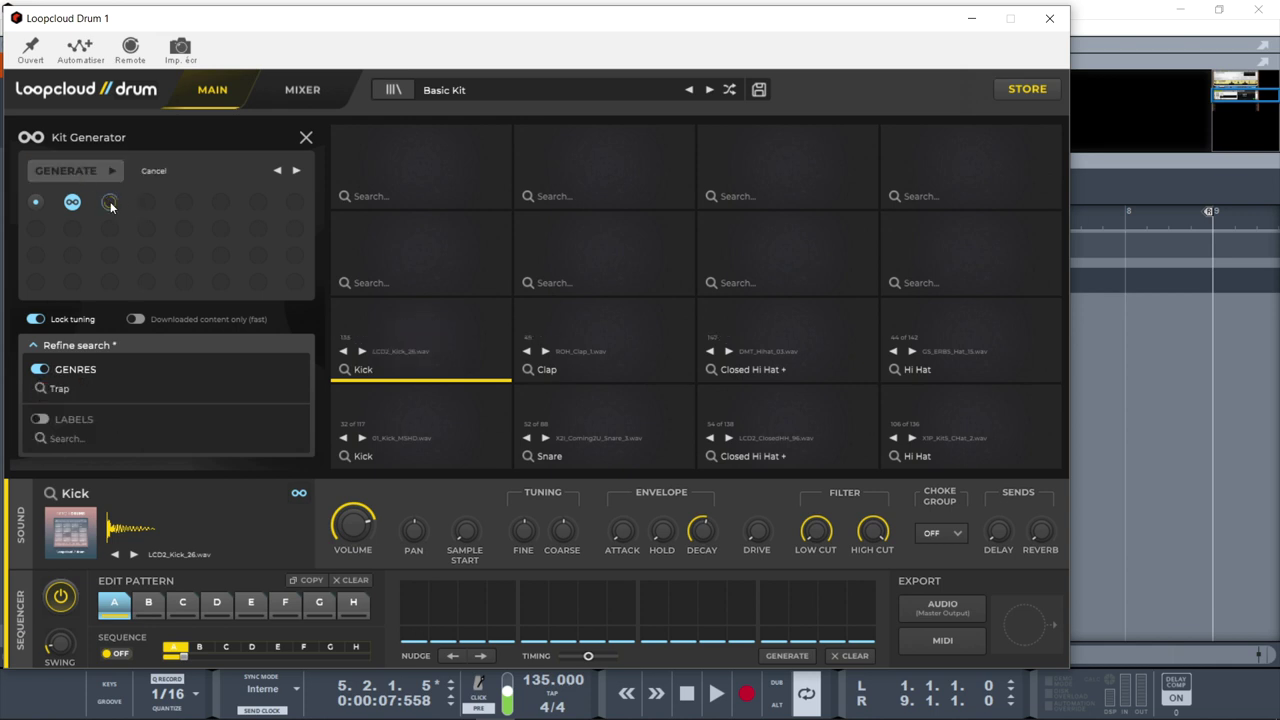
Audition all eight kick, snare, clap and hi-hat pads of the generated Trap kit
click(429, 433)
click(654, 436)
click(754, 435)
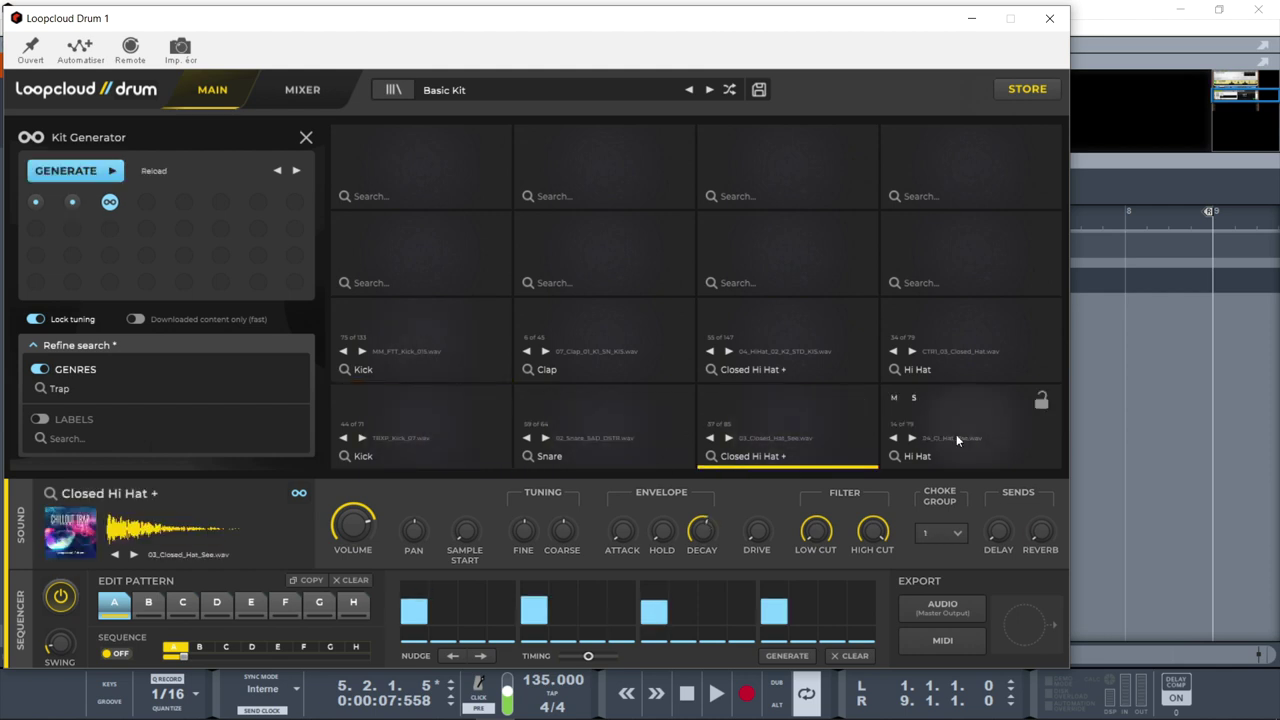
click(956, 434)
click(955, 355)
click(802, 335)
click(642, 345)
click(451, 346)
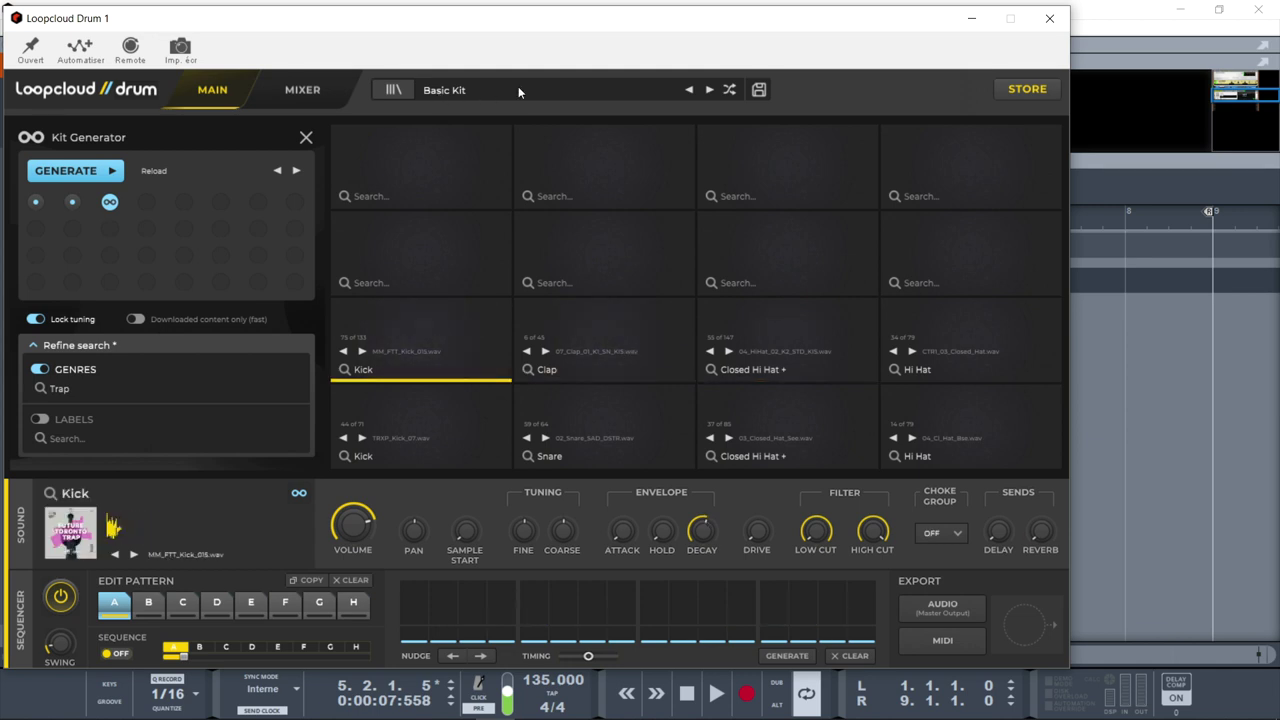
Examine the kits in Loopcloud Drum's library packs, such as Future Chill Trap EXP, Trap EXP and Future Hop, and open the pack store
click(470, 89)
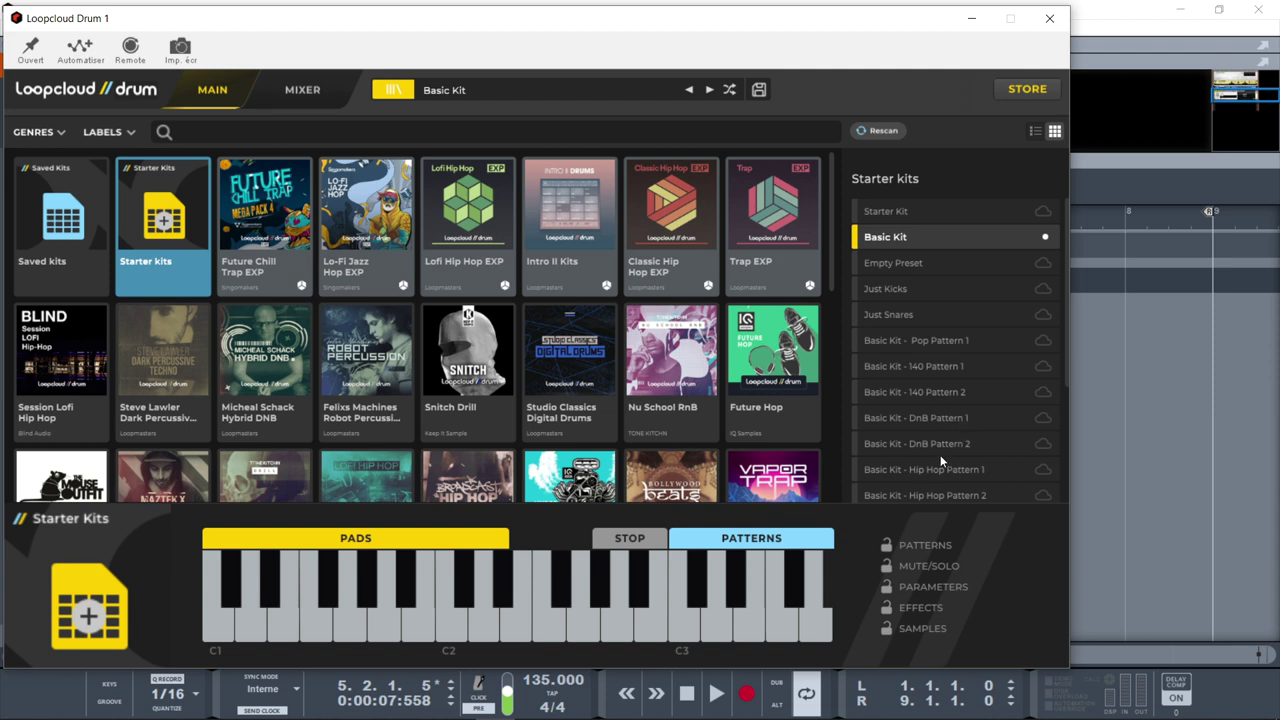
click(263, 212)
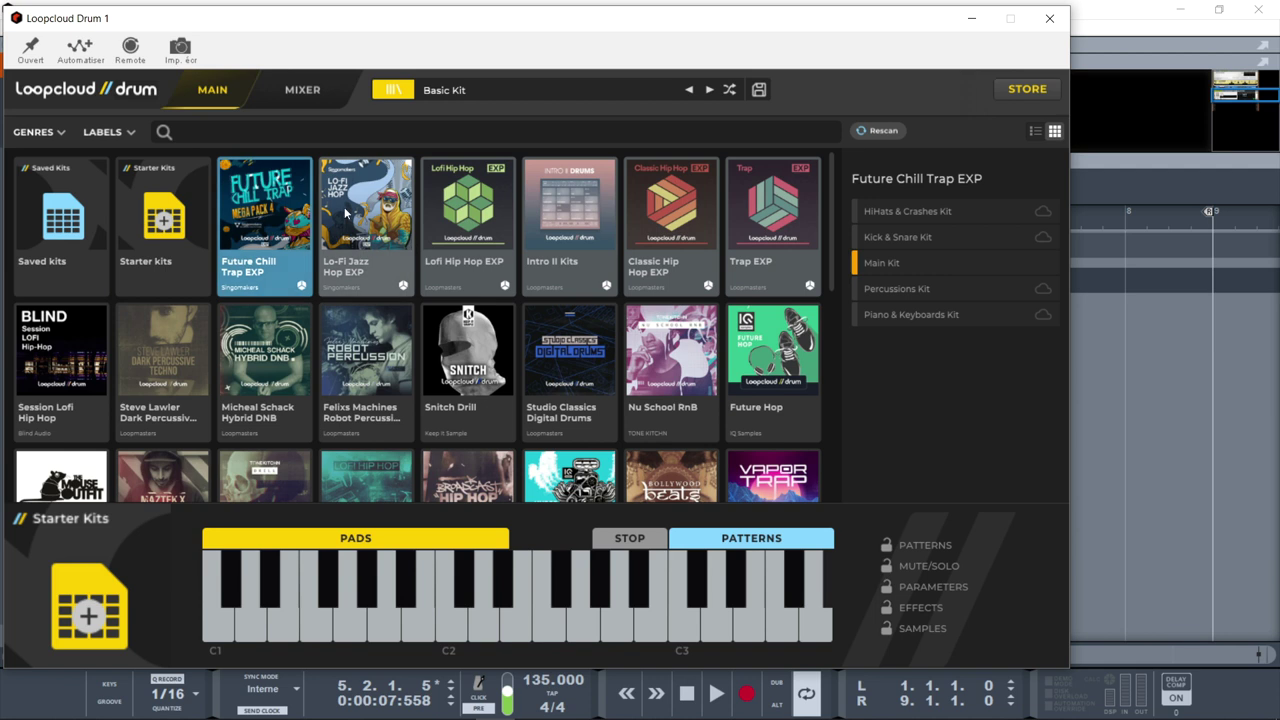
click(347, 212)
click(467, 210)
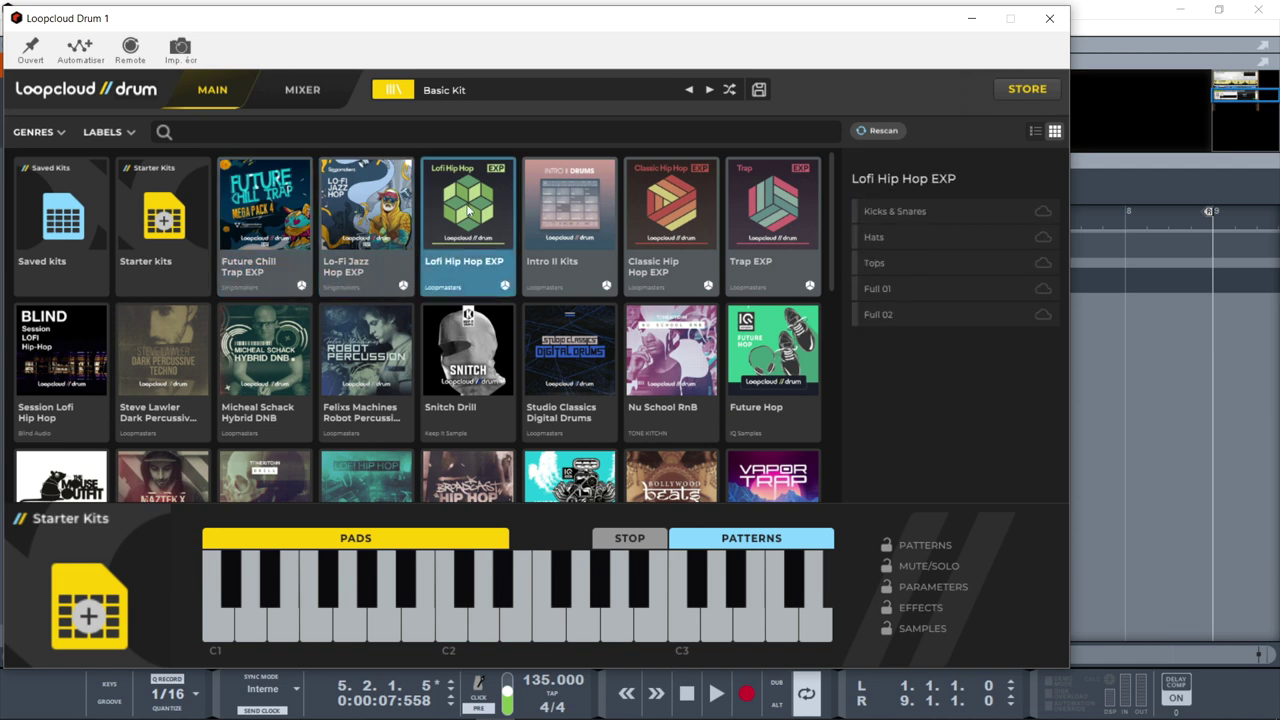
click(557, 212)
click(668, 212)
click(776, 220)
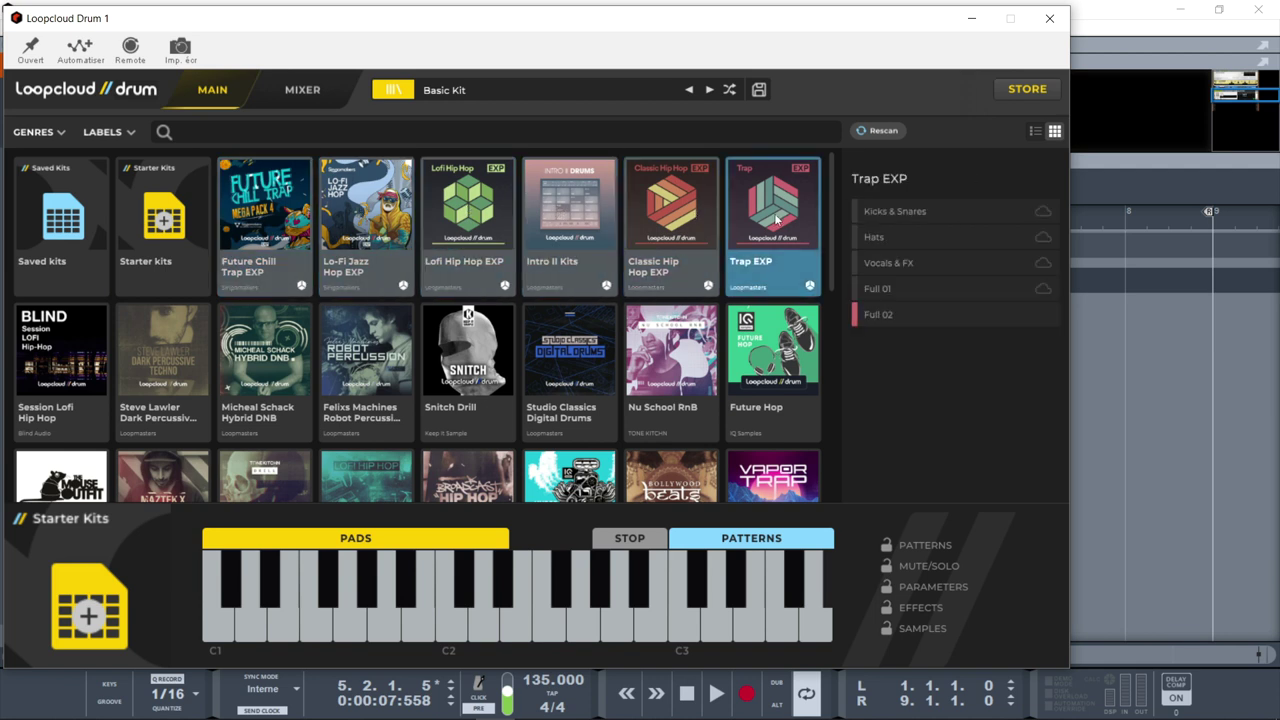
click(770, 355)
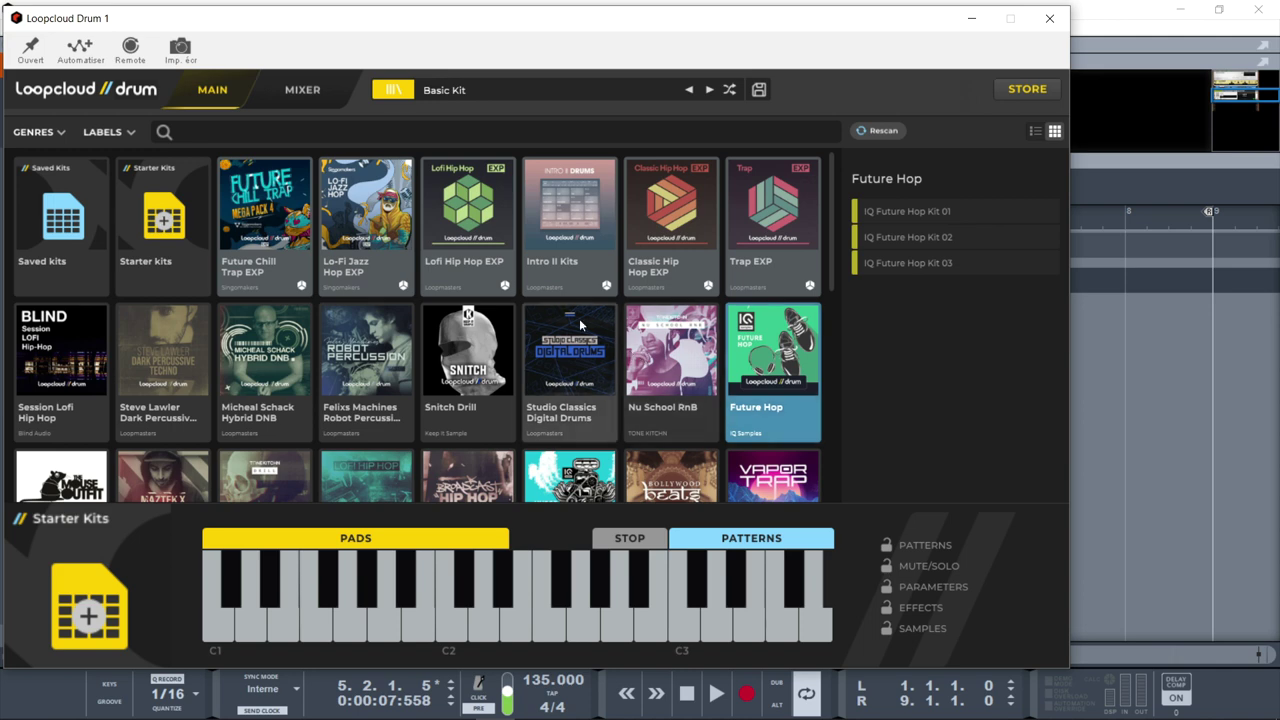
drag(833, 253, 867, 486)
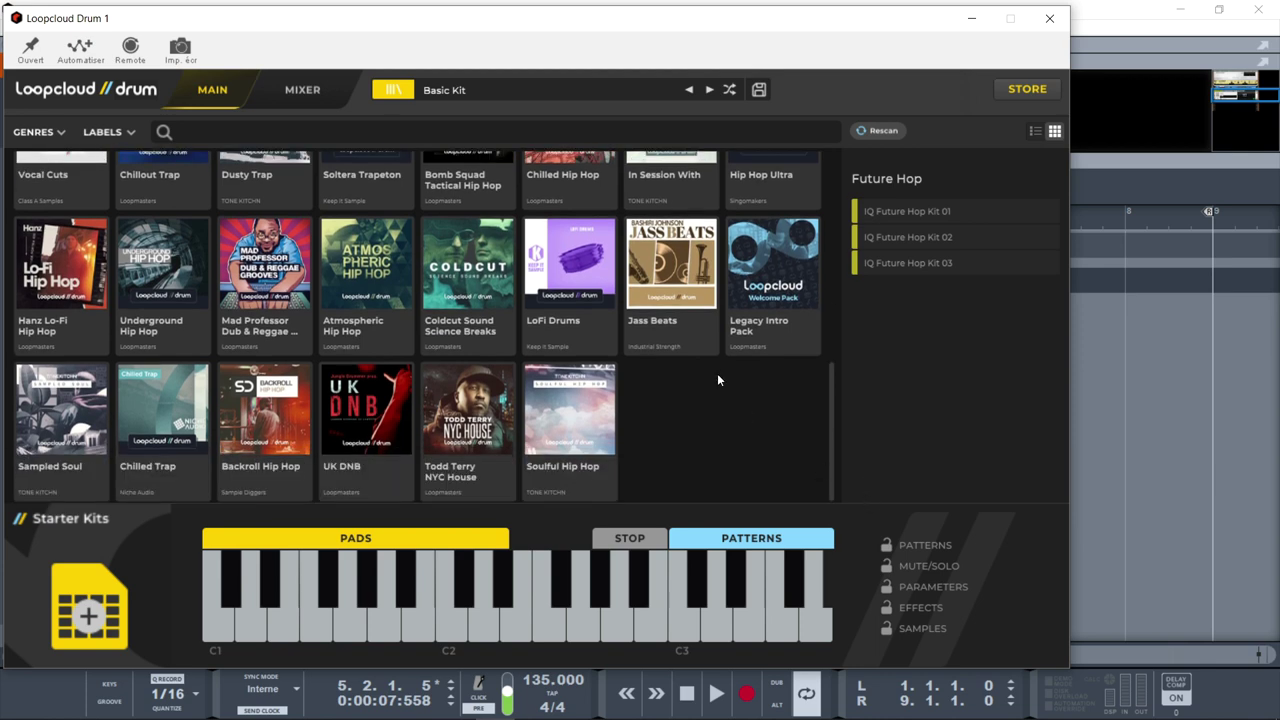
click(1026, 90)
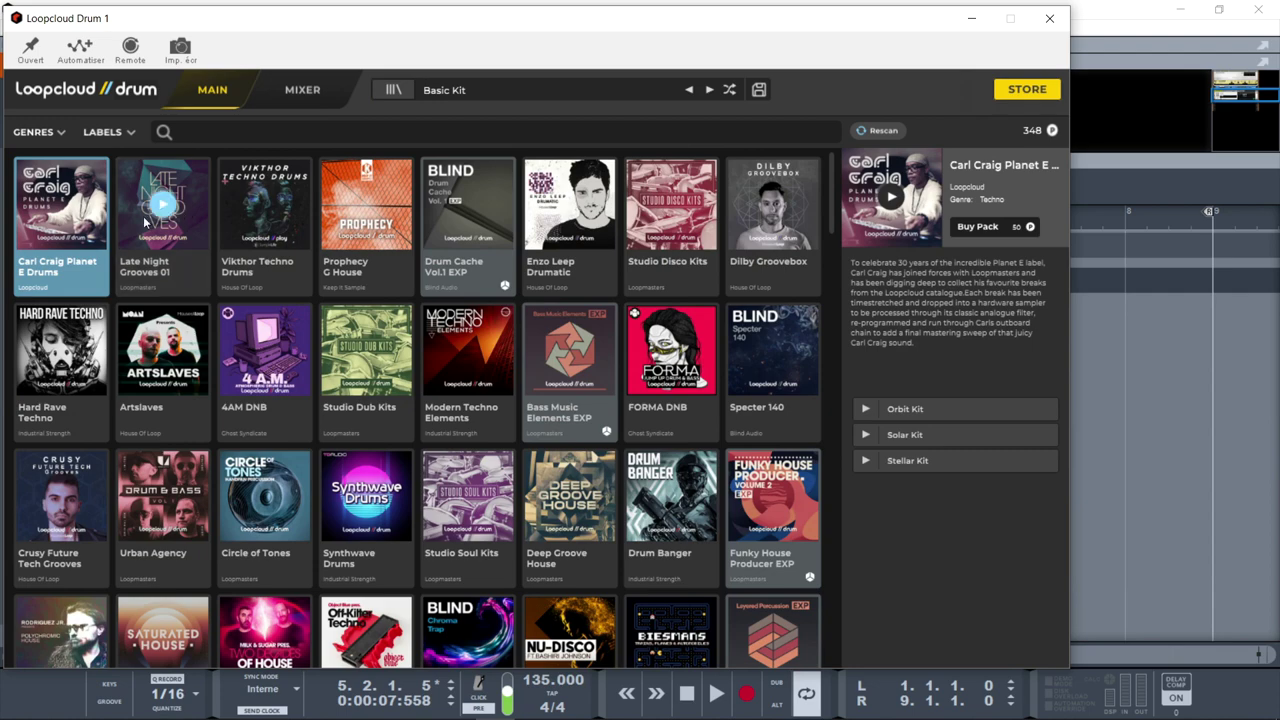
Browse the pack store and filter it by the Hip Hop and Trap genres
scroll(838, 210, down, 1)
drag(838, 210, 881, 484)
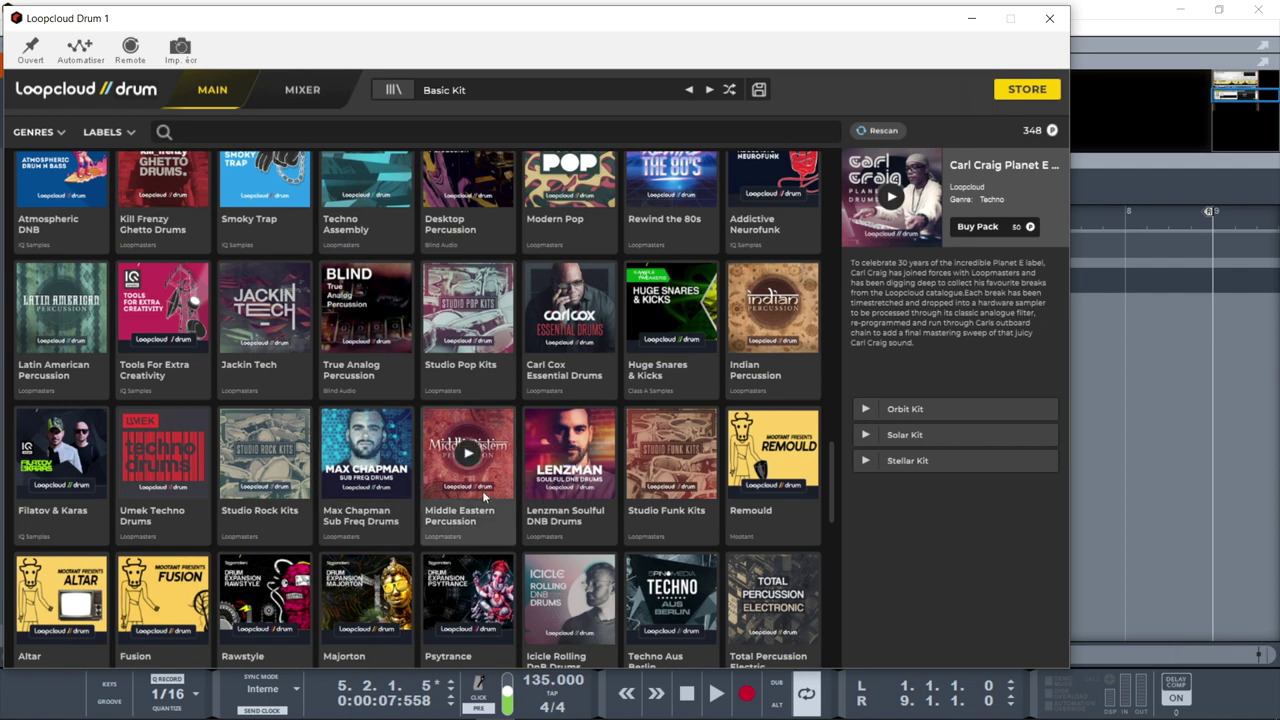
drag(834, 472, 826, 168)
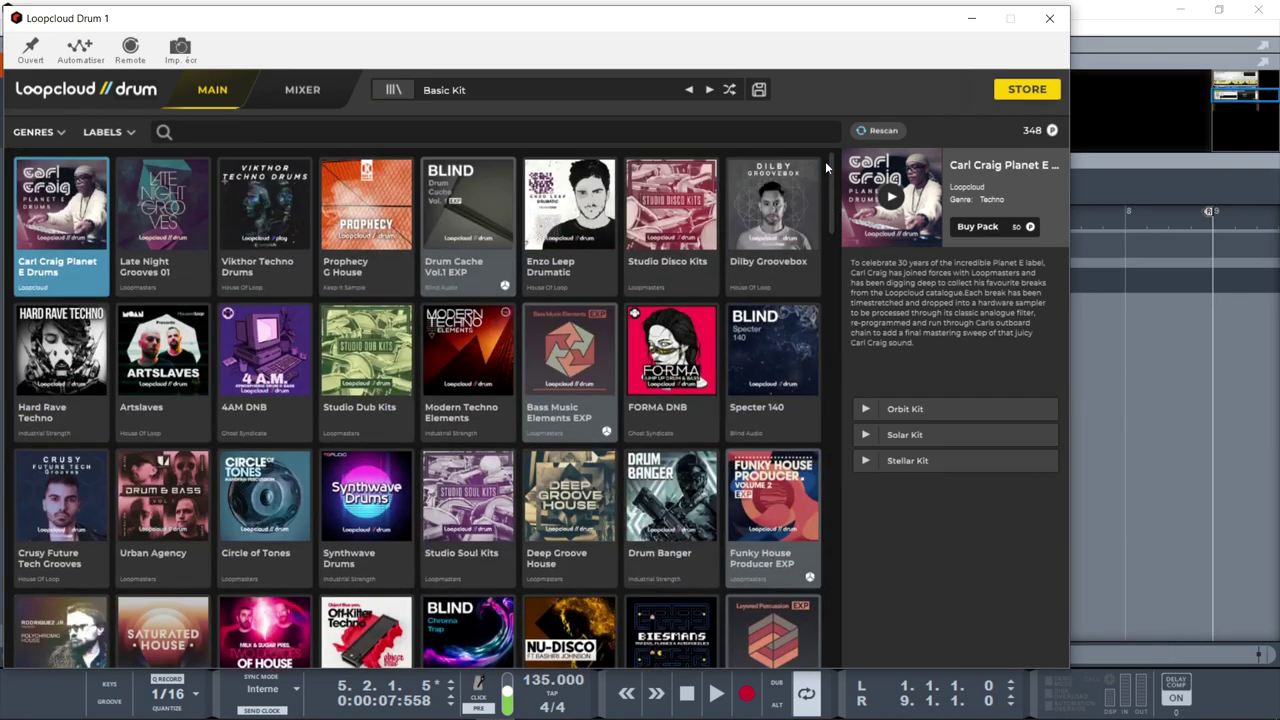
click(56, 134)
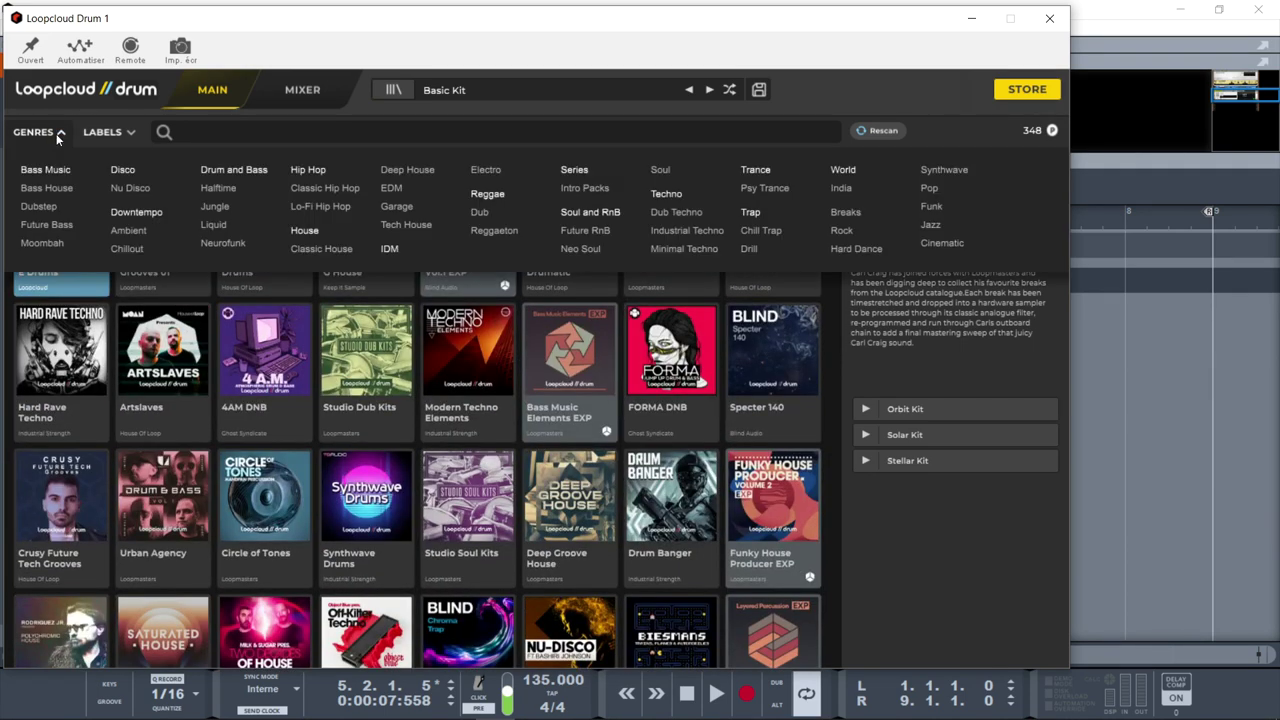
click(303, 168)
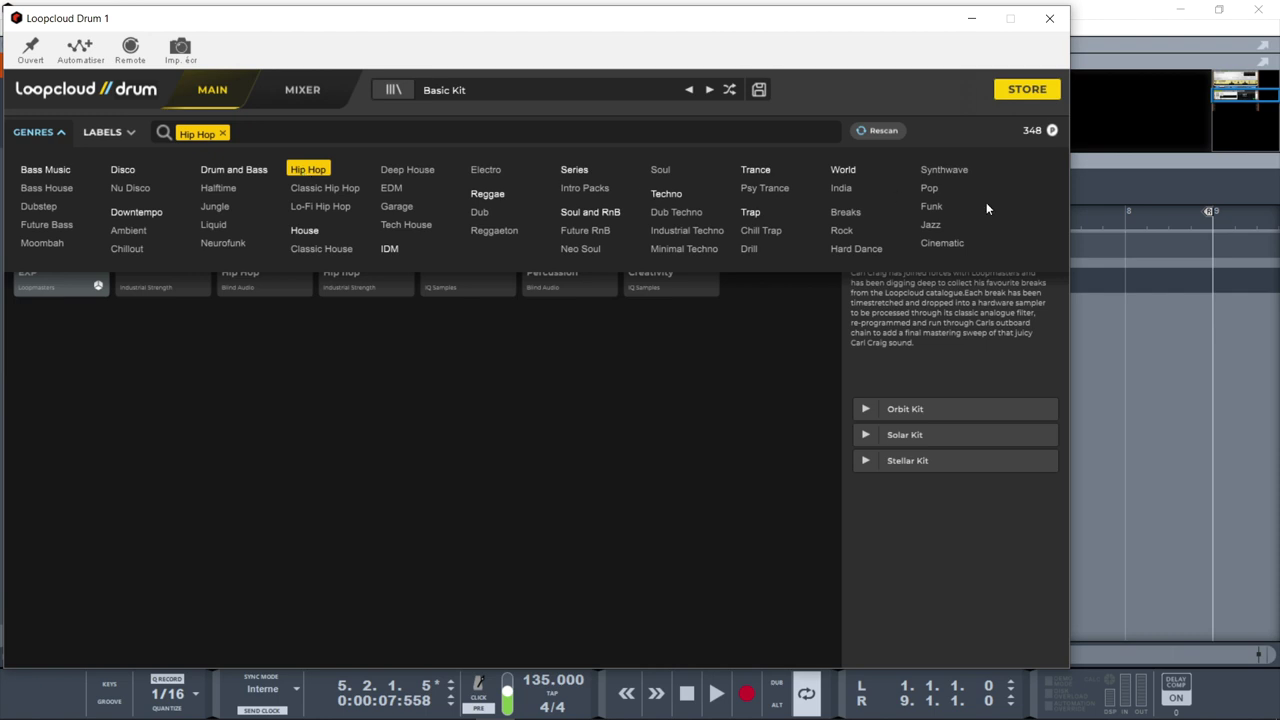
click(752, 212)
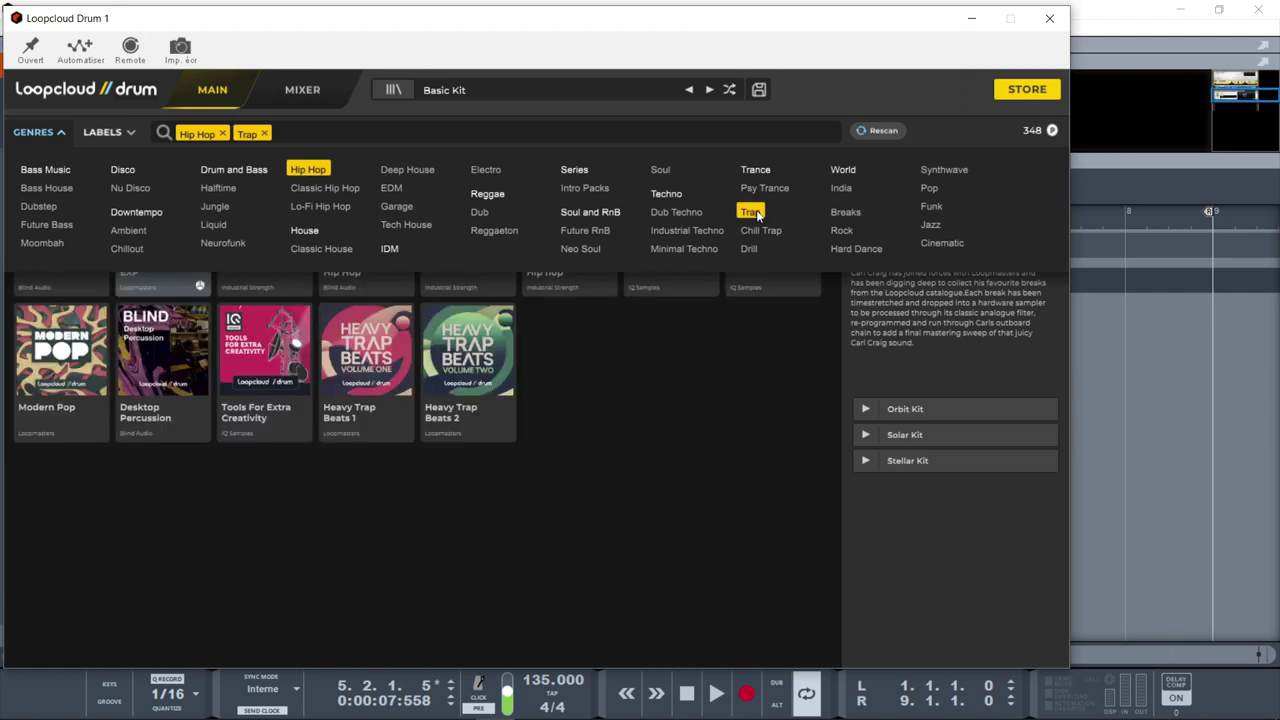
click(633, 429)
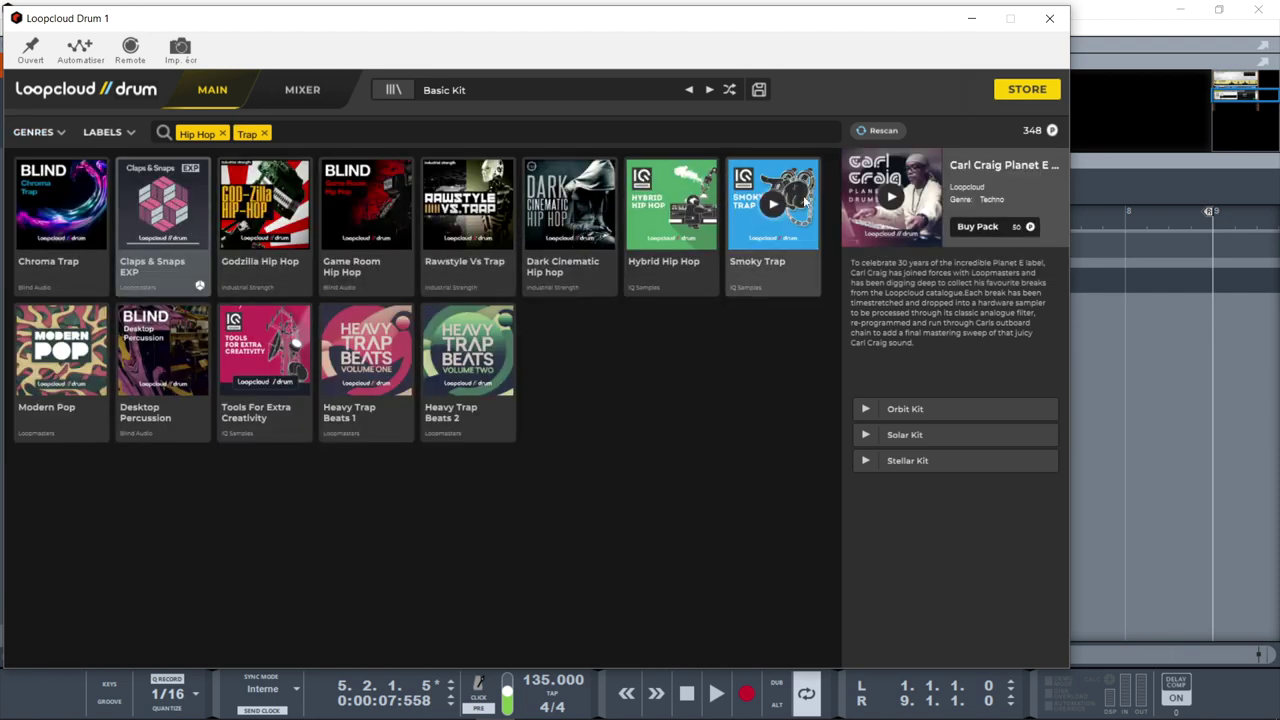
Preview the Hologram, Temporal and Dimentional kits of the Chroma Trap pack
click(45, 228)
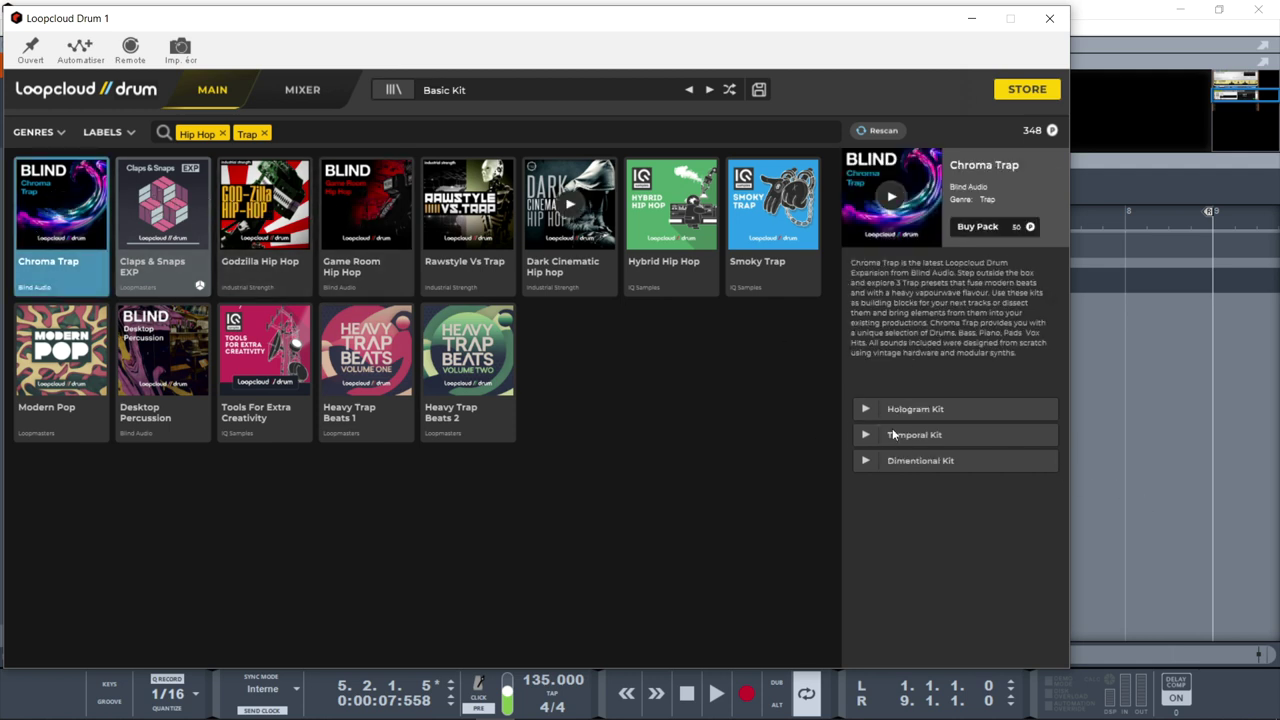
click(866, 412)
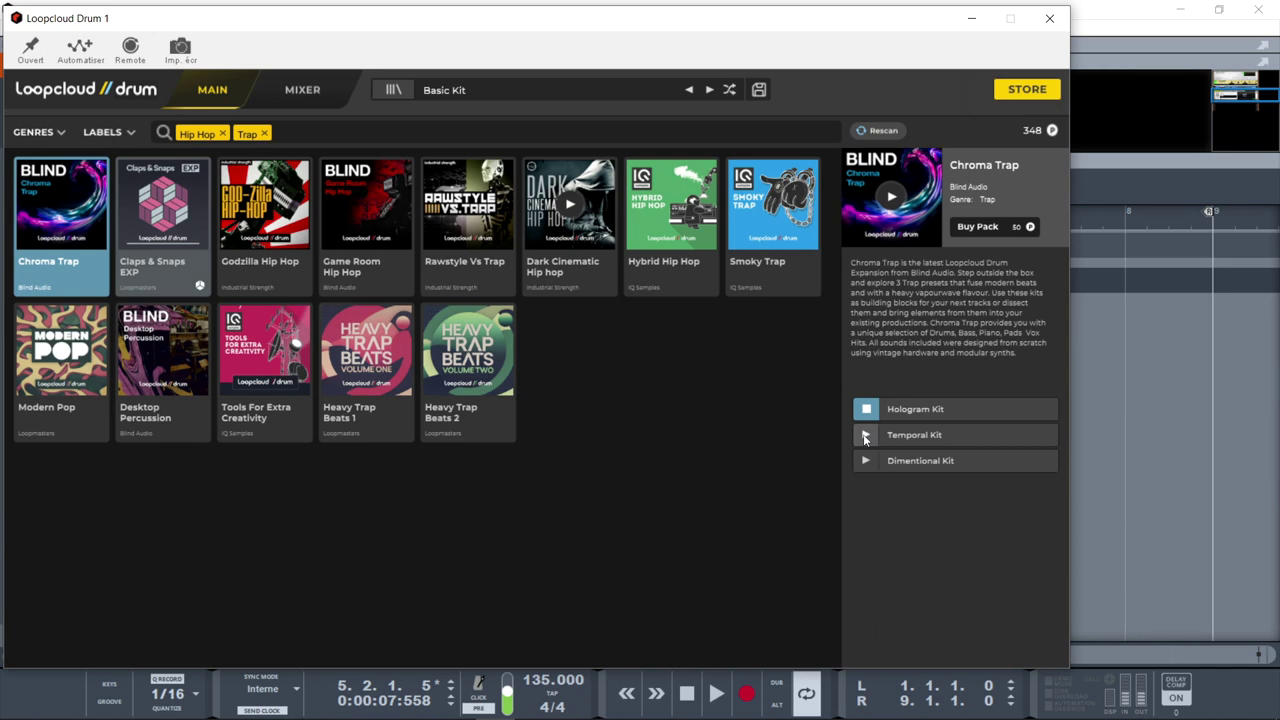
click(866, 437)
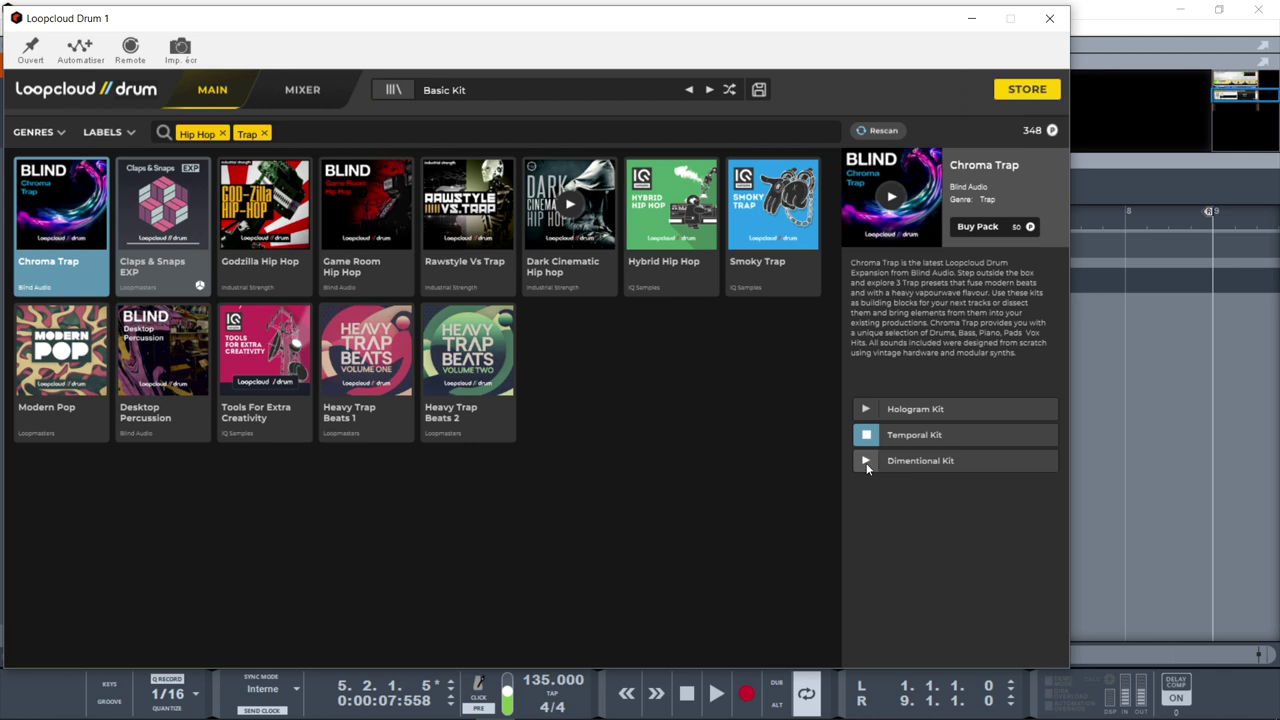
click(866, 461)
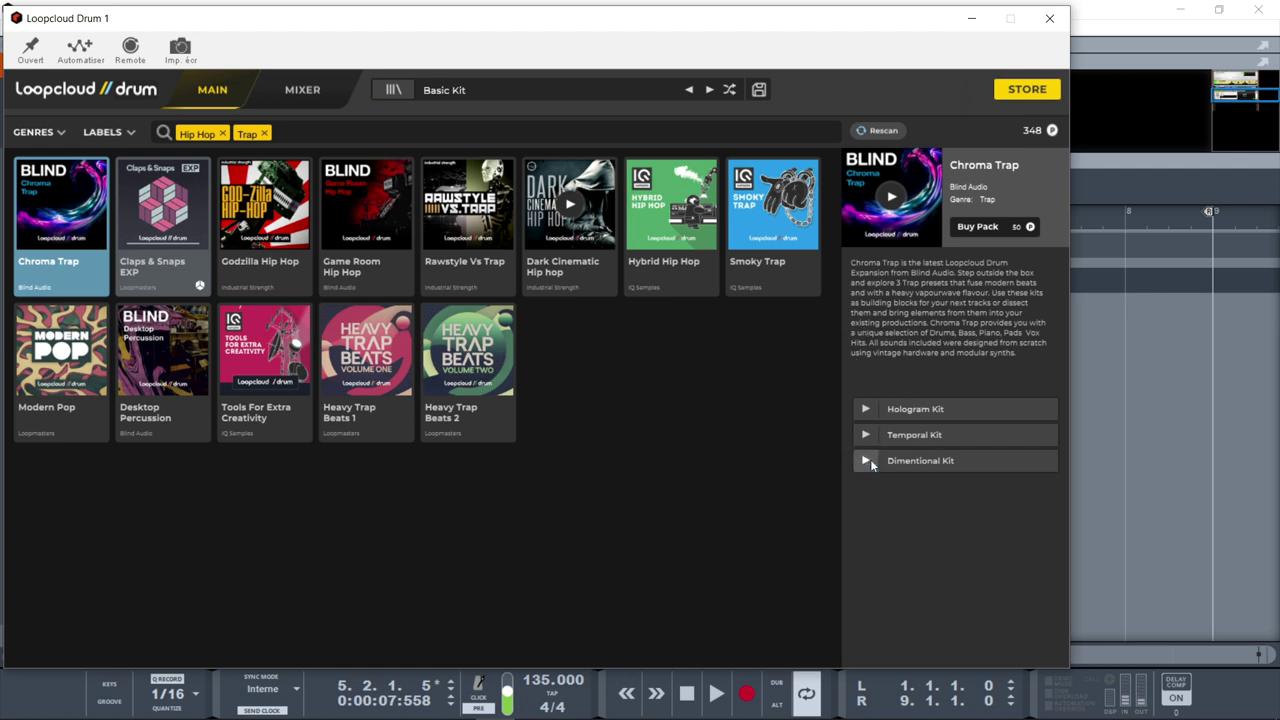
Buy the Chroma Trap pack and dismiss the purchase confirmation without loading the pack
click(985, 228)
click(485, 305)
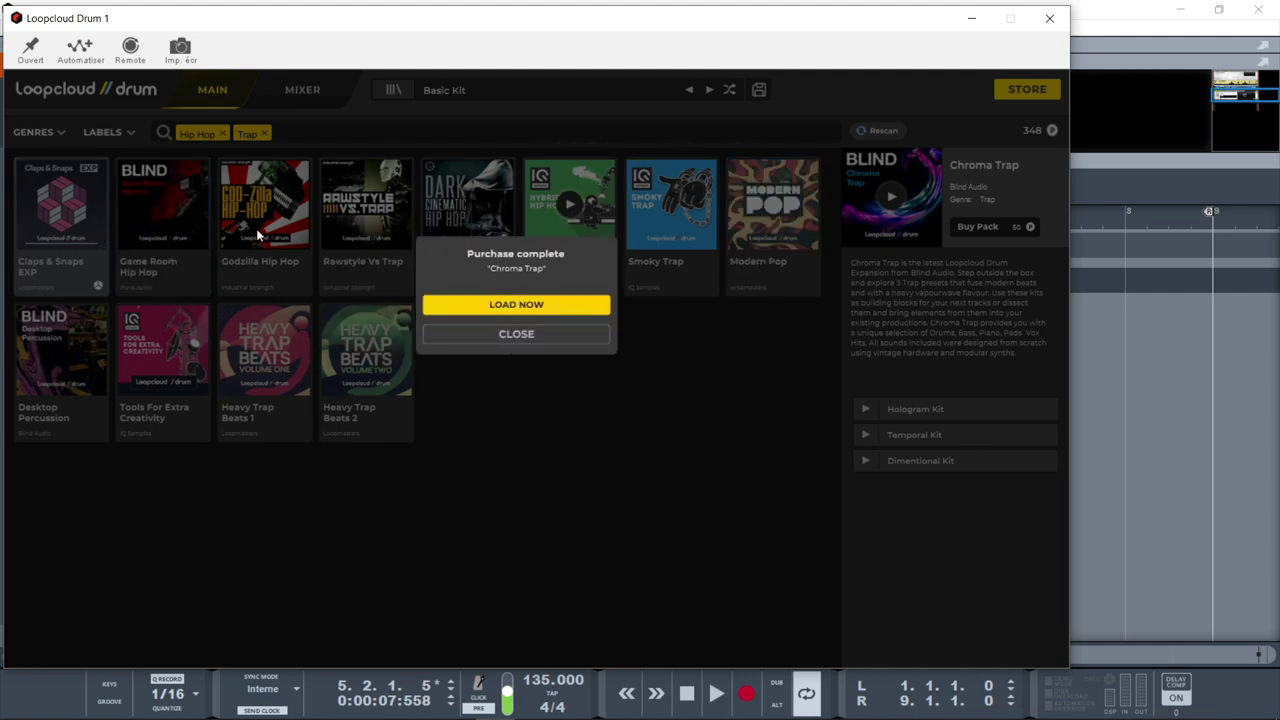
click(553, 338)
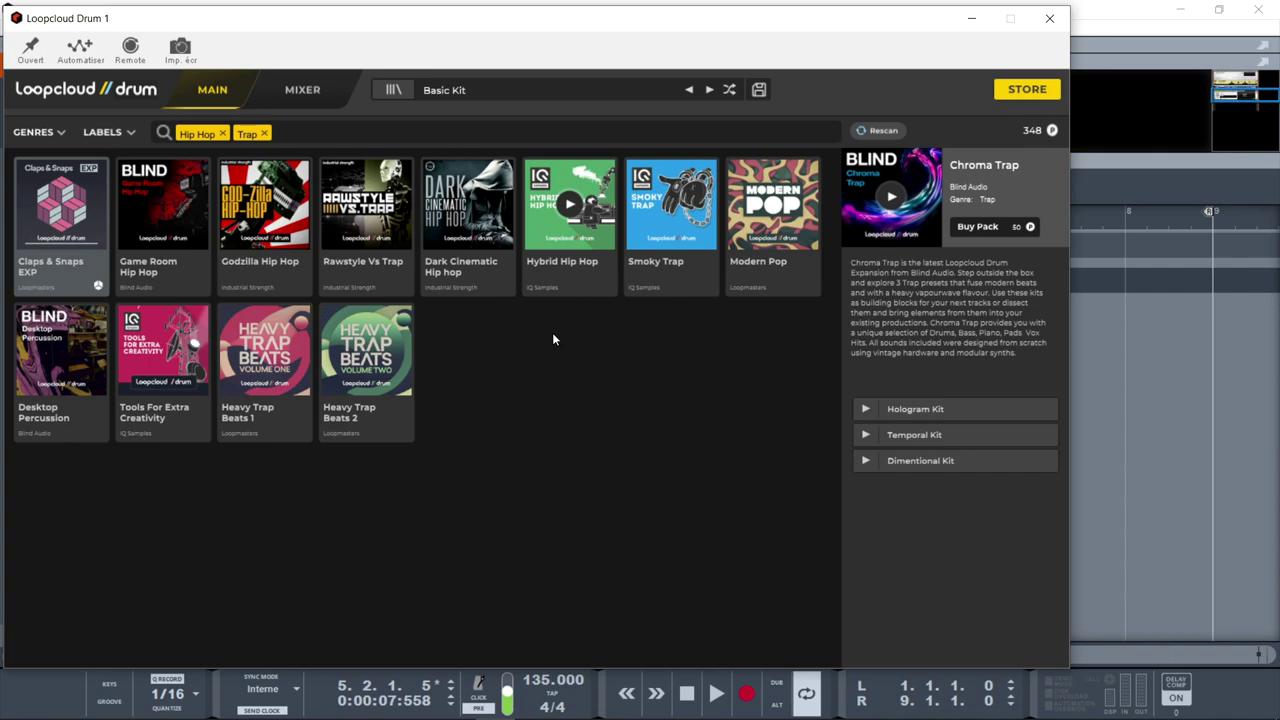
Load the Dimentional Kit of the Chroma Trap pack from the kit library
click(312, 88)
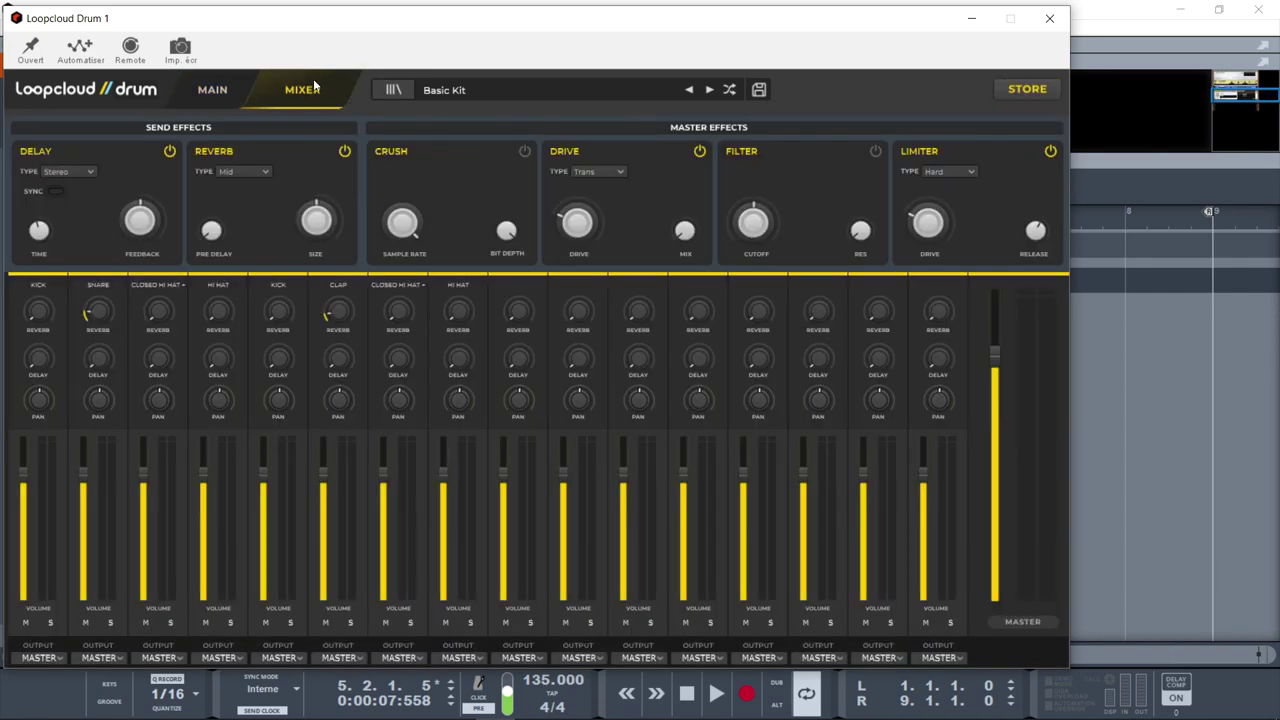
click(390, 91)
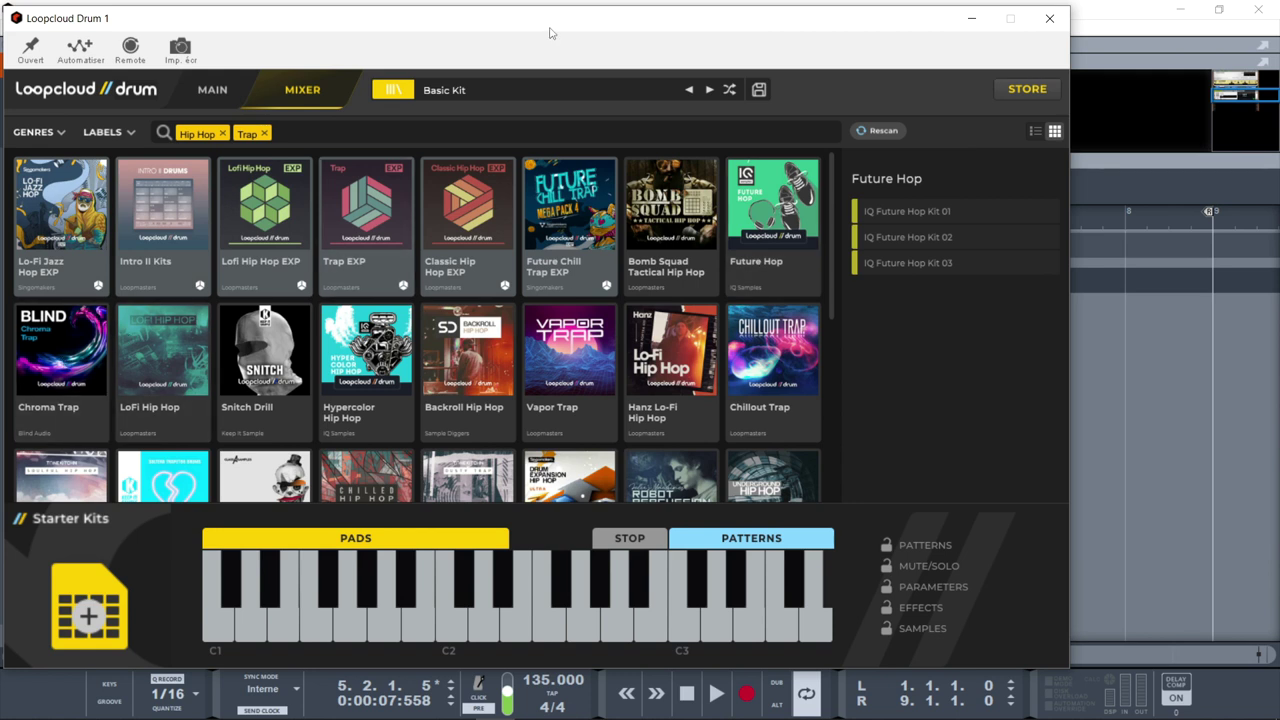
drag(549, 34, 654, 32)
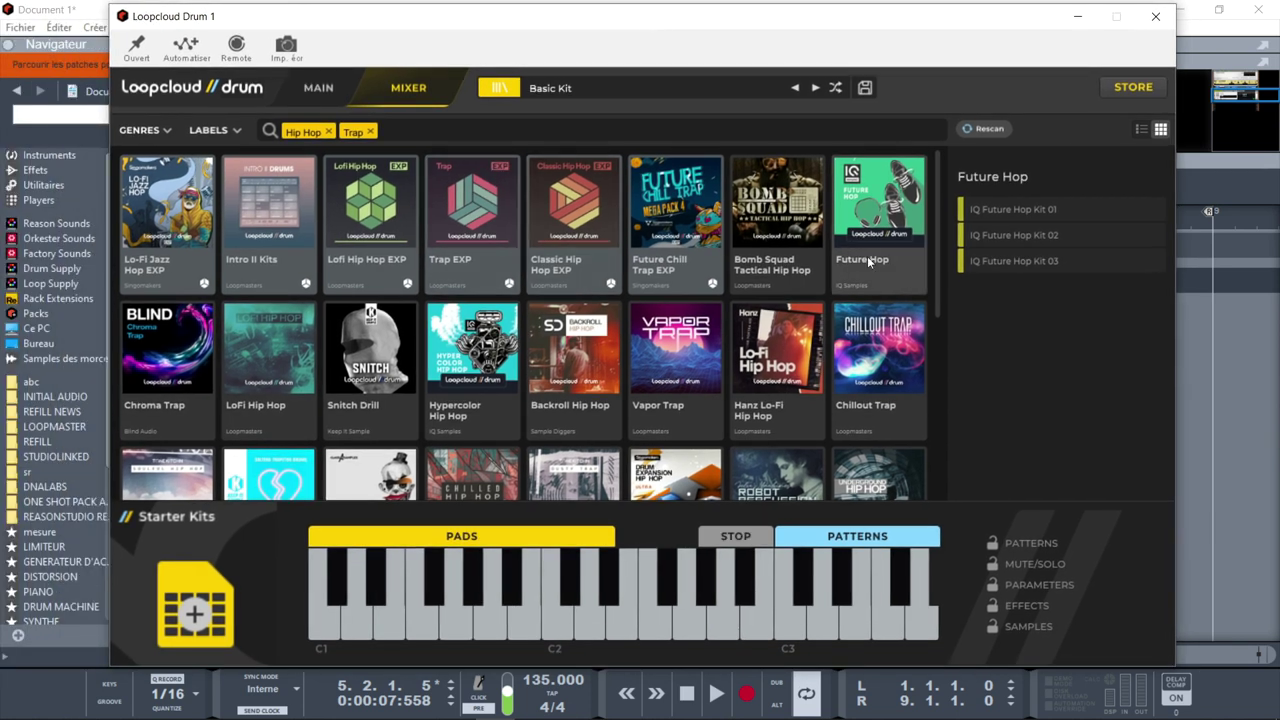
click(172, 349)
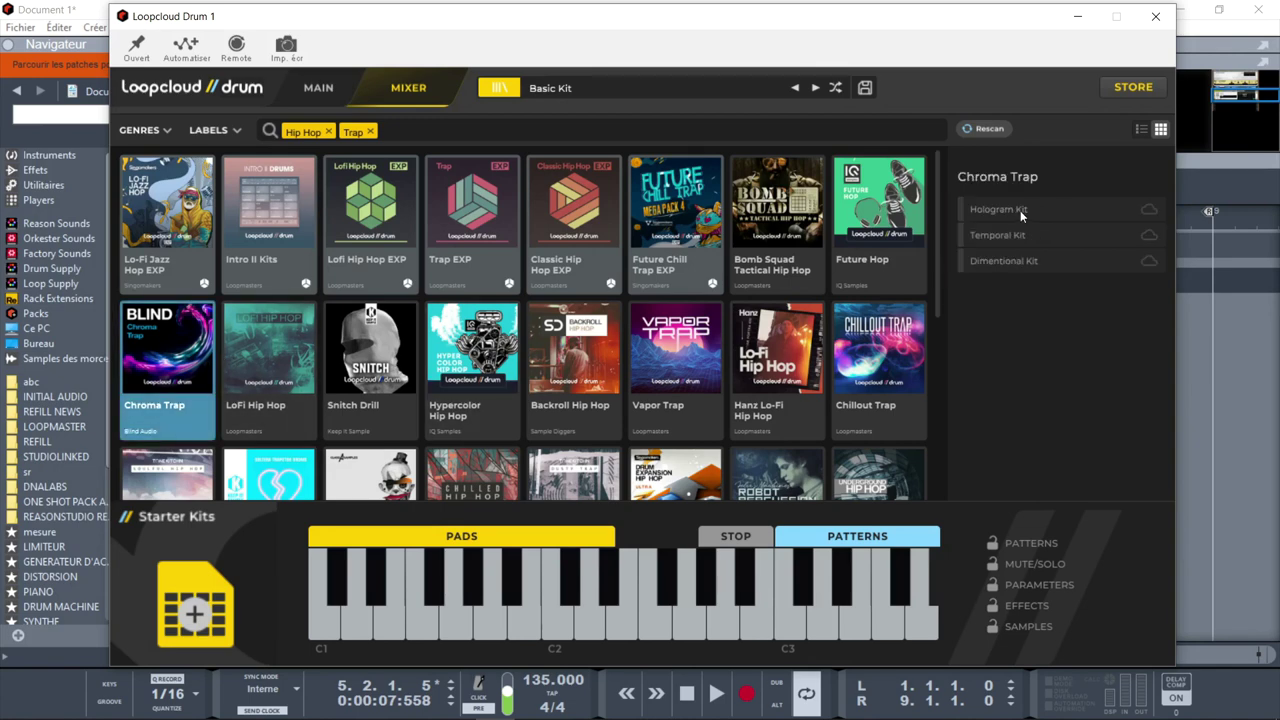
click(1003, 262)
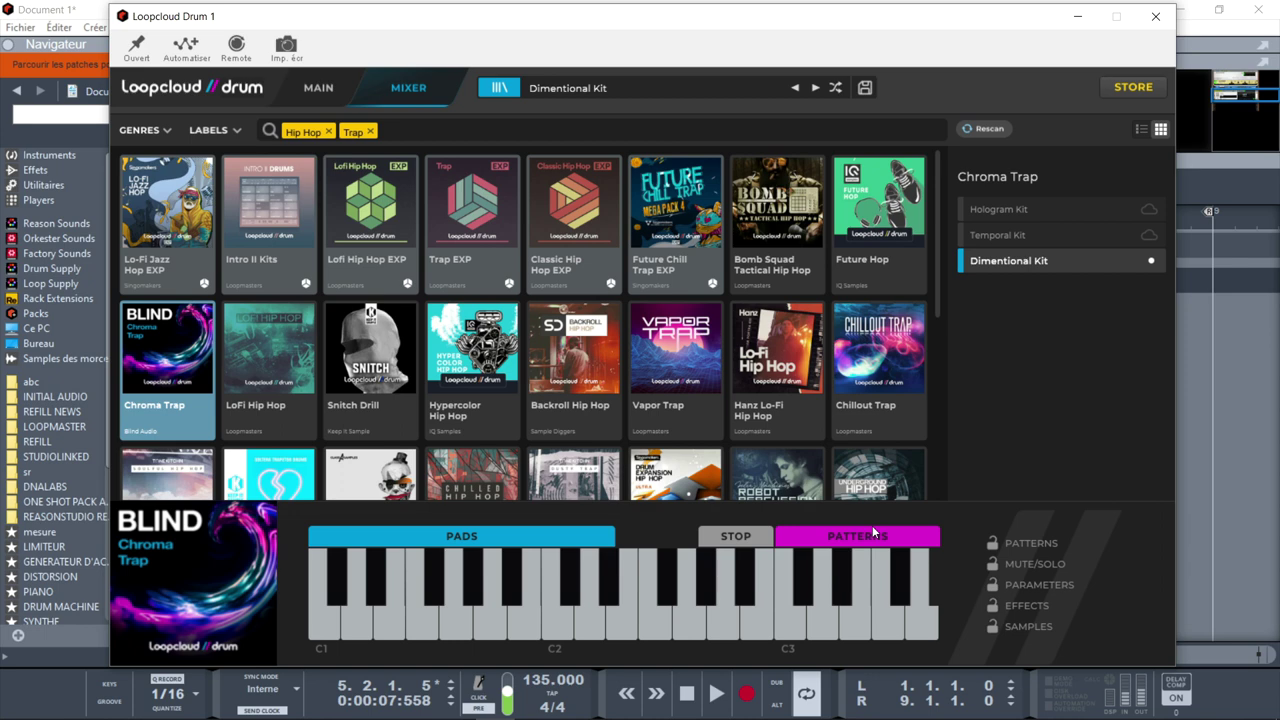
Play the loaded kit briefly and set the song tempo to 90 BPM
key(space)
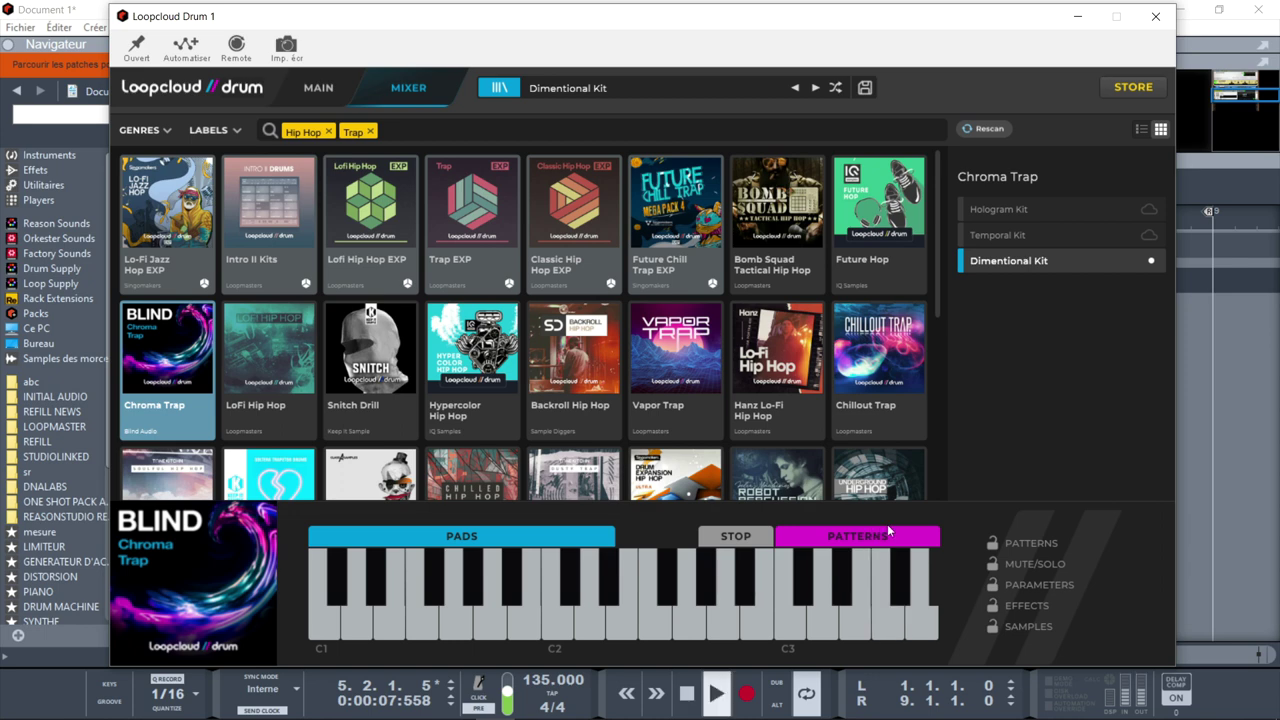
key(space)
click(551, 686)
double_click(551, 686)
text(9)
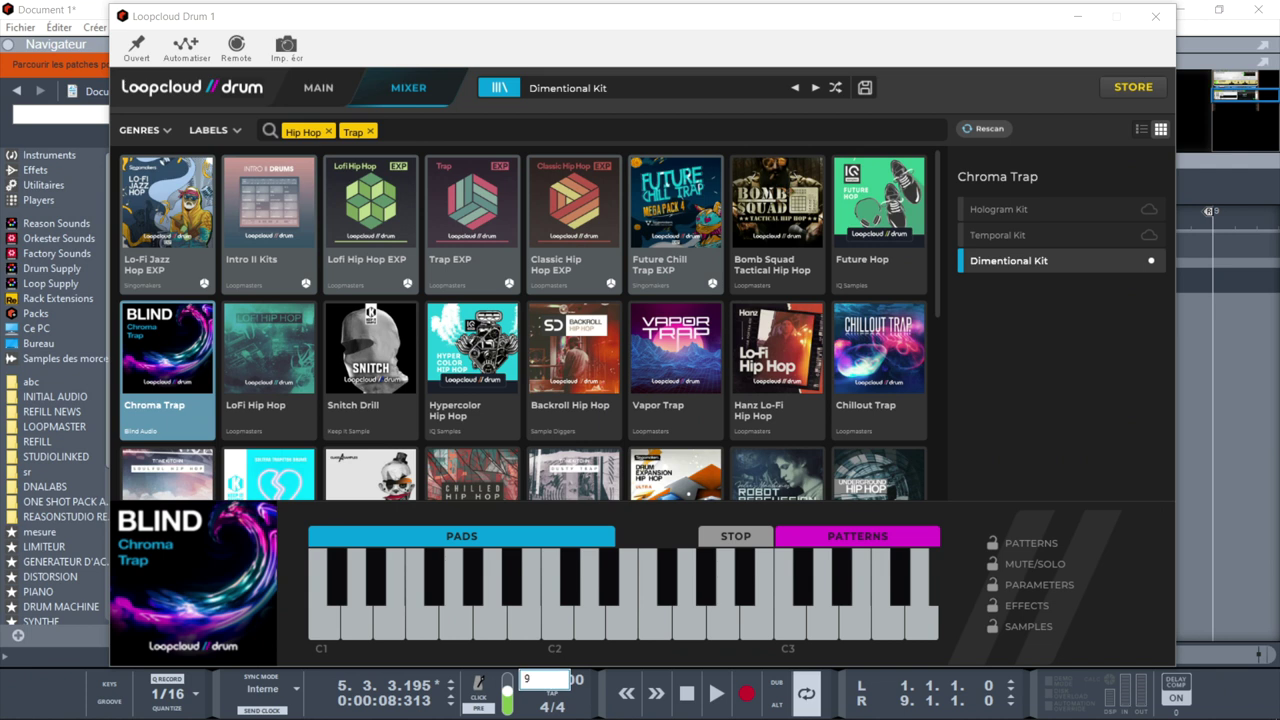
text(0)
key(Return)
Play the Dimentional Kit at the new tempo, trigger its C3 pattern, and stop playback
click(716, 693)
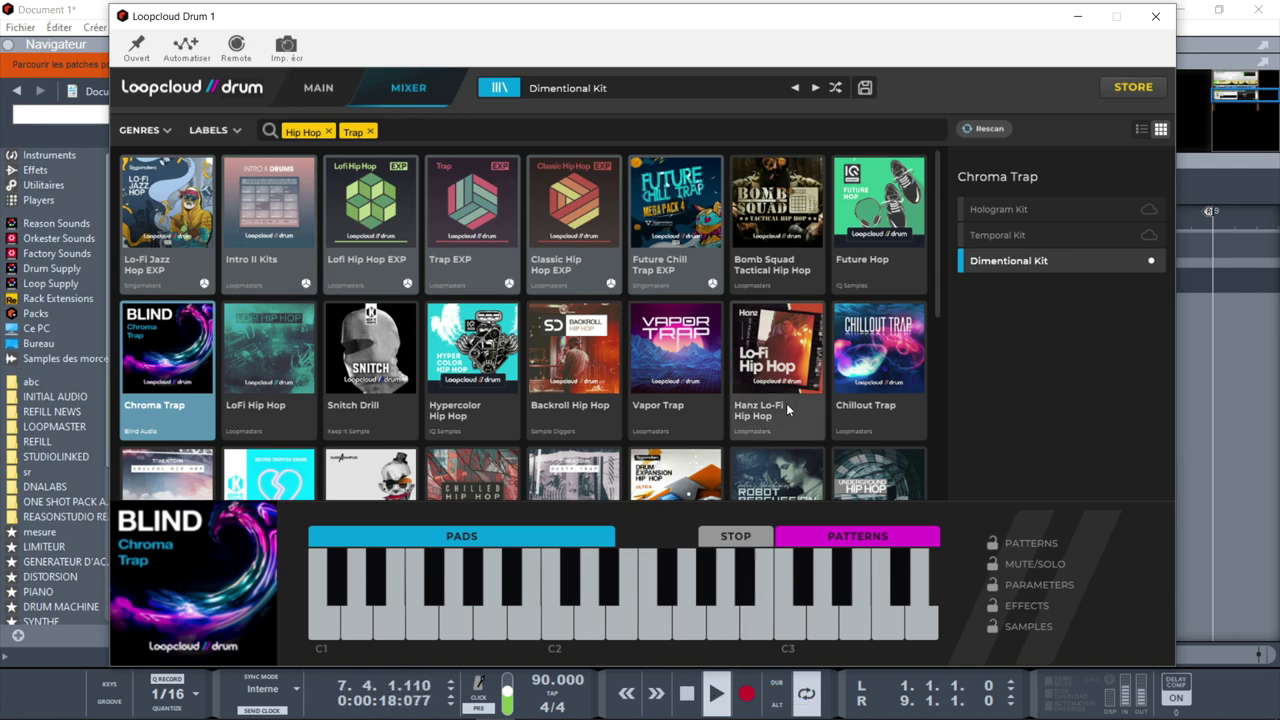
click(782, 563)
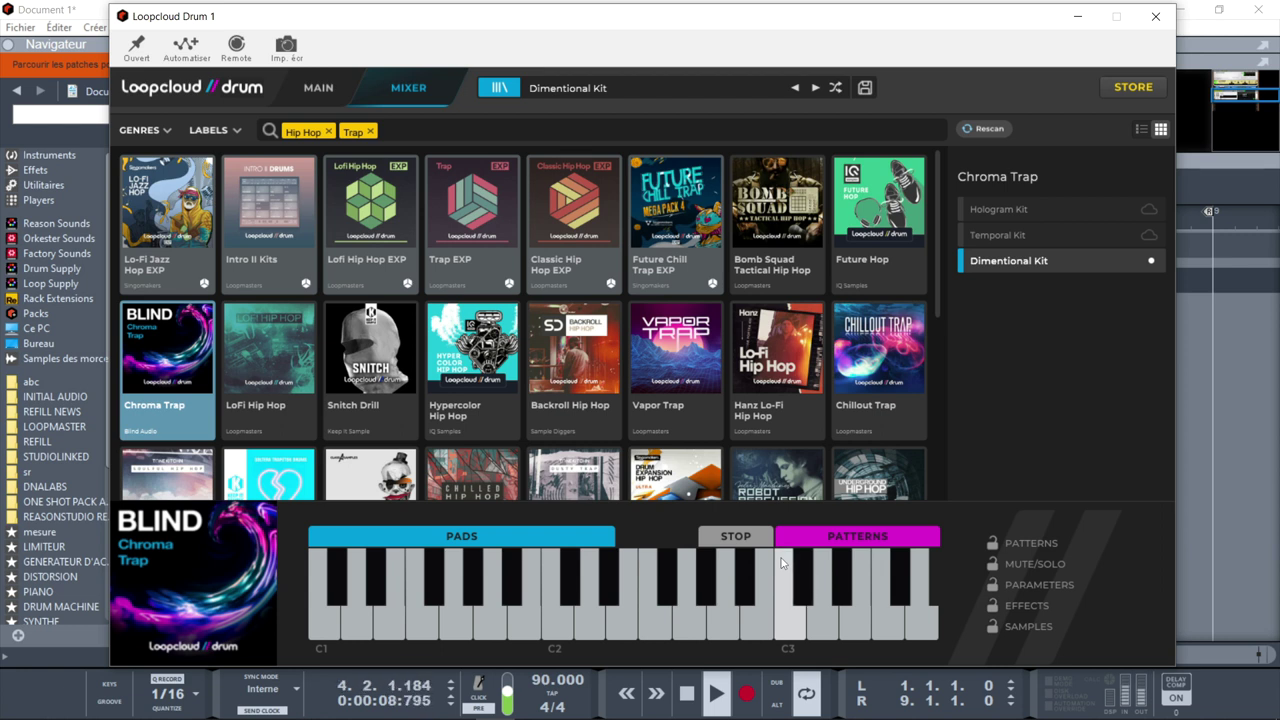
key(space)
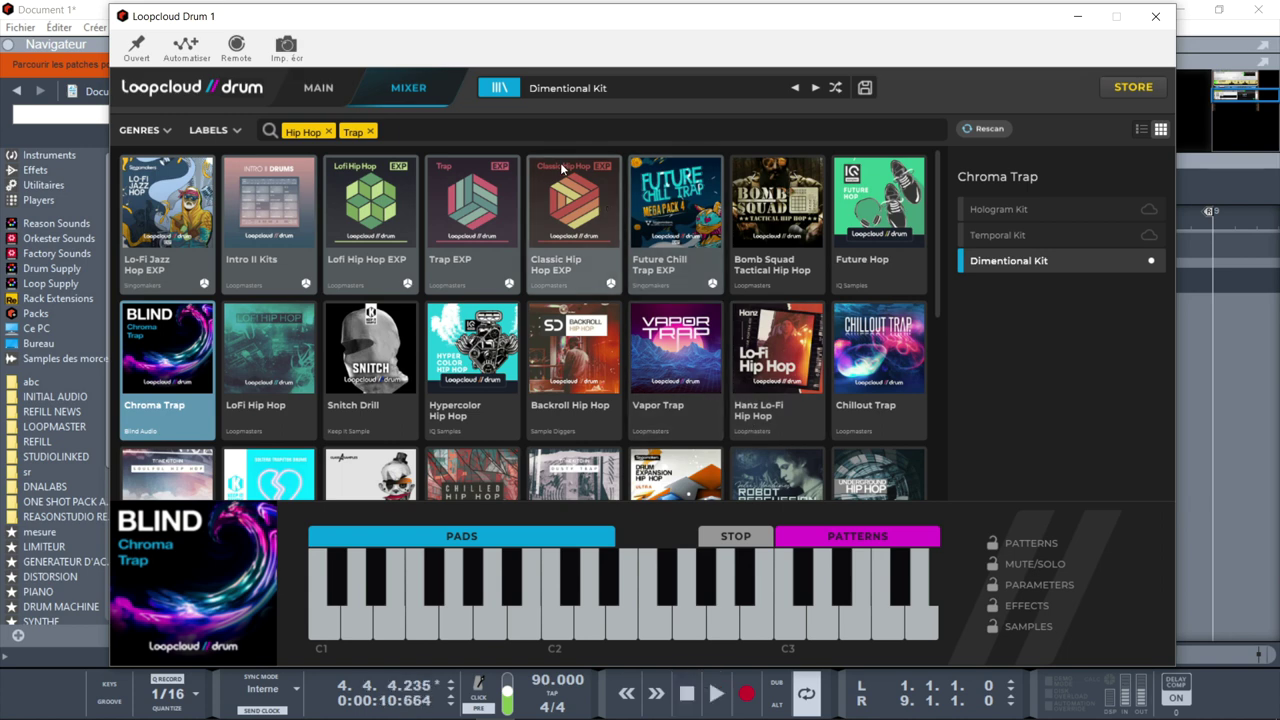
Show the kit's pads with the Kit Generator closed and turn off pattern sequencing
click(318, 88)
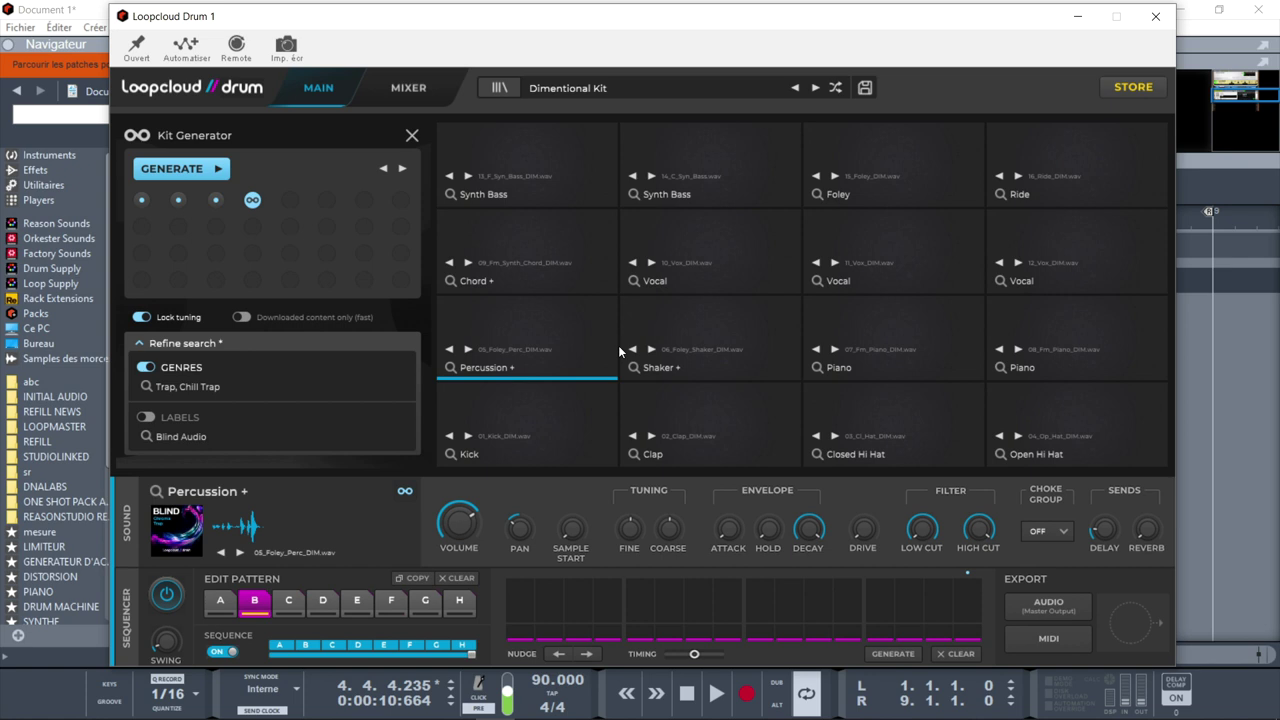
click(412, 135)
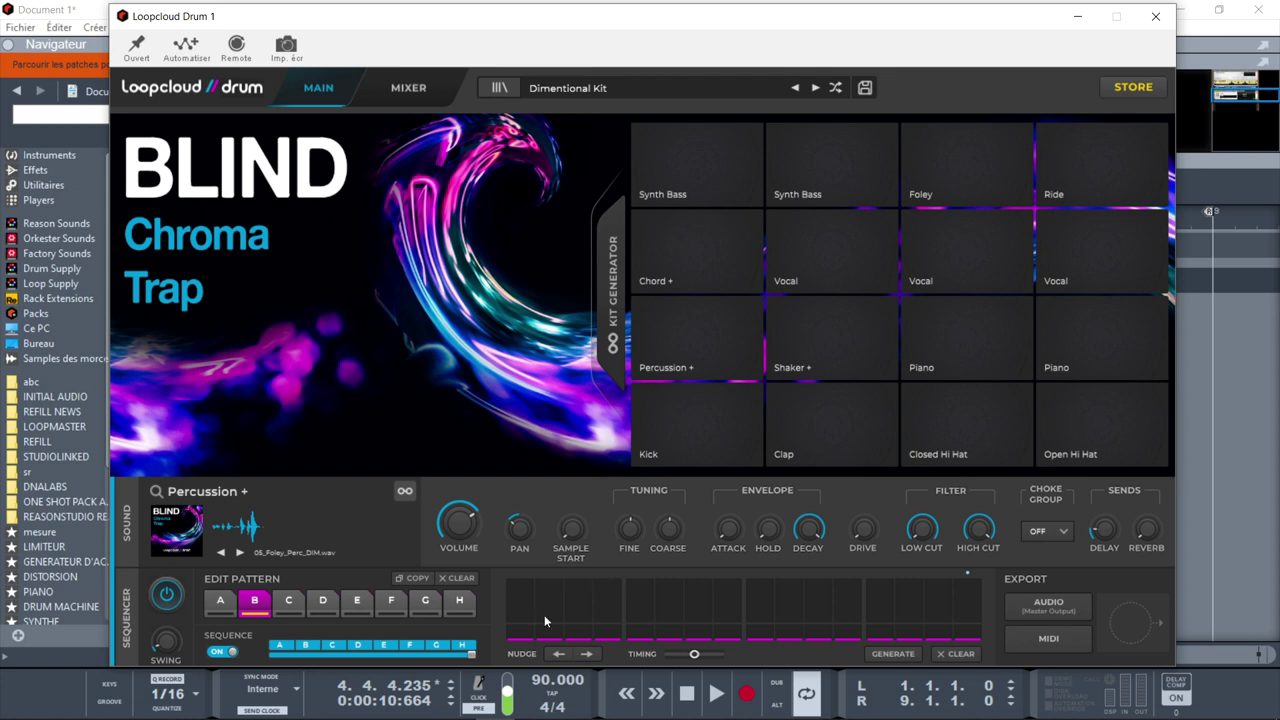
click(356, 603)
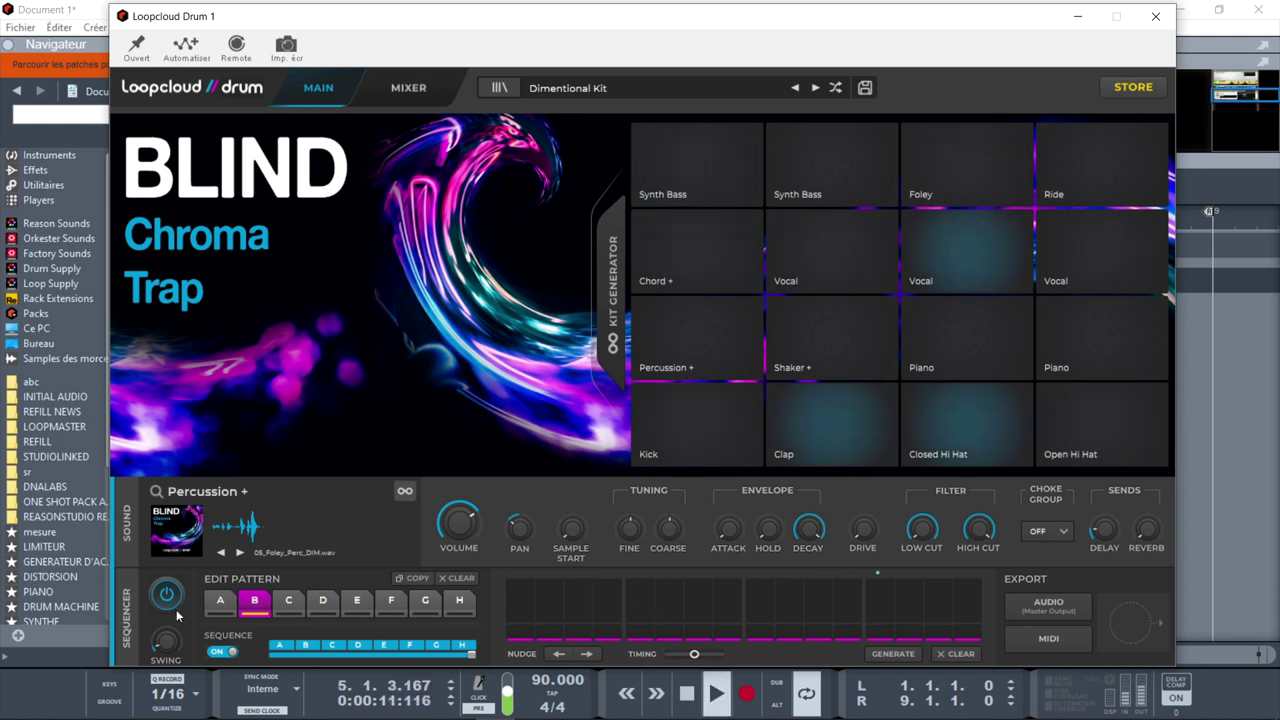
click(220, 652)
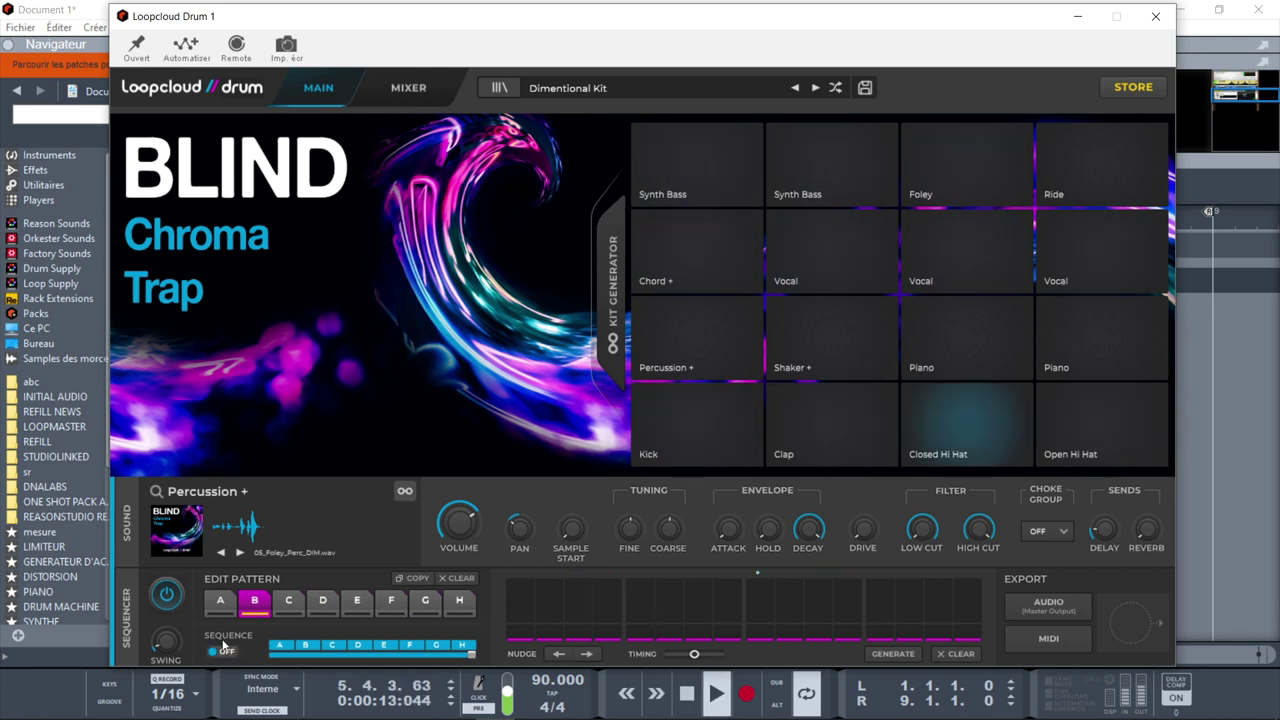
click(221, 602)
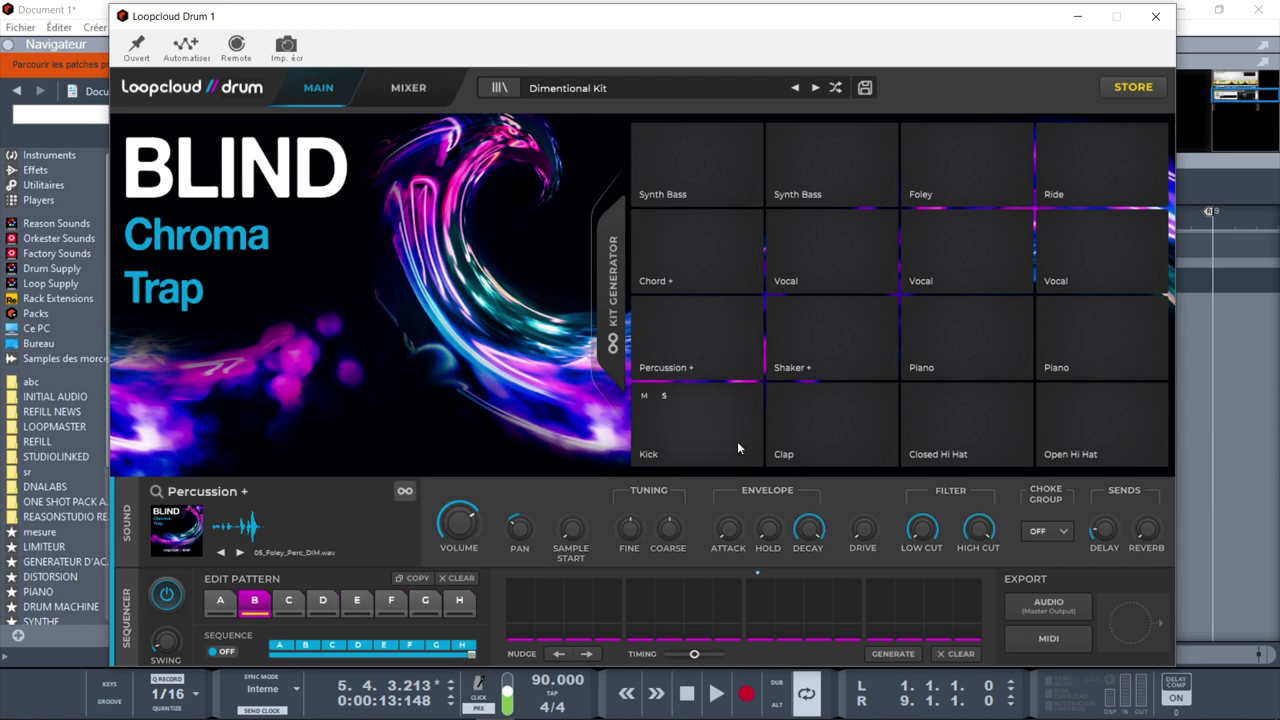
Switch to pattern A and examine the sequencer steps of the kick, clap, closed hi-hat and open hi-hat
click(686, 435)
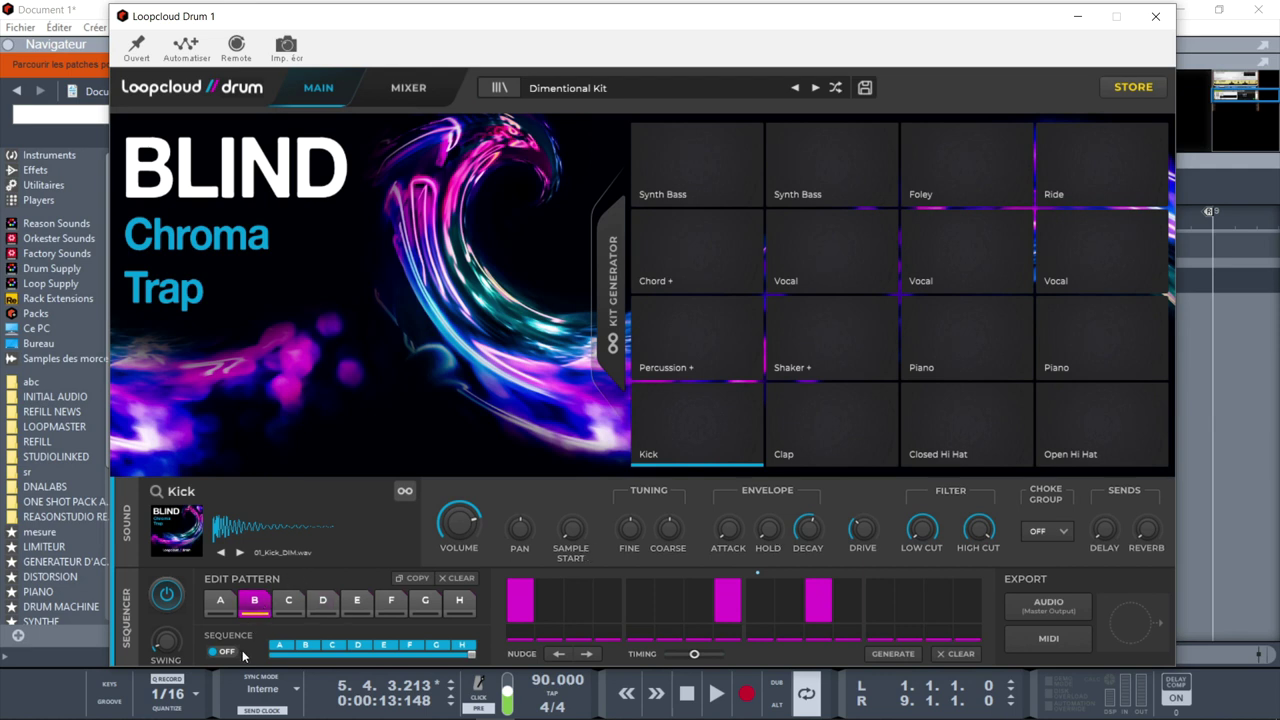
click(169, 597)
click(168, 597)
click(221, 608)
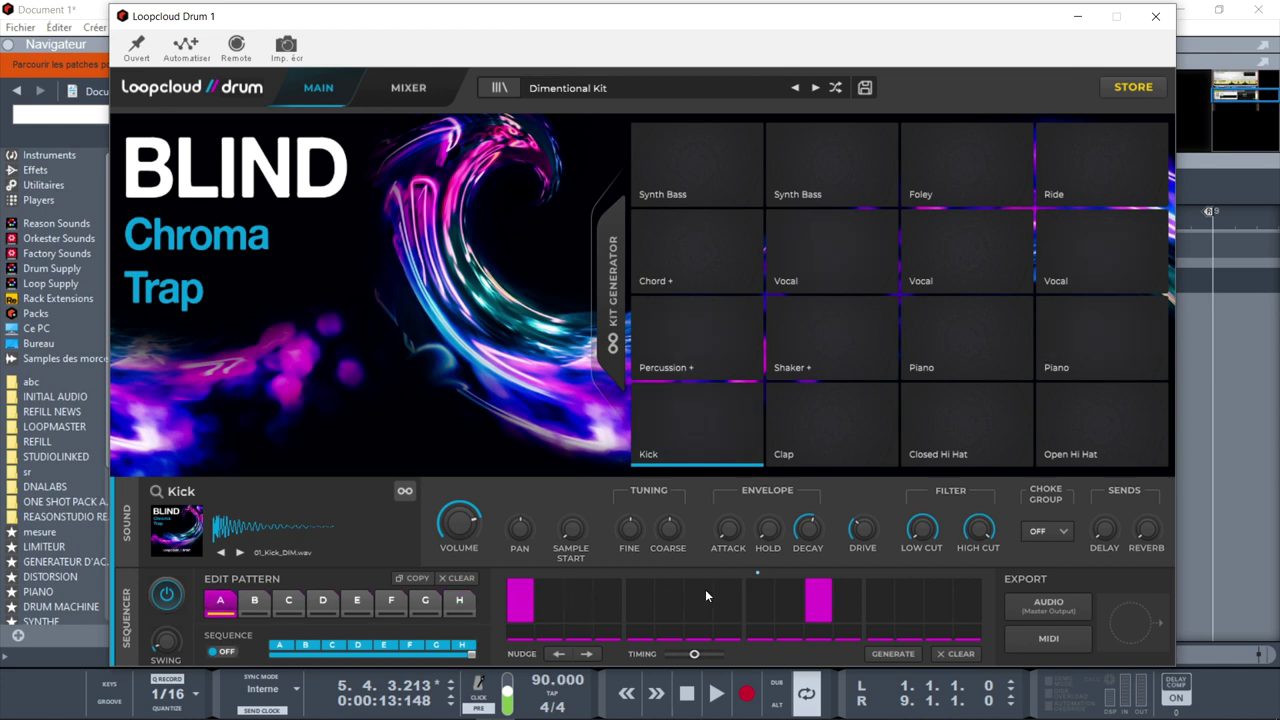
click(822, 424)
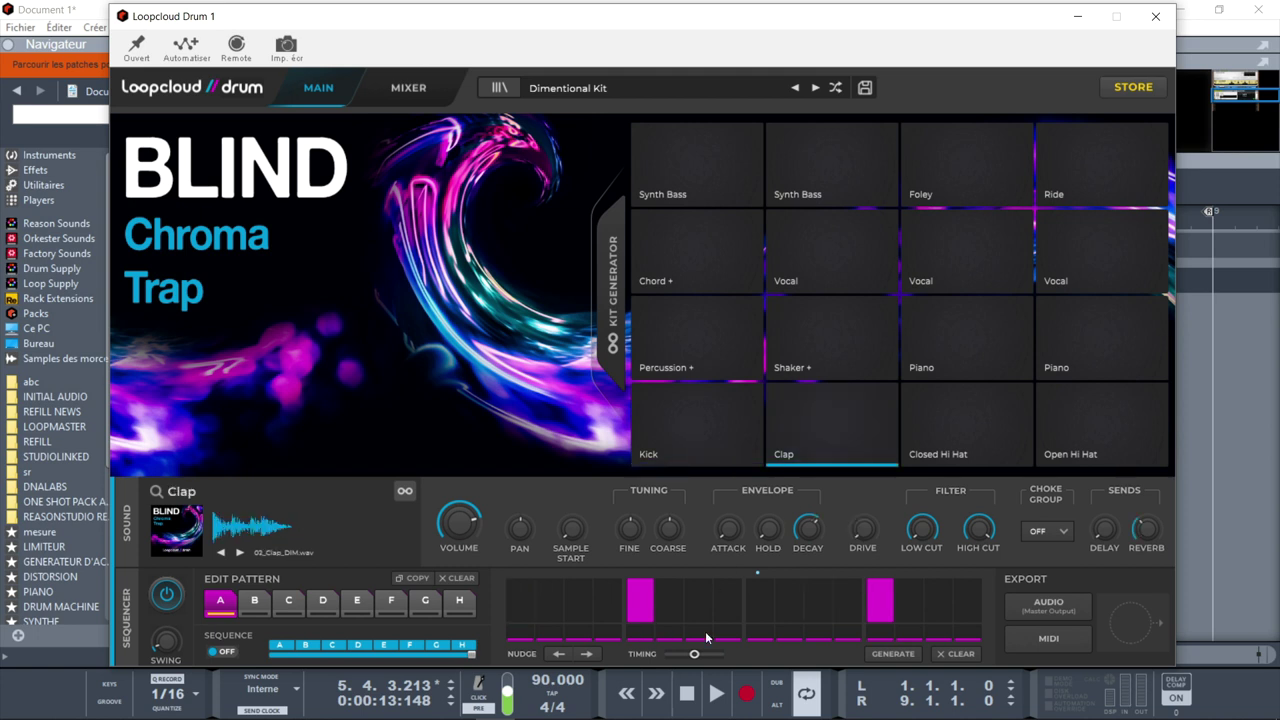
click(968, 418)
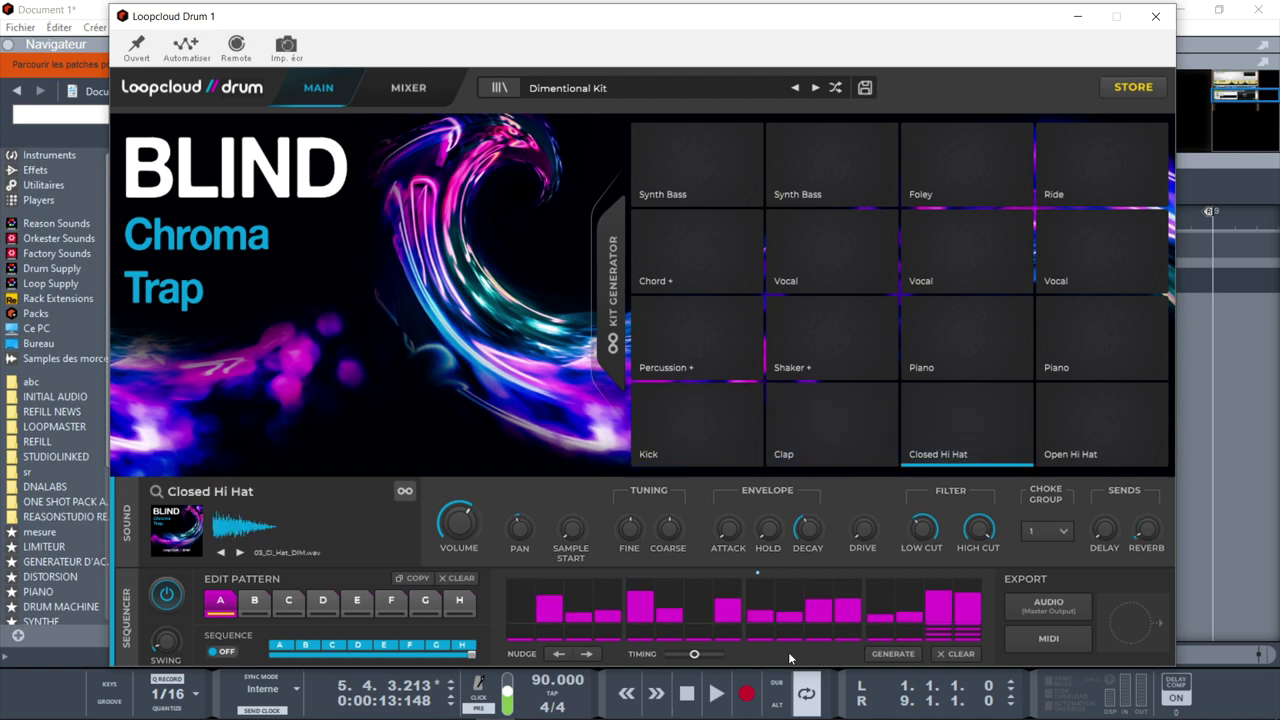
click(1067, 418)
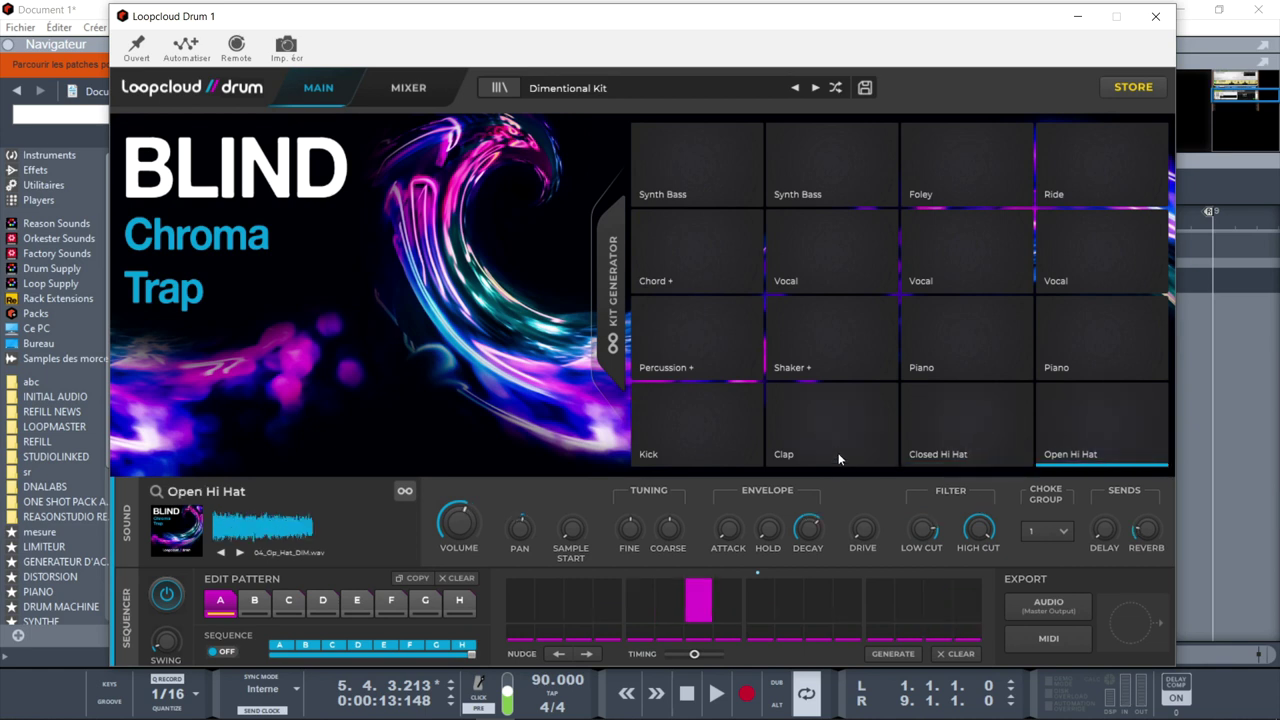
Examine the first sequence slot's pattern choices with sequencing on, turn sequencing back off and return playback to the start
click(222, 652)
click(285, 646)
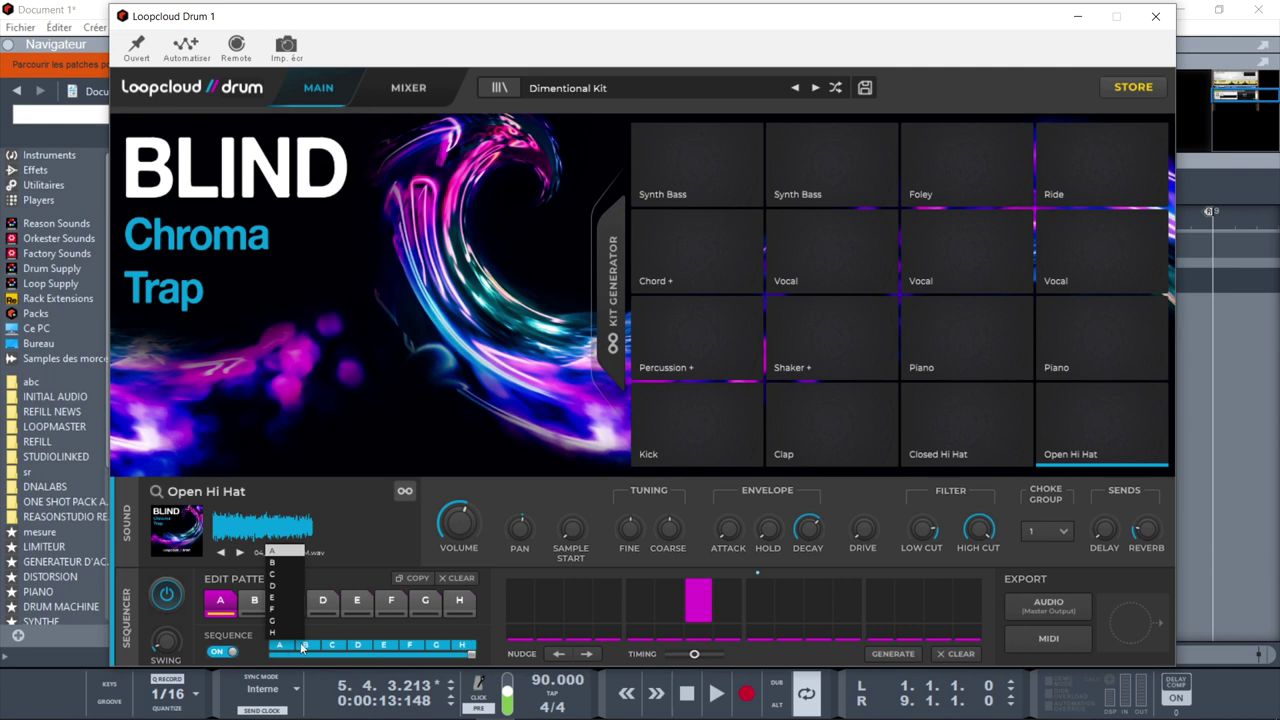
click(221, 652)
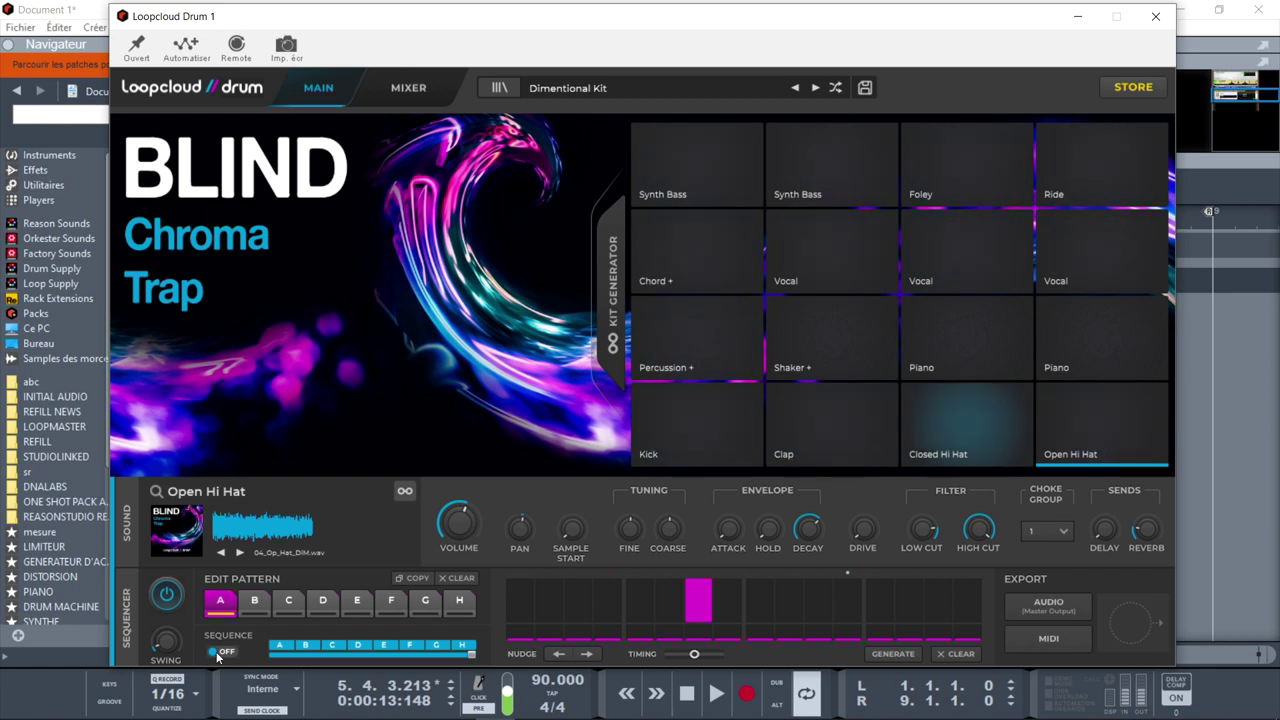
click(687, 694)
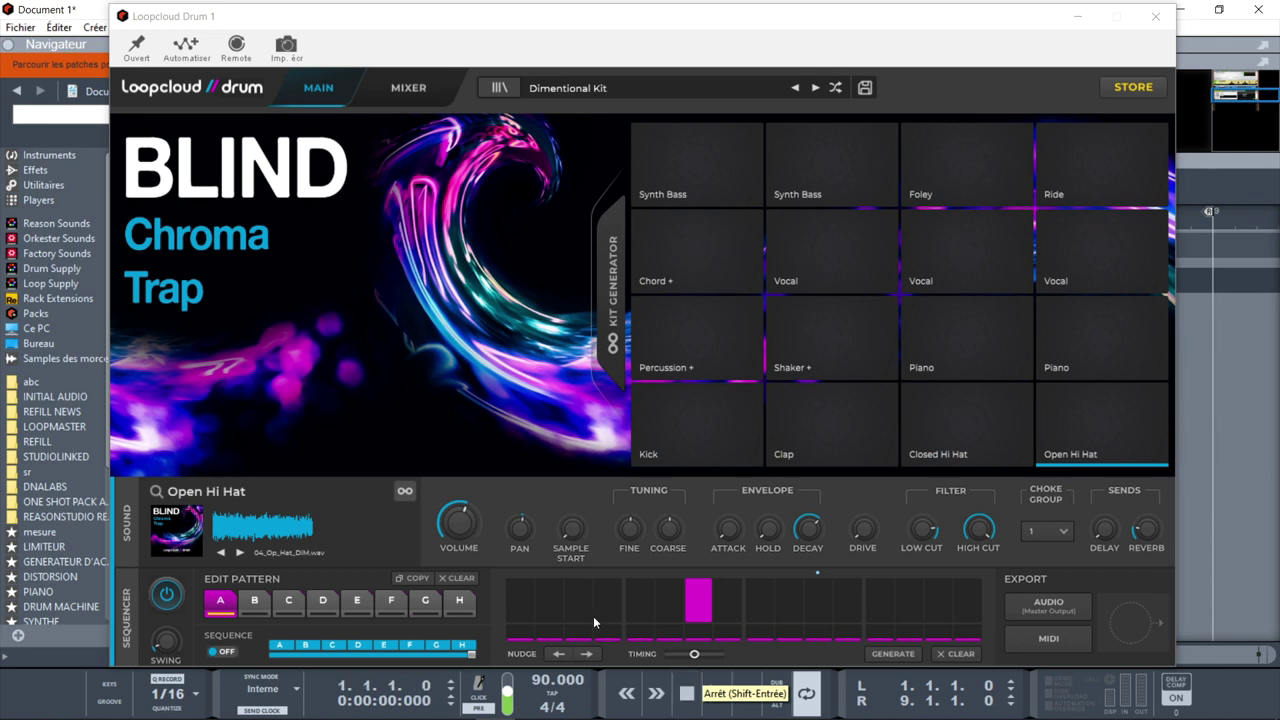
Show the kit's mixer and examine the output choices available for the clap channel, down to output 16
click(406, 93)
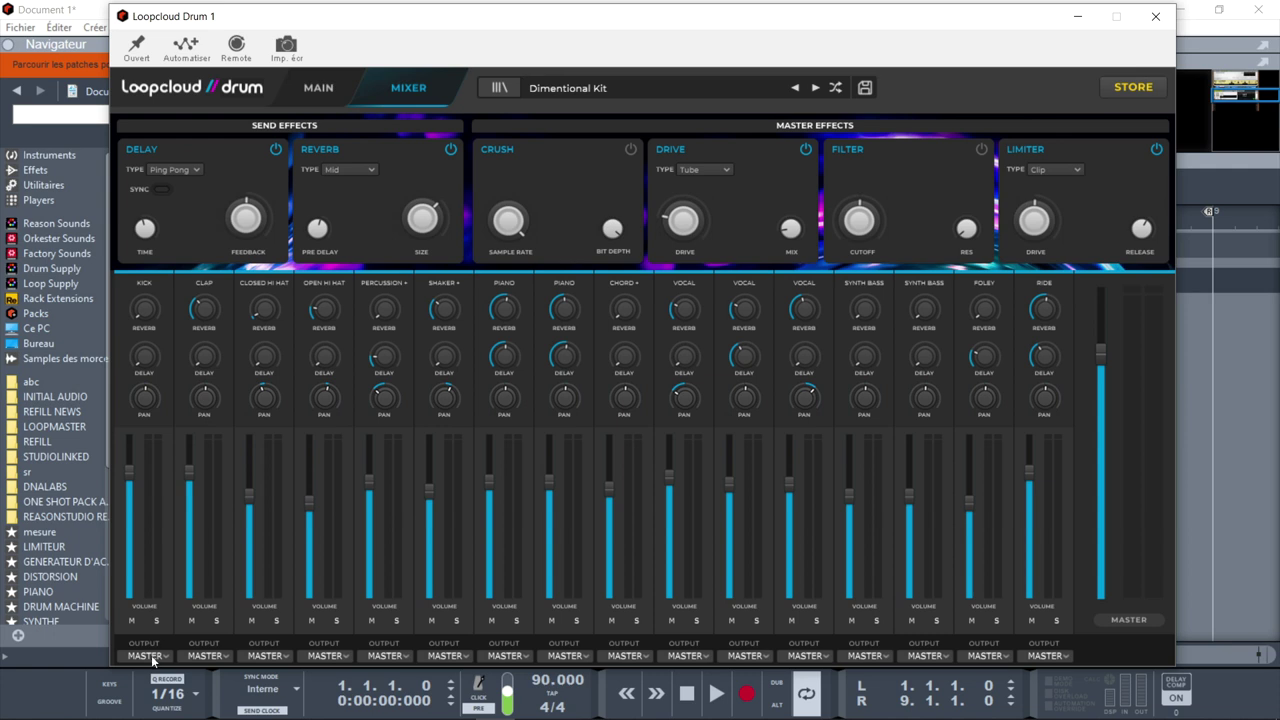
click(220, 658)
drag(229, 583, 231, 647)
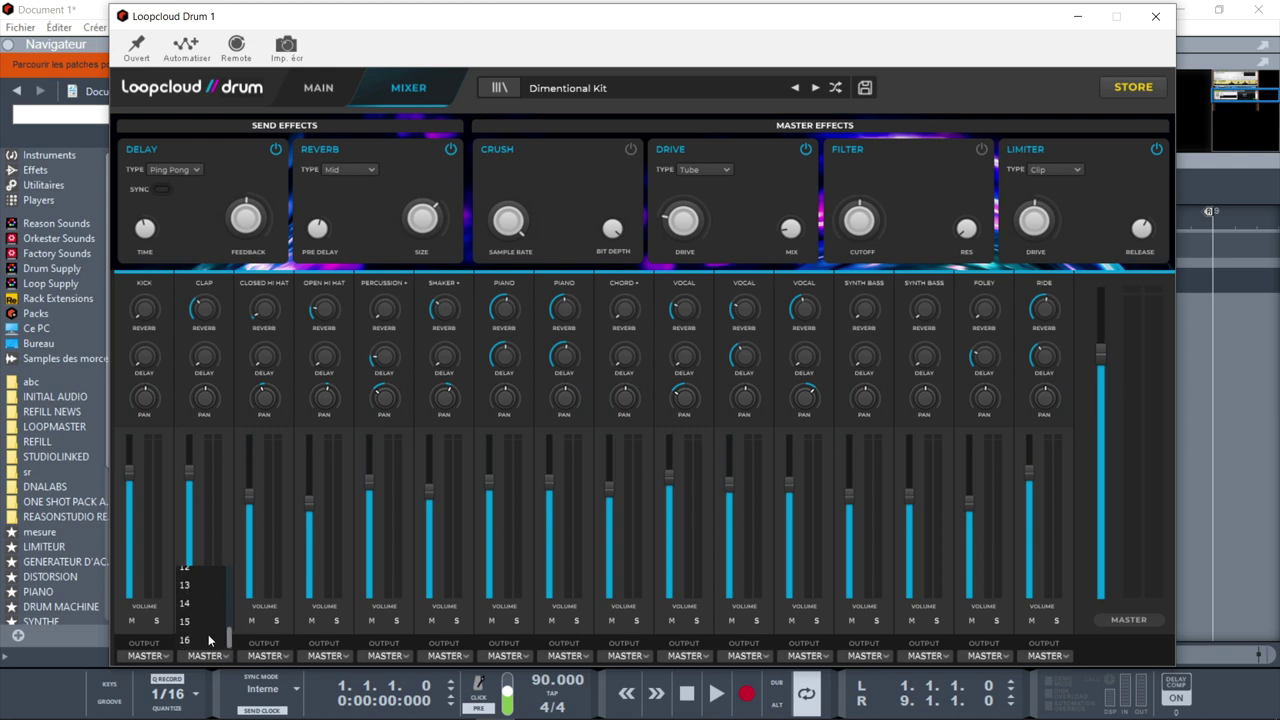
click(212, 658)
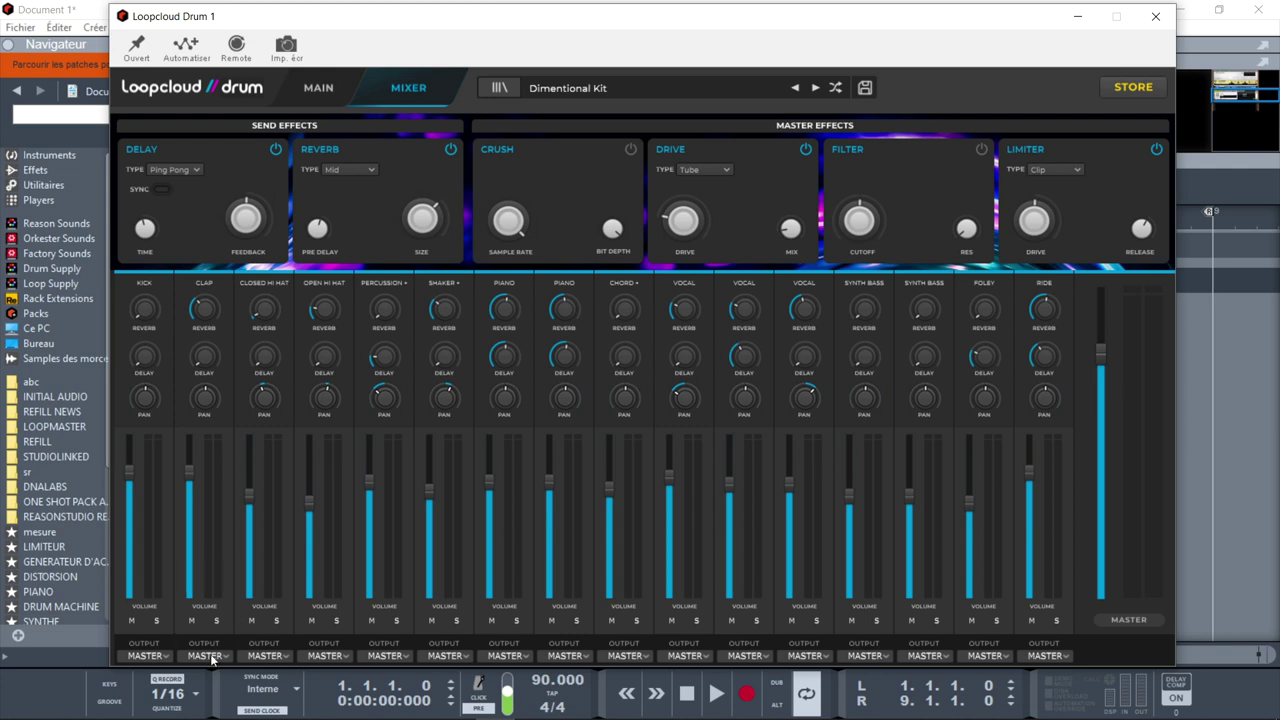
Close the plugin window, enlarge the rack, expand the Loopcloud Drum device's CV programmer and show its back panel
click(1155, 16)
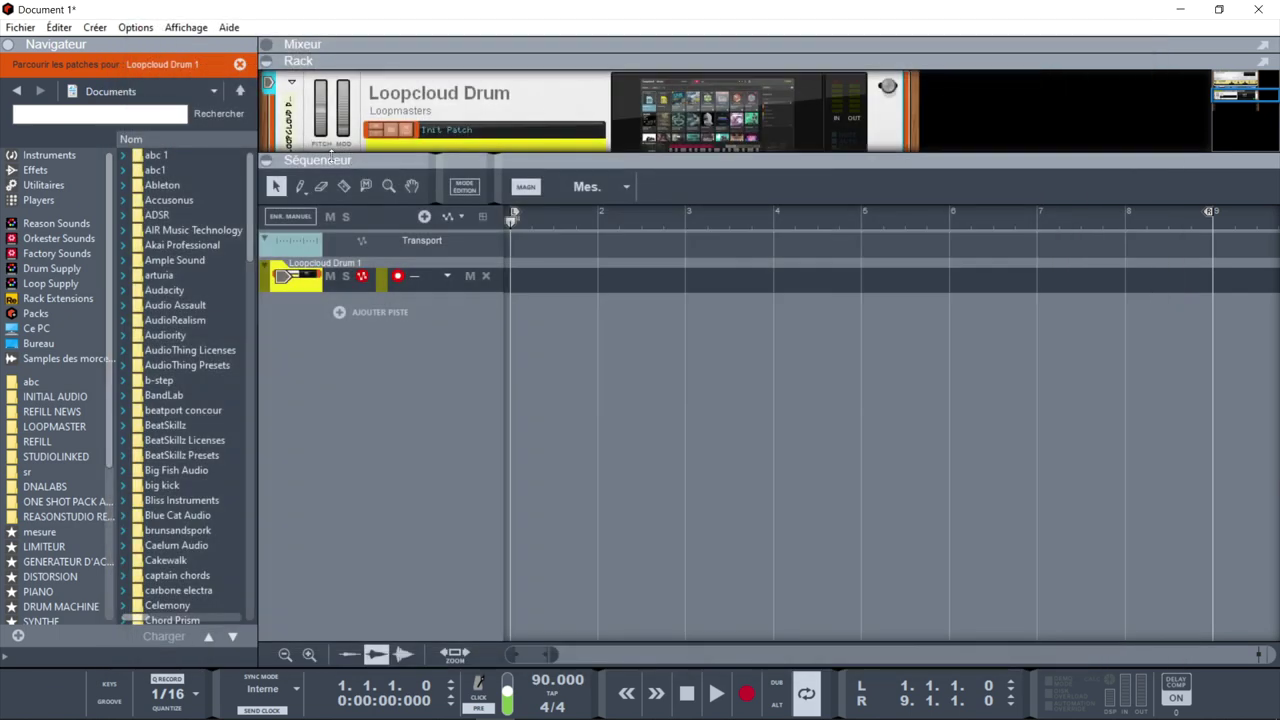
drag(331, 150, 340, 400)
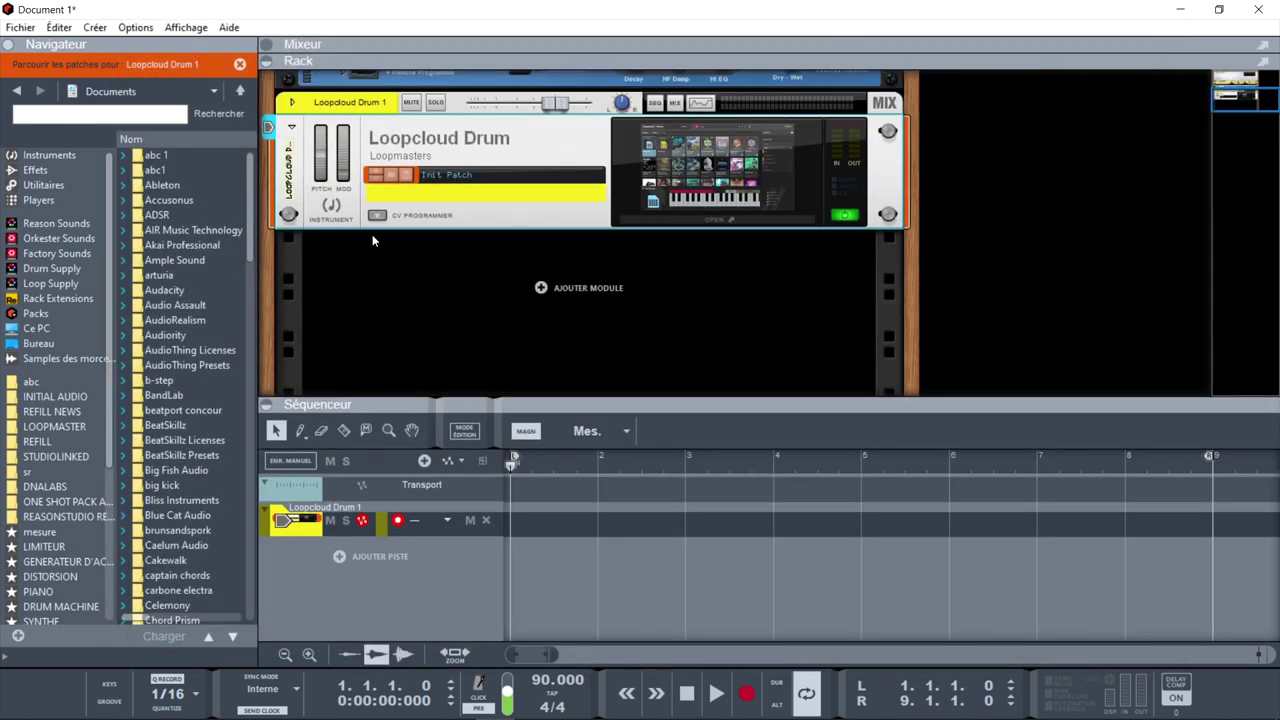
click(381, 218)
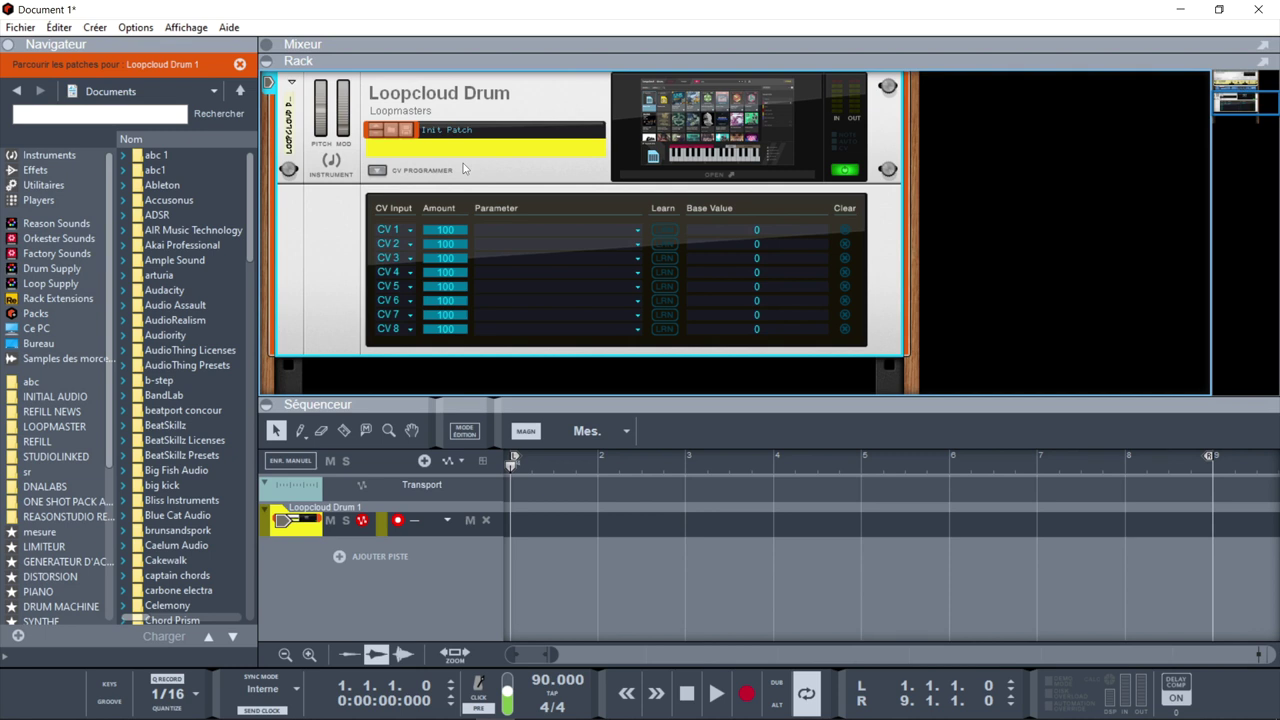
key(Tab)
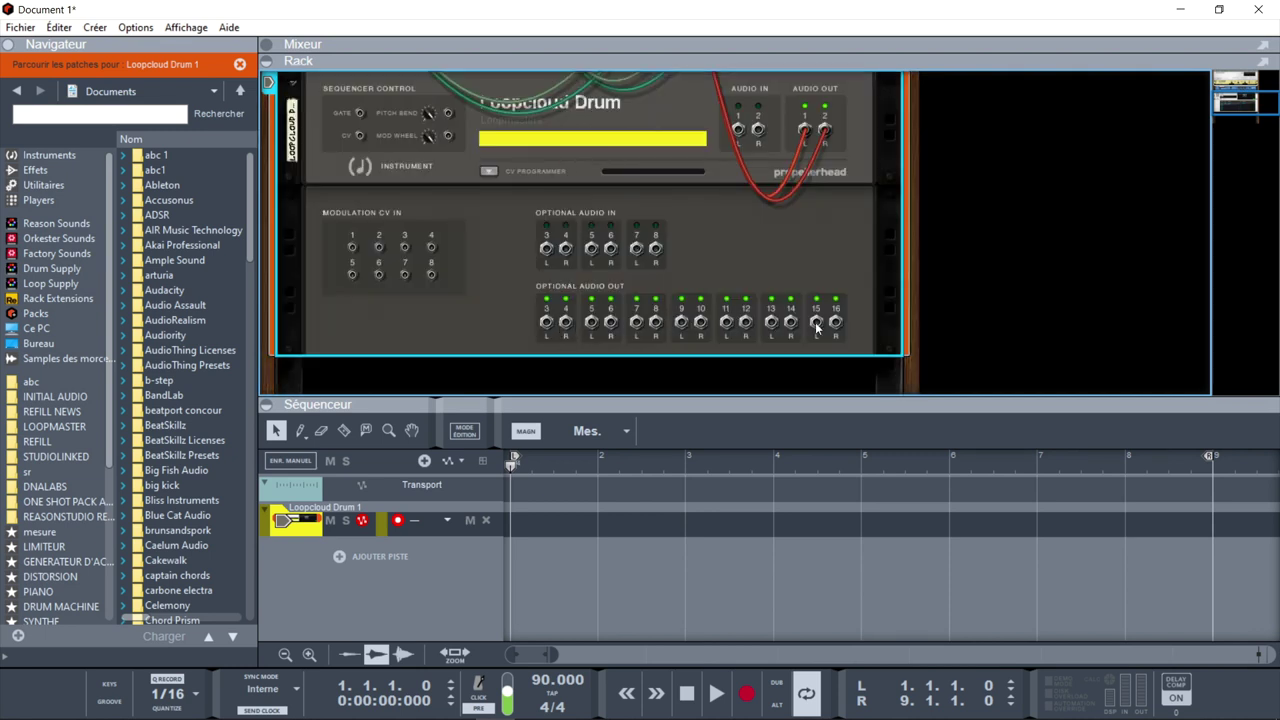
Route optional audio outputs 3-4, 5-6 and 7-8 to new mix channels and return to the rack's front
right_click(548, 328)
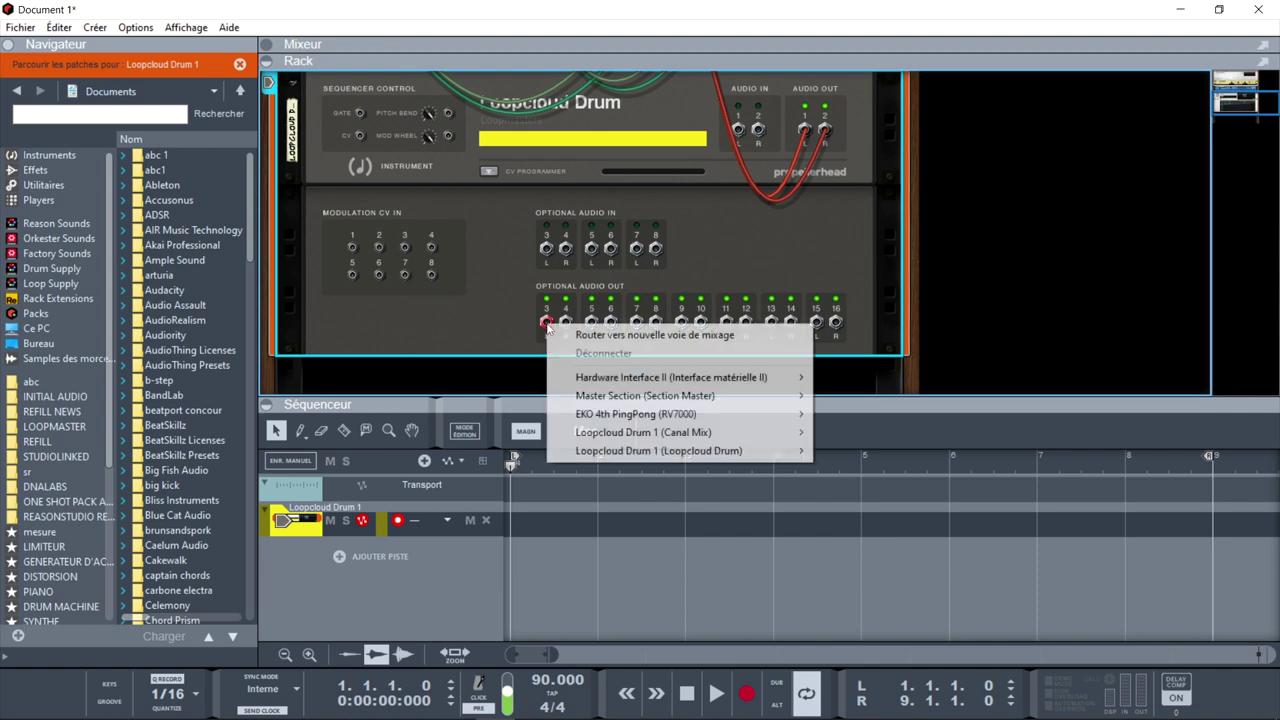
click(600, 324)
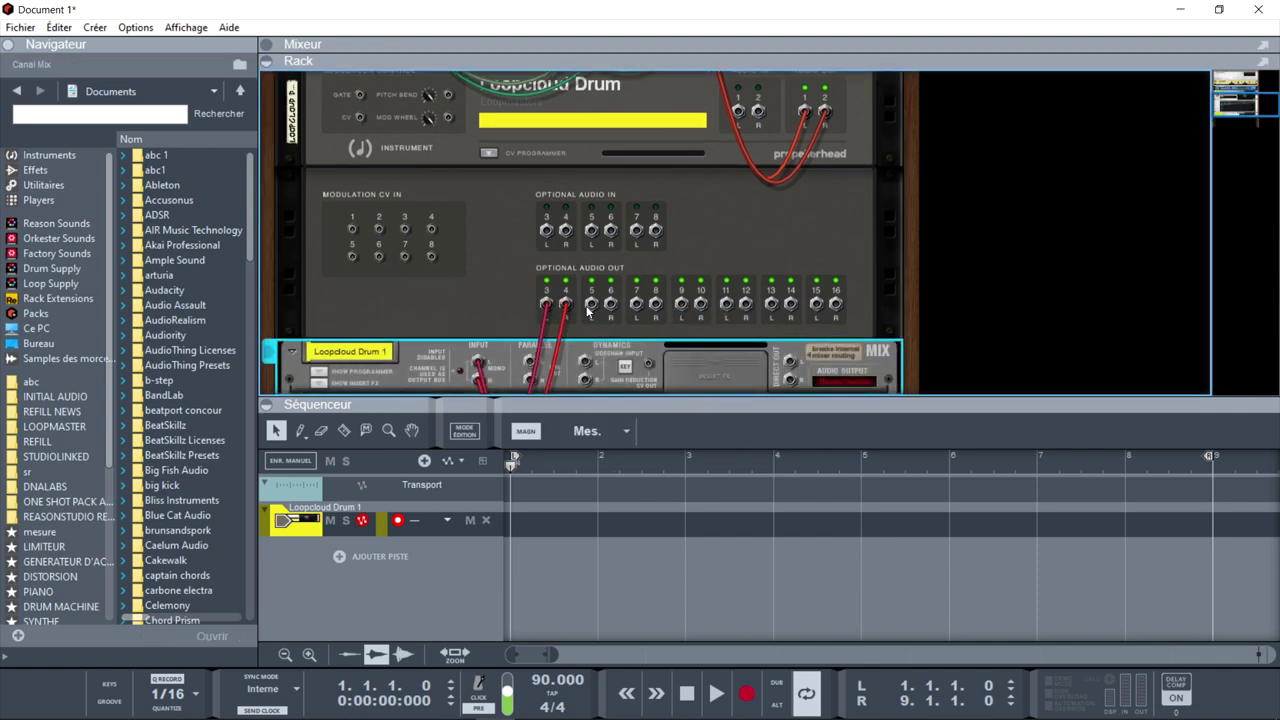
right_click(590, 310)
click(628, 324)
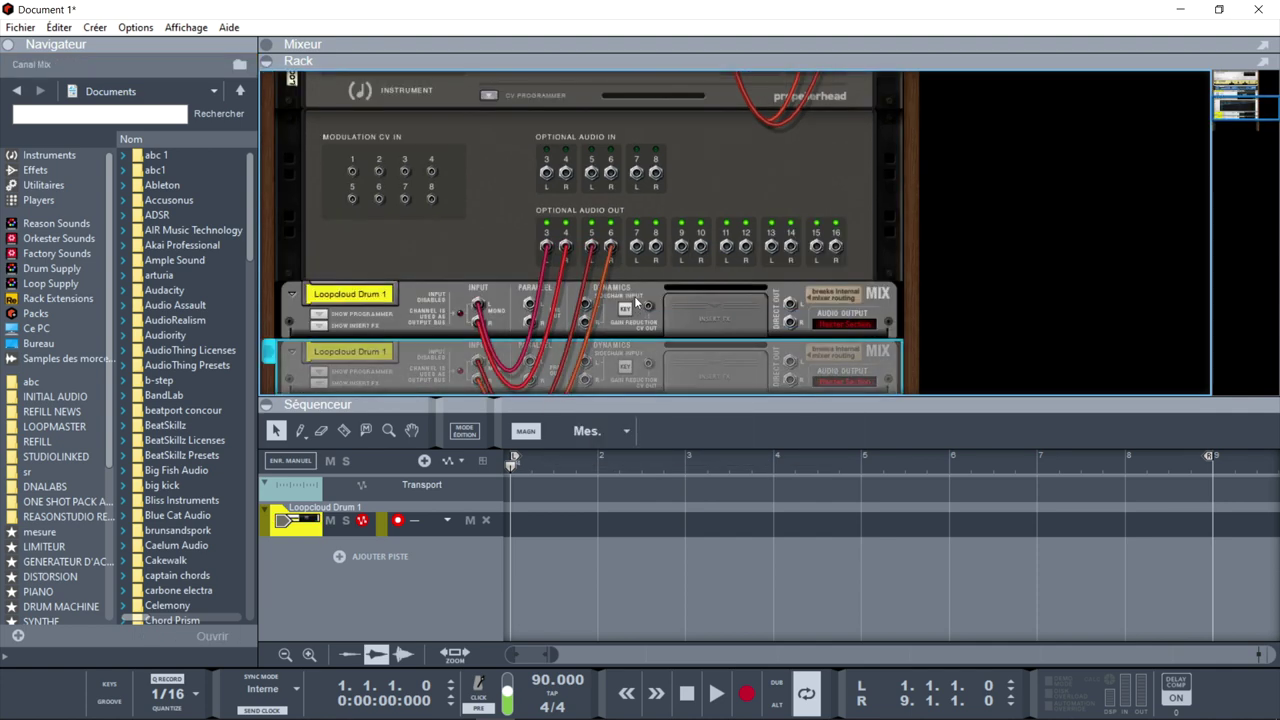
right_click(640, 246)
click(692, 250)
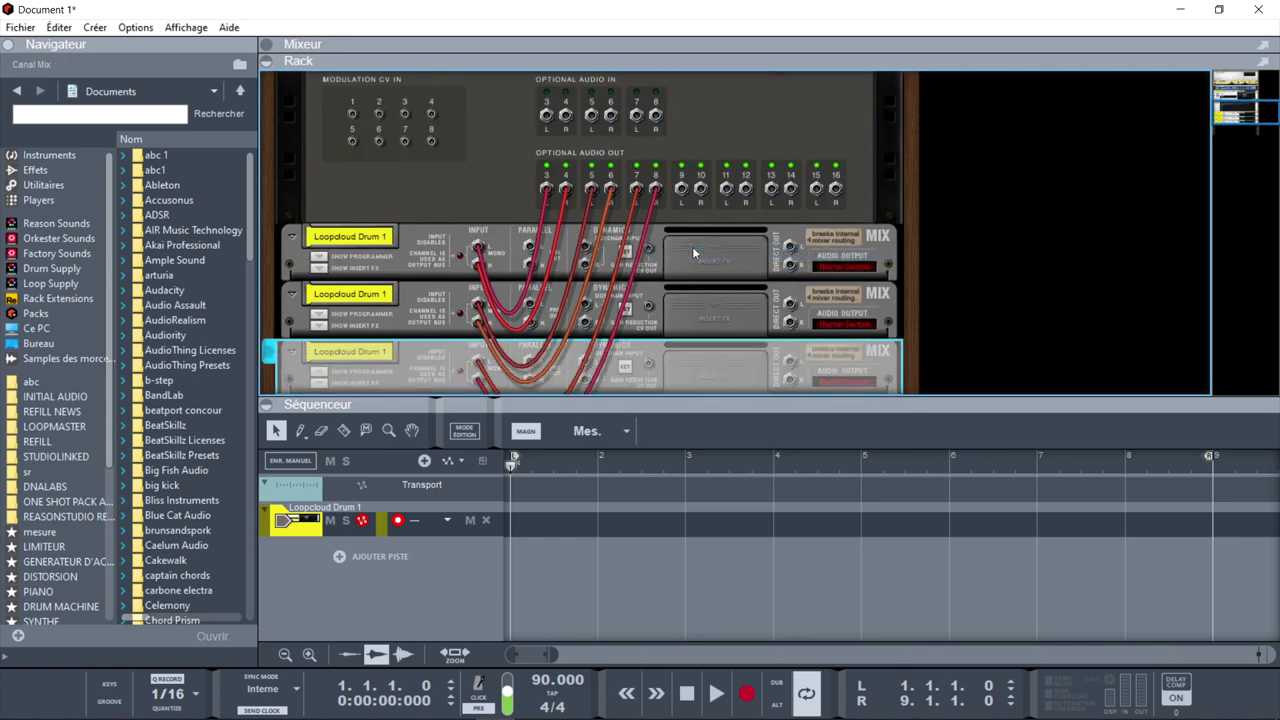
key(Tab)
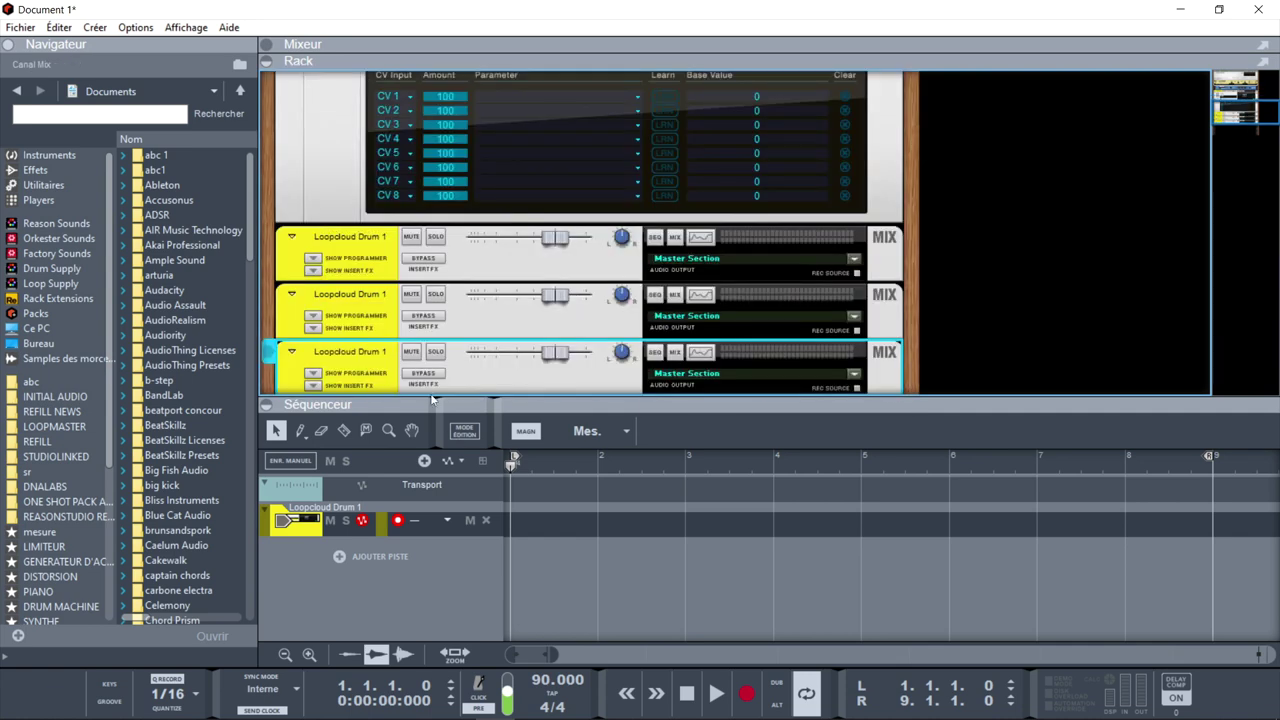
scroll(1272, 100, up, 3)
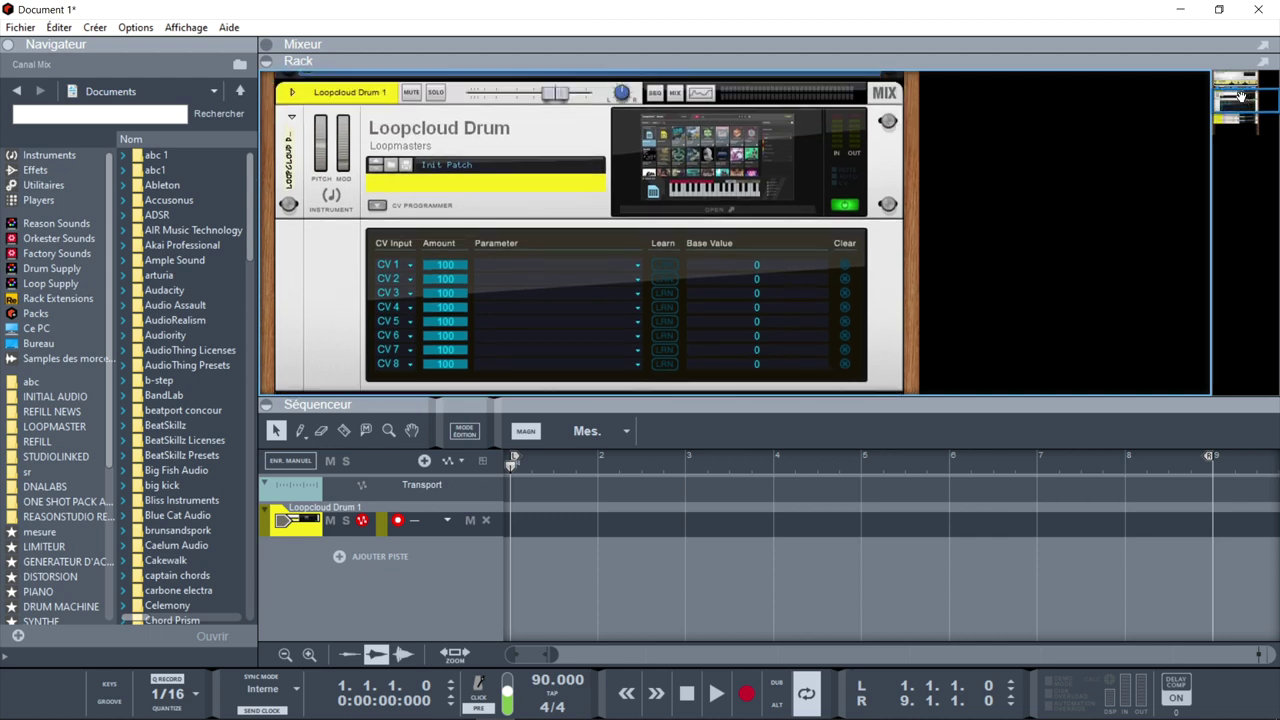
In the plugin's mixer, assign the kick to output 2, the clap to output 3 and the closed hi-hat to output 4
click(659, 141)
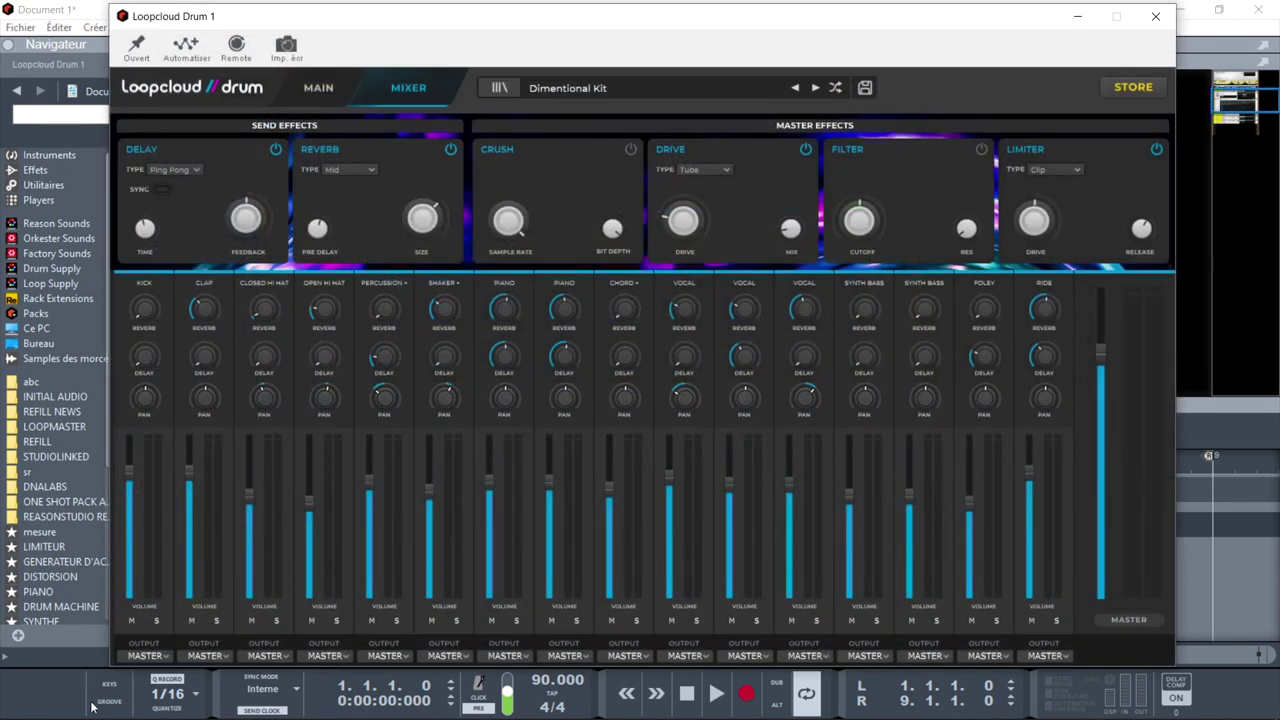
click(146, 656)
click(127, 596)
click(207, 656)
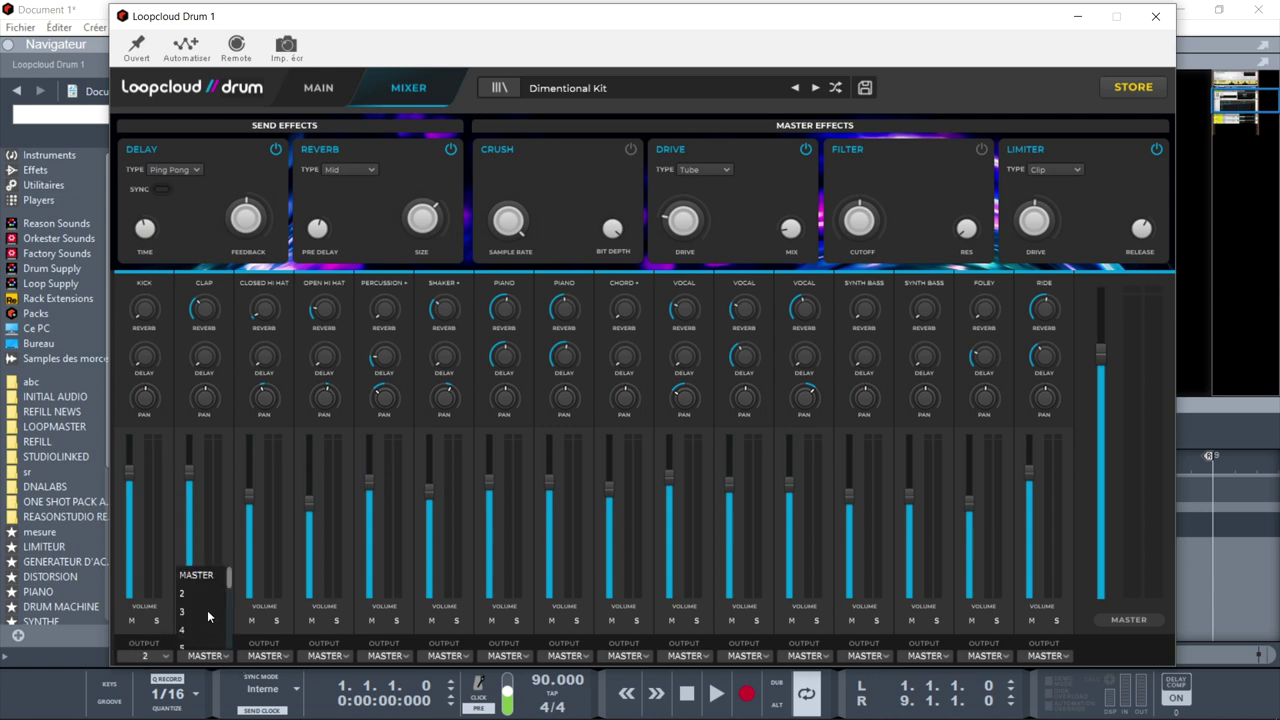
click(196, 612)
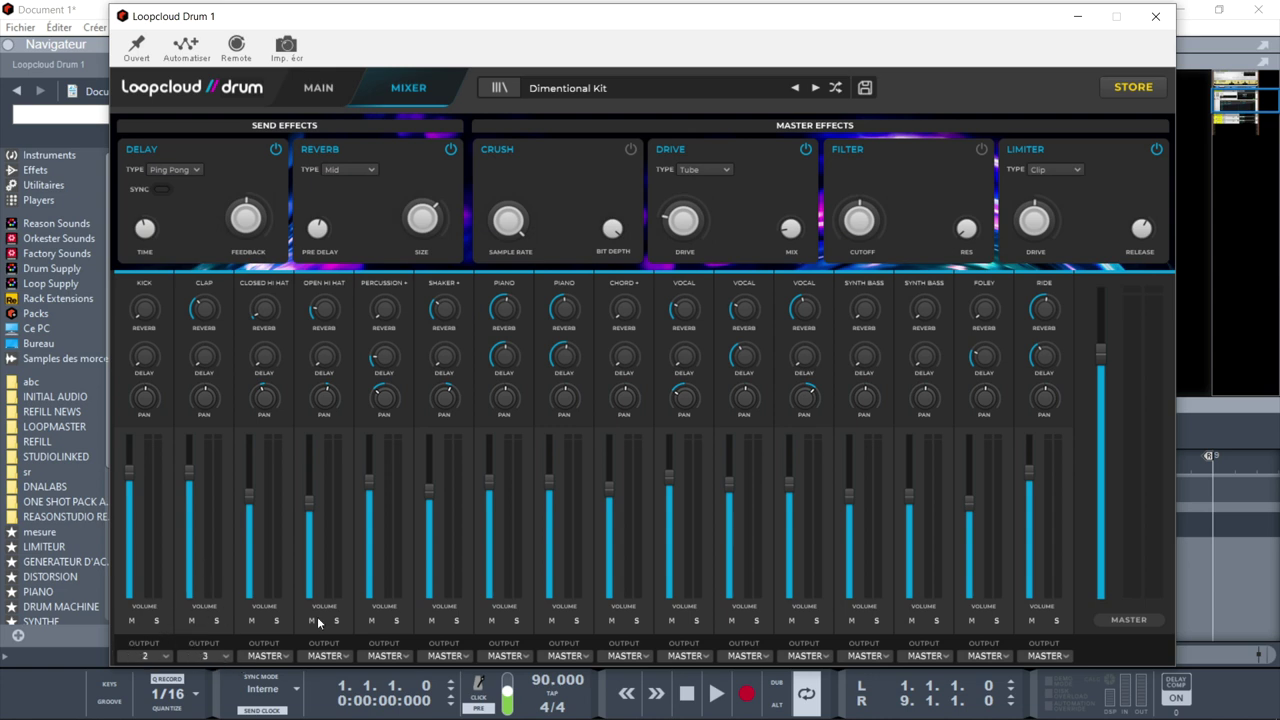
click(267, 657)
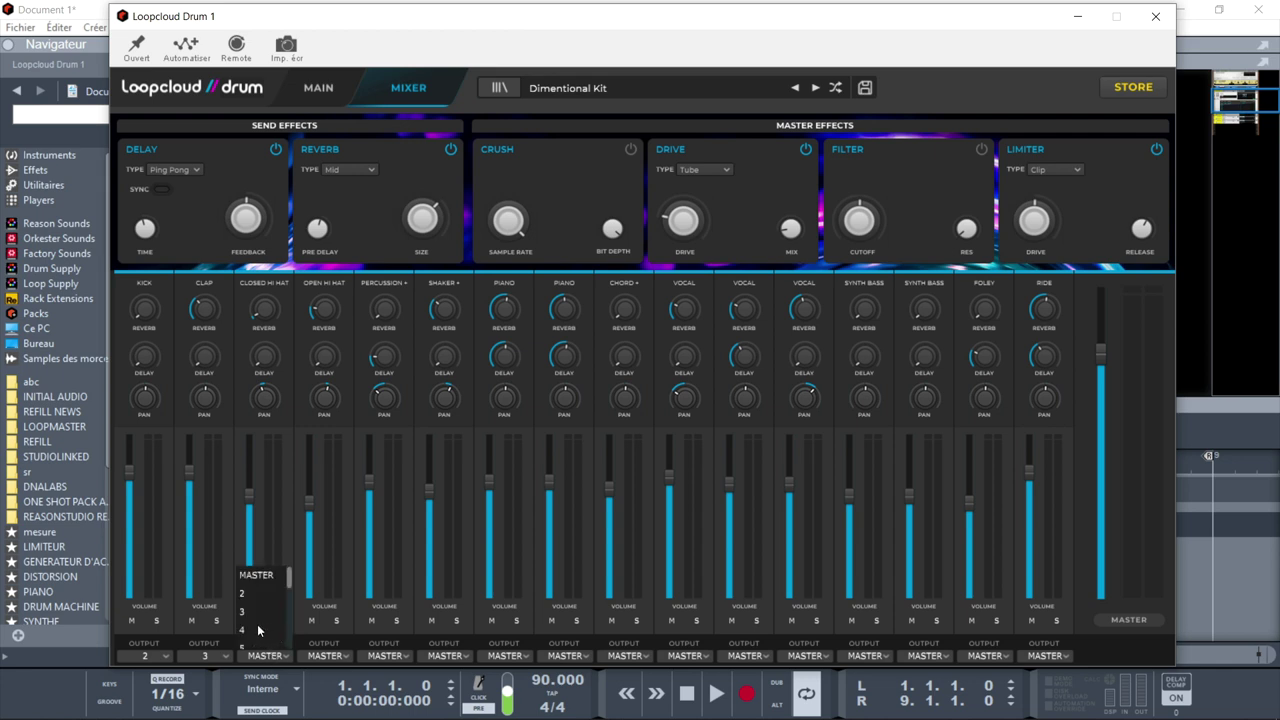
click(244, 630)
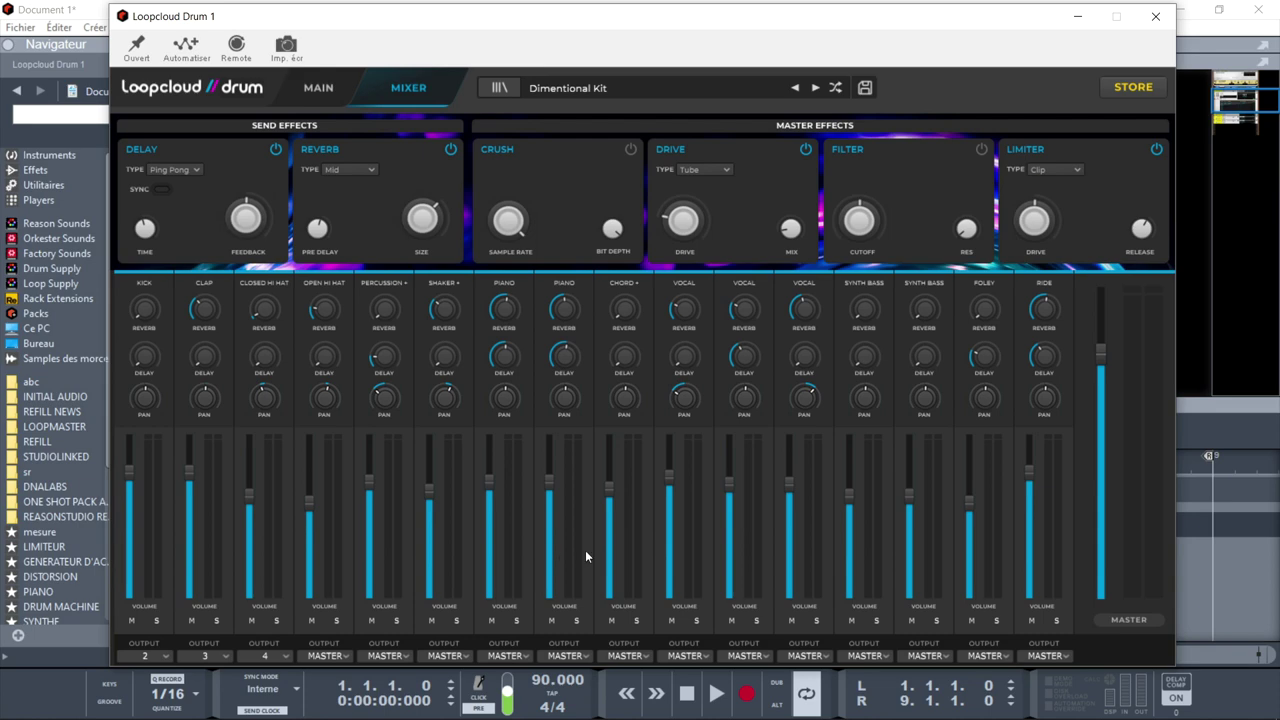
Play the kit with the plugin window hidden, and collapse the CV programmer to show the three new mix channels
key(space)
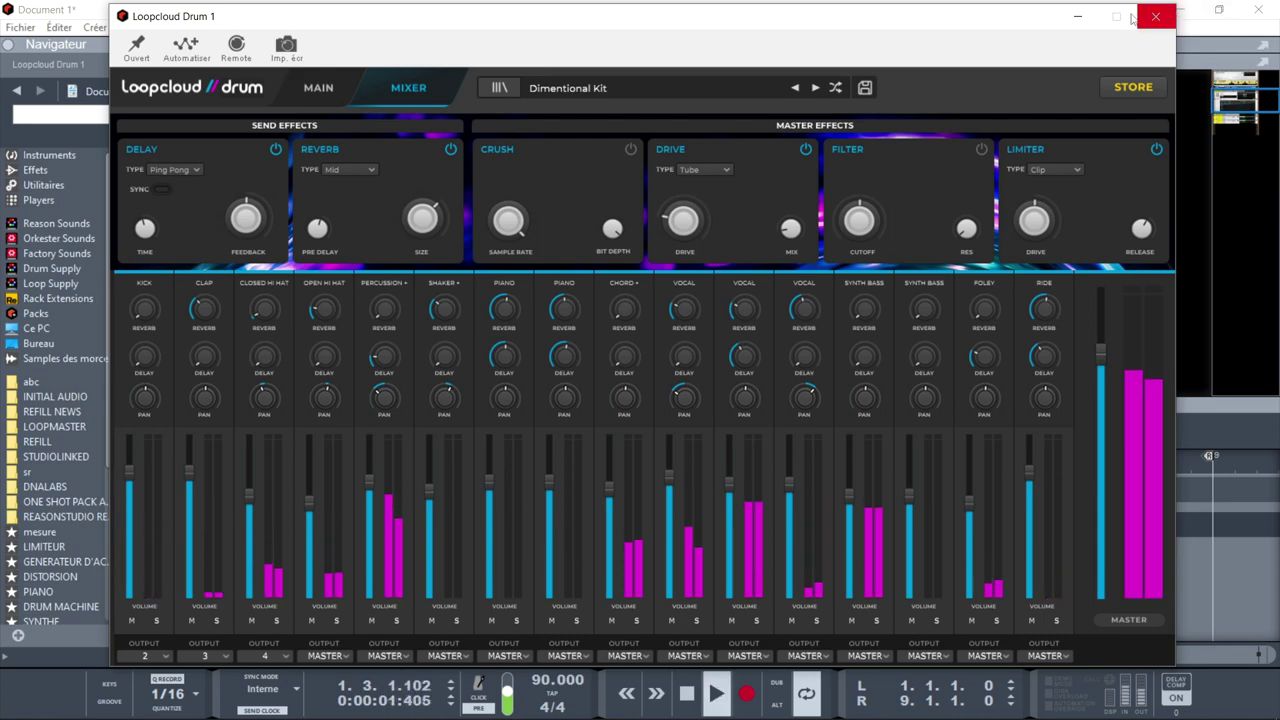
click(1077, 16)
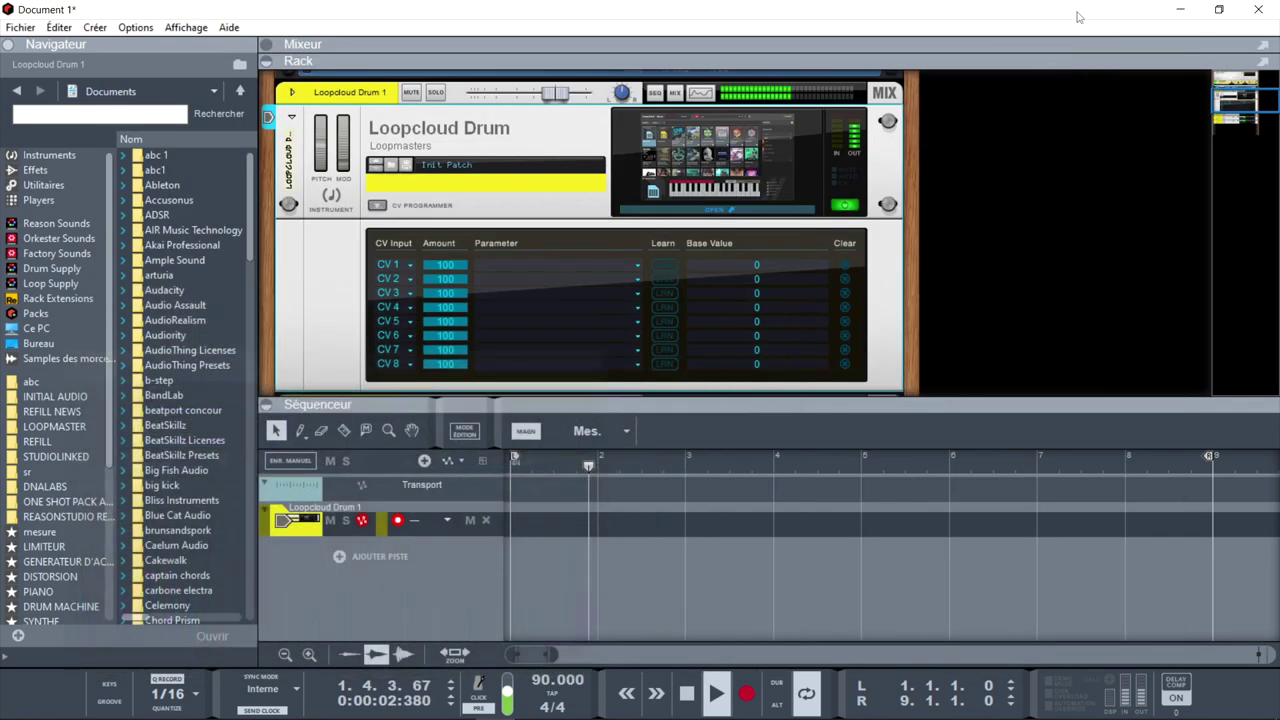
click(411, 205)
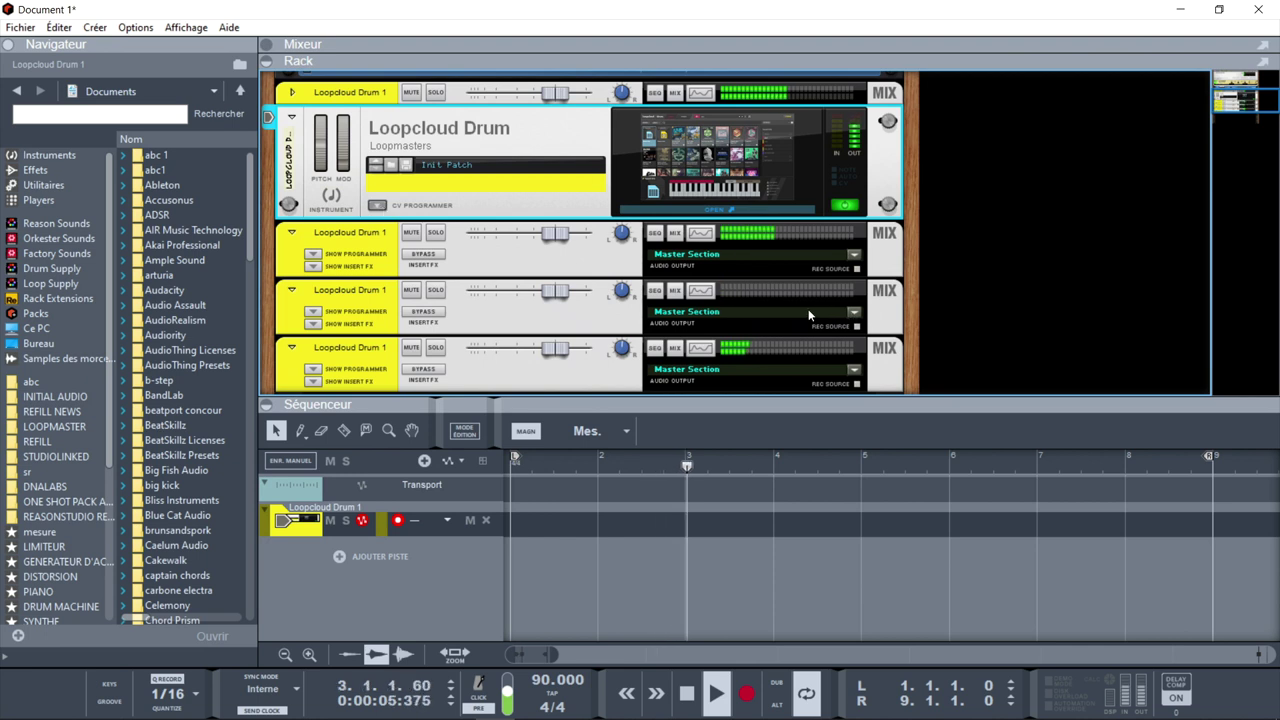
Solo the three new mix channels one after another, and expand the insert FX section of the first one
click(435, 233)
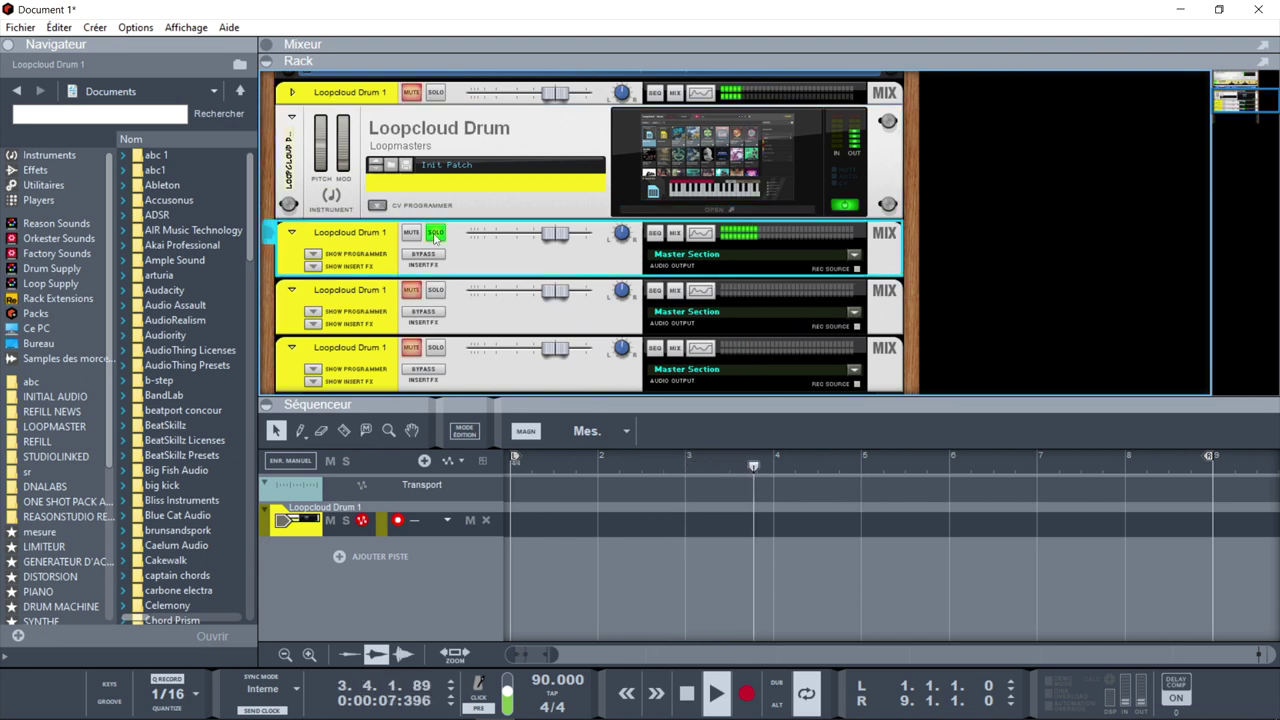
click(435, 290)
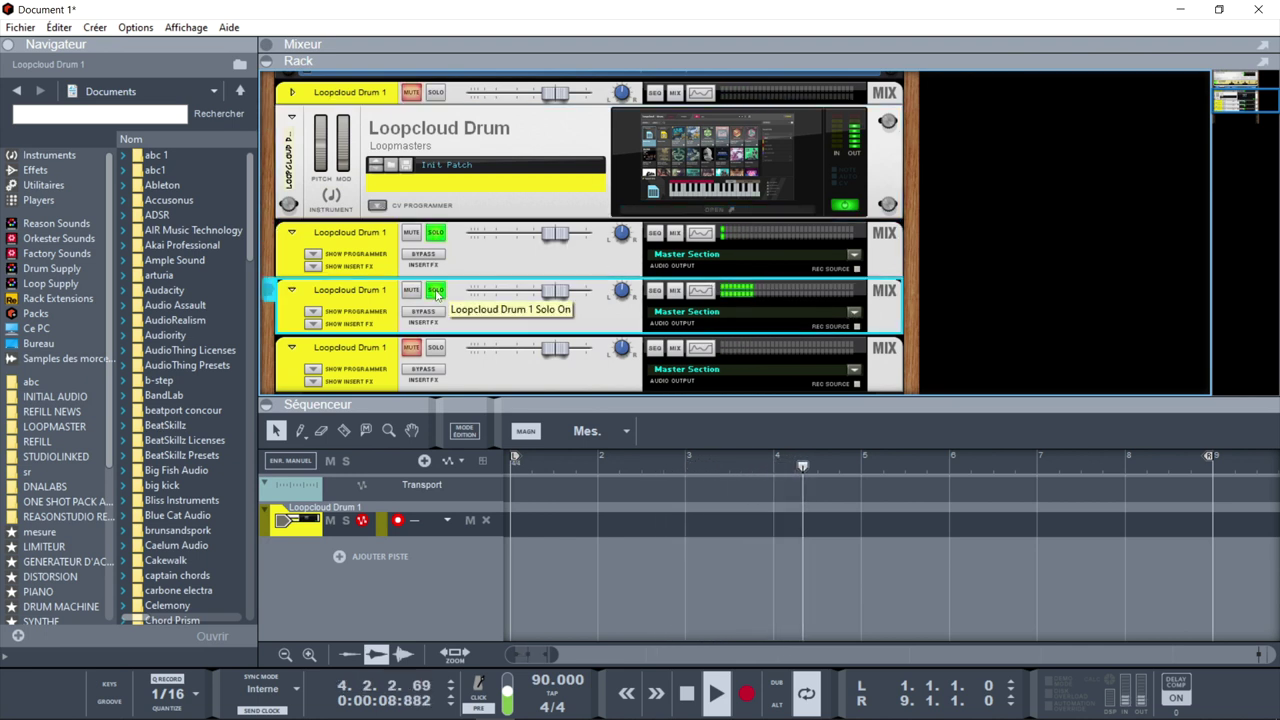
click(436, 348)
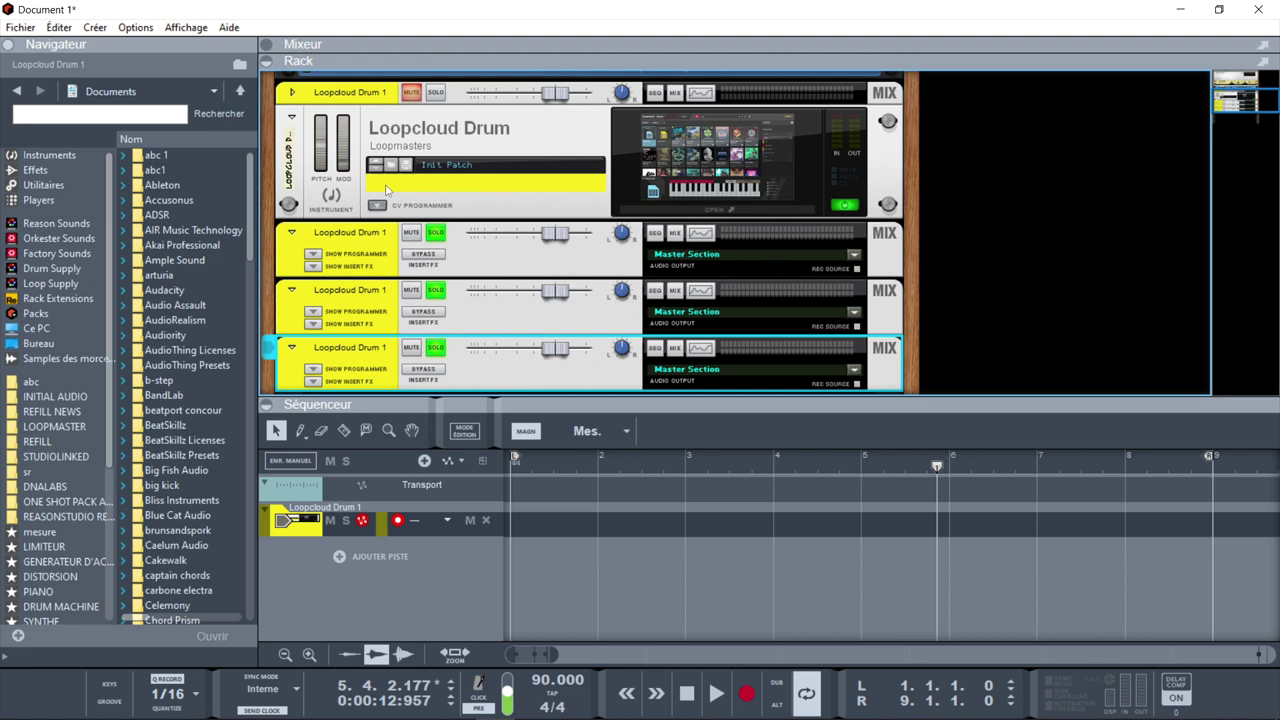
click(313, 266)
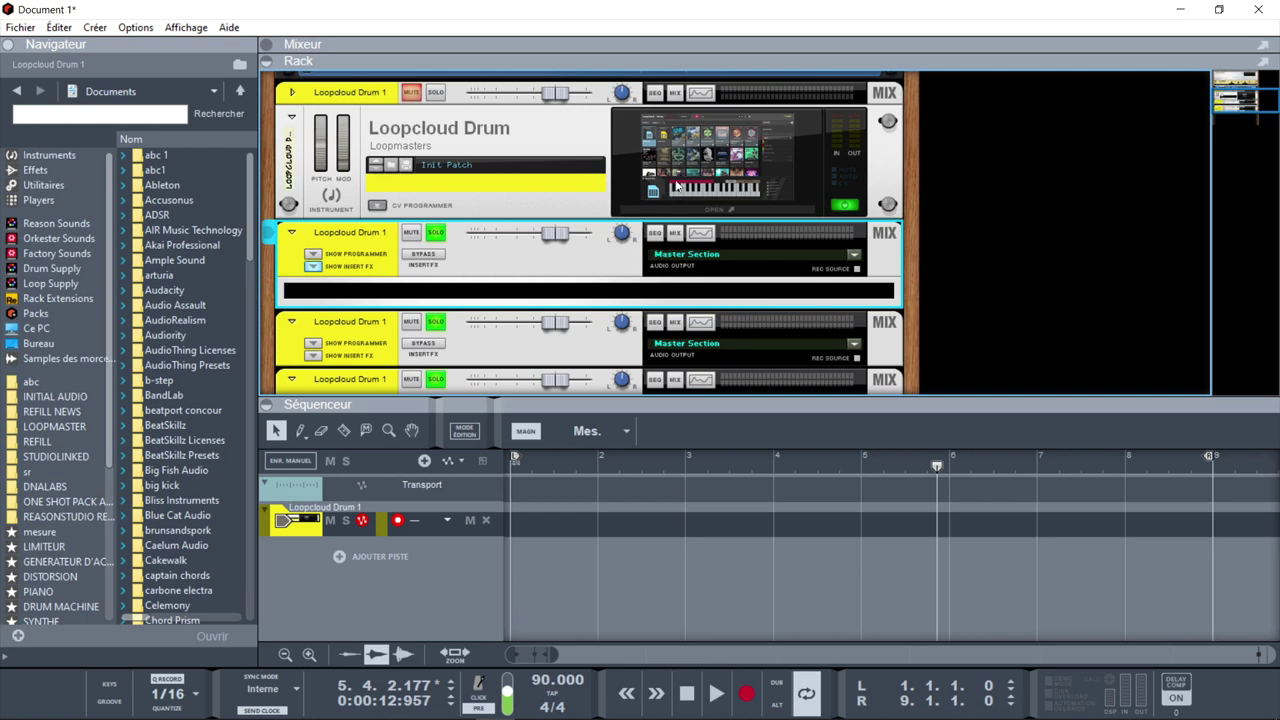
Reopen the drum plugin on its main page and select the kick pad
click(663, 208)
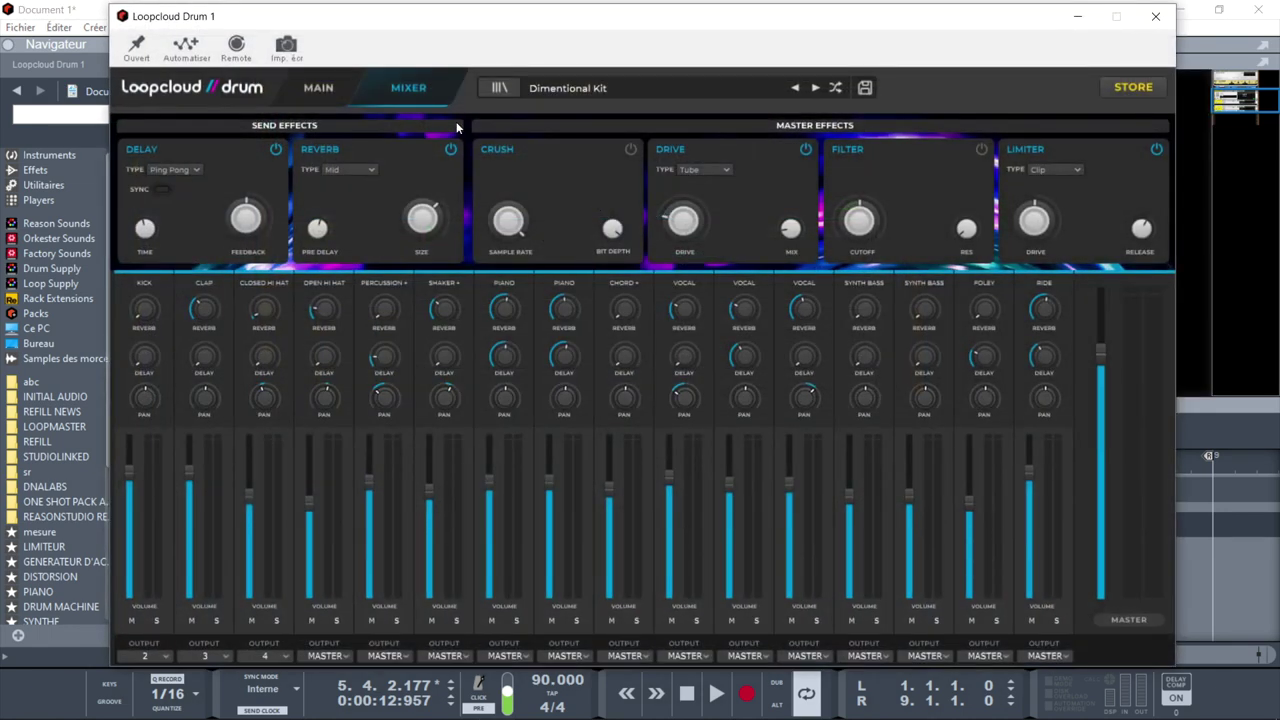
click(320, 87)
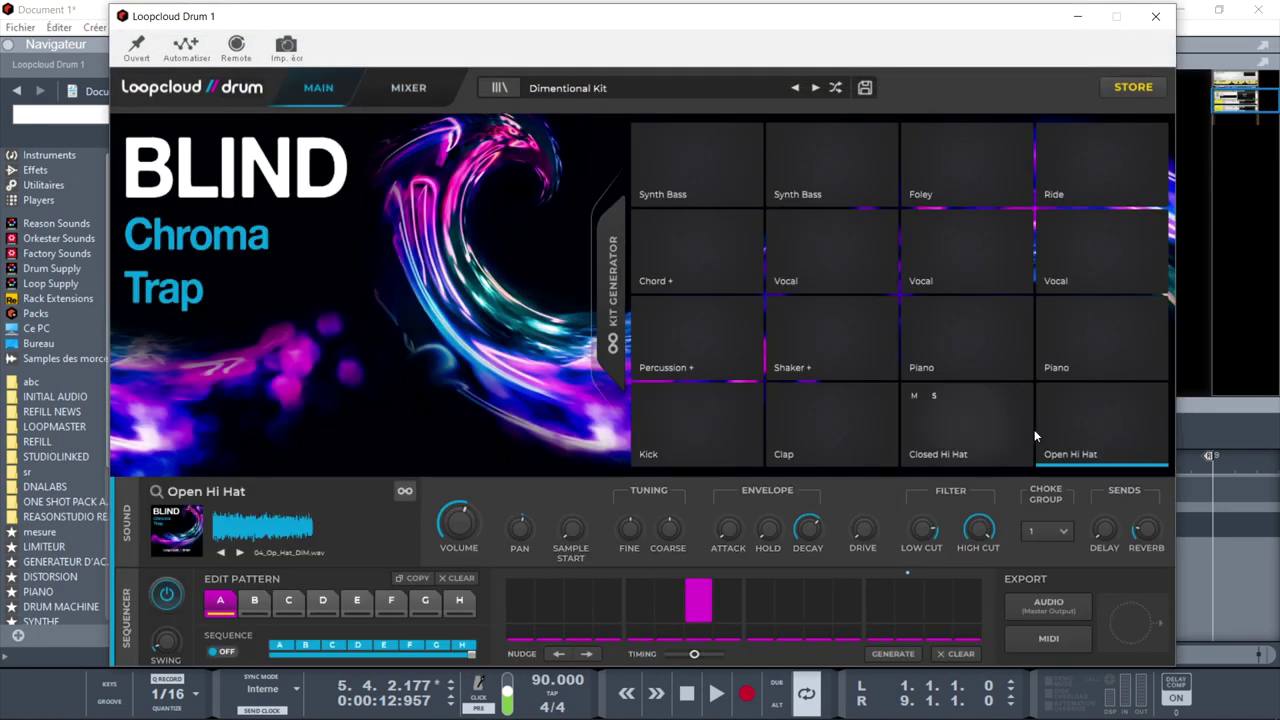
click(1078, 611)
click(716, 418)
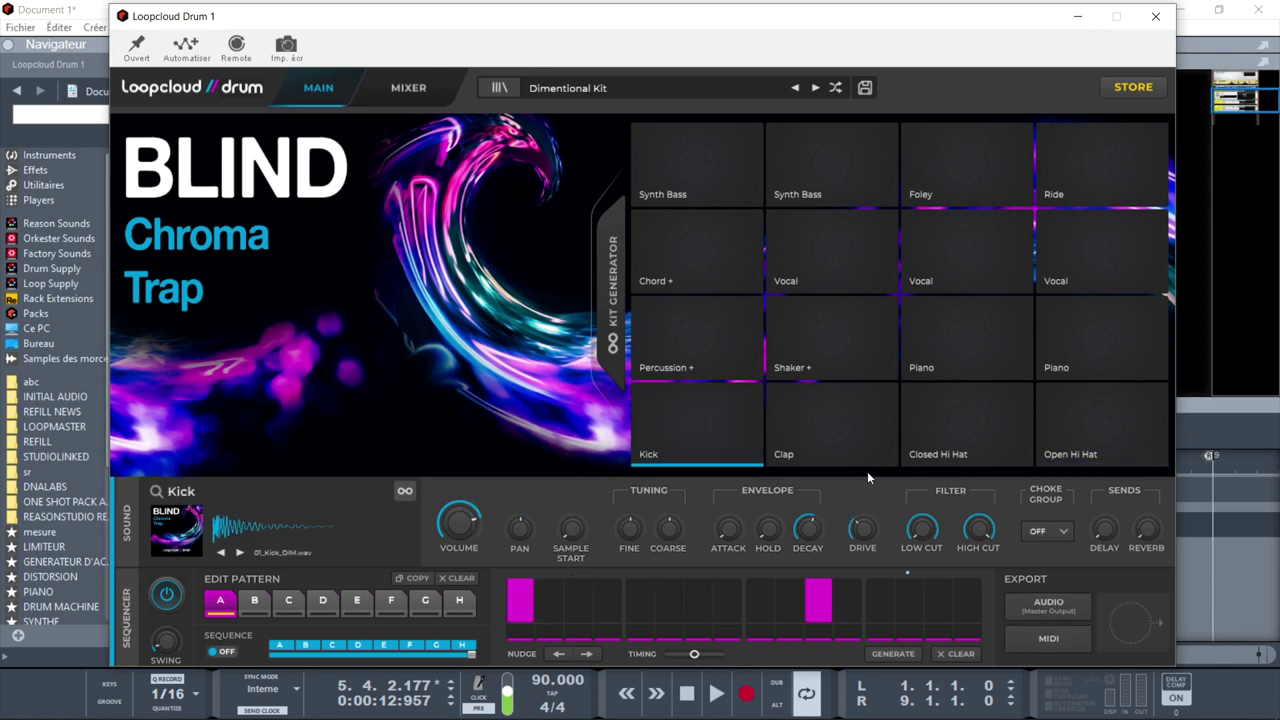
Export the whole kit's pattern as audio onto a new audio track at bar 7, and audition the clip
drag(873, 17, 702, 6)
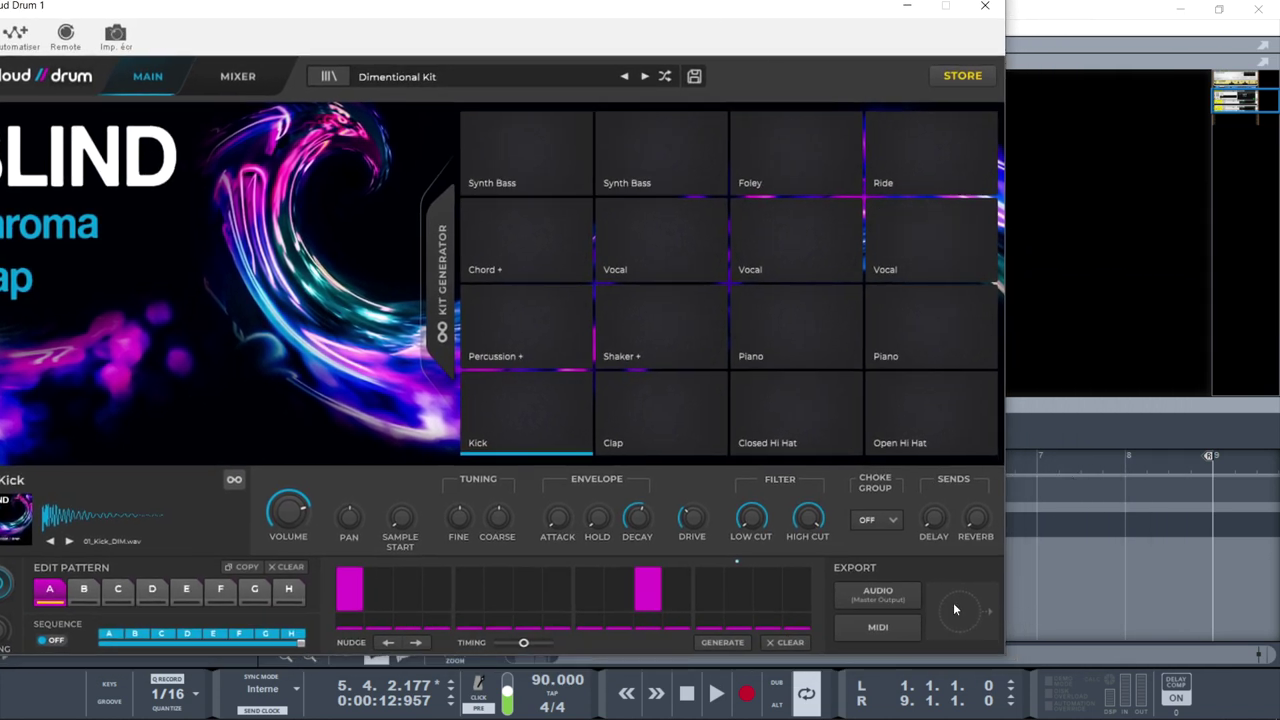
click(879, 601)
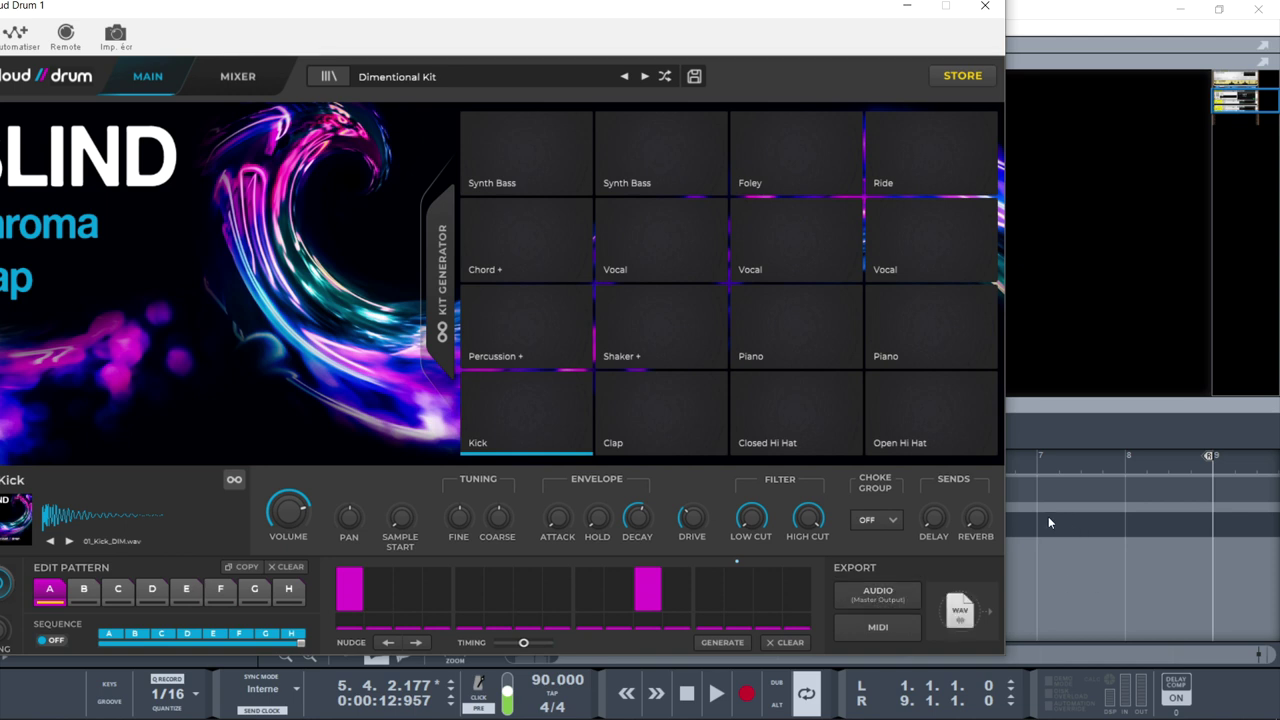
drag(960, 608, 1053, 582)
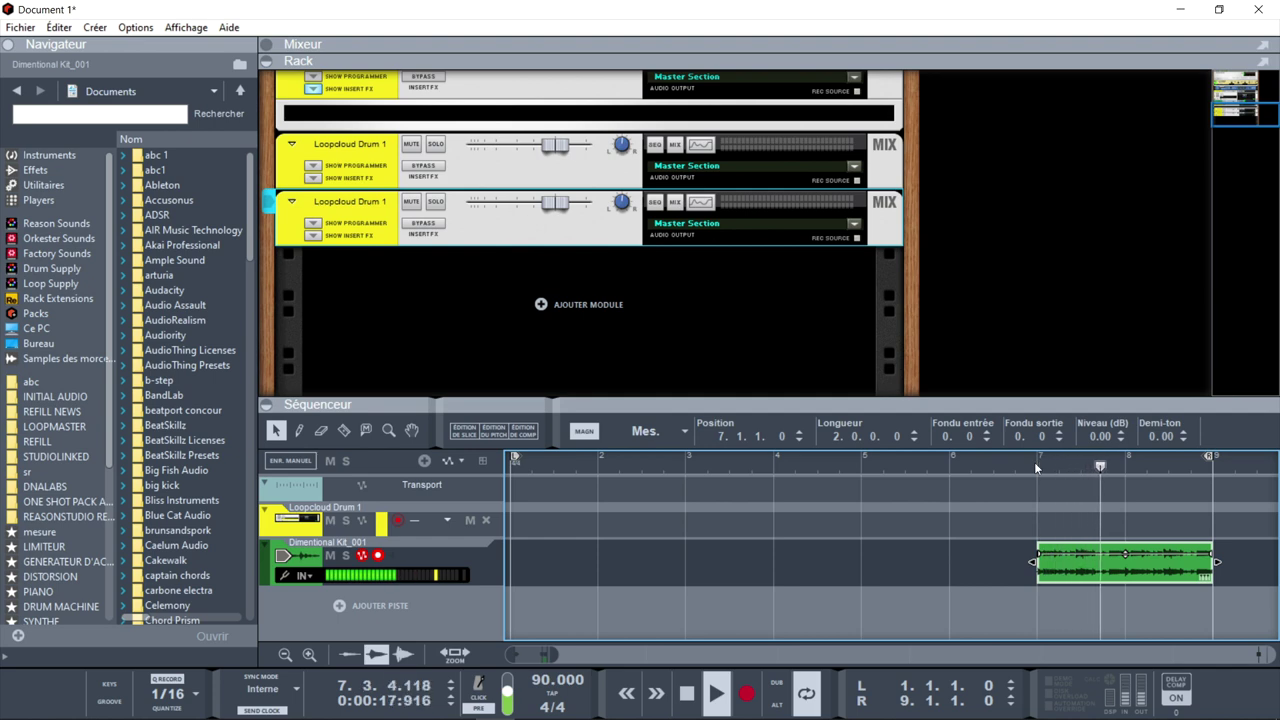
key(space)
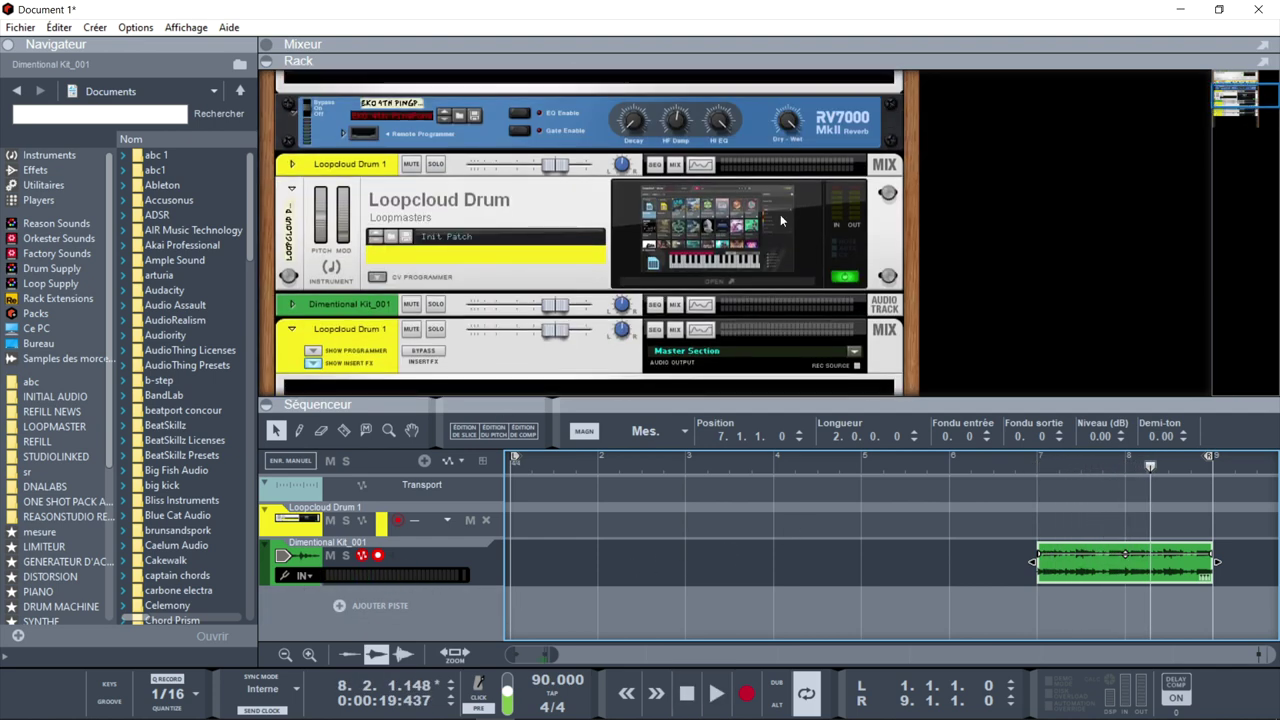
Export only the soloed kick as audio onto another new track at bar 7, and play from there
click(742, 250)
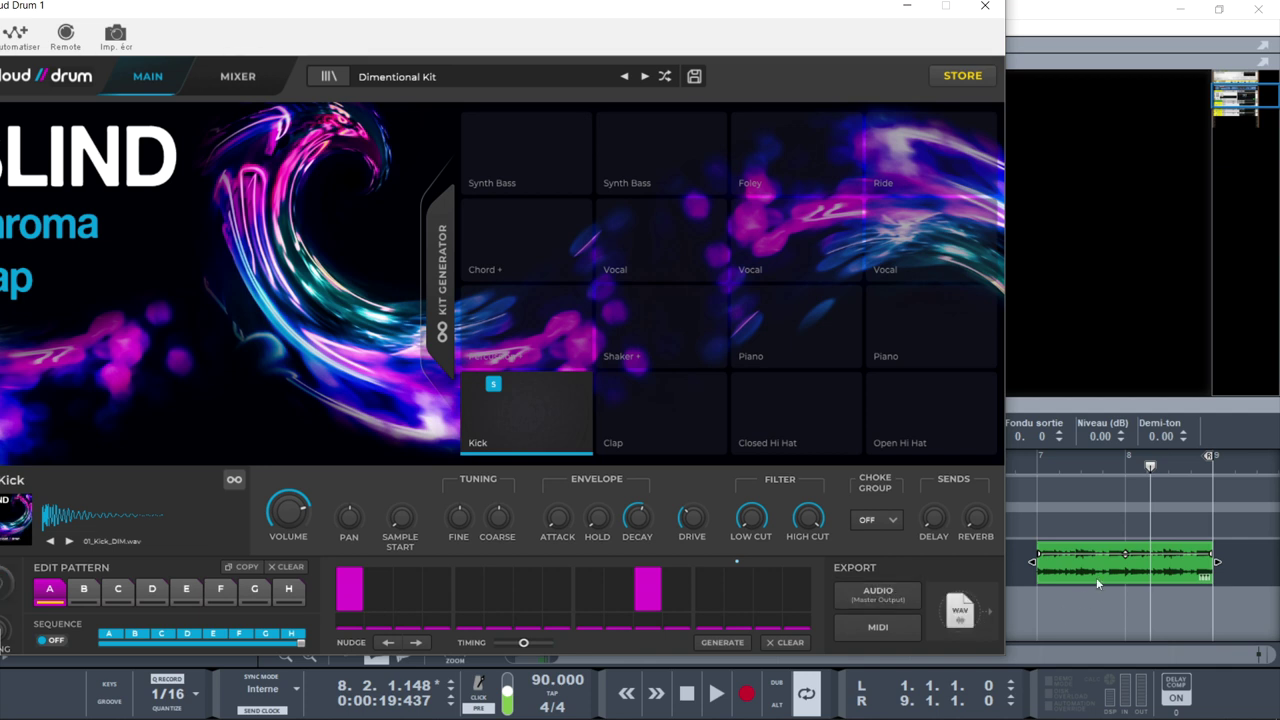
drag(962, 634, 1055, 567)
mouse_move(1044, 612)
mouse_down()
mouse_move(1057, 612)
mouse_move(1052, 635)
mouse_up()
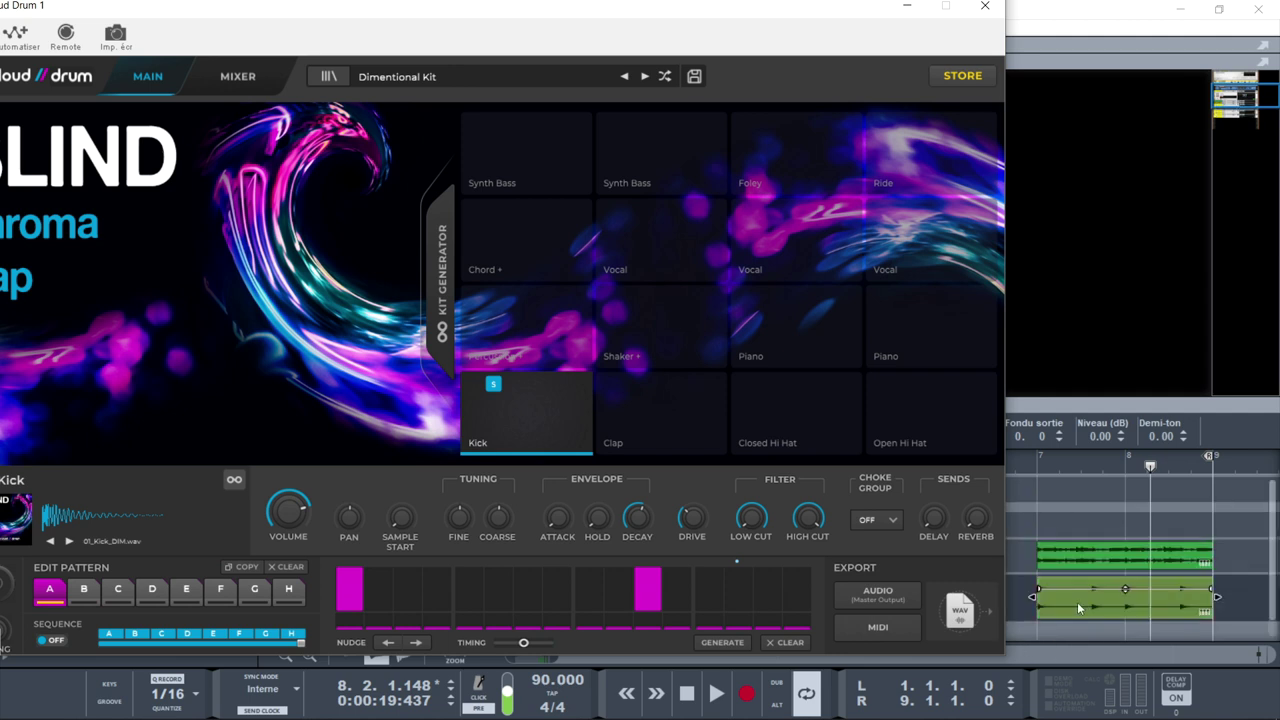
click(1034, 462)
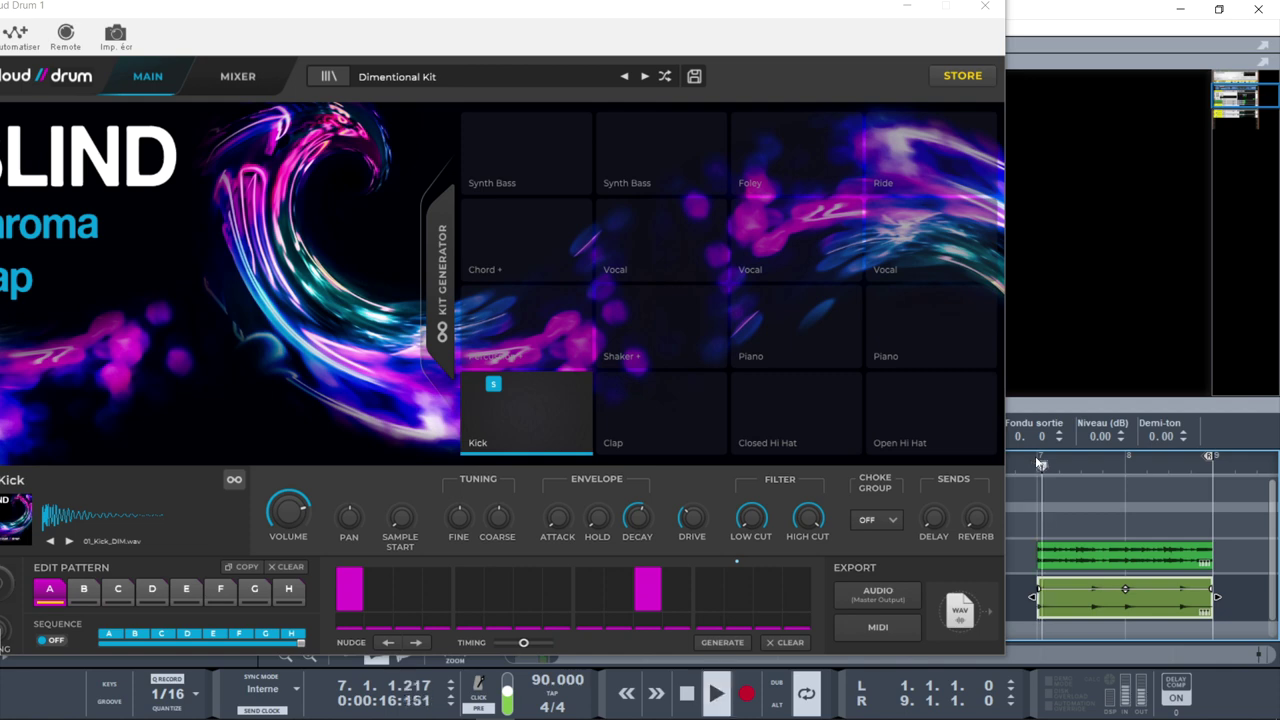
Close the drum plugin, mute the full-kit audio track, and play the kick-only clip from bar 7
click(985, 6)
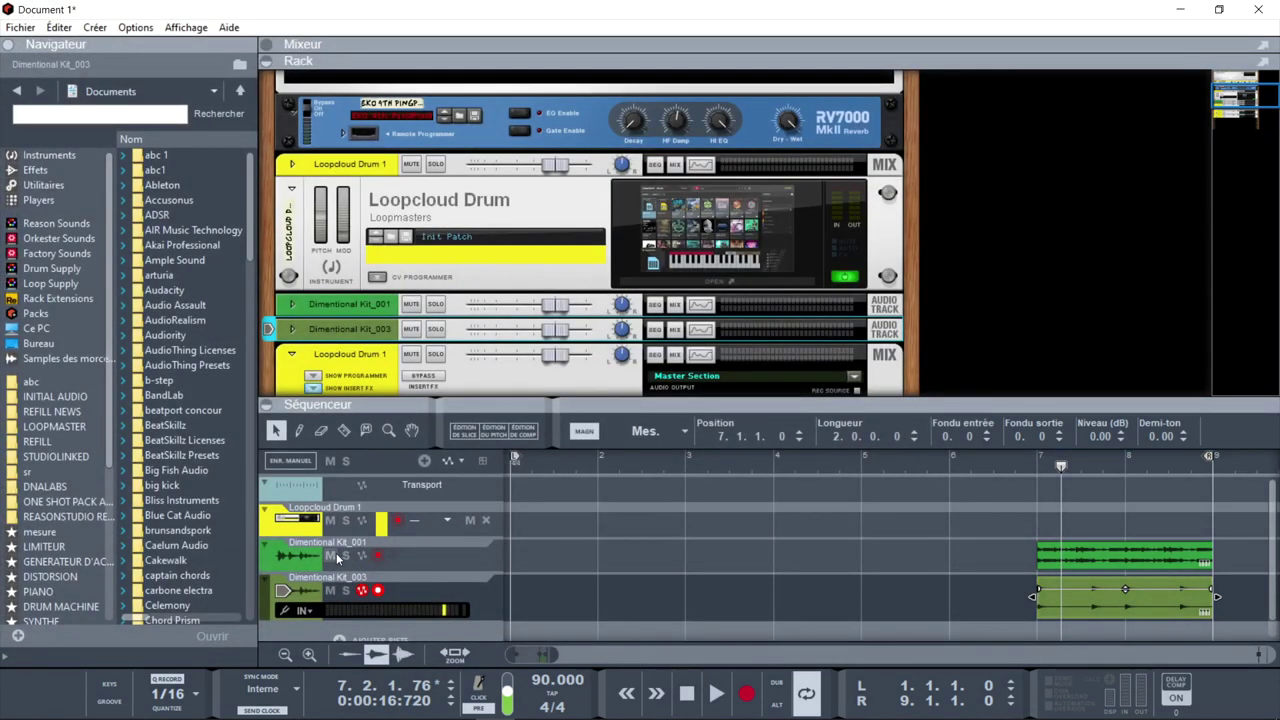
click(696, 513)
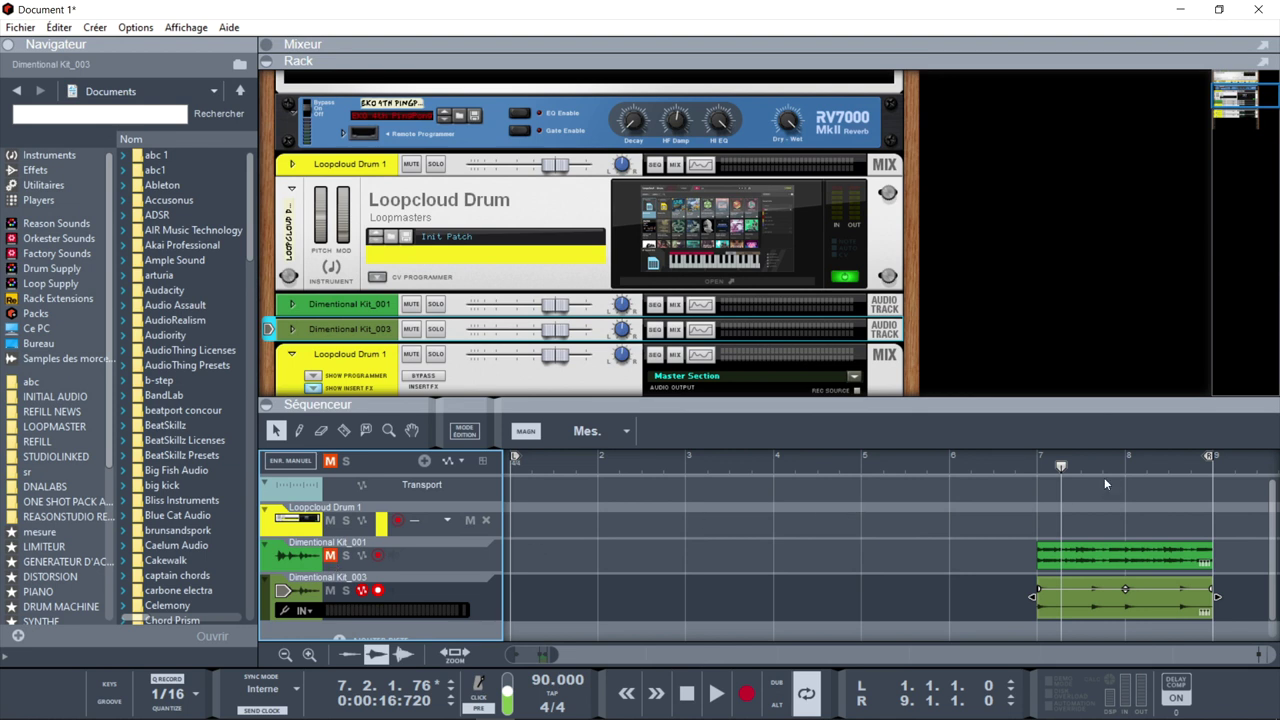
click(1036, 460)
key(space)
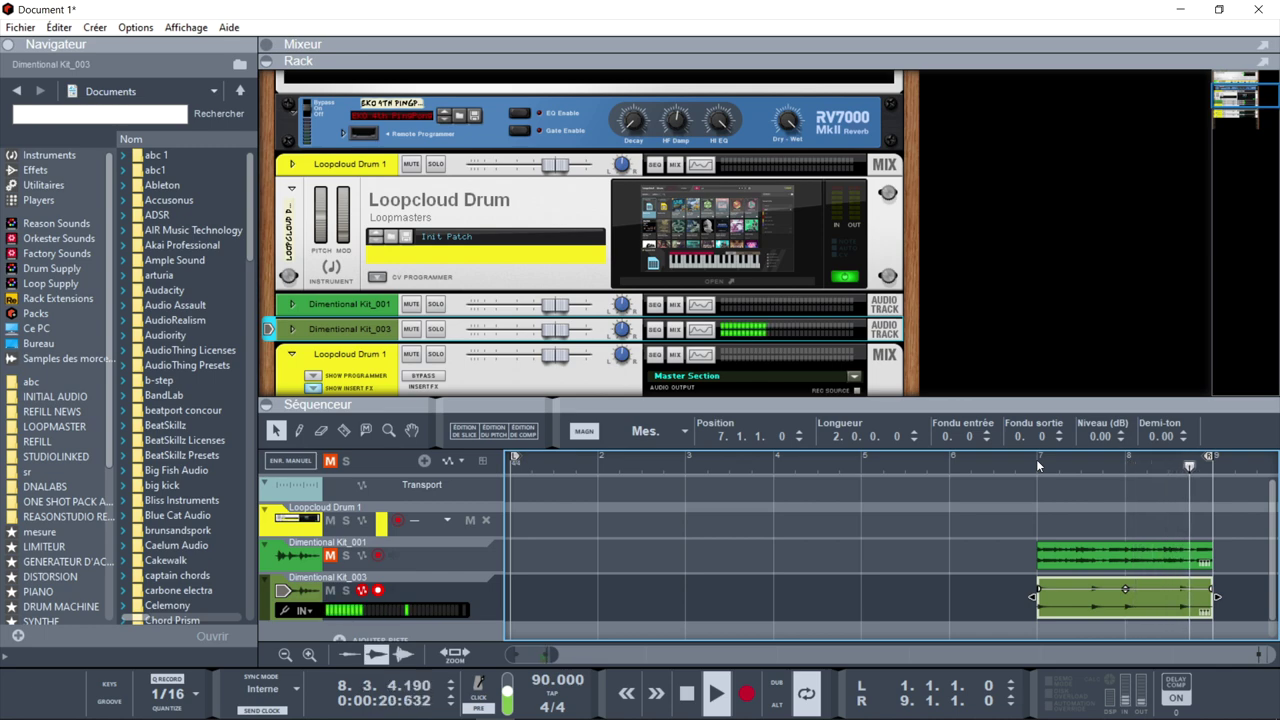
key(space)
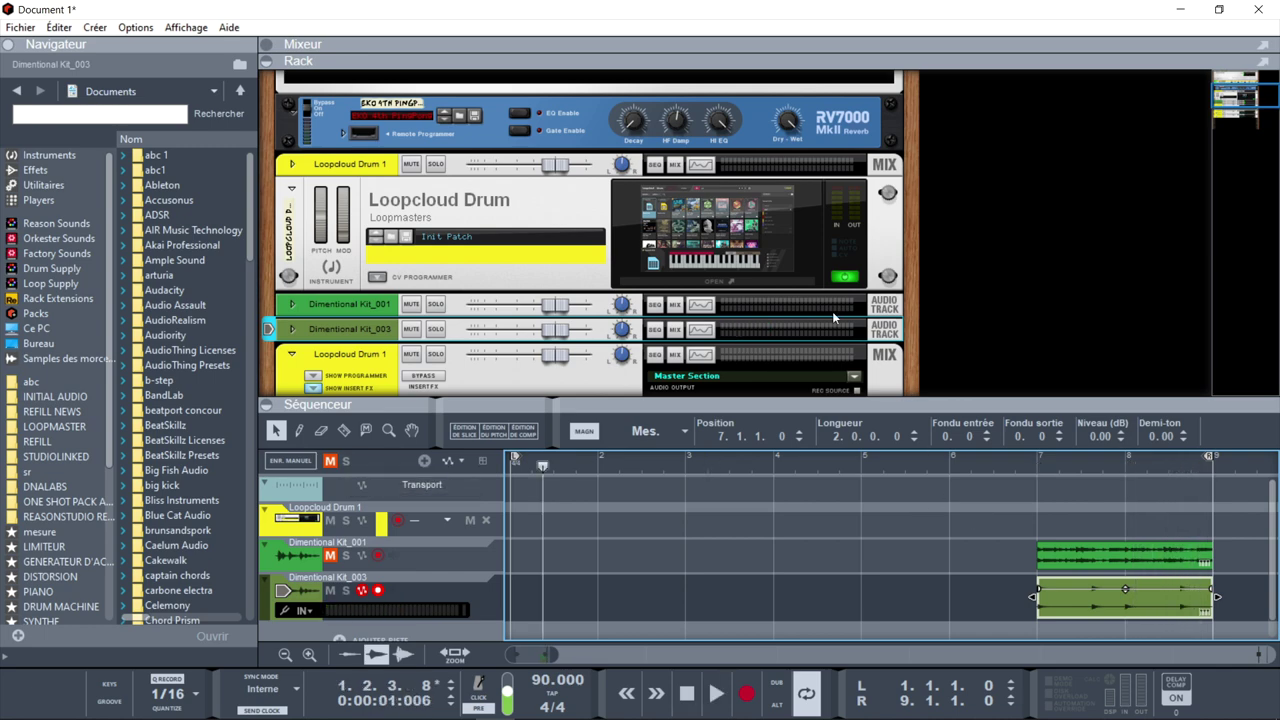
Reopen the drum plugin, bring its window fully into view, and solo the closed hi-hat instead of the kick
click(755, 287)
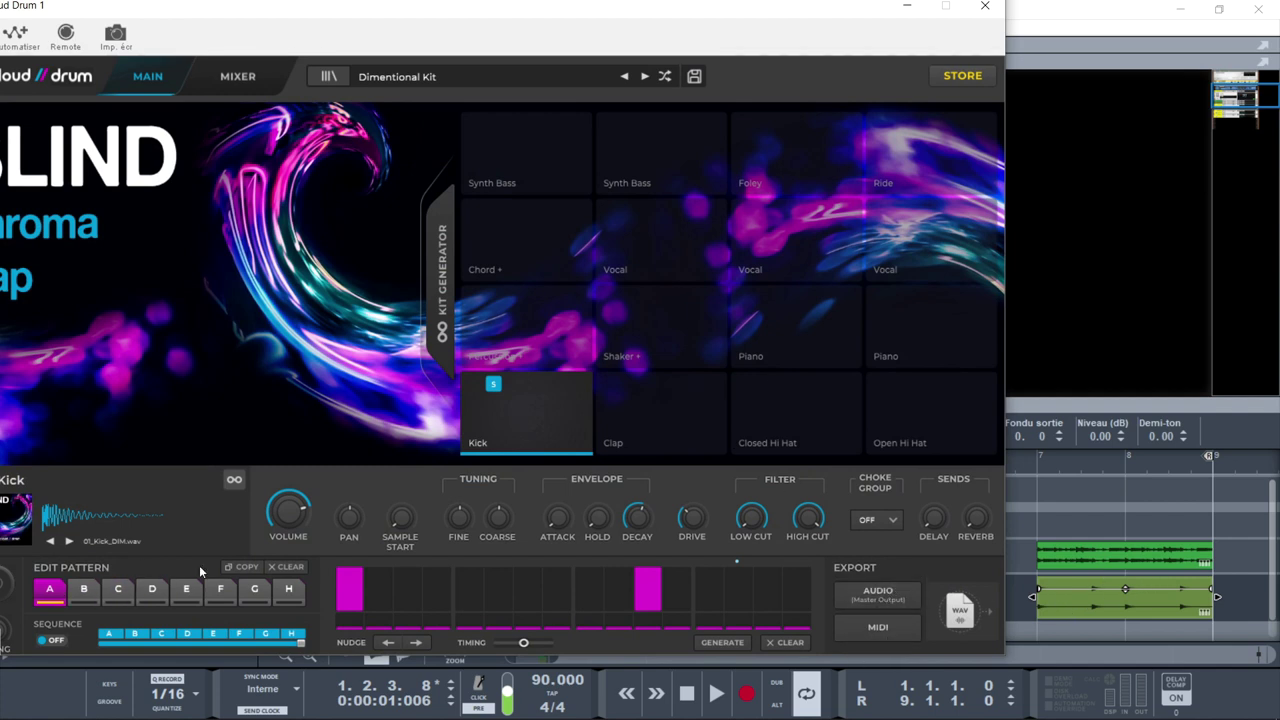
drag(614, 8, 764, 5)
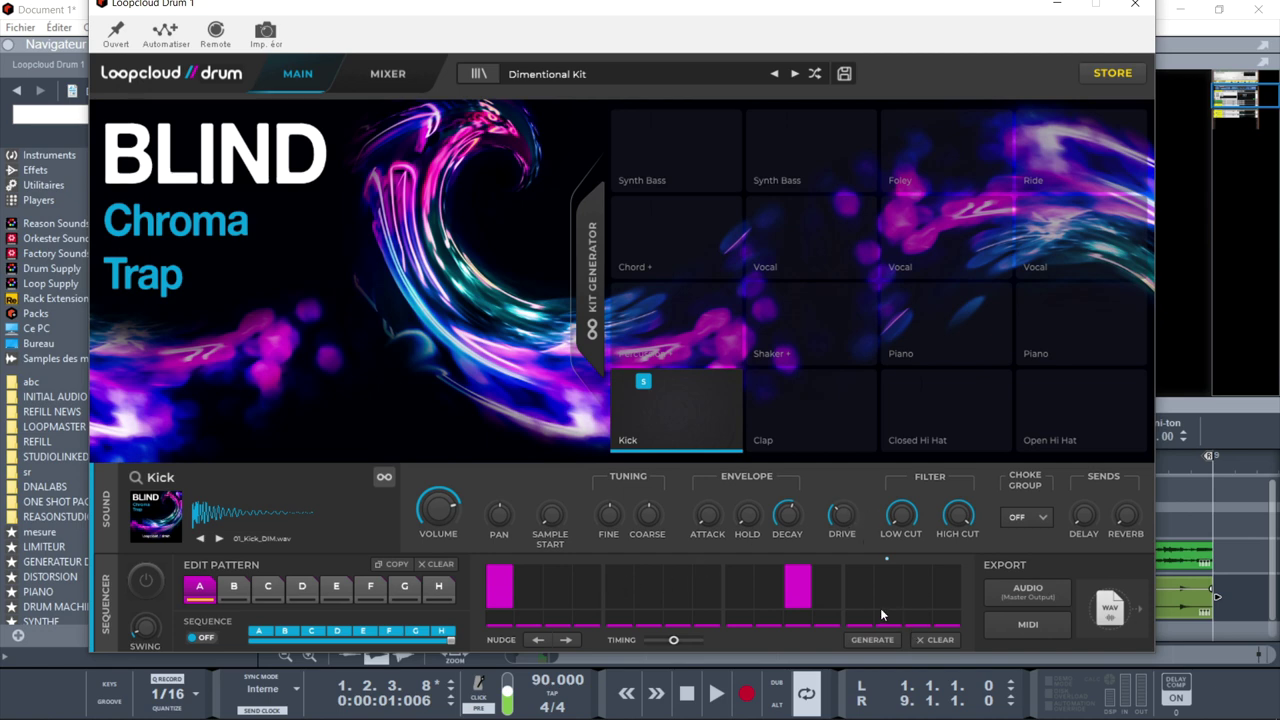
click(931, 432)
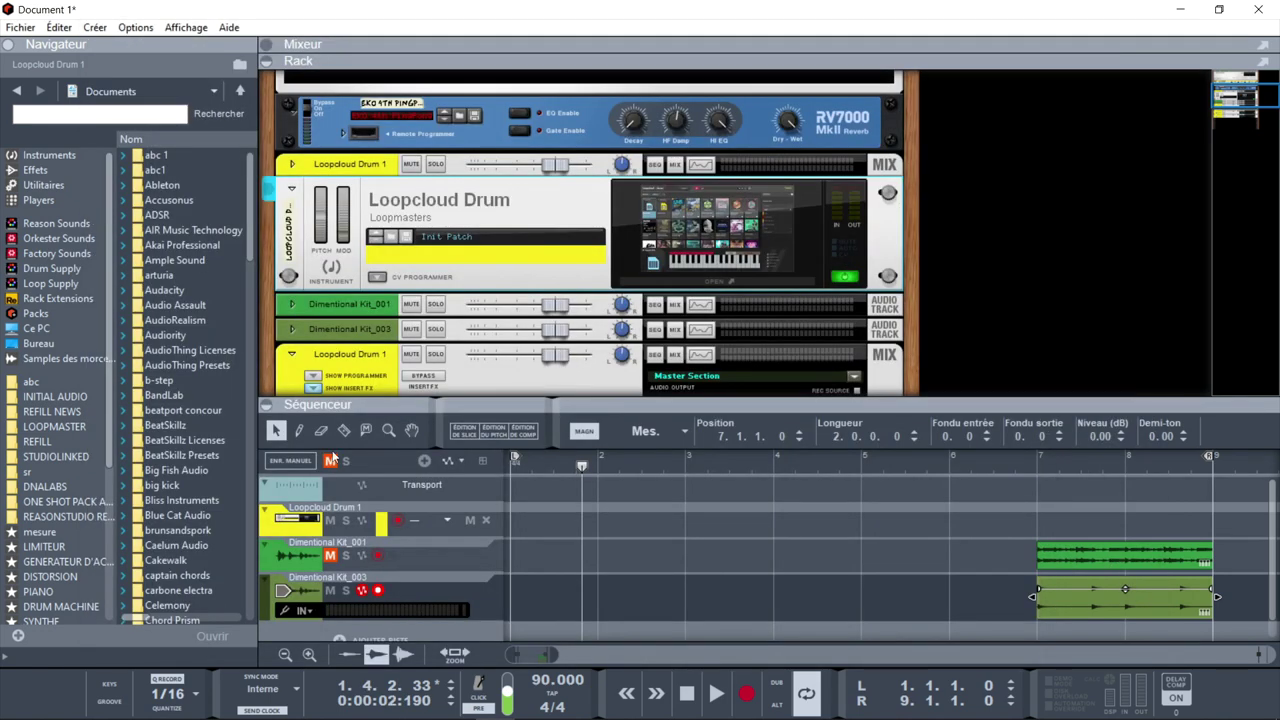
Clear all track mutes in the sequencer and delete both exported audio clips at bar 7
click(332, 460)
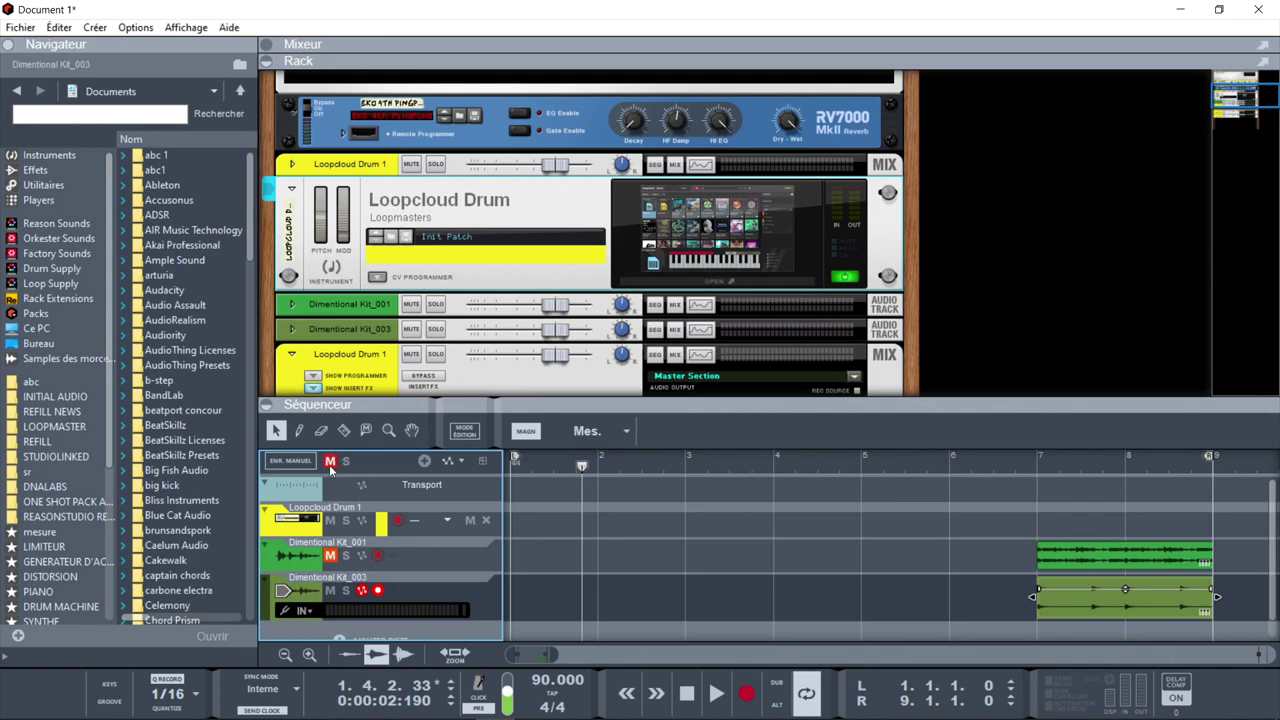
scroll(988, 537, down, 1)
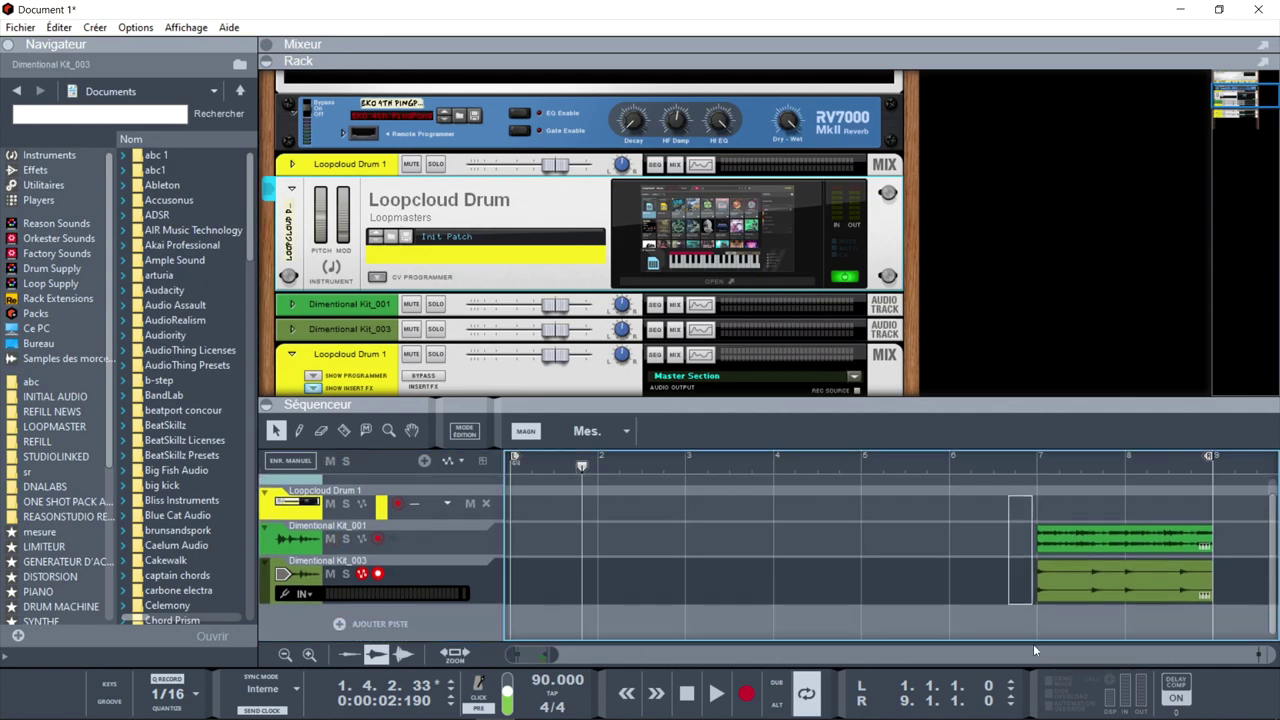
drag(1030, 615, 1220, 495)
key(Delete)
Play the closed hi-hat pattern with the drum sequencer on, and raise its ninth step's velocity and repeat count
click(719, 280)
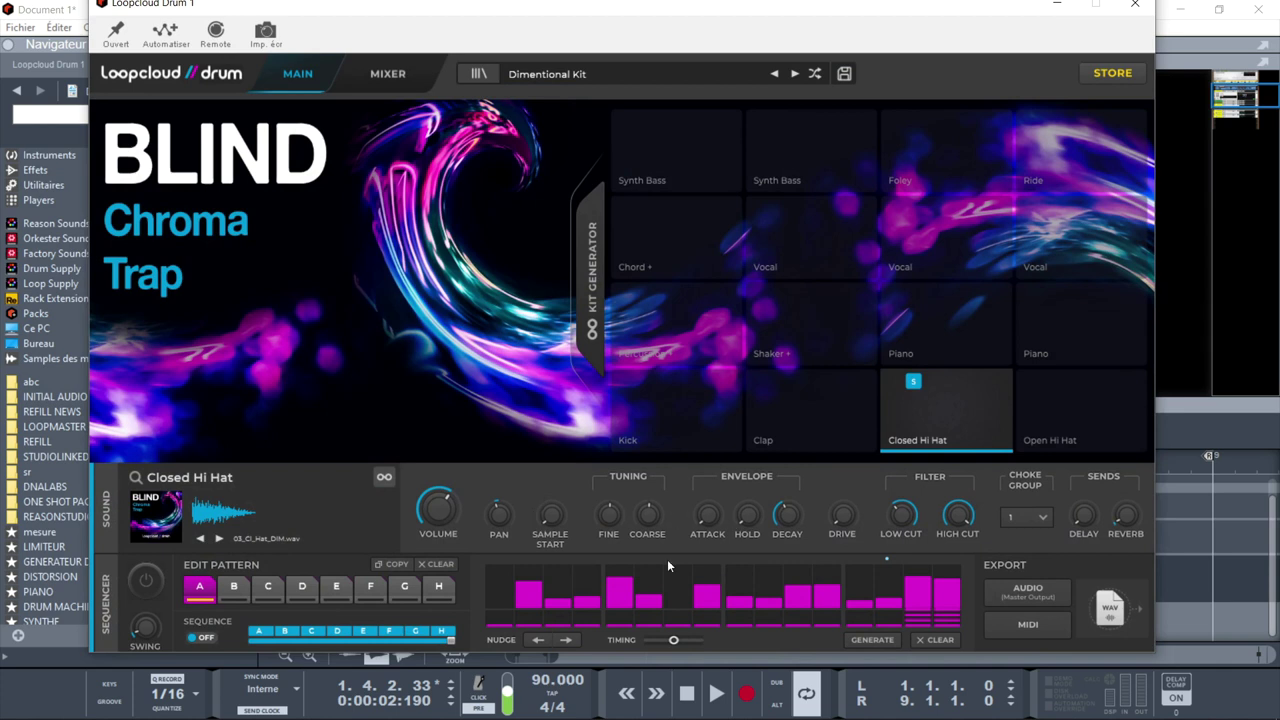
key(space)
click(148, 582)
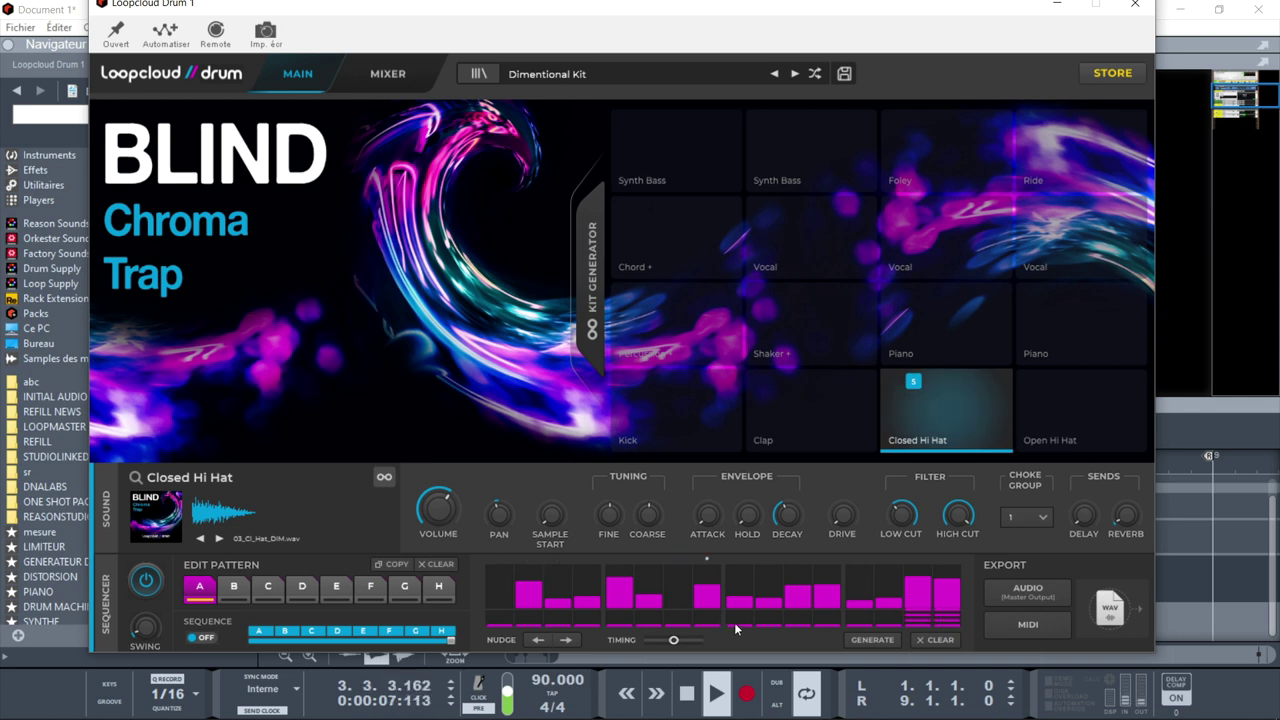
drag(733, 628, 736, 568)
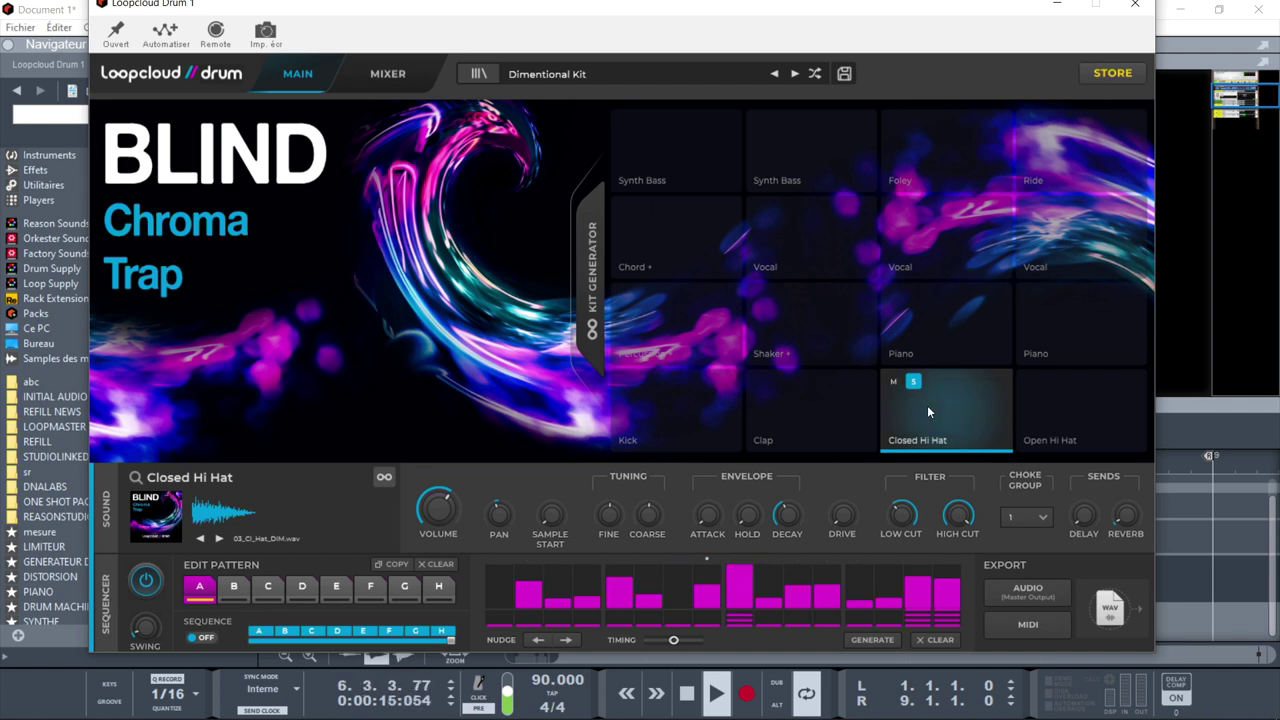
drag(748, 580, 748, 578)
drag(734, 624, 735, 616)
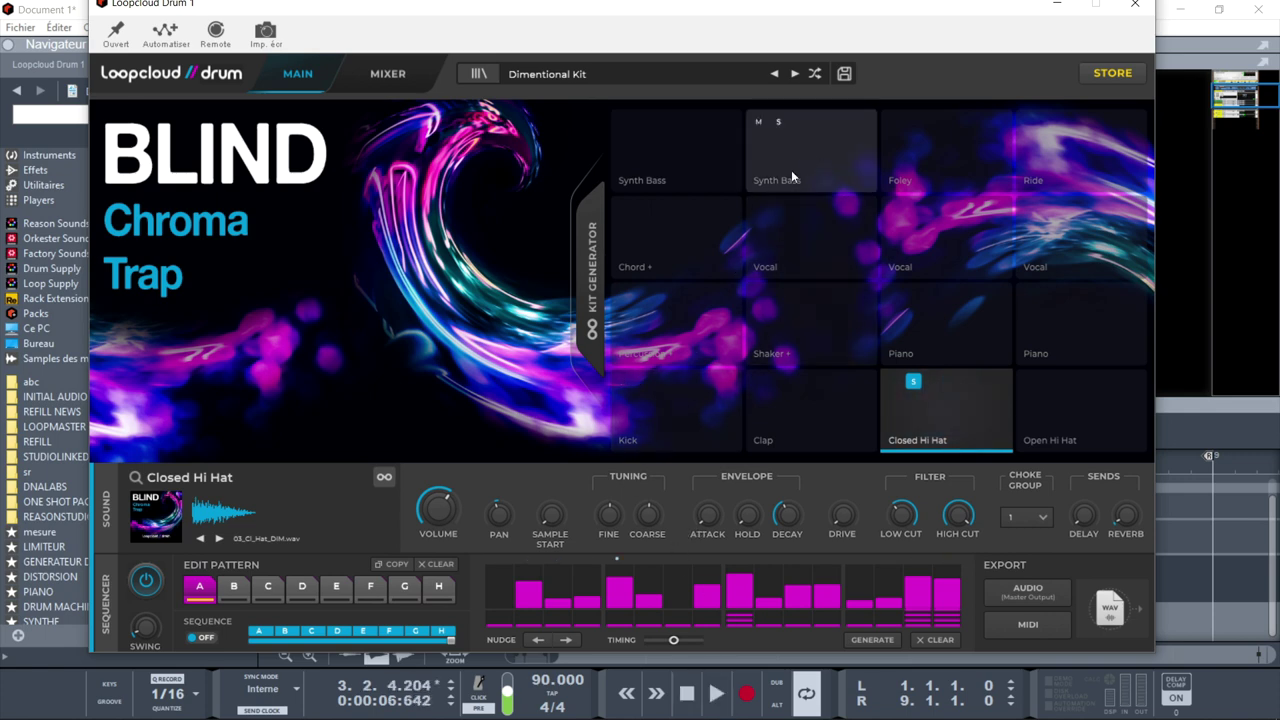
Review the drum plugin's mixer with its send and master effects, including the limiter types, and return to the main page
click(391, 75)
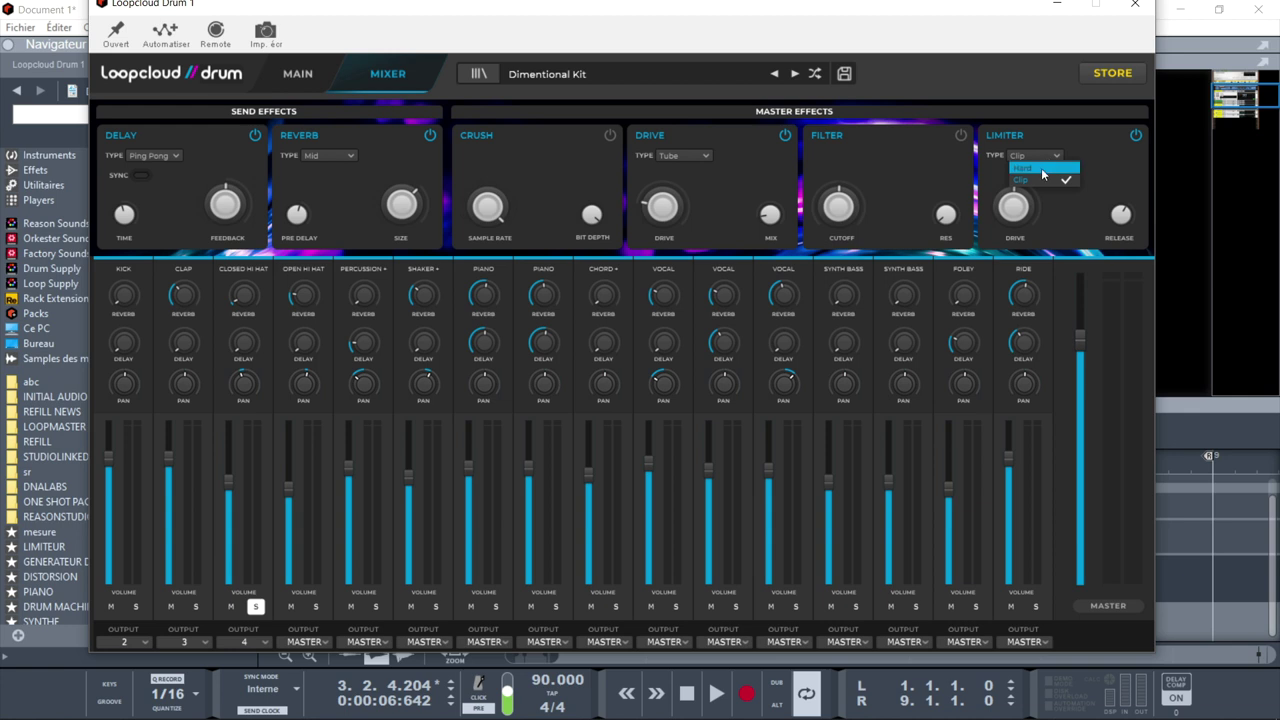
click(1091, 223)
mouse_move(1010, 192)
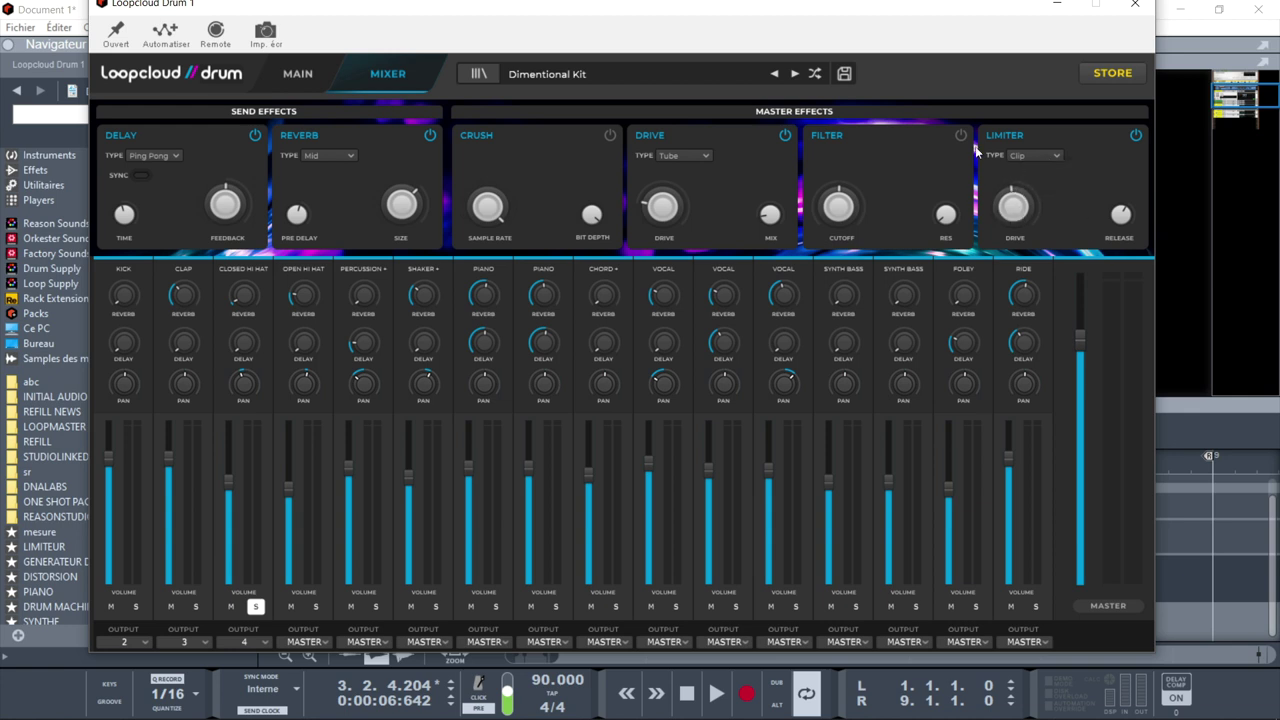
click(328, 72)
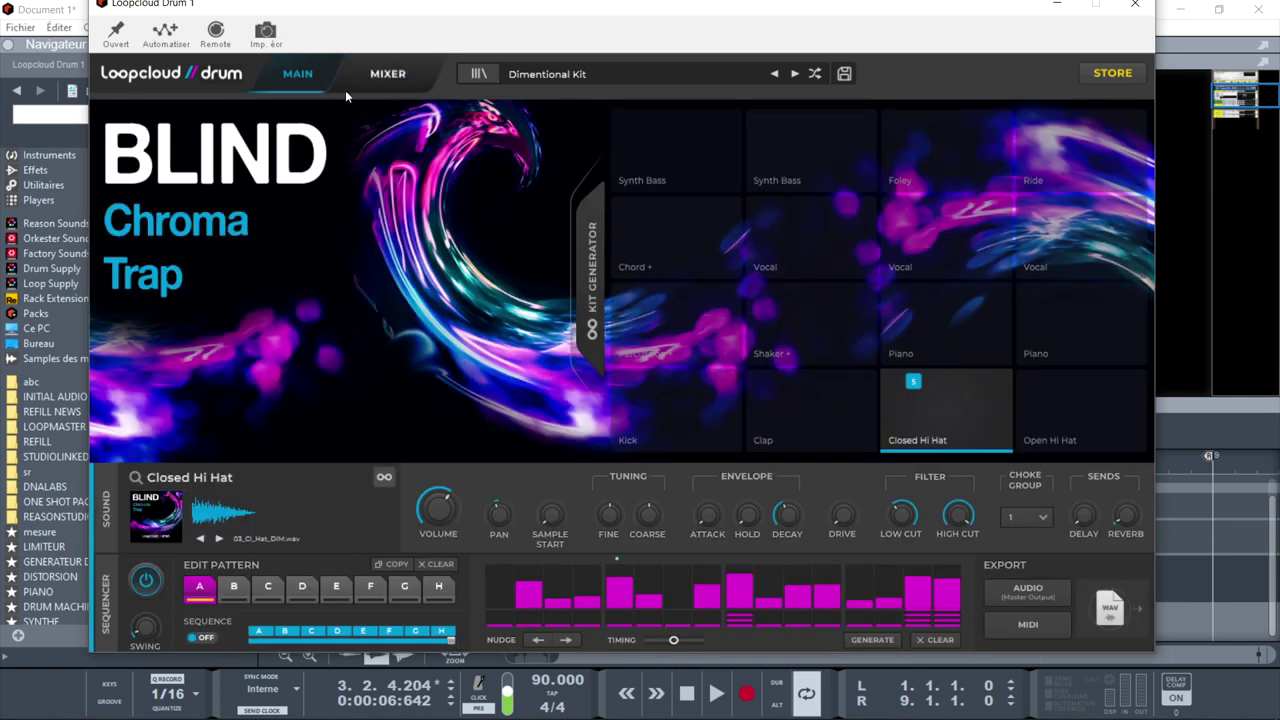
Close the drum plugin, add a Loopcloud Play instrument at the end of the rack, and reposition its window
click(1135, 4)
drag(1250, 87, 1250, 145)
drag(252, 152, 289, 260)
click(49, 155)
drag(186, 370, 478, 328)
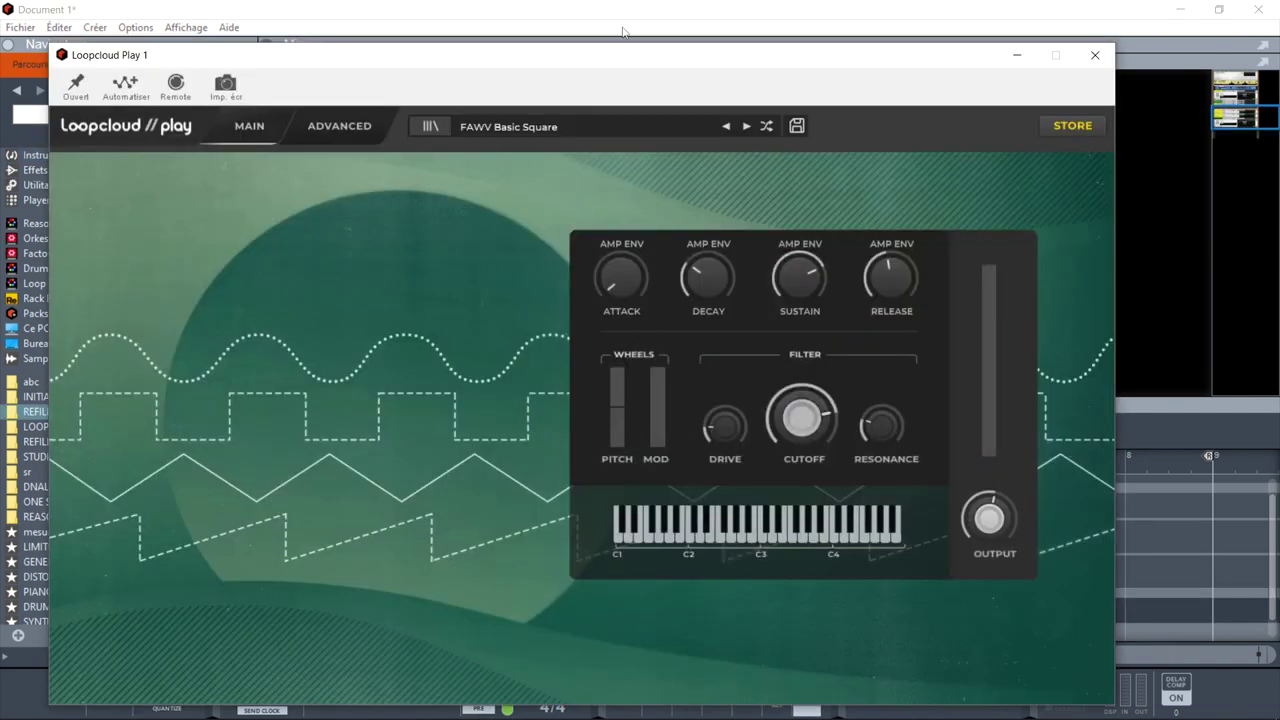
drag(612, 50, 622, 4)
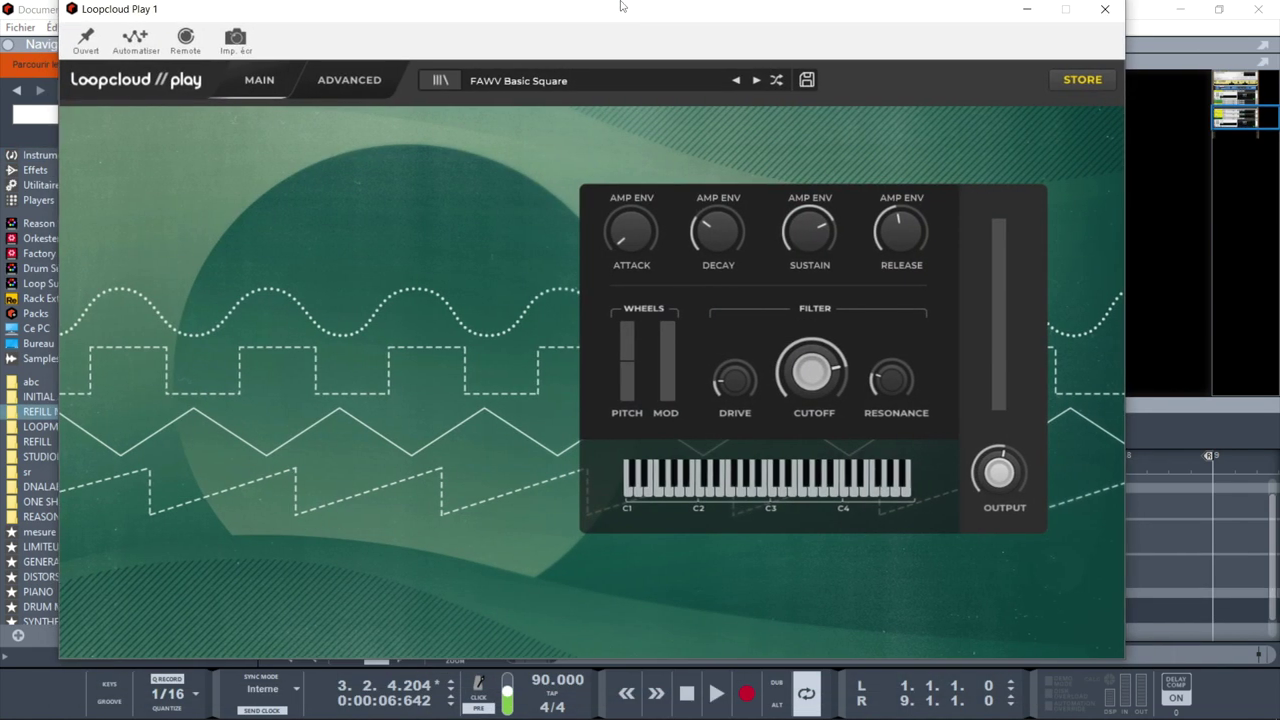
Browse Loopcloud Play's own sound packs and the packs offered in its store
click(440, 82)
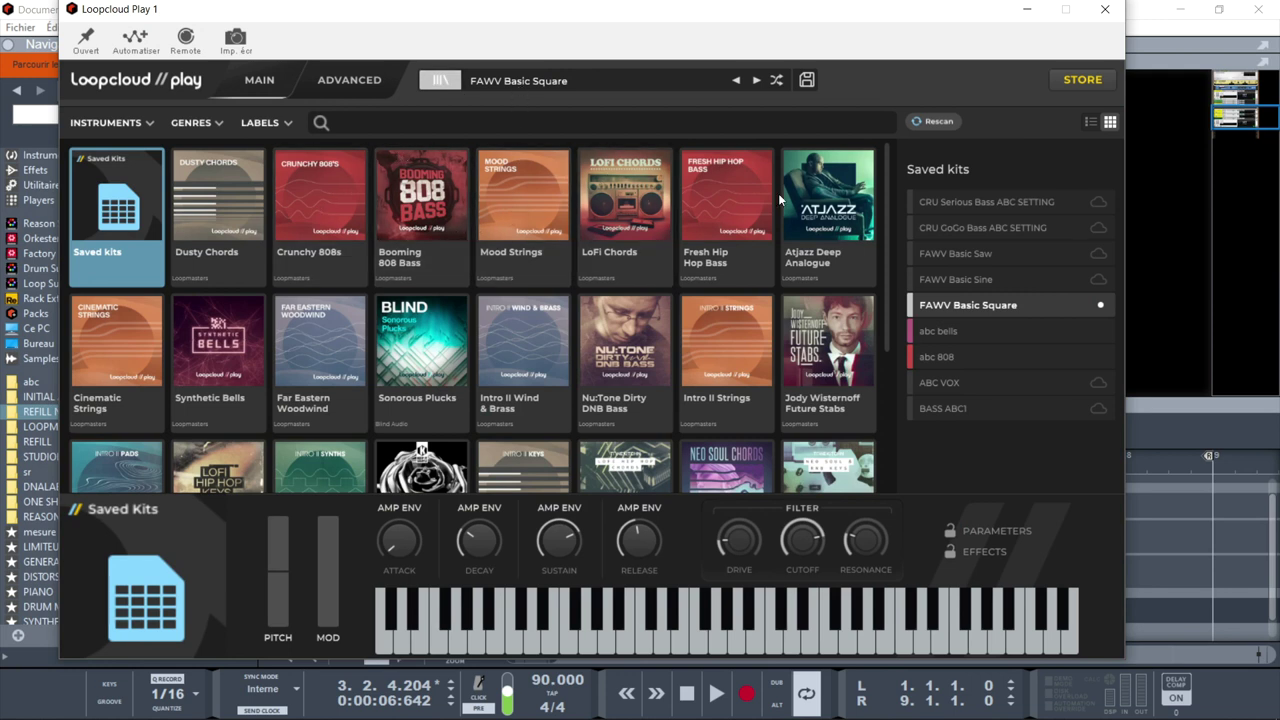
drag(886, 165, 924, 355)
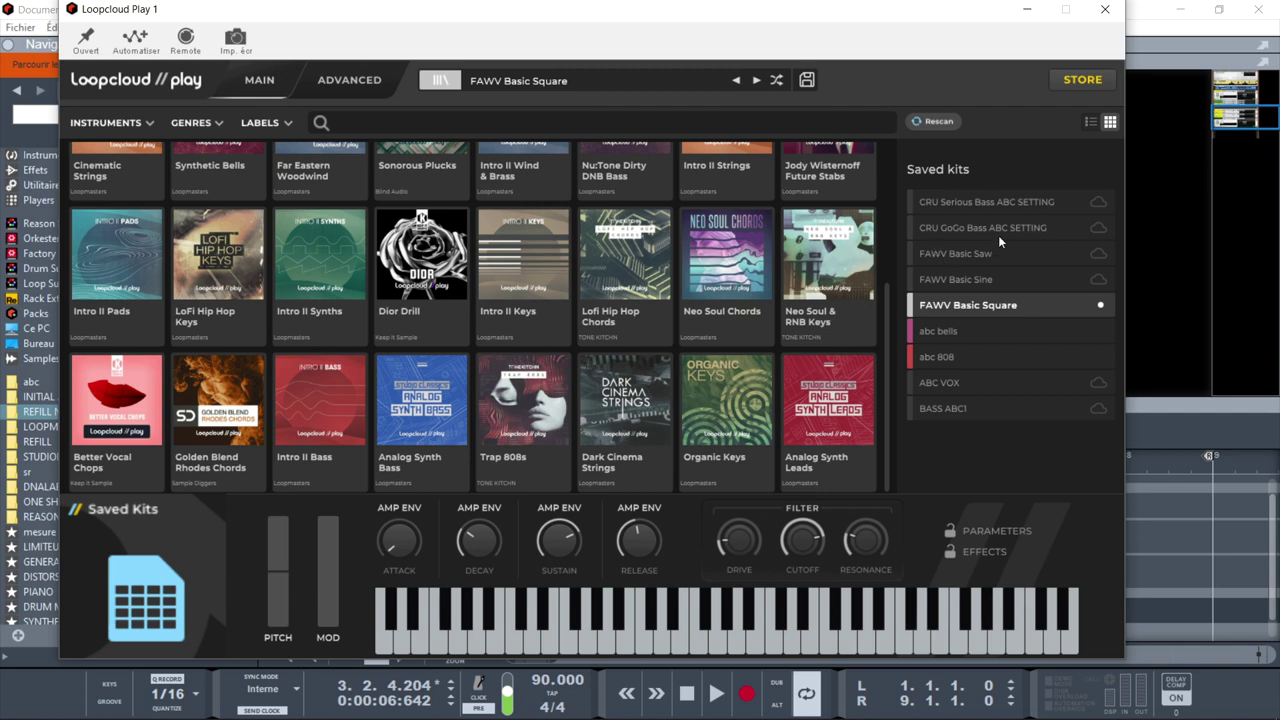
click(1076, 85)
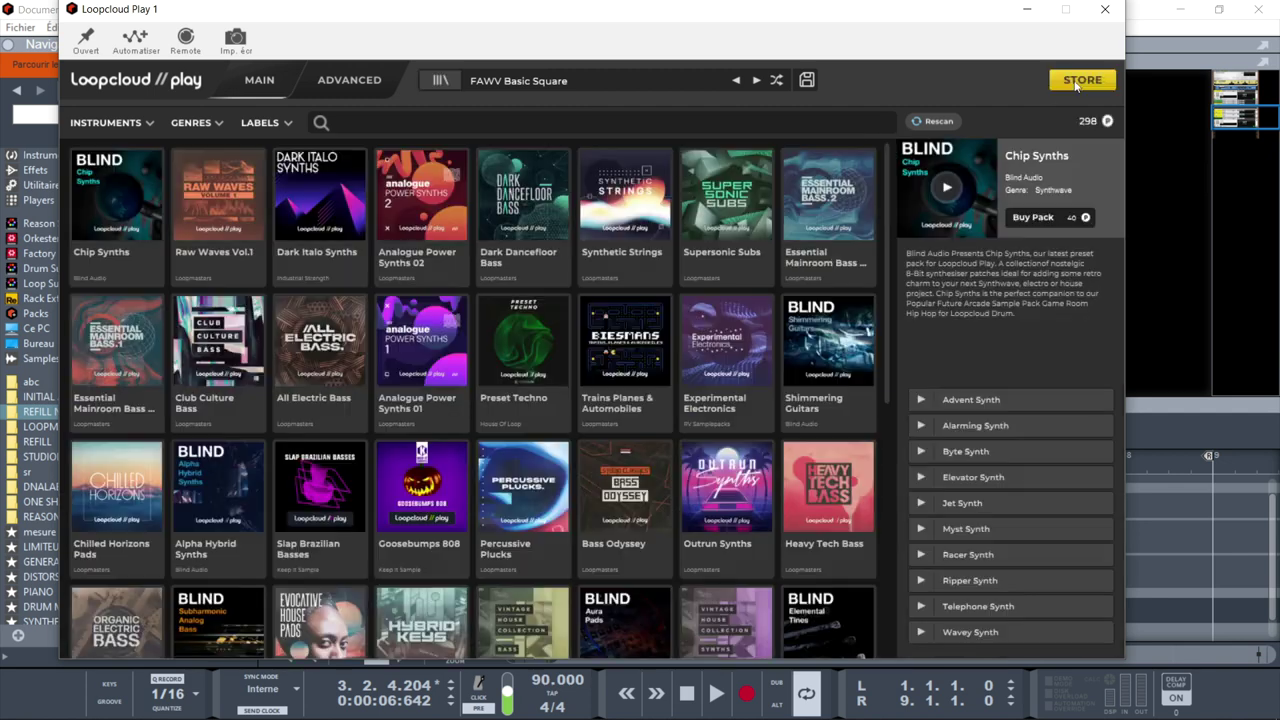
drag(889, 154, 883, 226)
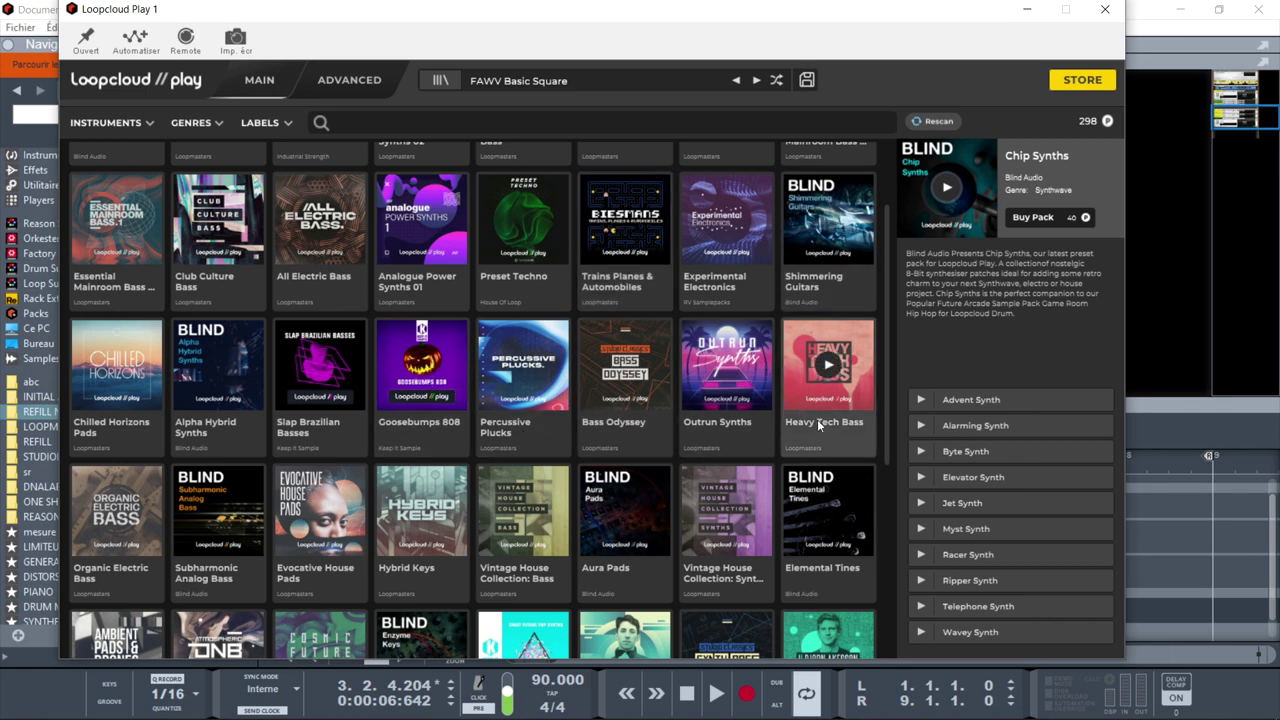
scroll(888, 458, down, 2)
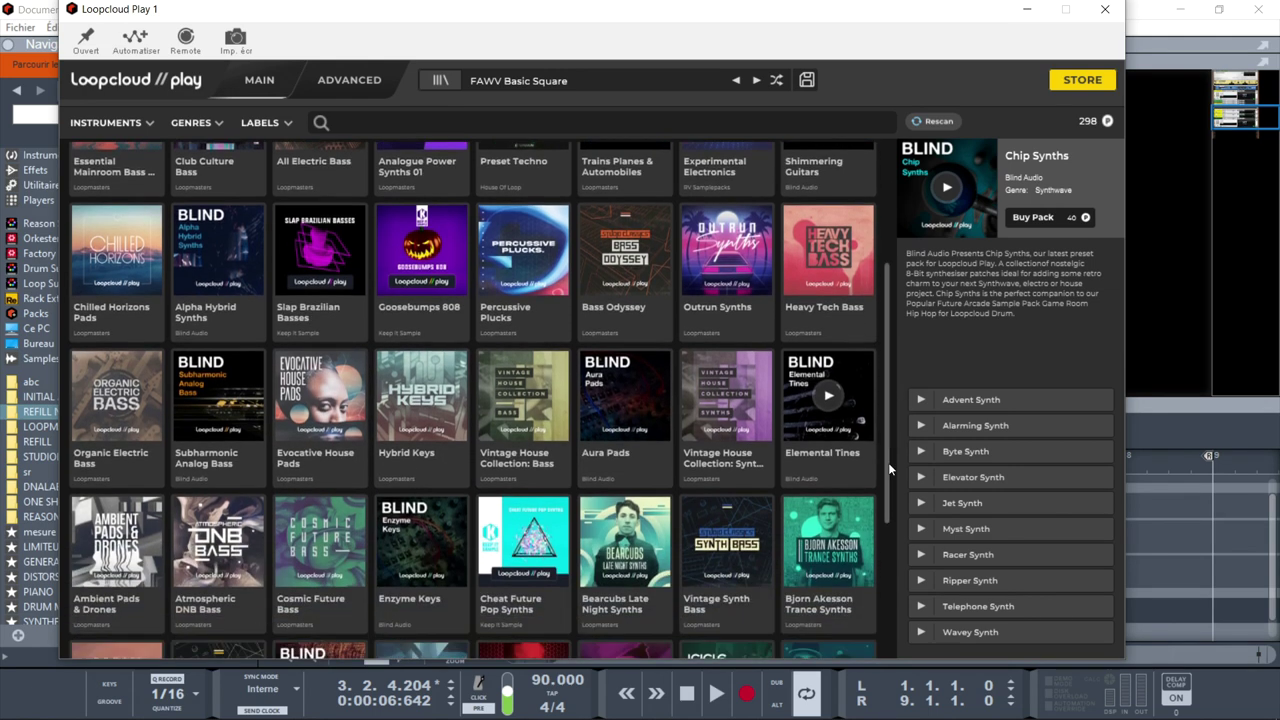
Return to the library and audition Basic String and Bowed String from the Cinematic Strings pack
click(438, 81)
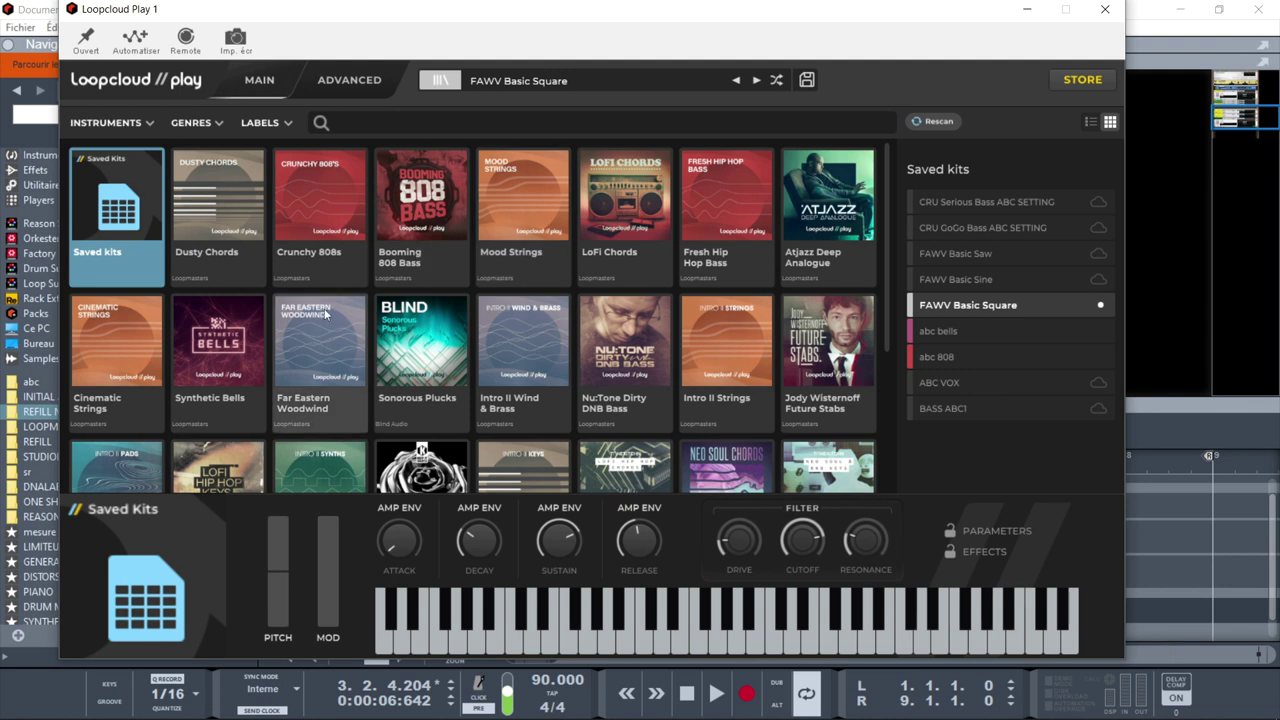
click(152, 320)
click(941, 203)
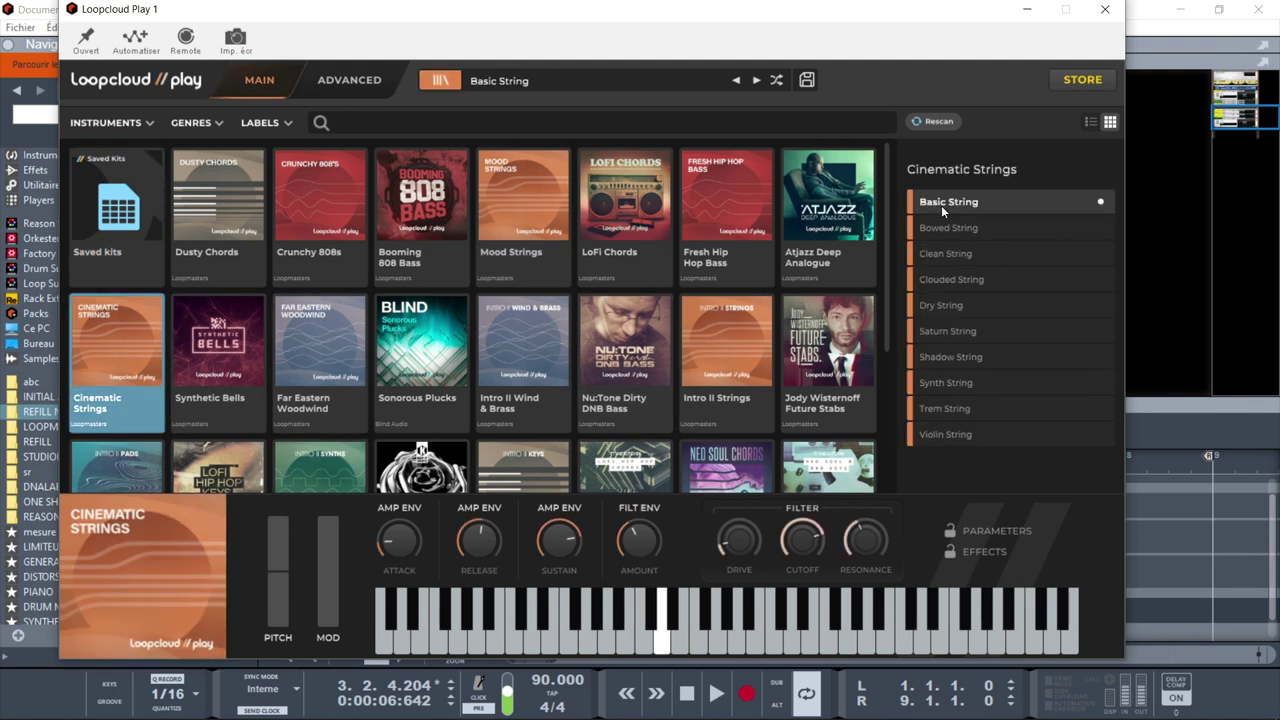
click(972, 229)
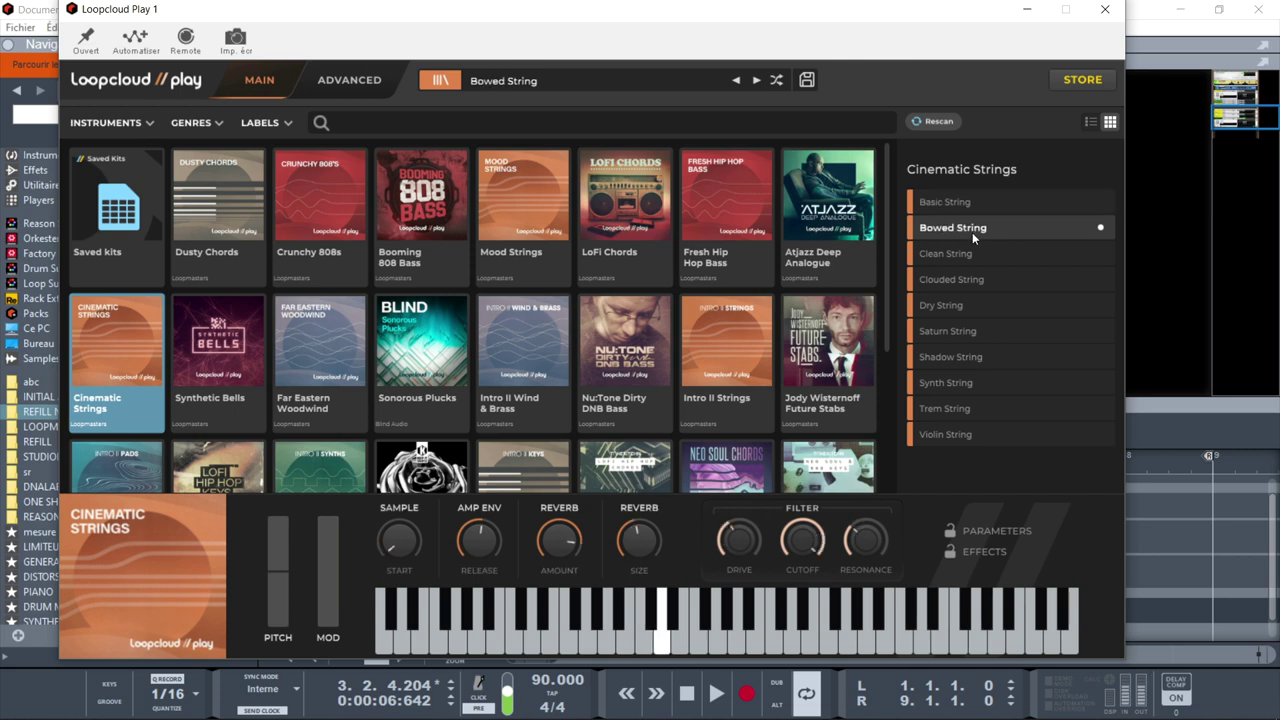
Audition Gel Chord and Majestic Chord from the Neo Soul Chords pack
scroll(800, 392, down, 1)
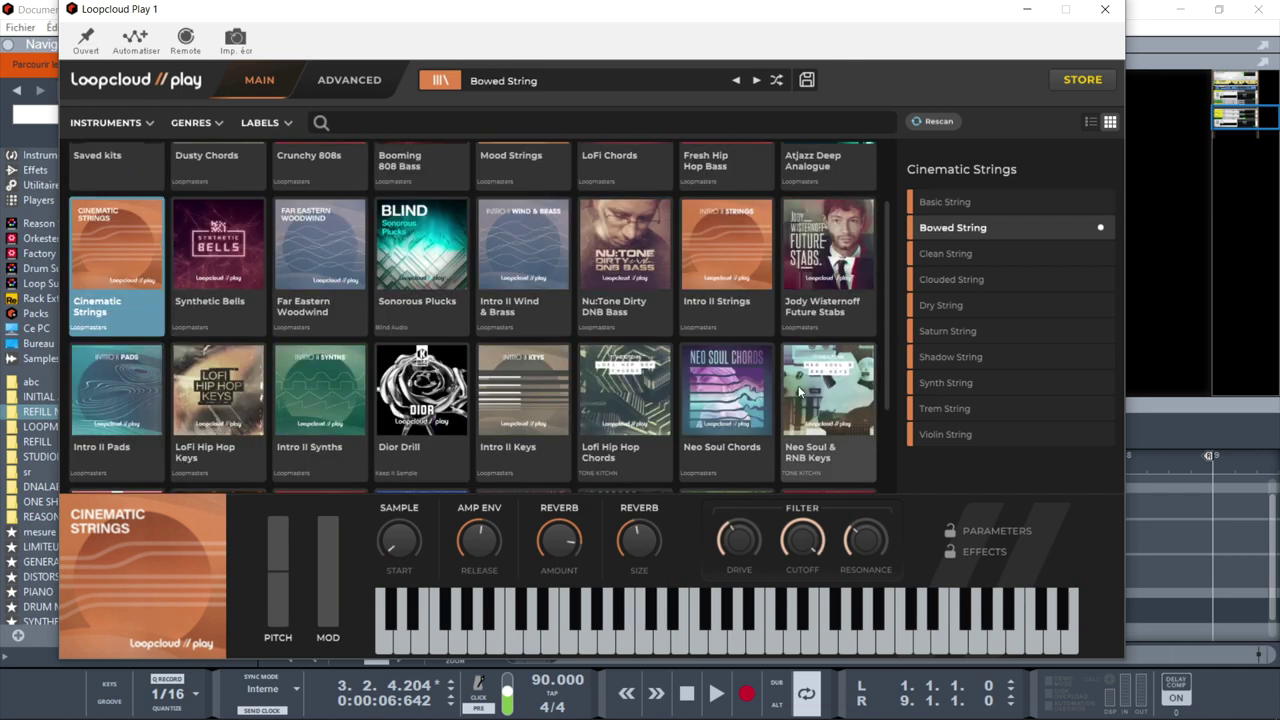
click(730, 400)
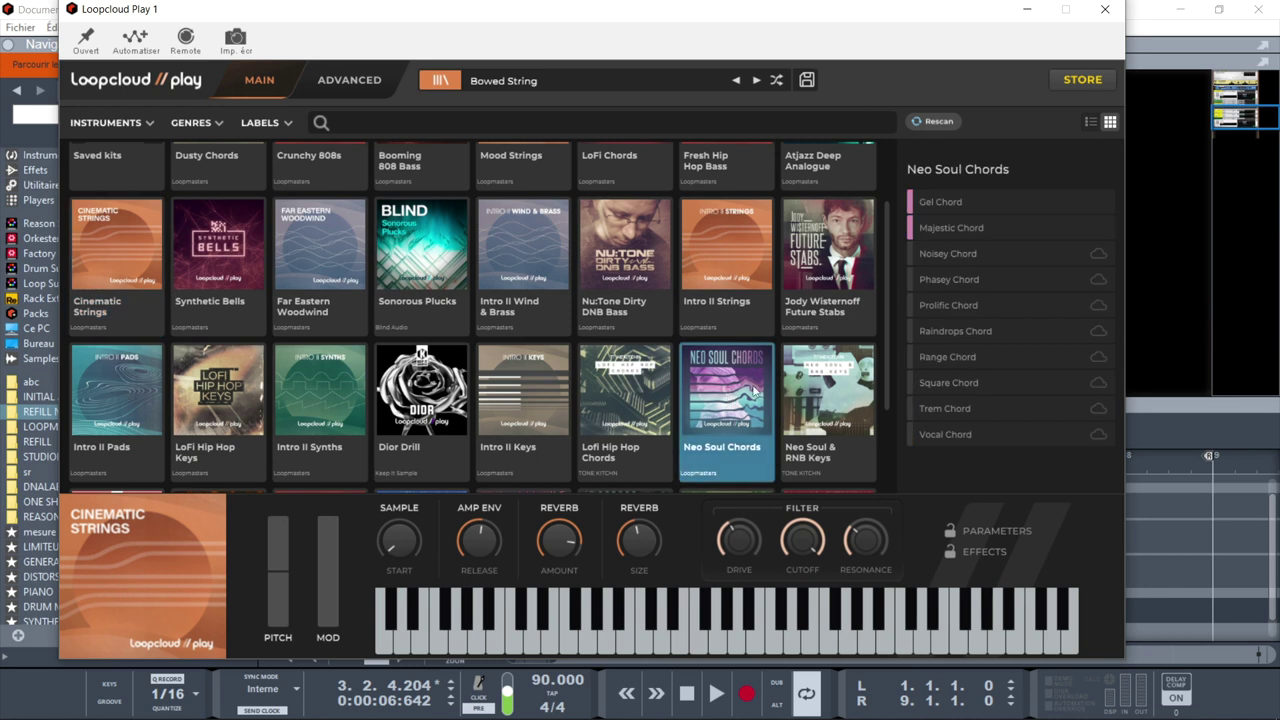
click(973, 201)
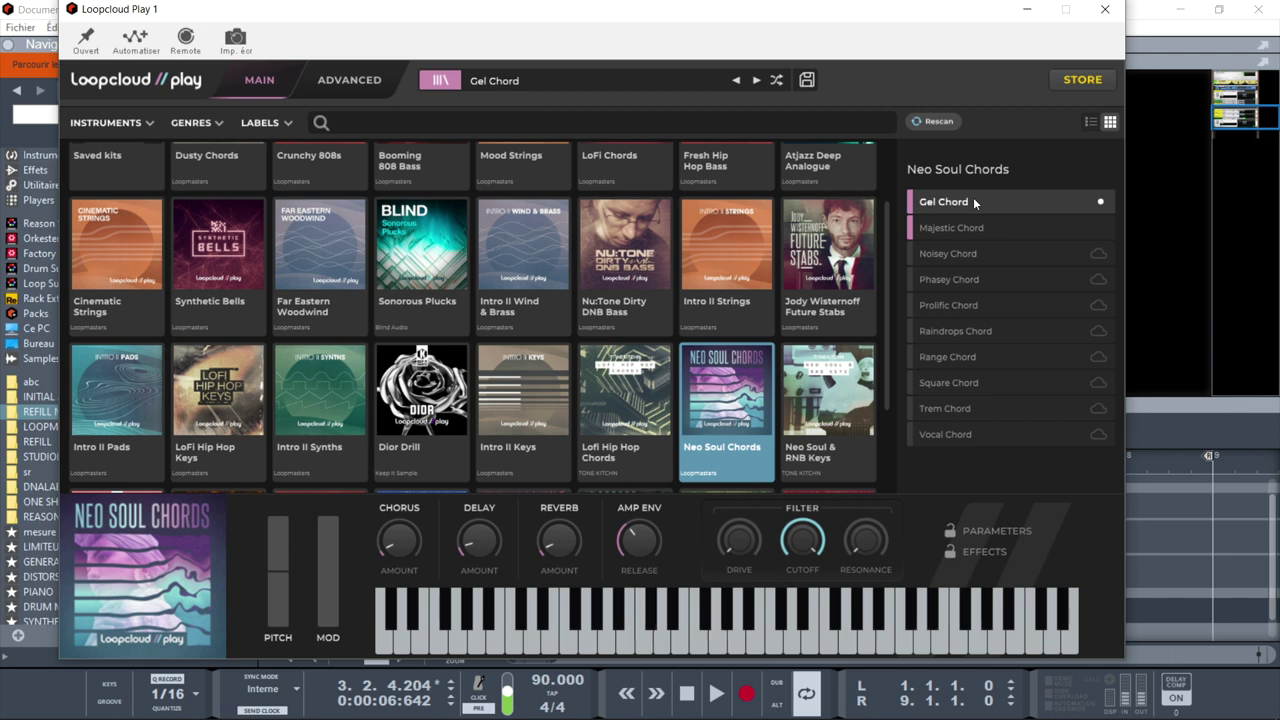
click(976, 230)
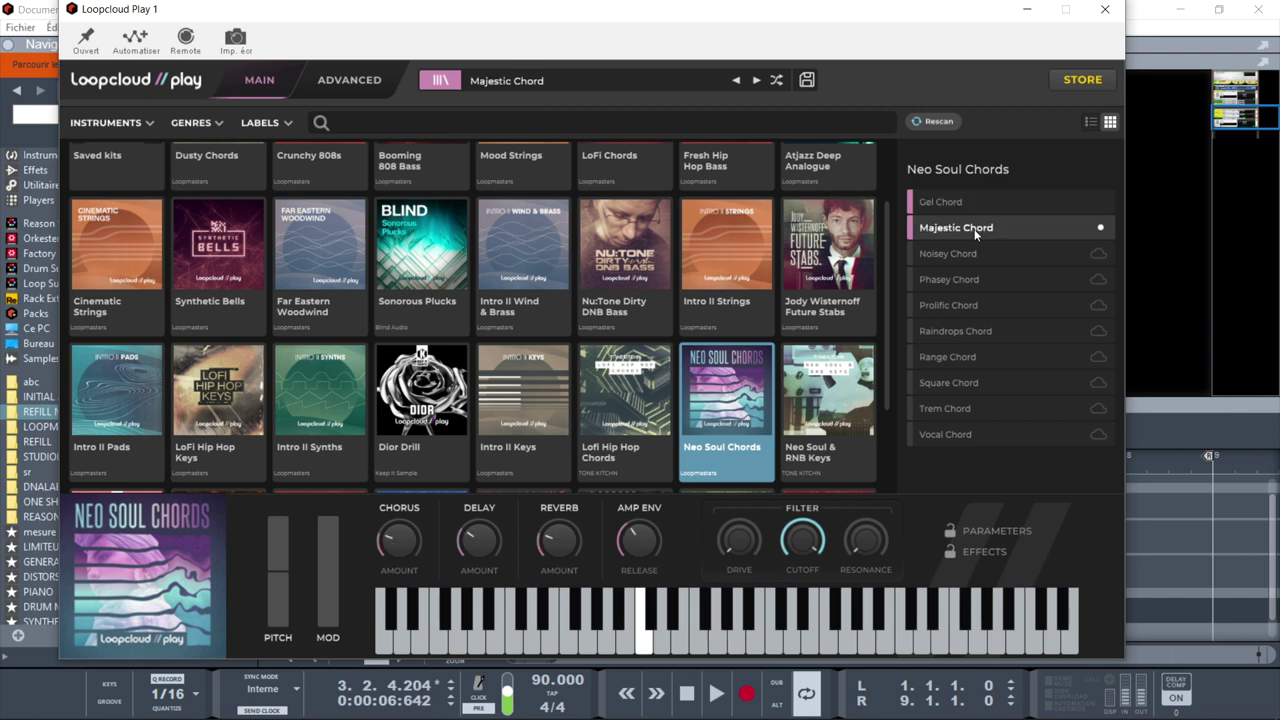
Audition Basic Key and Clouds Key from the LoFi Hip Hop Keys pack
click(218, 400)
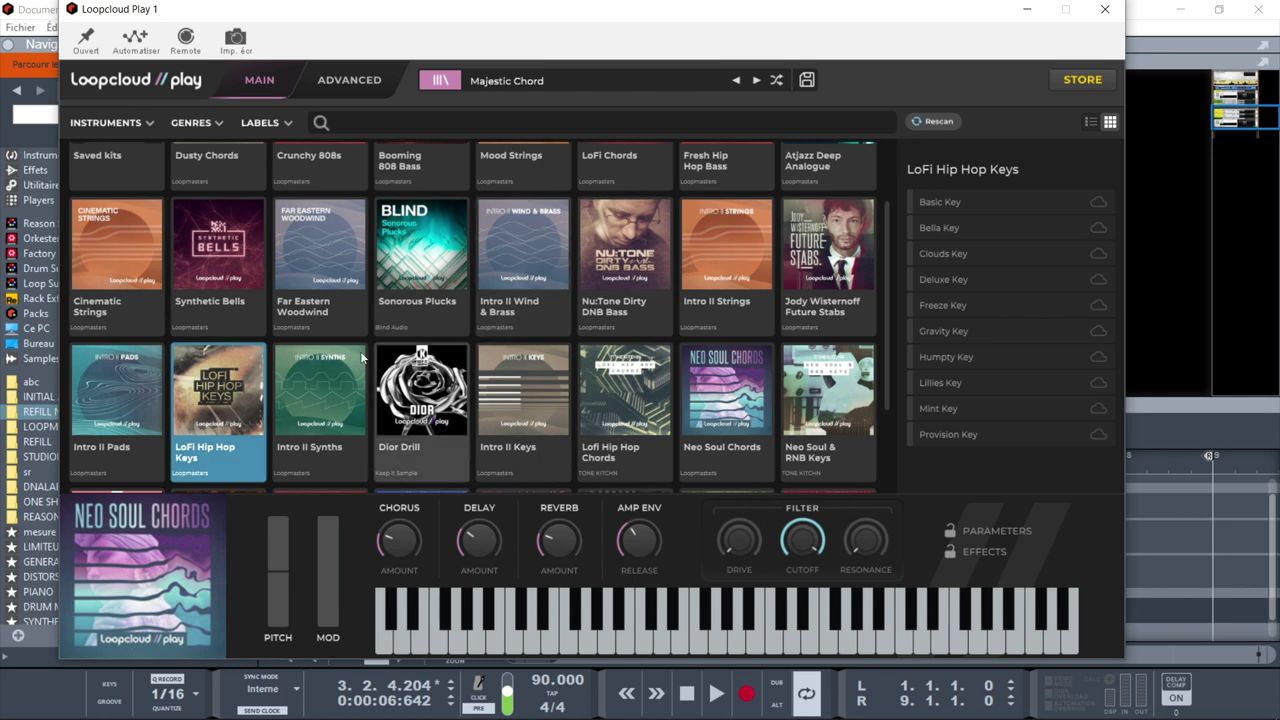
click(959, 204)
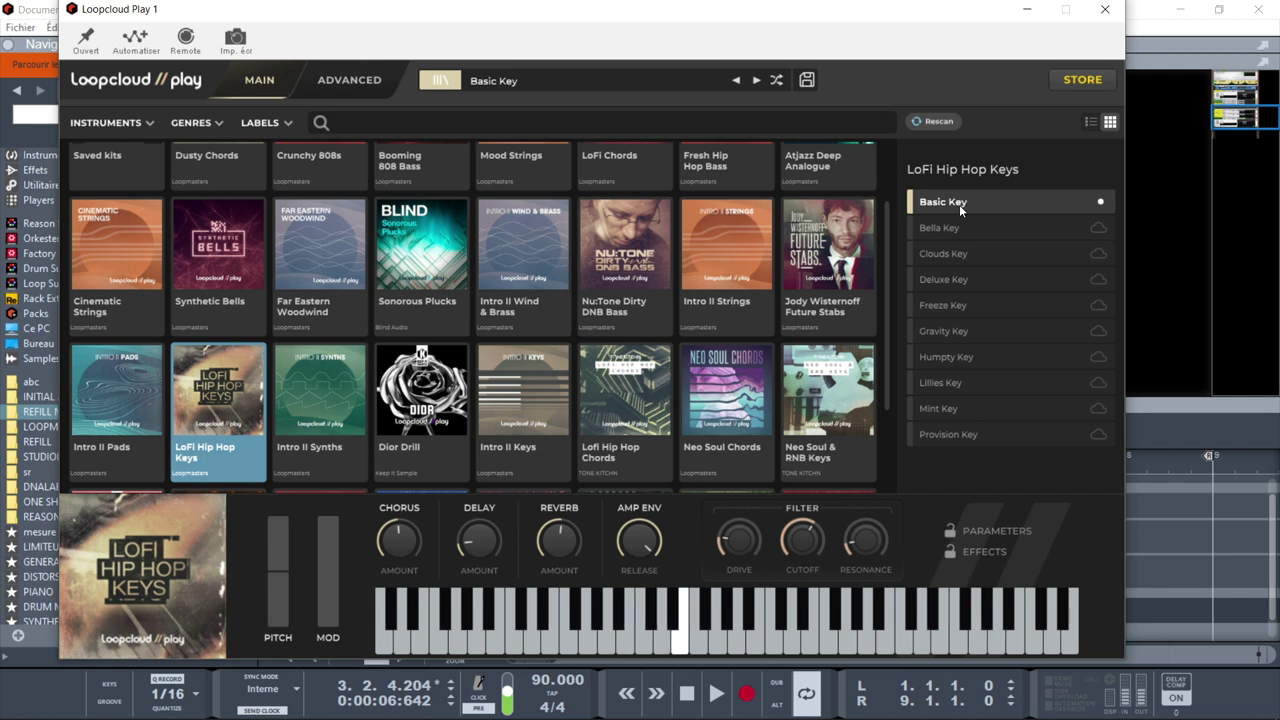
click(945, 254)
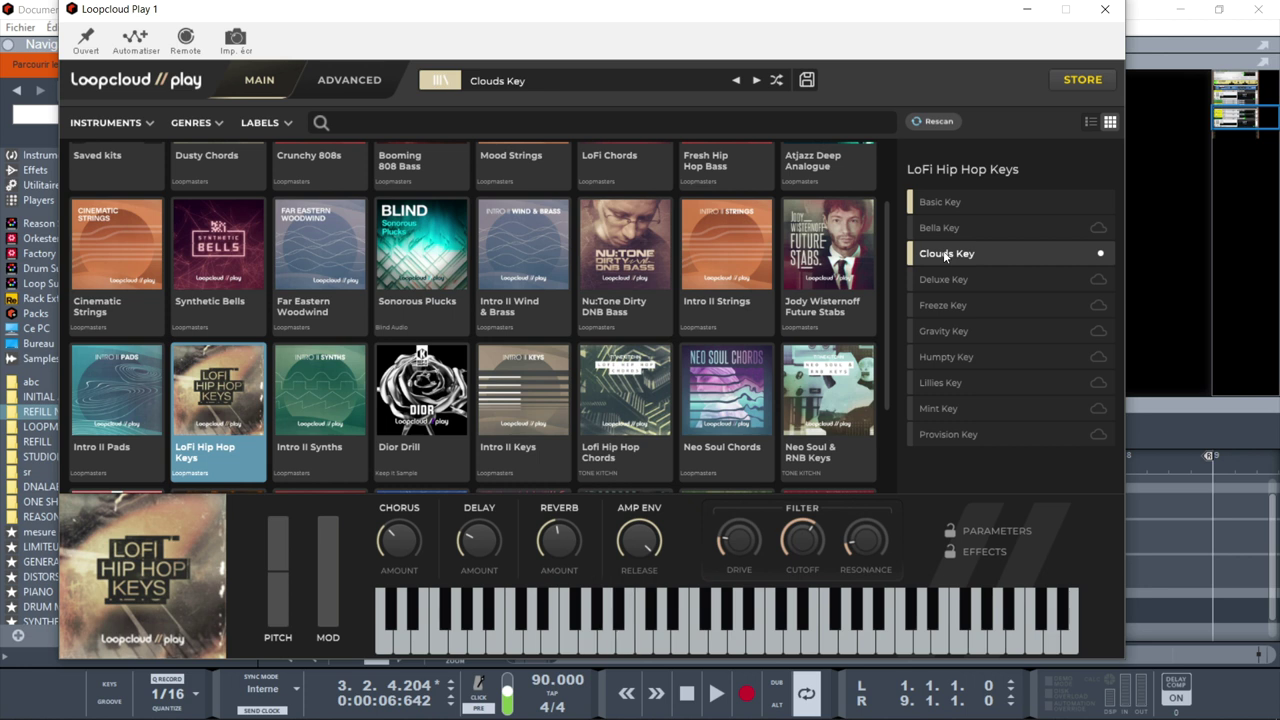
Load the Indigo Rhodes preset from the Neo Soul & RNB Keys pack and play it
click(828, 400)
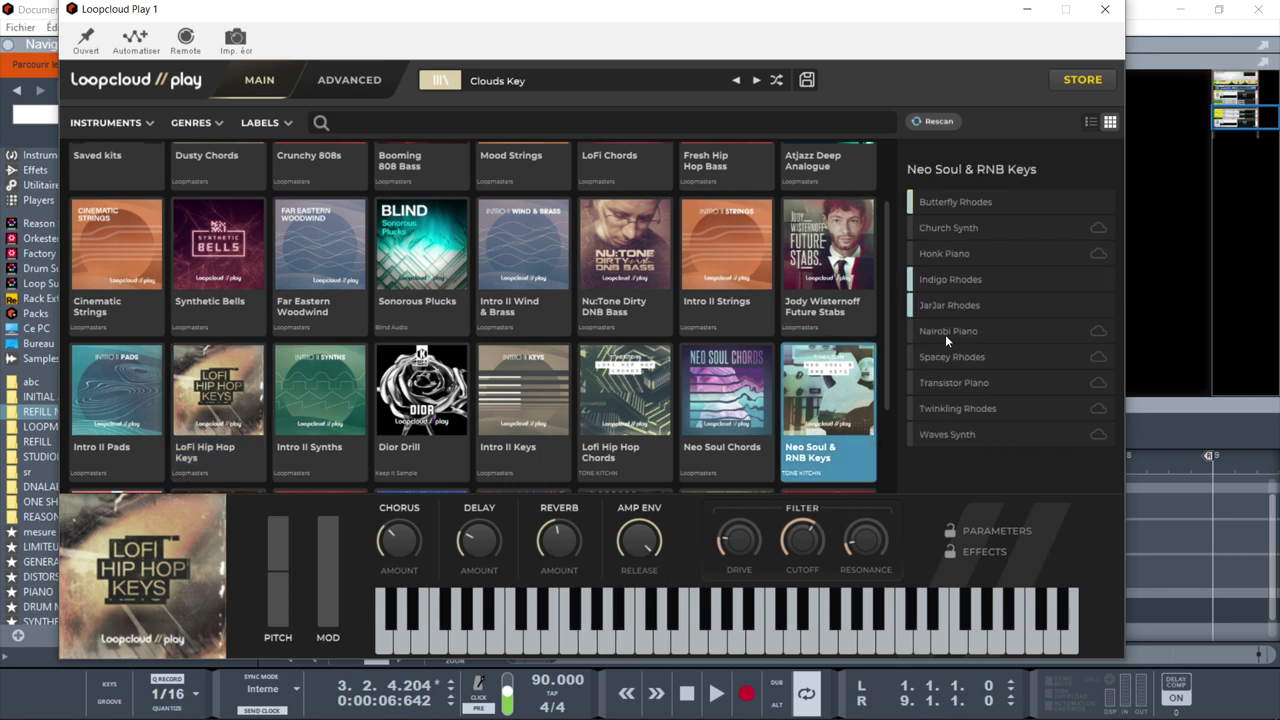
click(964, 278)
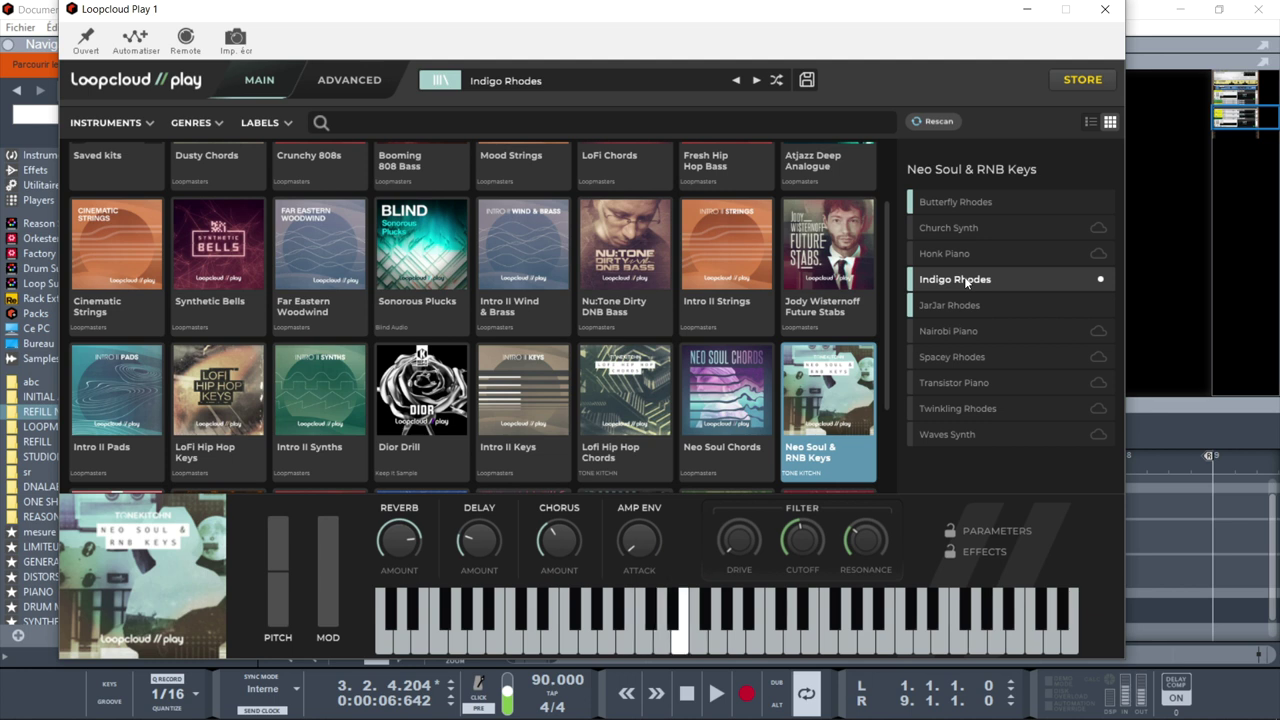
Open Indigo Rhodes' main controls, raise the filter cutoff and drive, reduce the reverb amount, and increase the amp envelope attack
click(279, 81)
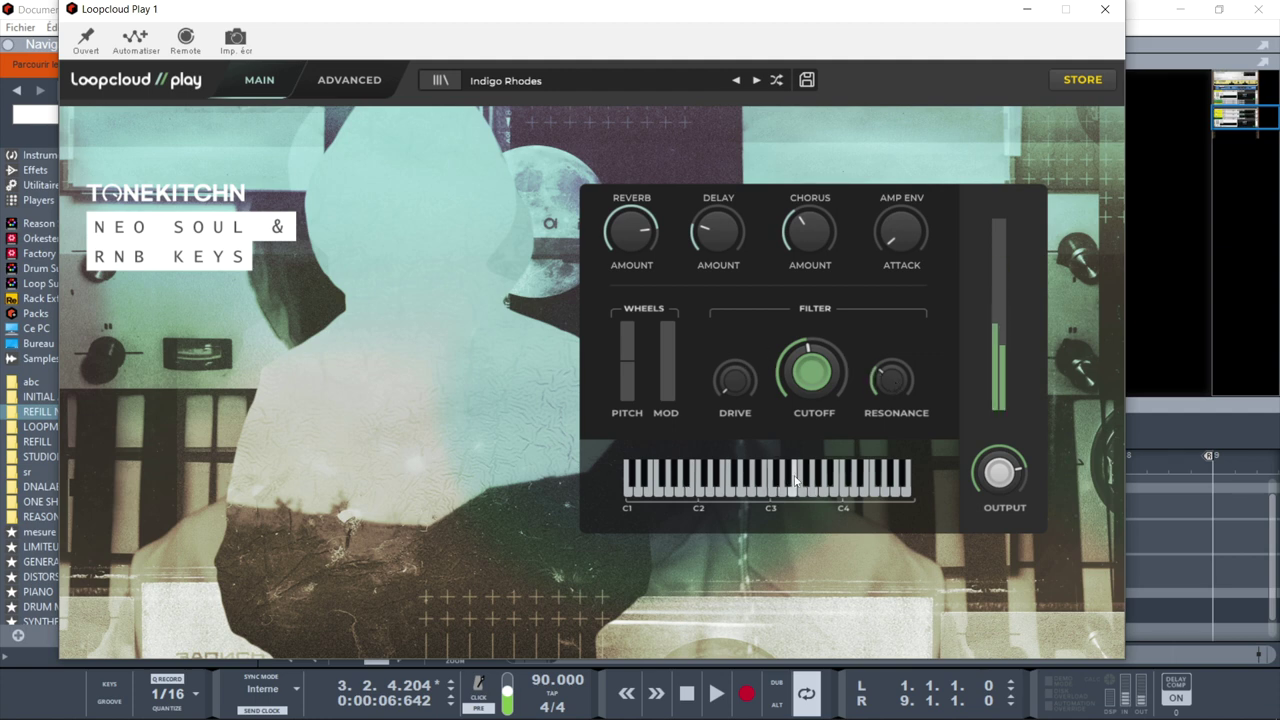
drag(817, 390, 788, 310)
drag(741, 378, 749, 337)
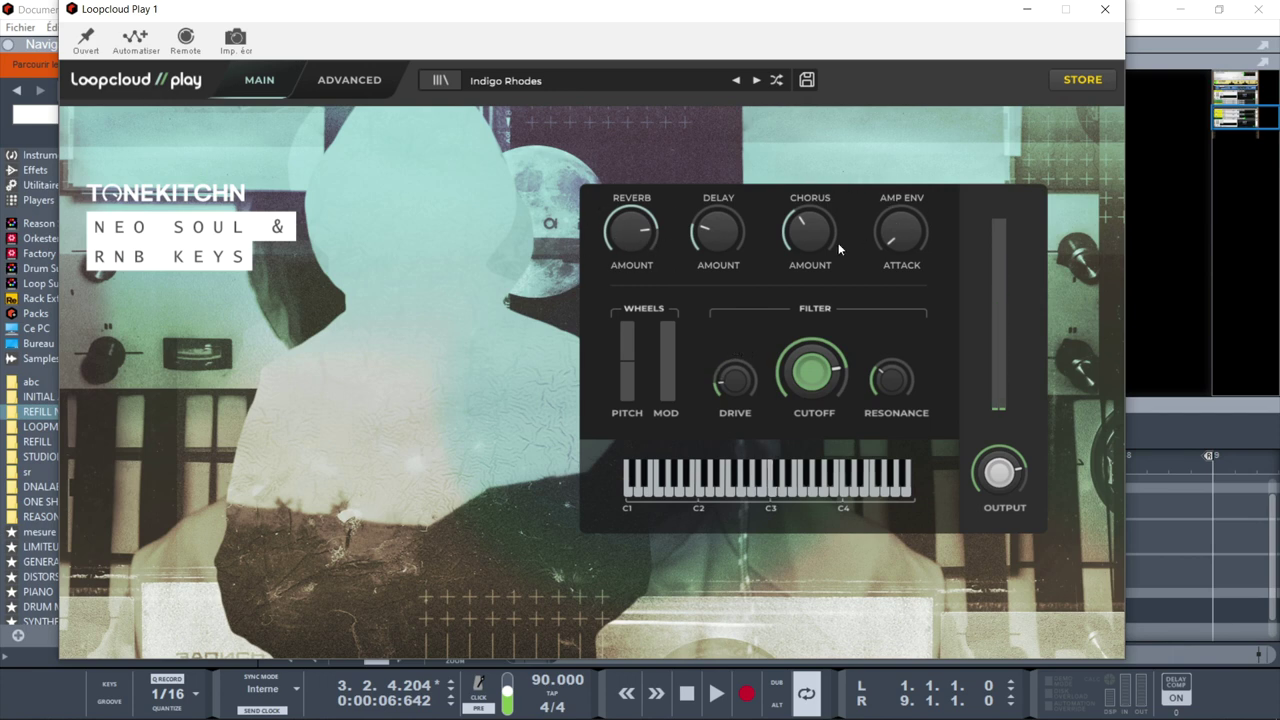
drag(638, 255, 643, 266)
drag(899, 240, 908, 180)
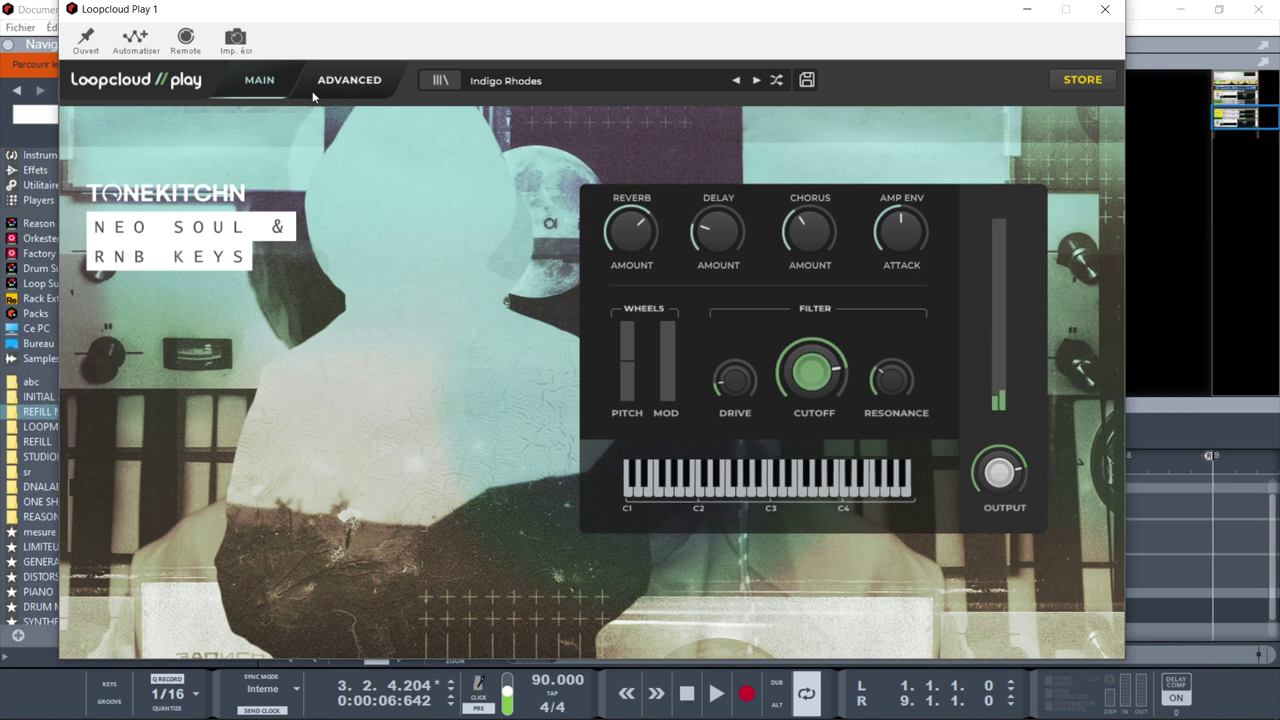
Open the advanced settings and review the Delay slot's effect types and the assignable targets for the Reverb Amount easy control
click(345, 82)
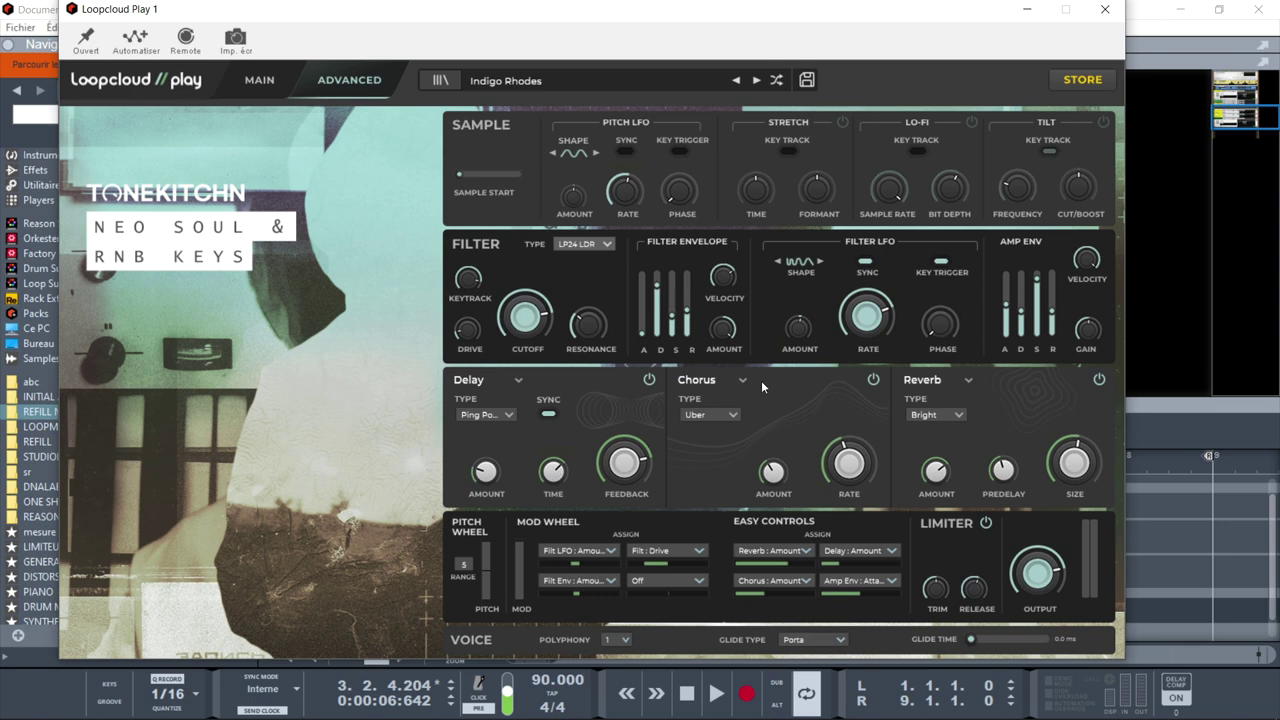
click(515, 379)
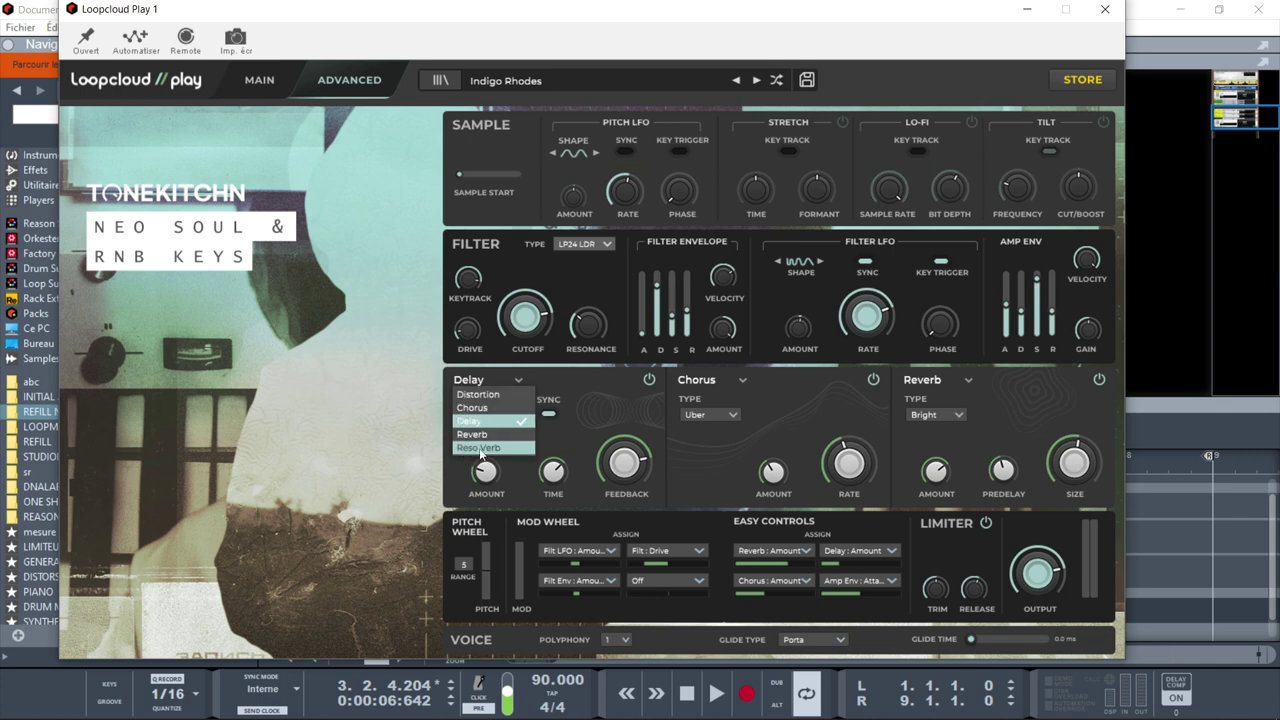
click(799, 446)
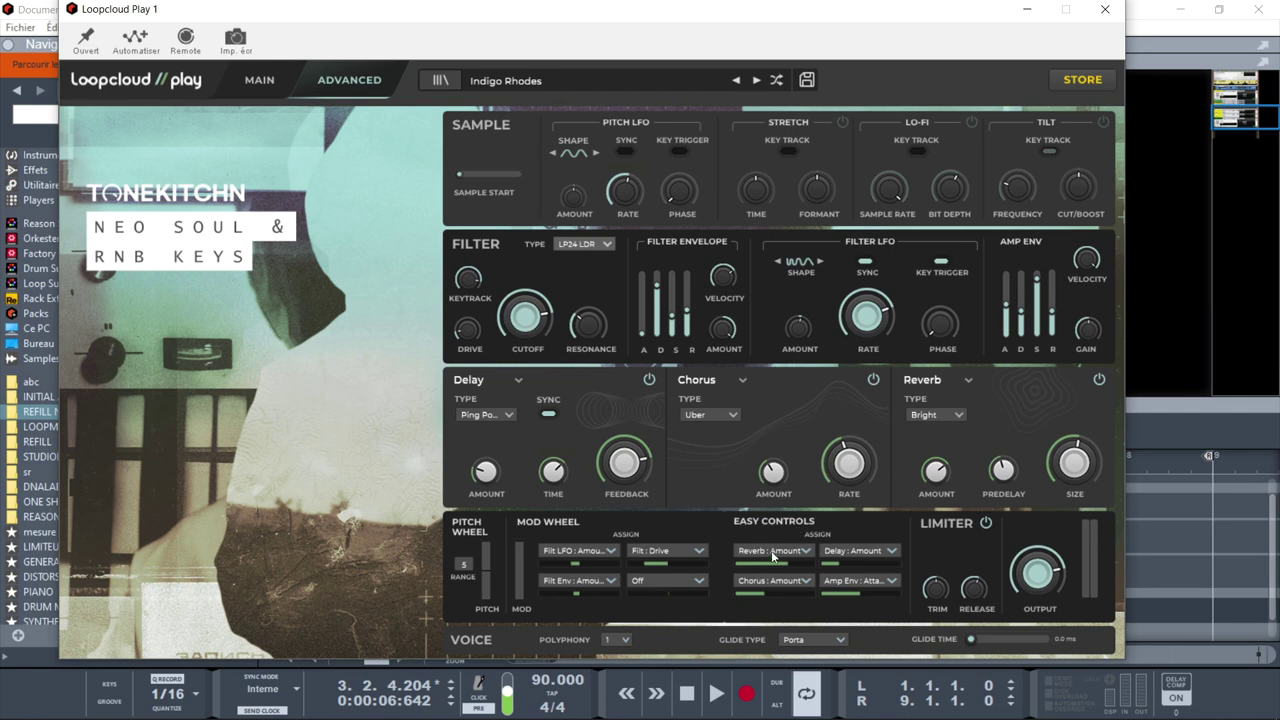
click(805, 550)
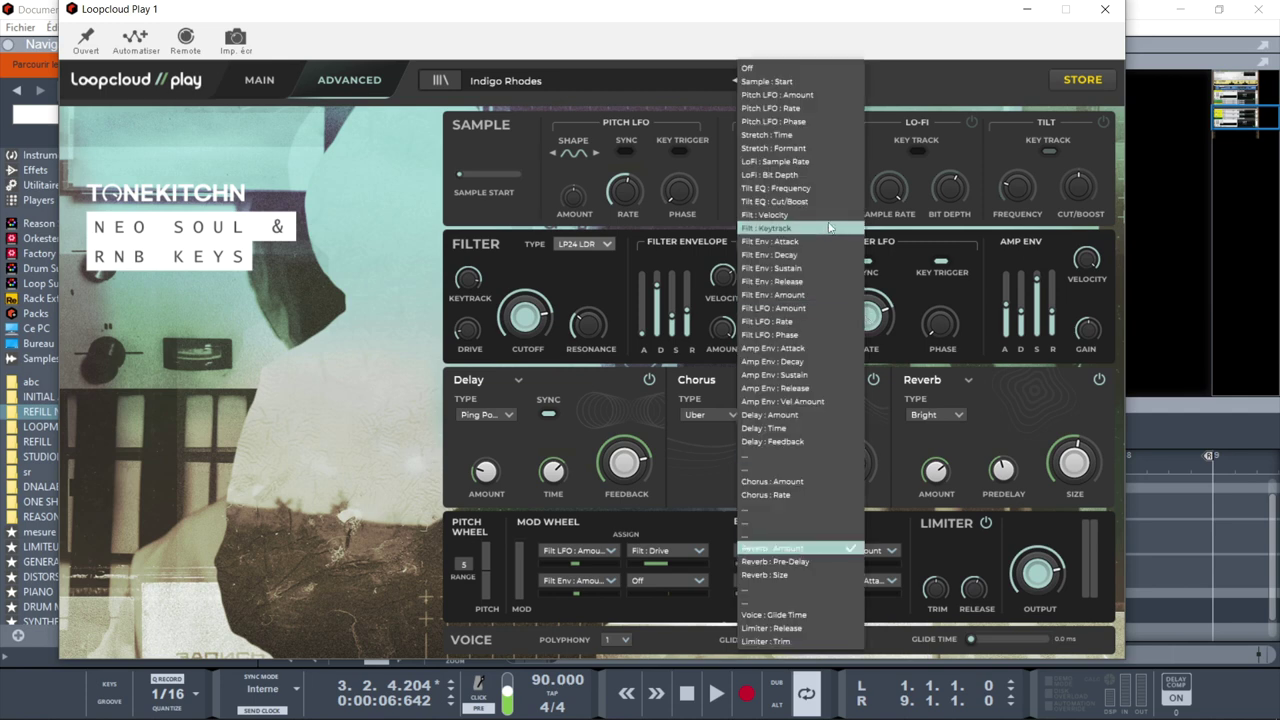
click(680, 115)
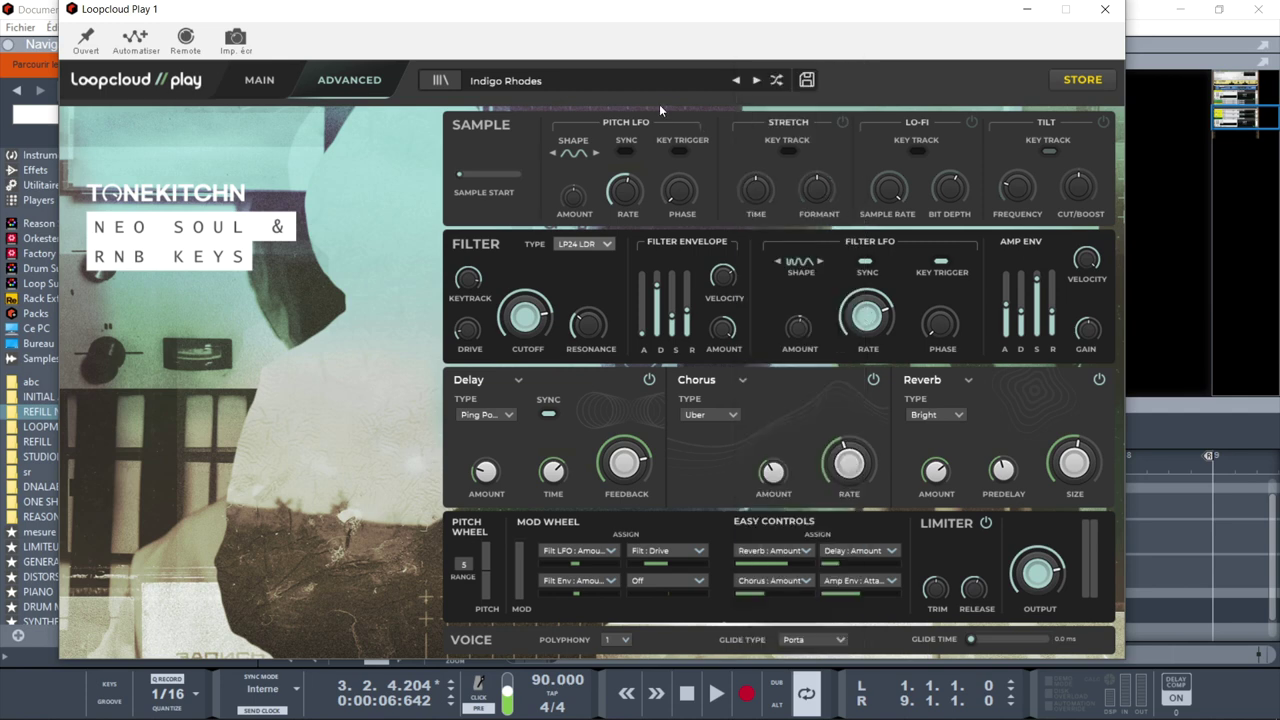
Compare the main controls with the advanced settings and review the targets available for the first mod wheel assignment
click(257, 88)
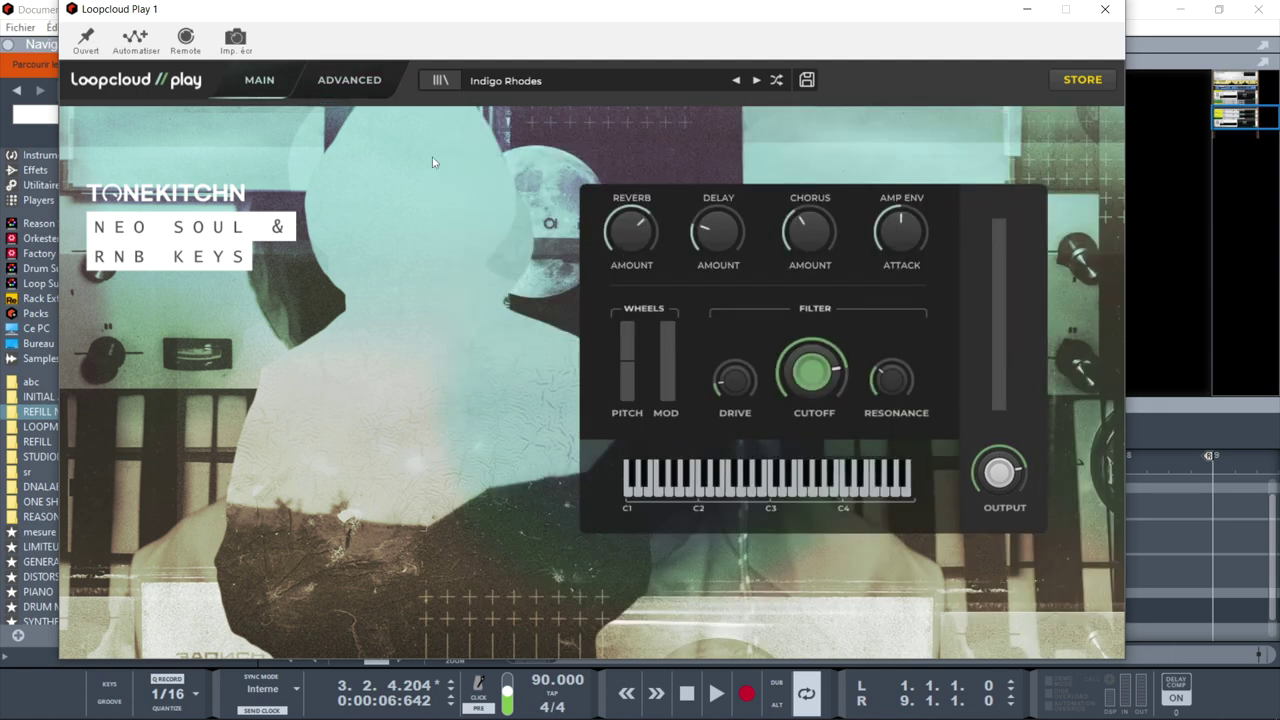
click(349, 75)
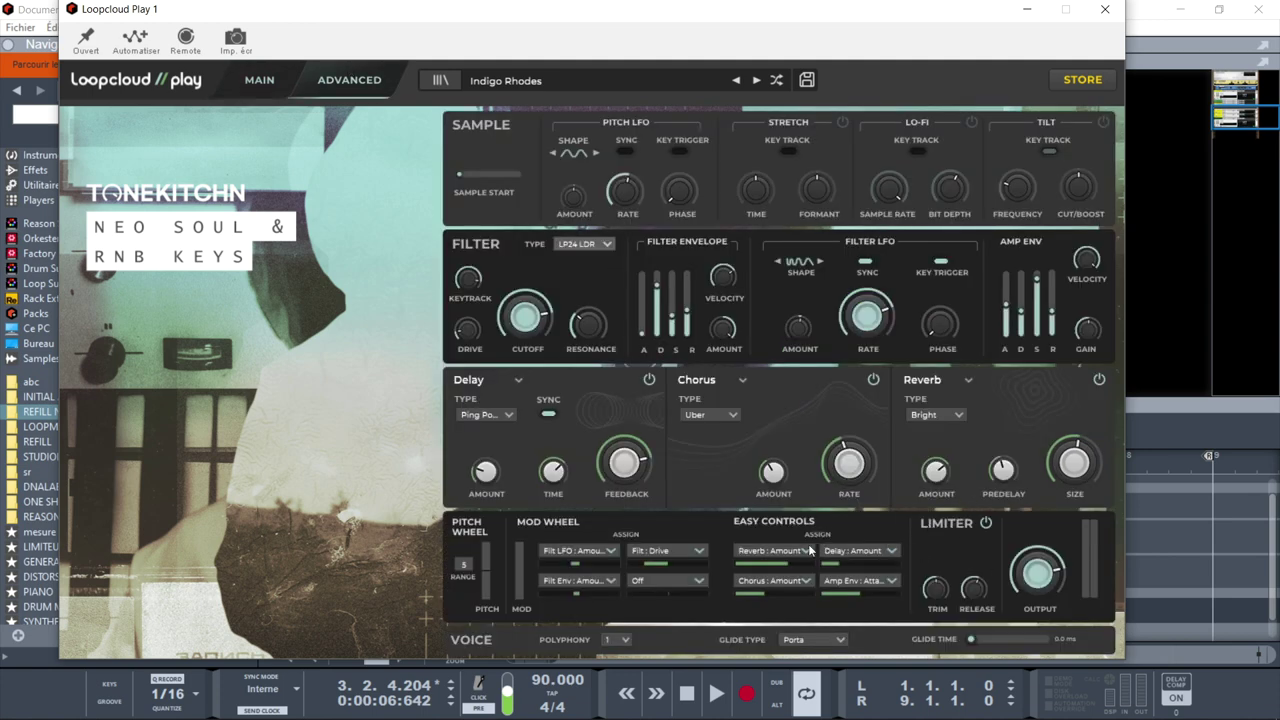
click(608, 548)
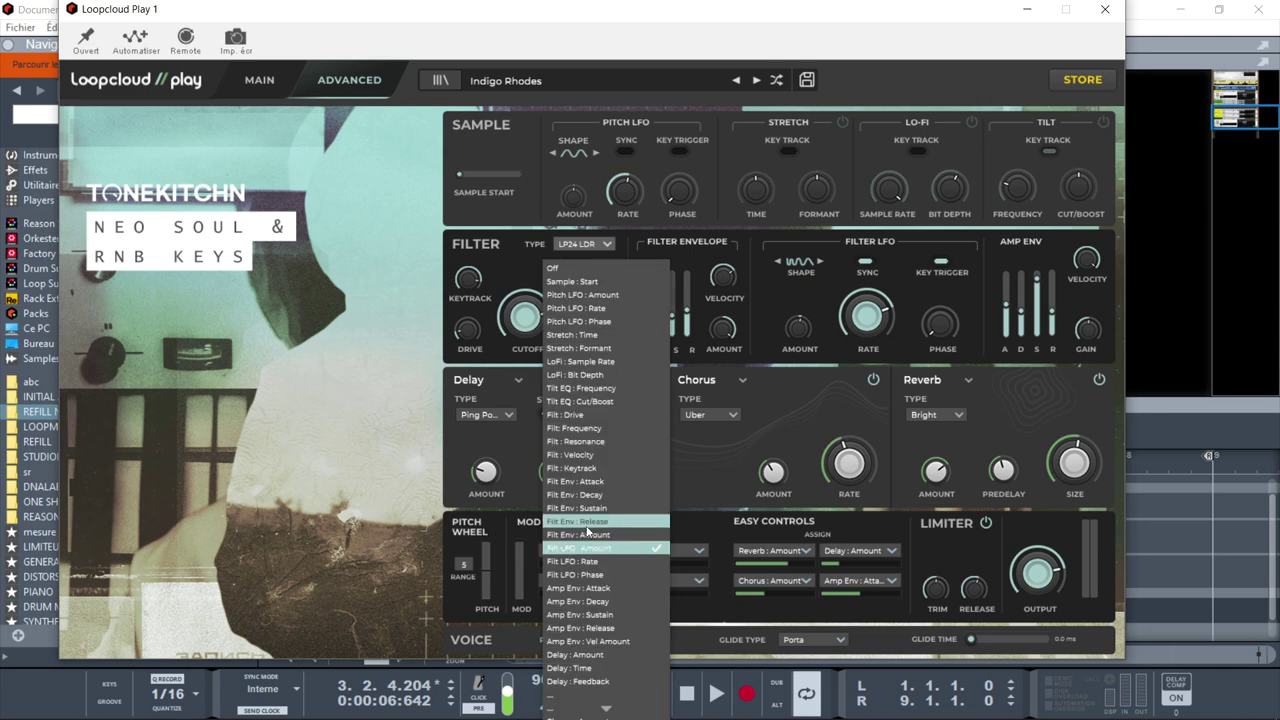
click(679, 519)
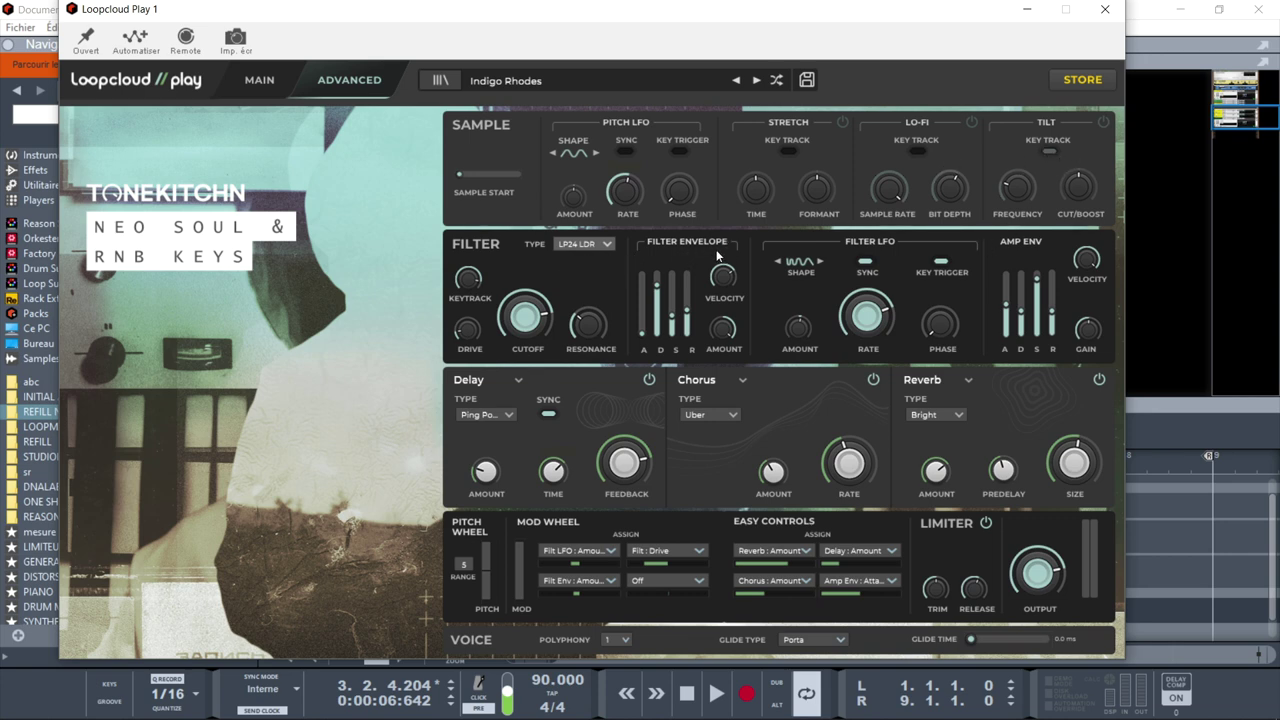
Advance the Filter LFO of Indigo Rhodes through its waveforms to a different shape
click(866, 261)
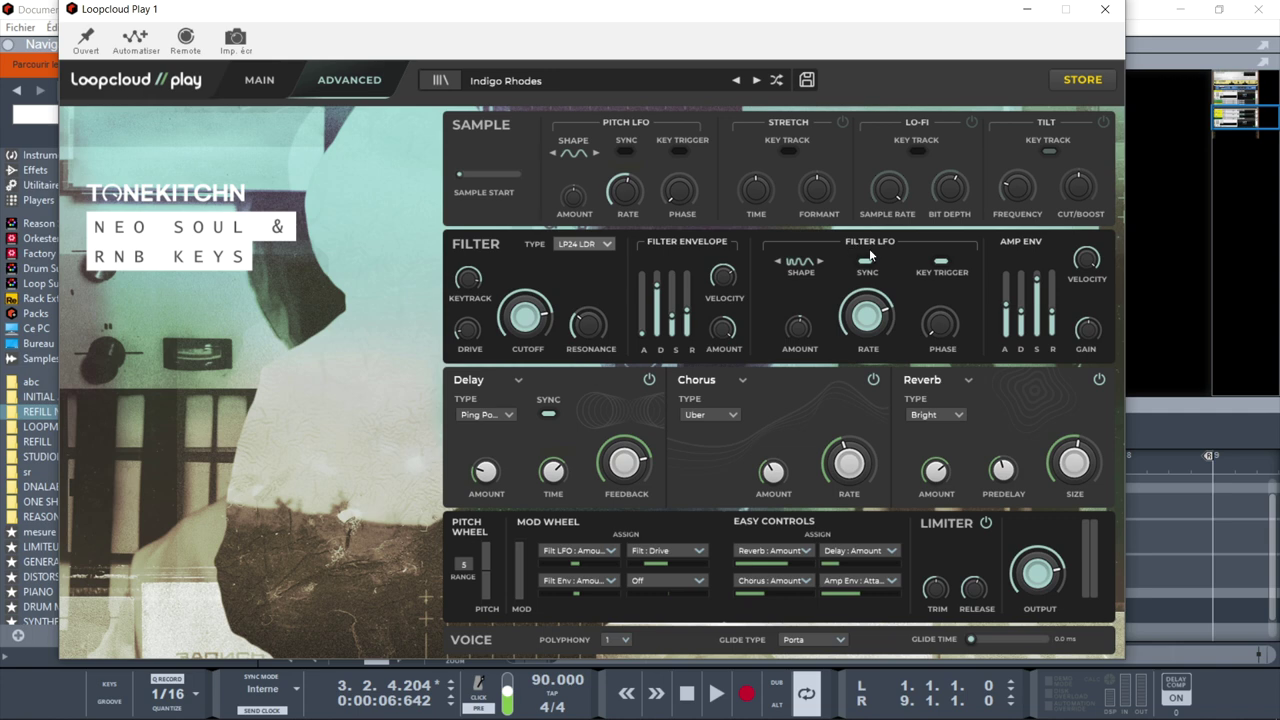
click(820, 262)
click(820, 262)
click(820, 262)
click(820, 262)
click(820, 262)
Review the voice polyphony and glide type options and raise the glide time to about 86 ms
click(620, 641)
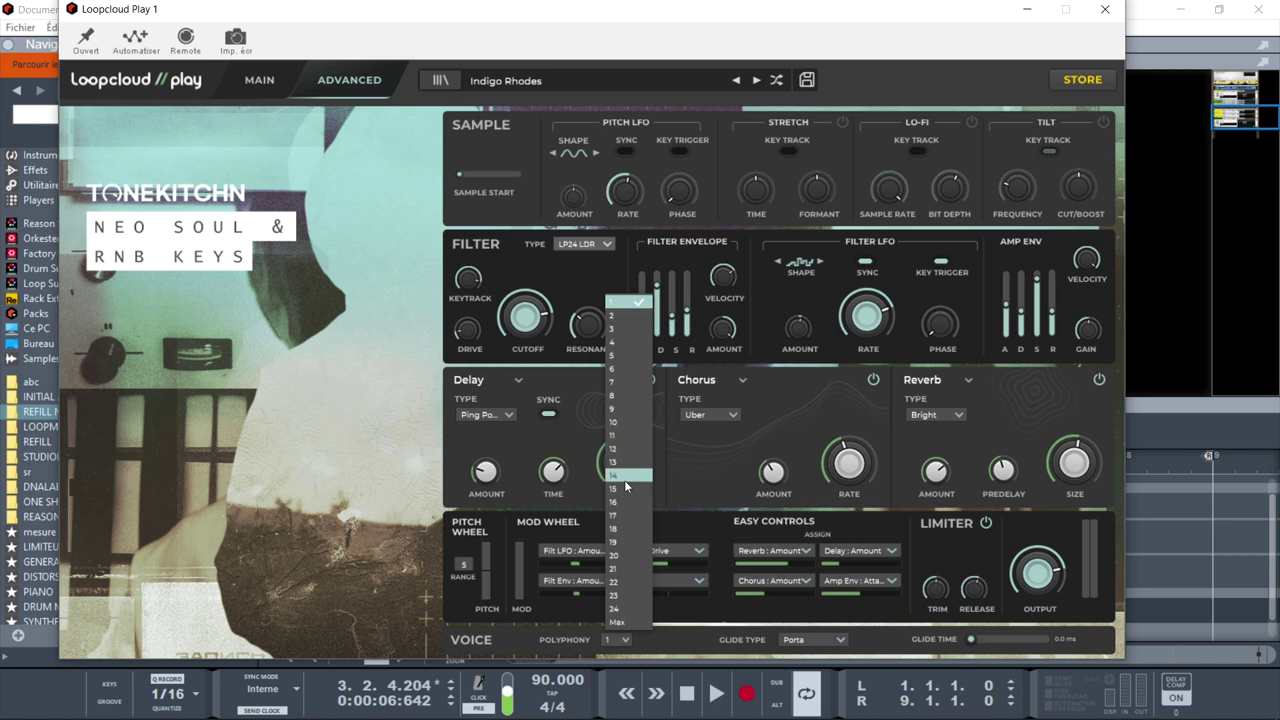
click(836, 640)
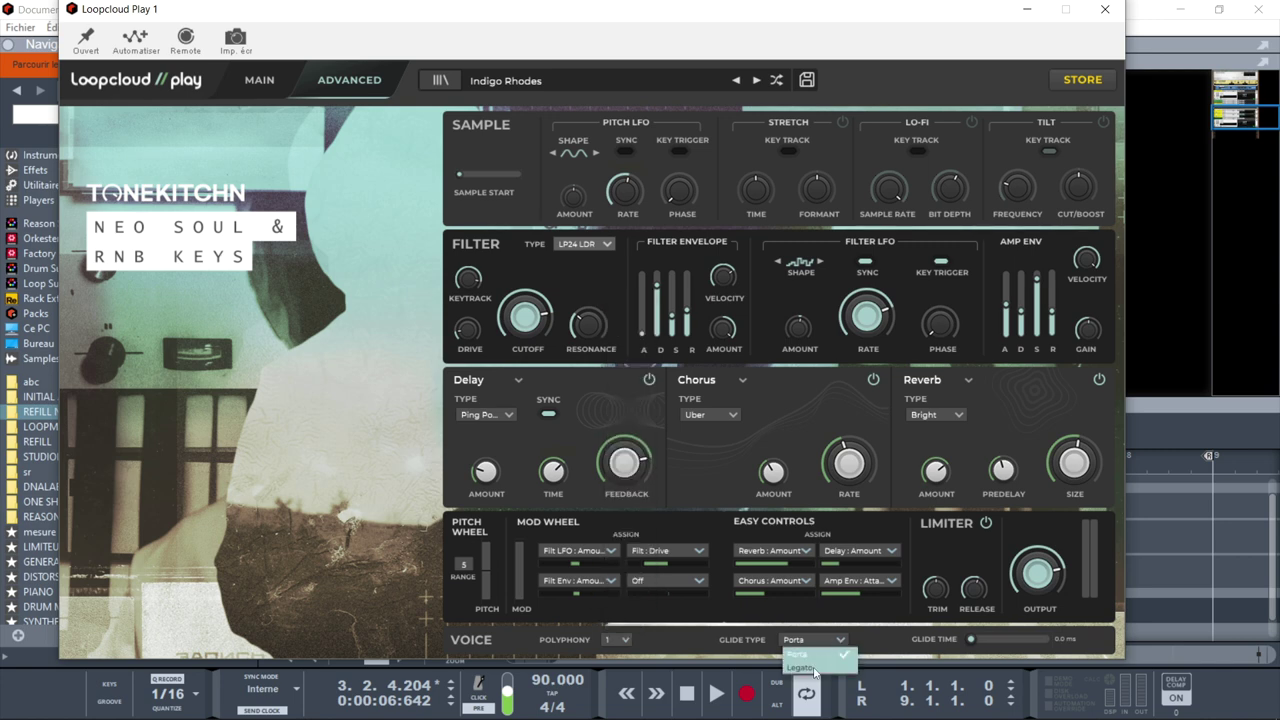
click(932, 640)
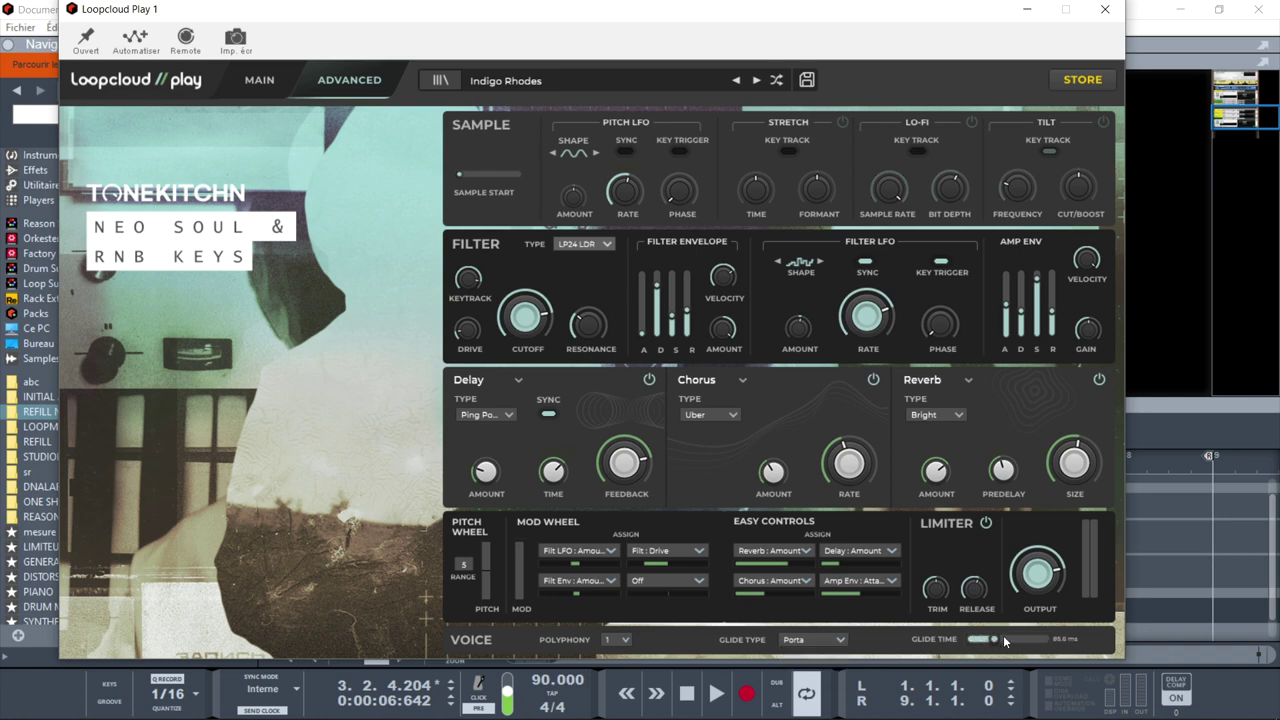
Return to the instrument library and audition Bride Bass from the Crunchy 808s pack
click(438, 82)
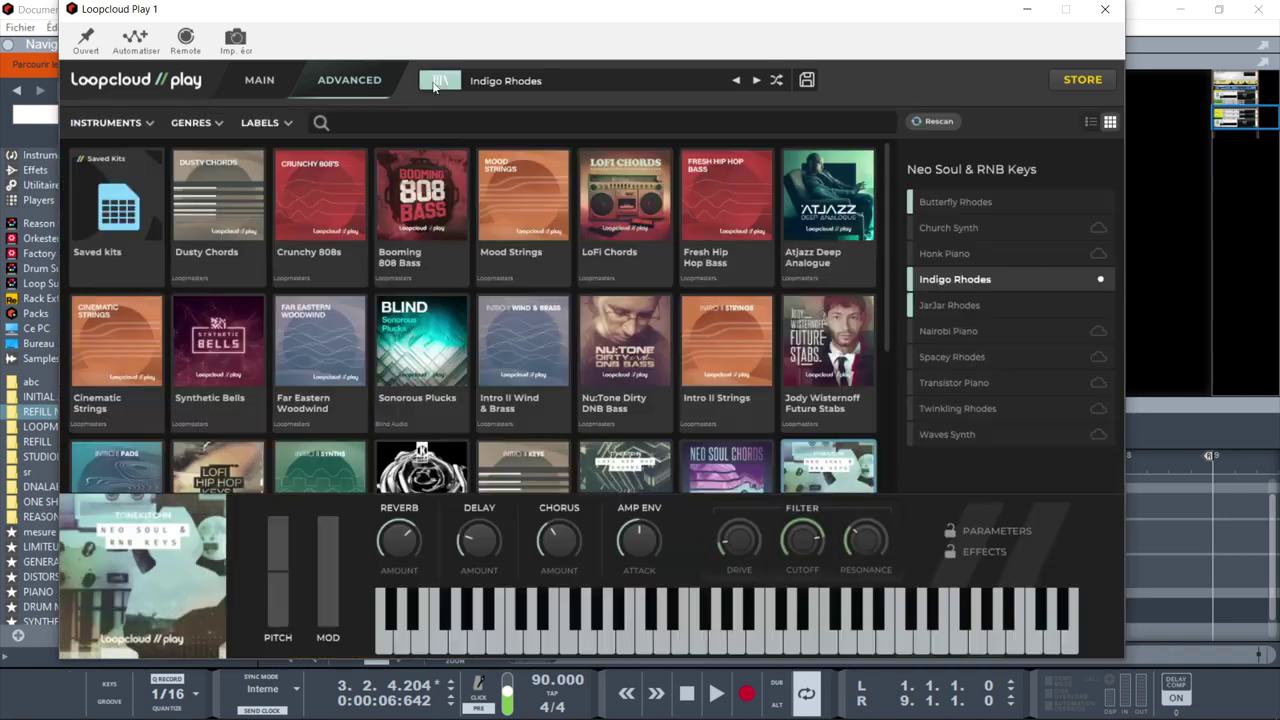
click(428, 212)
click(308, 212)
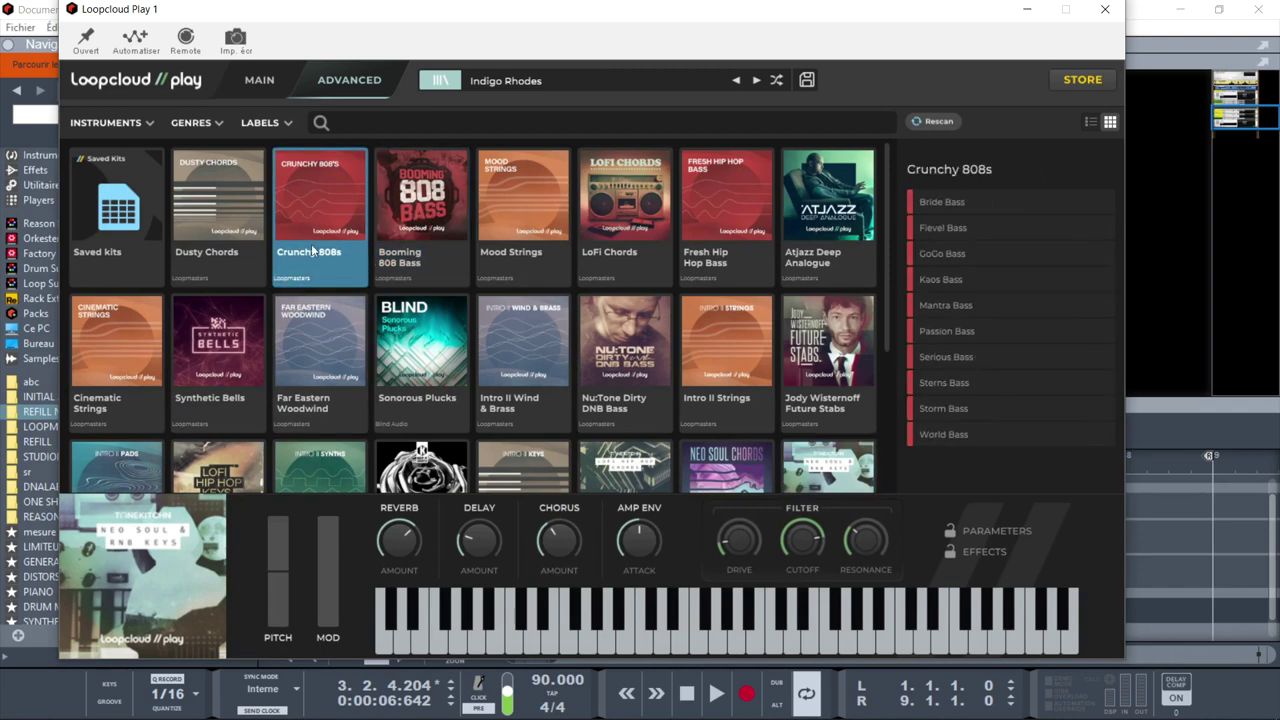
click(945, 202)
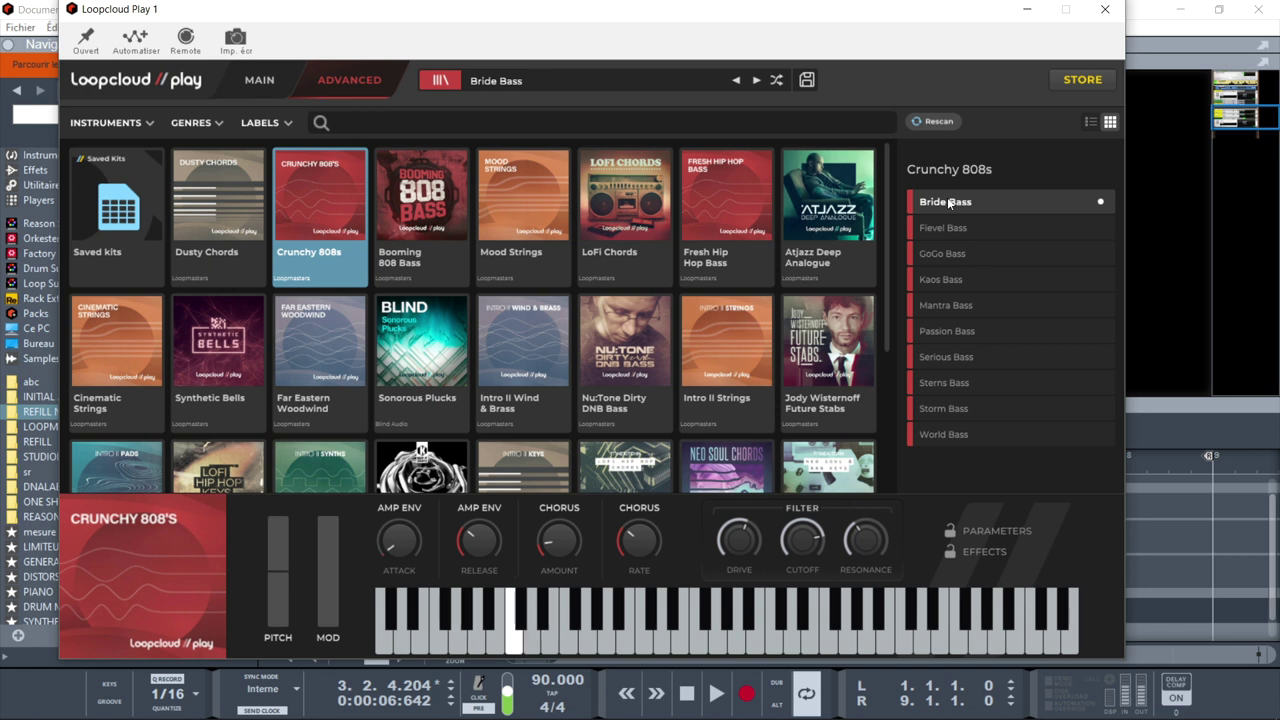
Audition 808 Bass 02 and 808 Bass 03 from the Booming 808 Bass pack
click(420, 195)
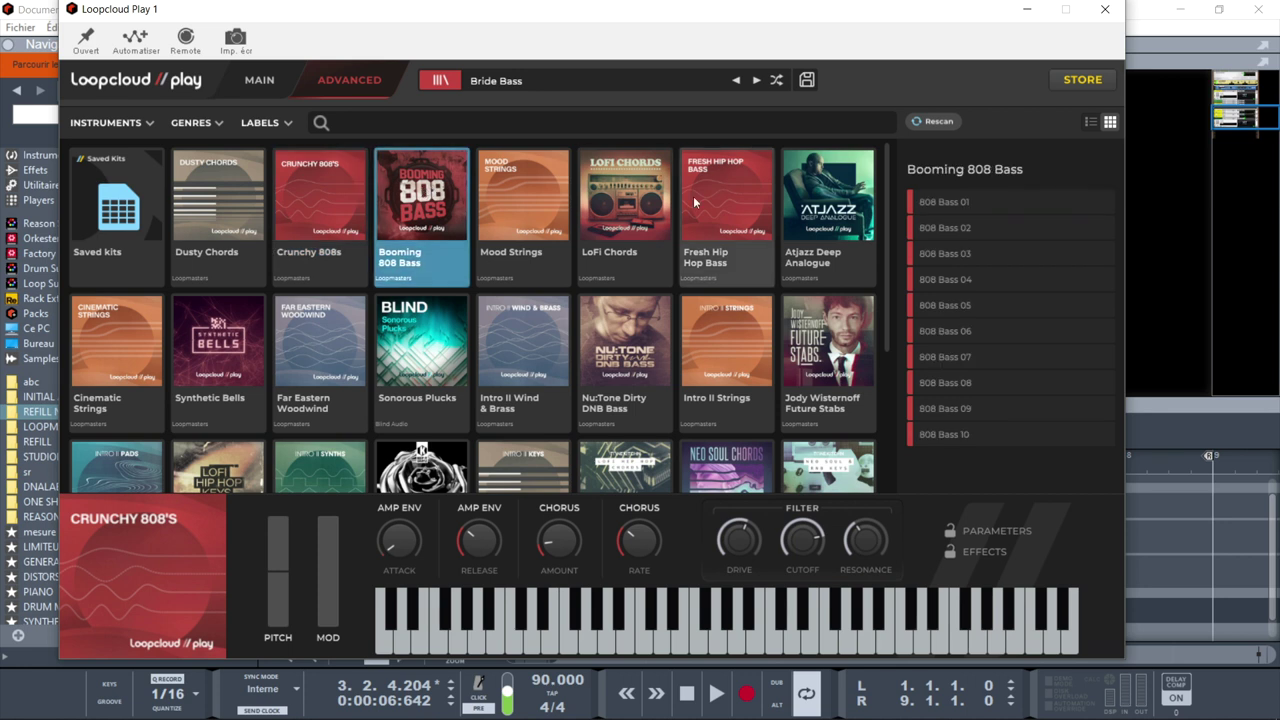
click(935, 227)
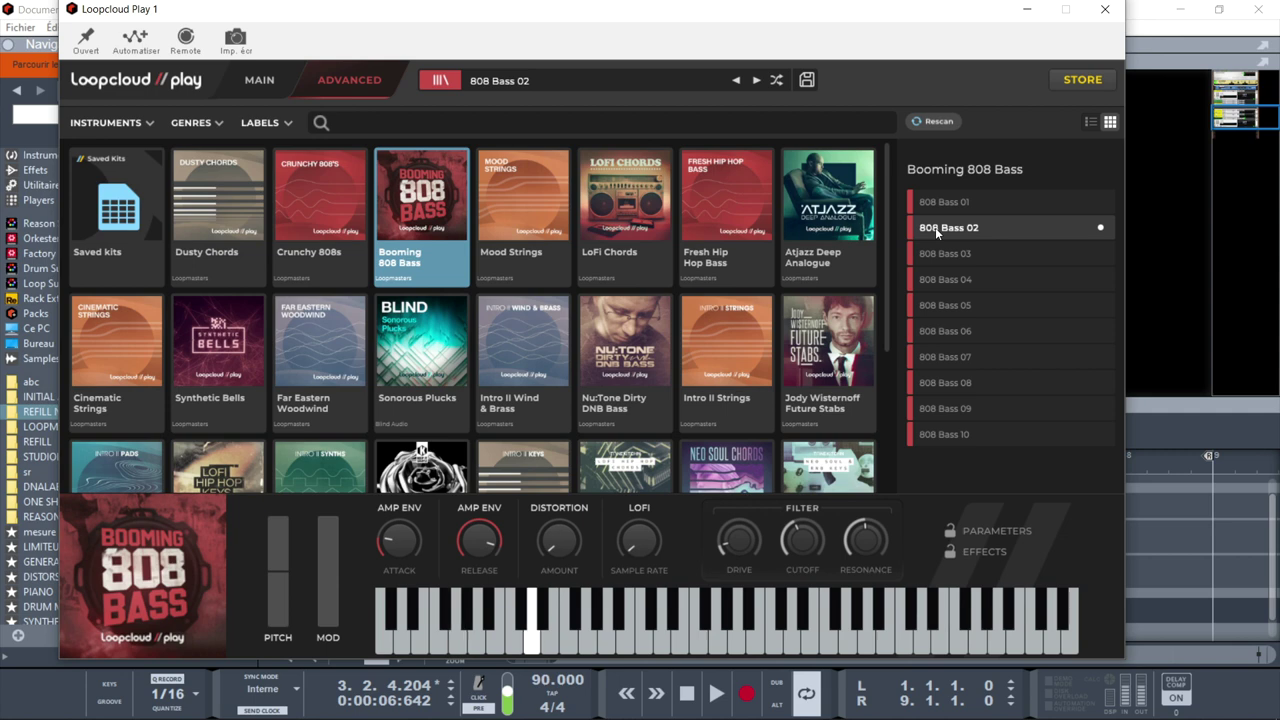
click(962, 258)
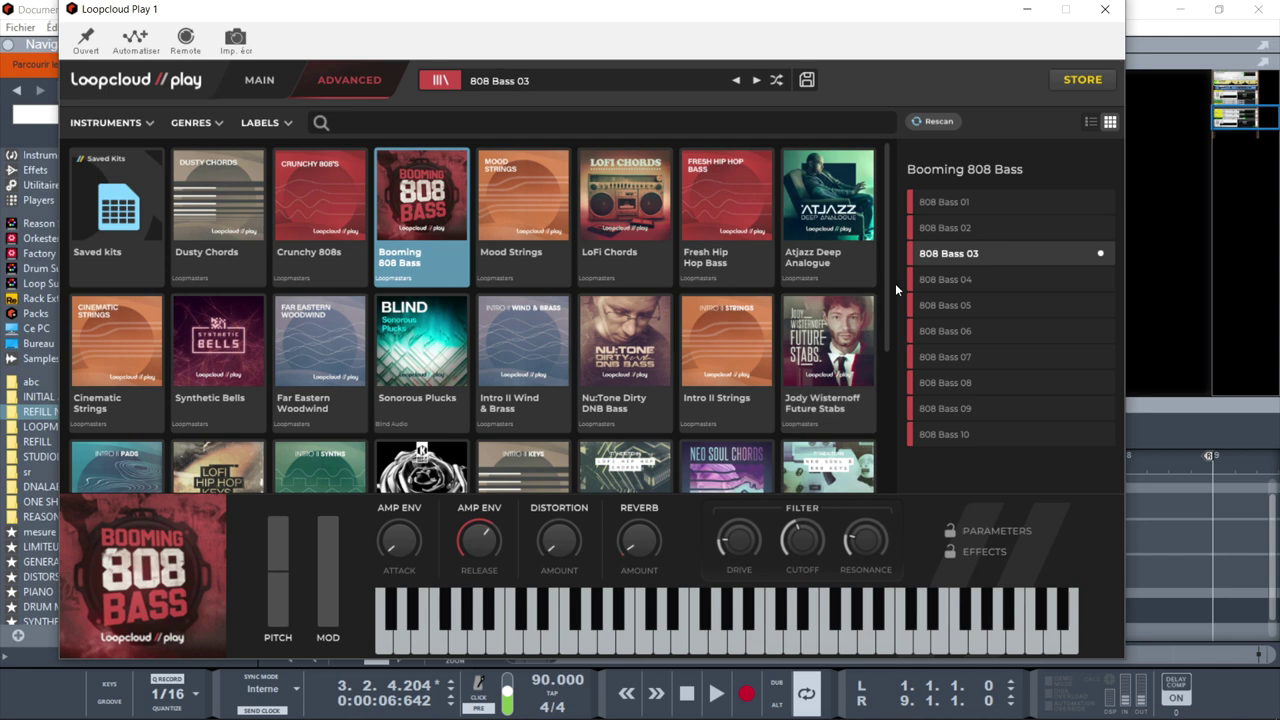
Audition String 01 and String 02 from the Dark Cinema Strings pack
drag(888, 319, 886, 476)
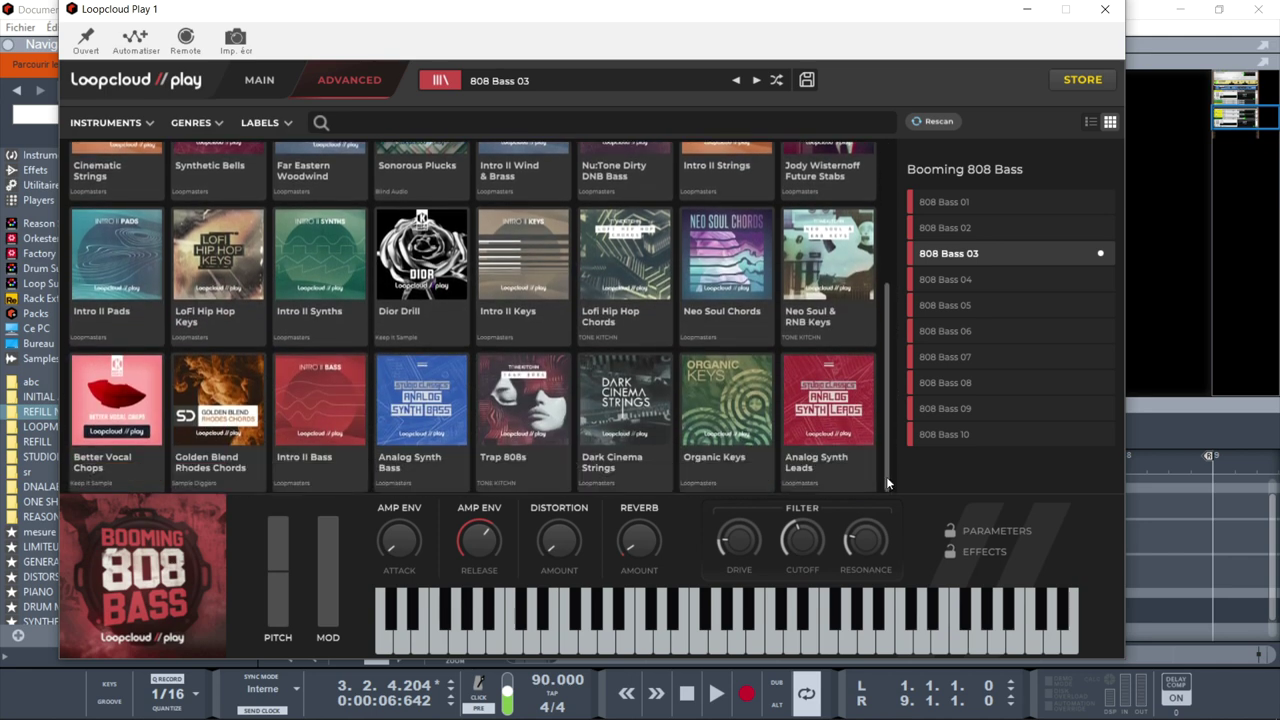
click(631, 391)
click(946, 207)
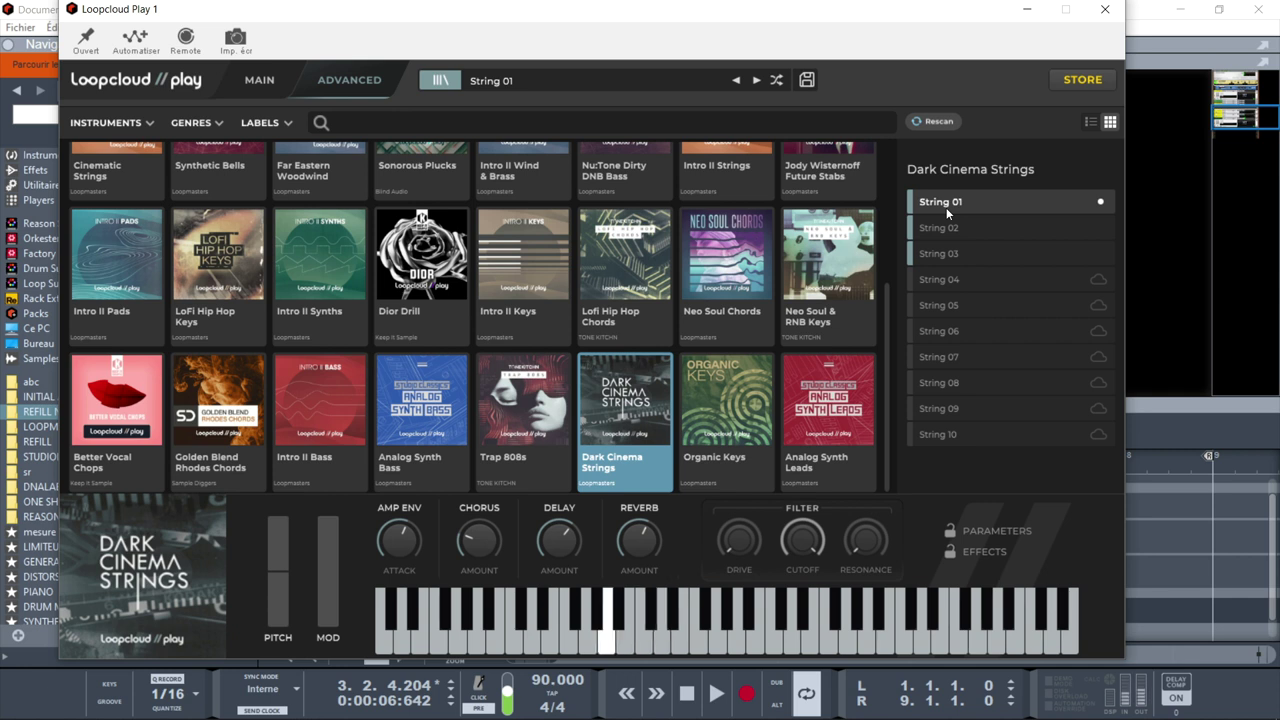
click(958, 227)
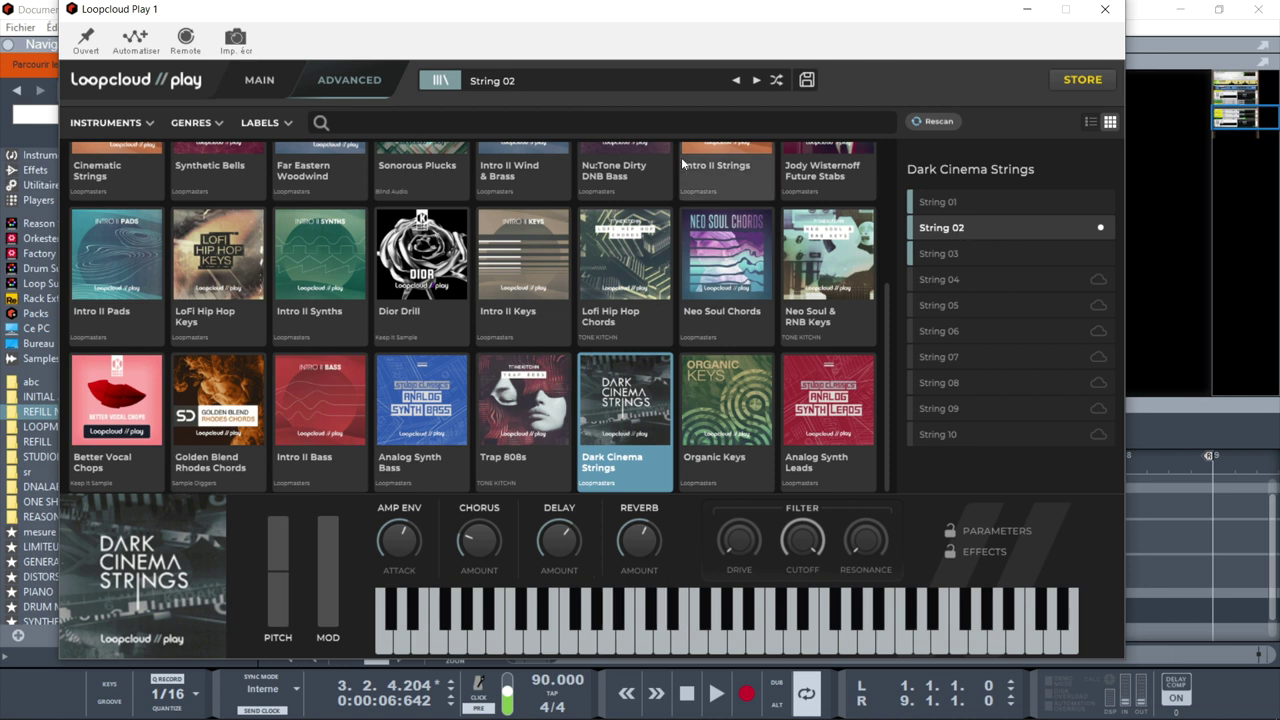
Audition Ammo Vox, Better Vox, Blame Vox and Lonely Vox from the Better Vocal Chops pack
click(86, 428)
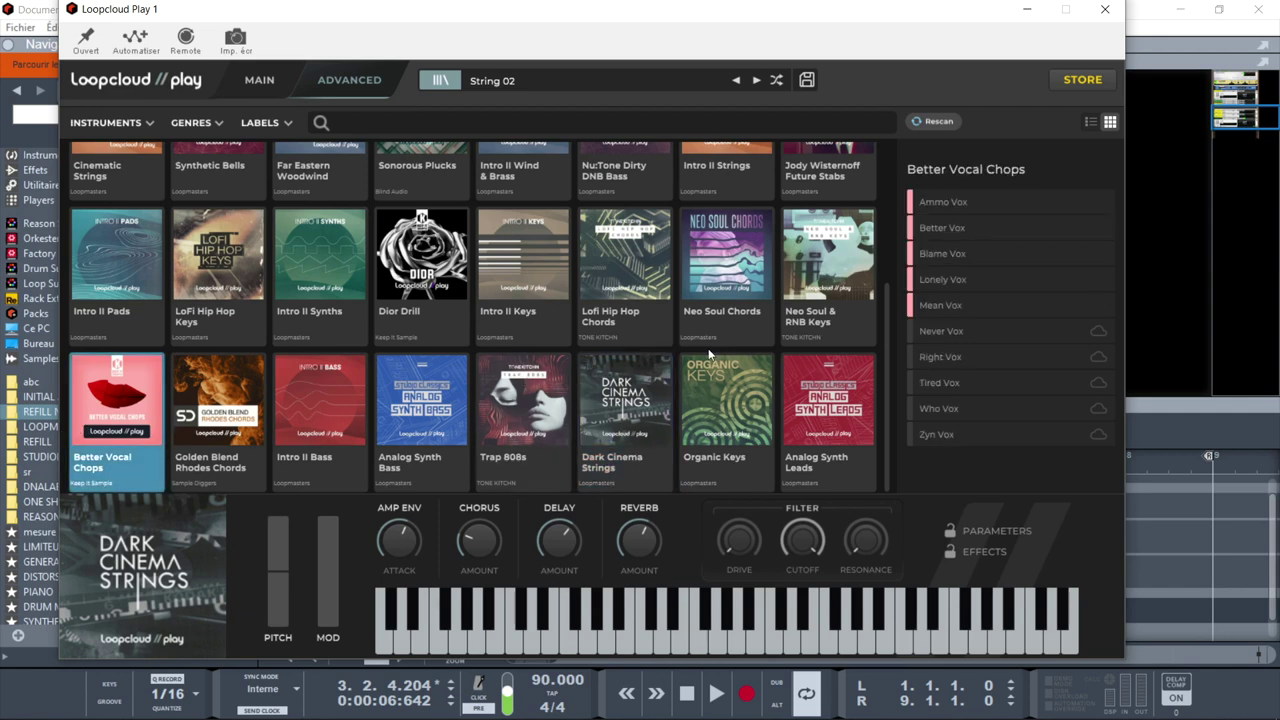
click(980, 201)
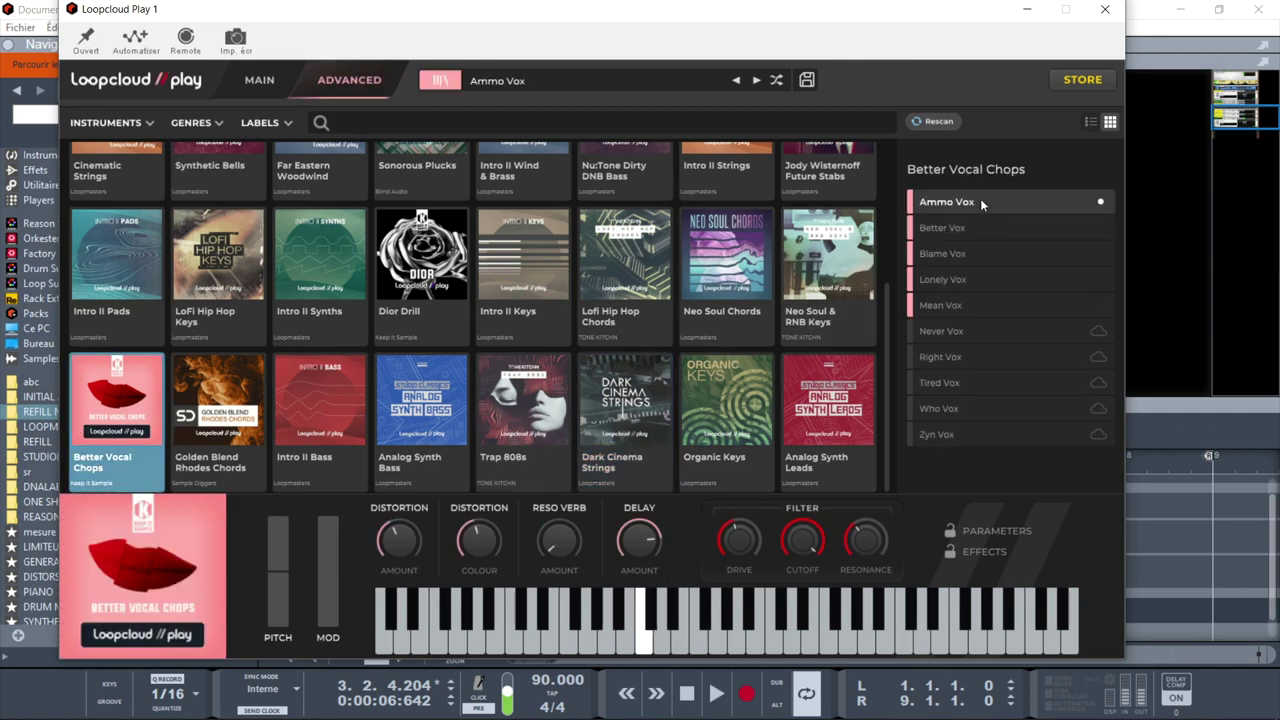
click(960, 229)
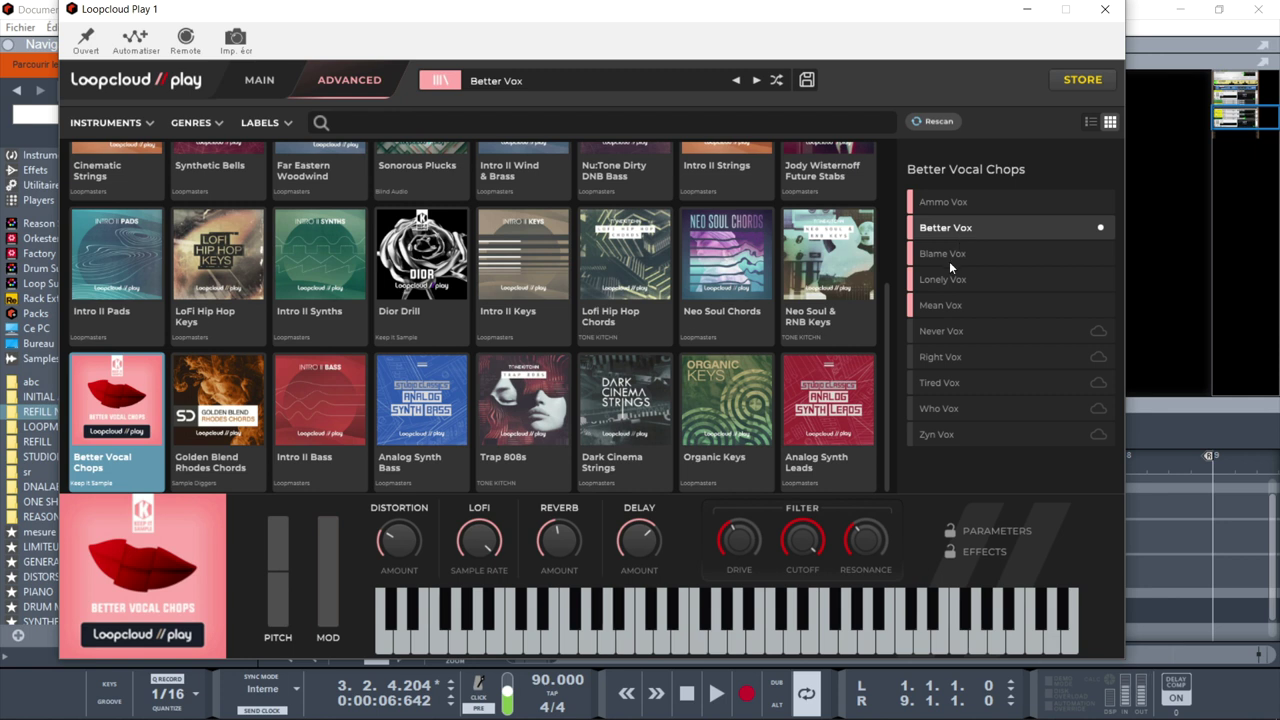
click(949, 256)
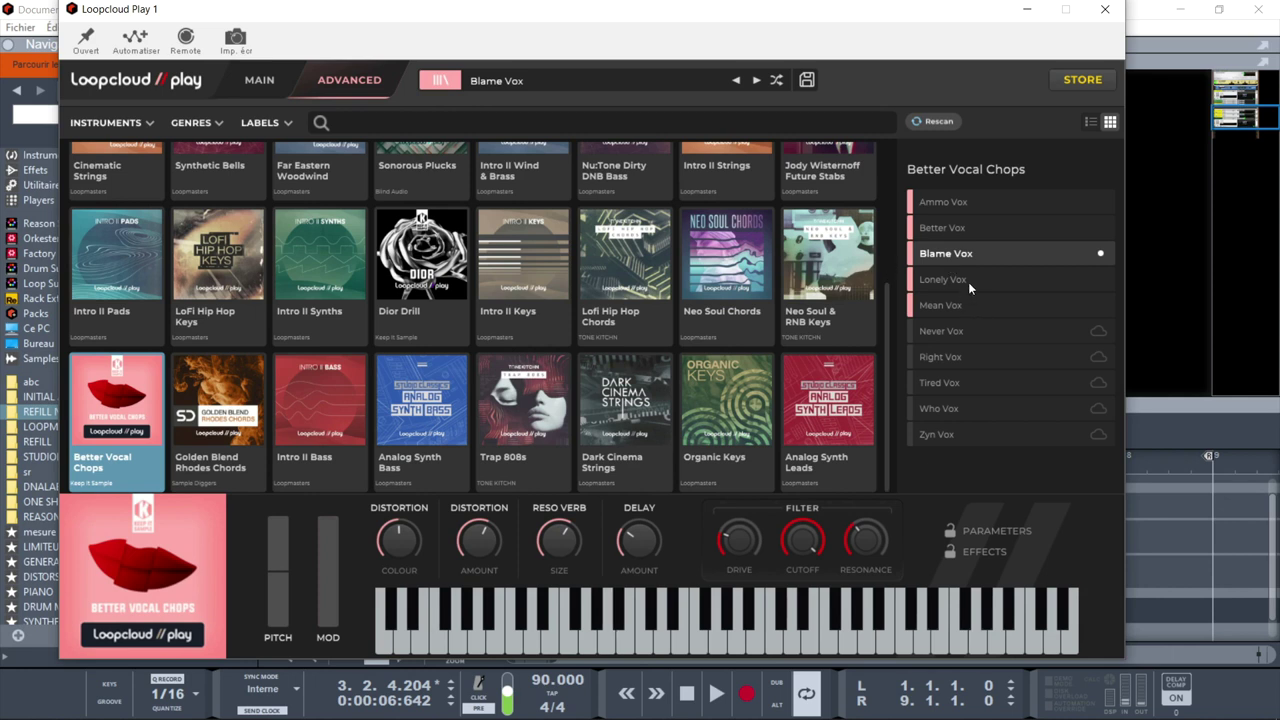
click(968, 282)
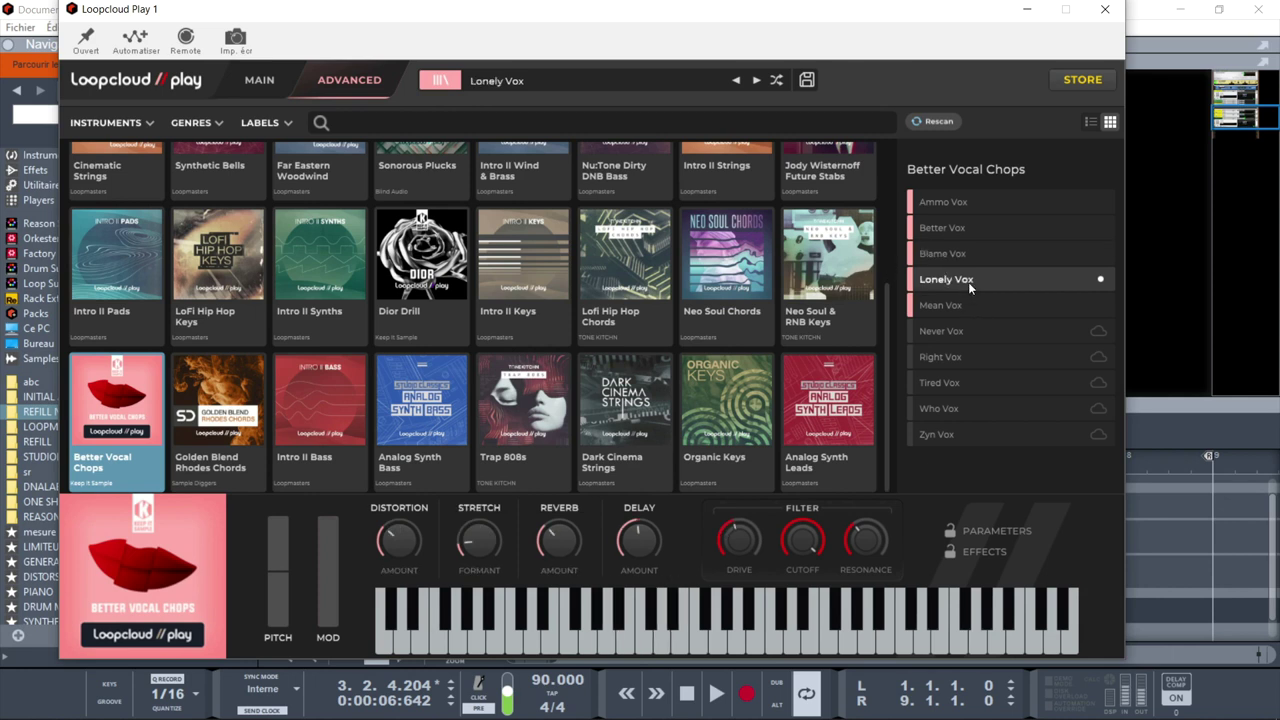
Audition Rhodes 01 and Rhodes 02 from Golden Blend Rhodes Chords, and load Almost Piano from Organic Keys
click(255, 403)
click(955, 204)
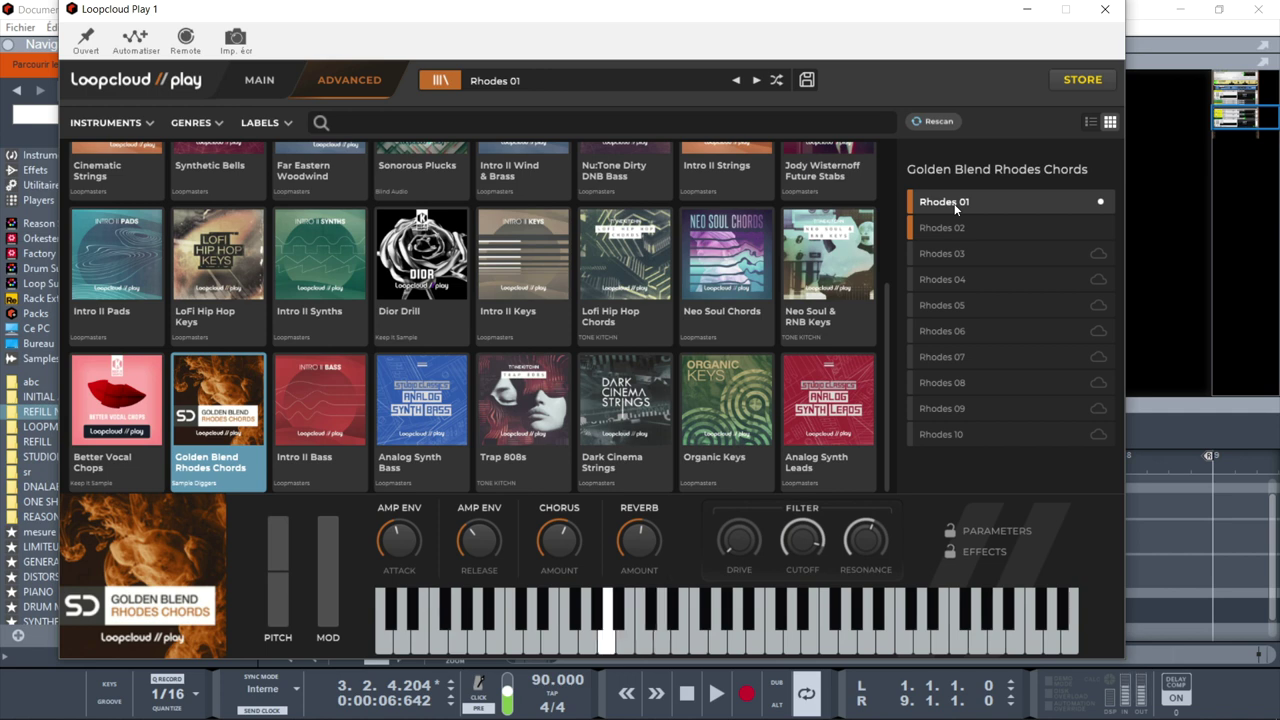
click(956, 229)
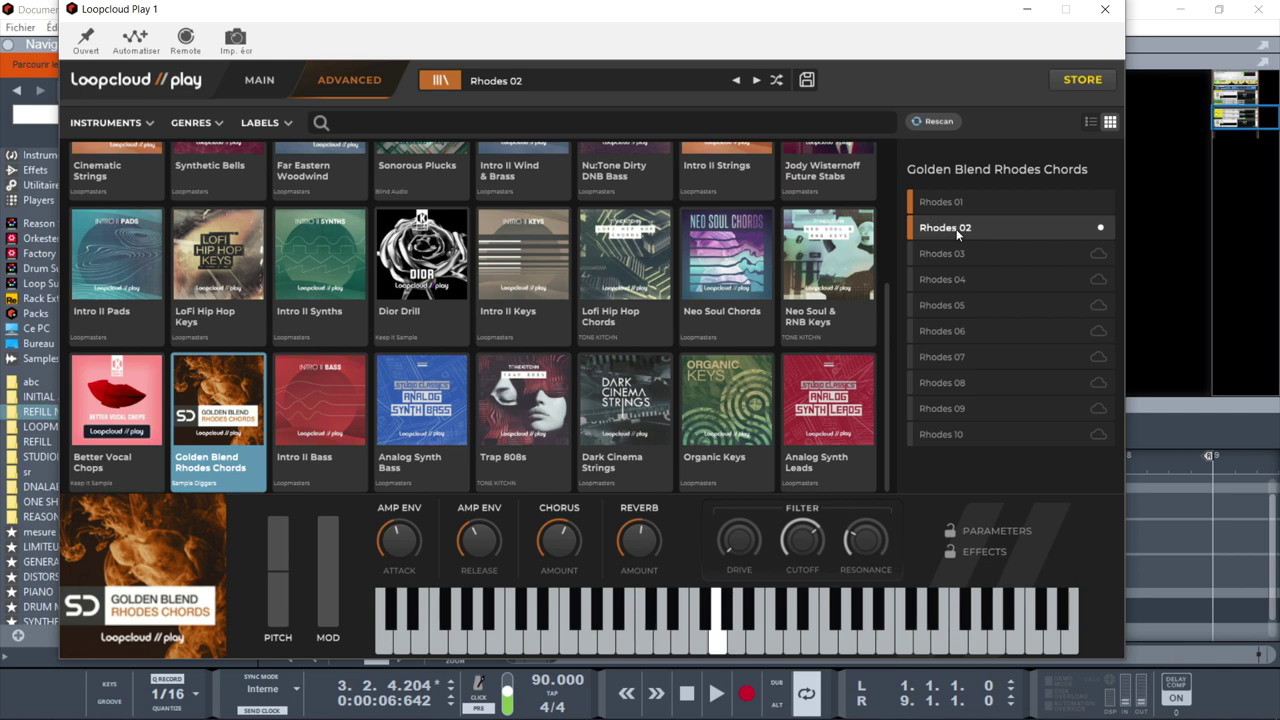
click(726, 420)
click(941, 204)
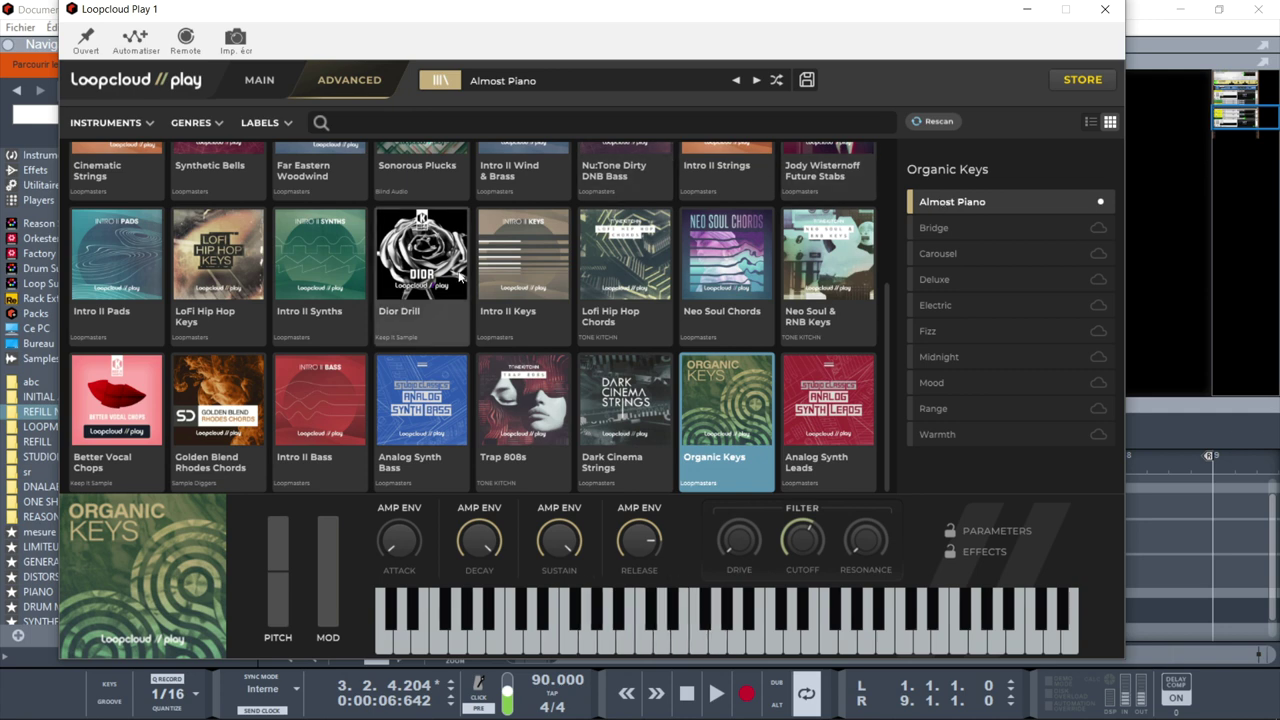
Audition 808 Destroyer and 808 Riot from the Dior Drill pack
click(437, 264)
click(962, 228)
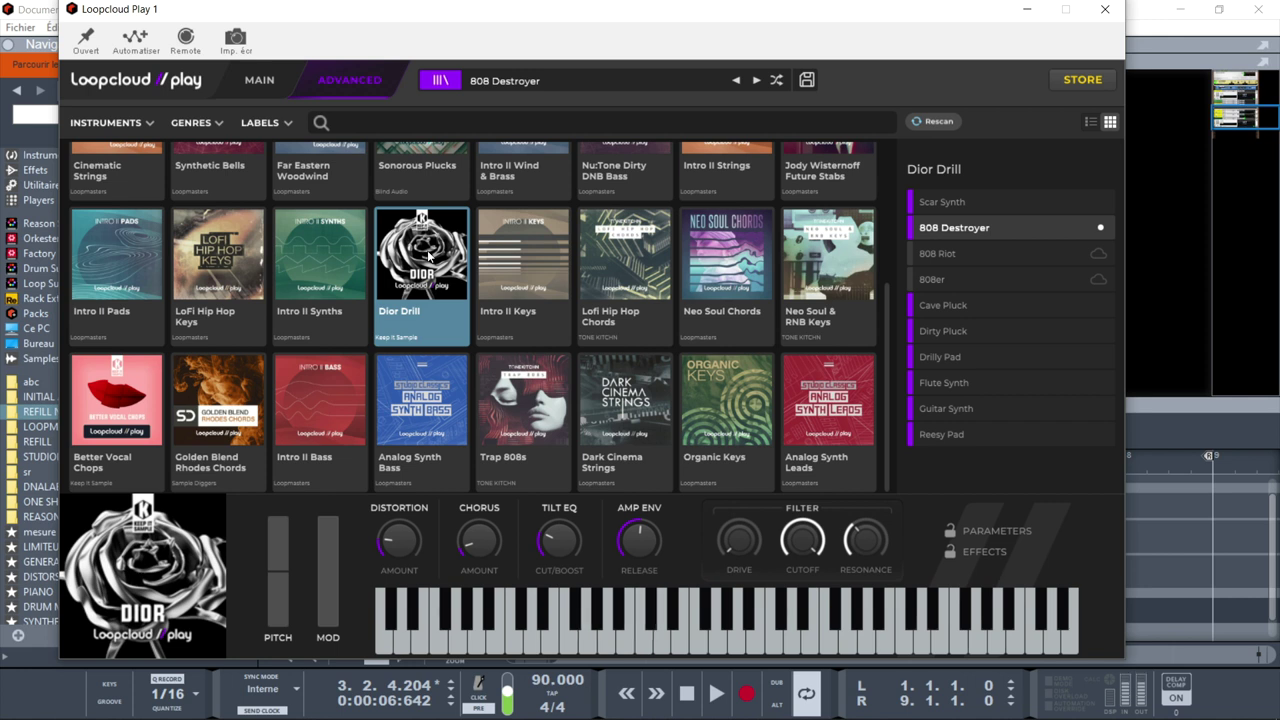
click(964, 250)
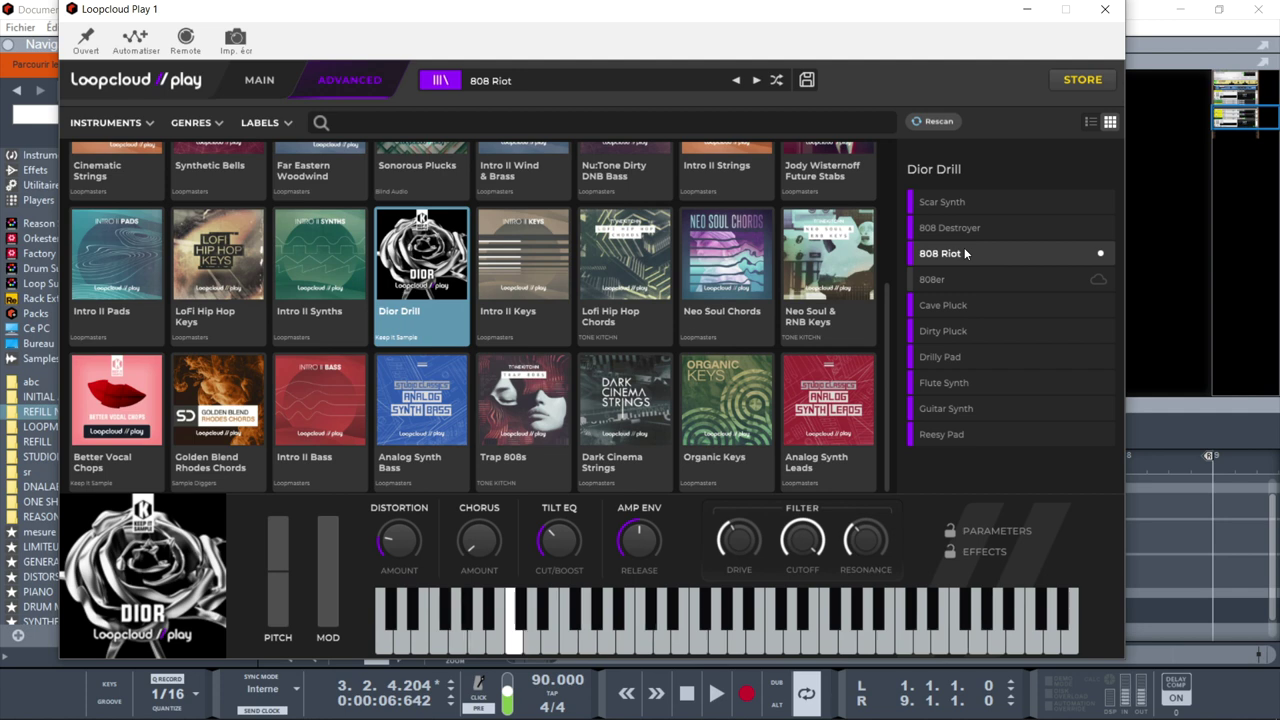
Load the 808er preset from the Dior Drill pack and show its main and advanced controls
click(956, 276)
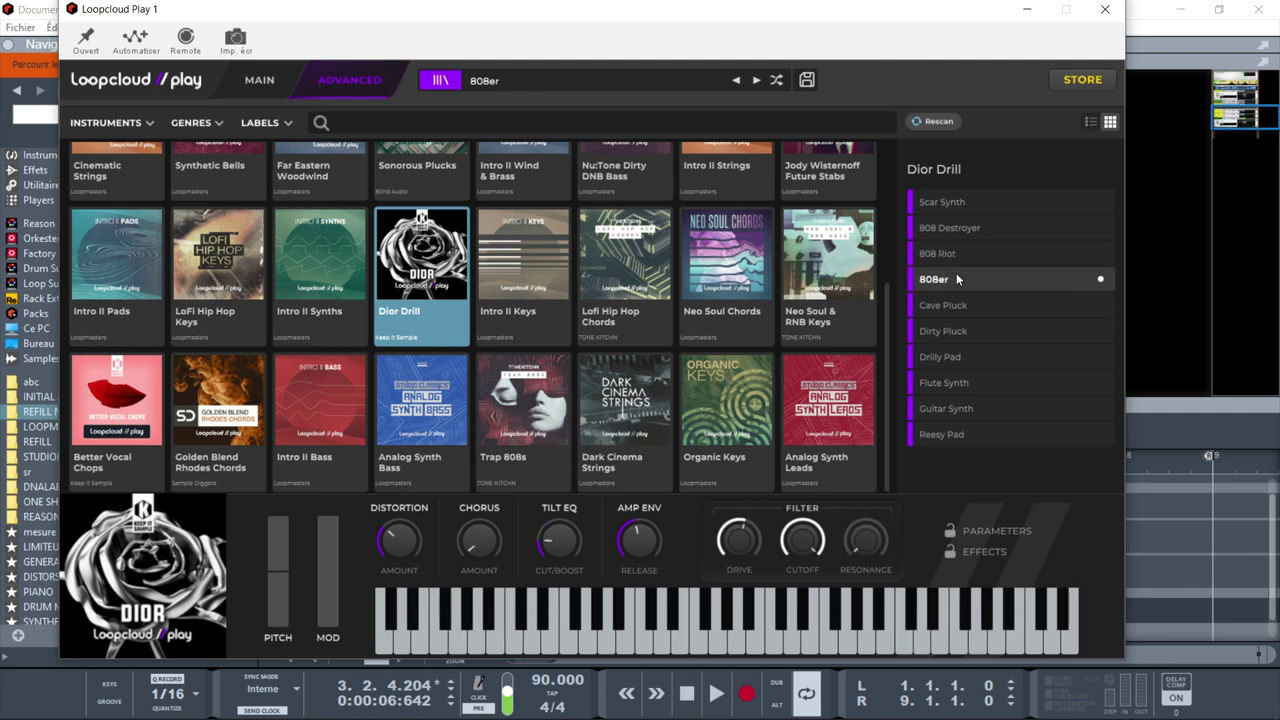
click(289, 78)
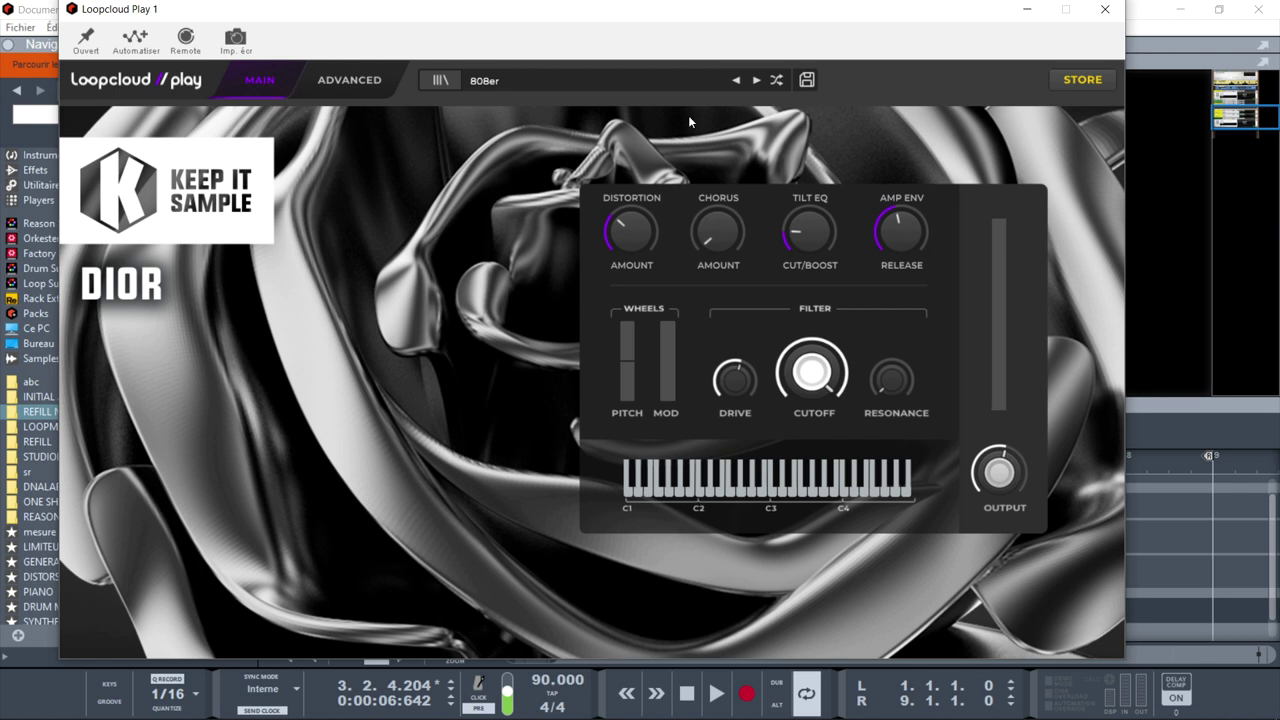
click(346, 79)
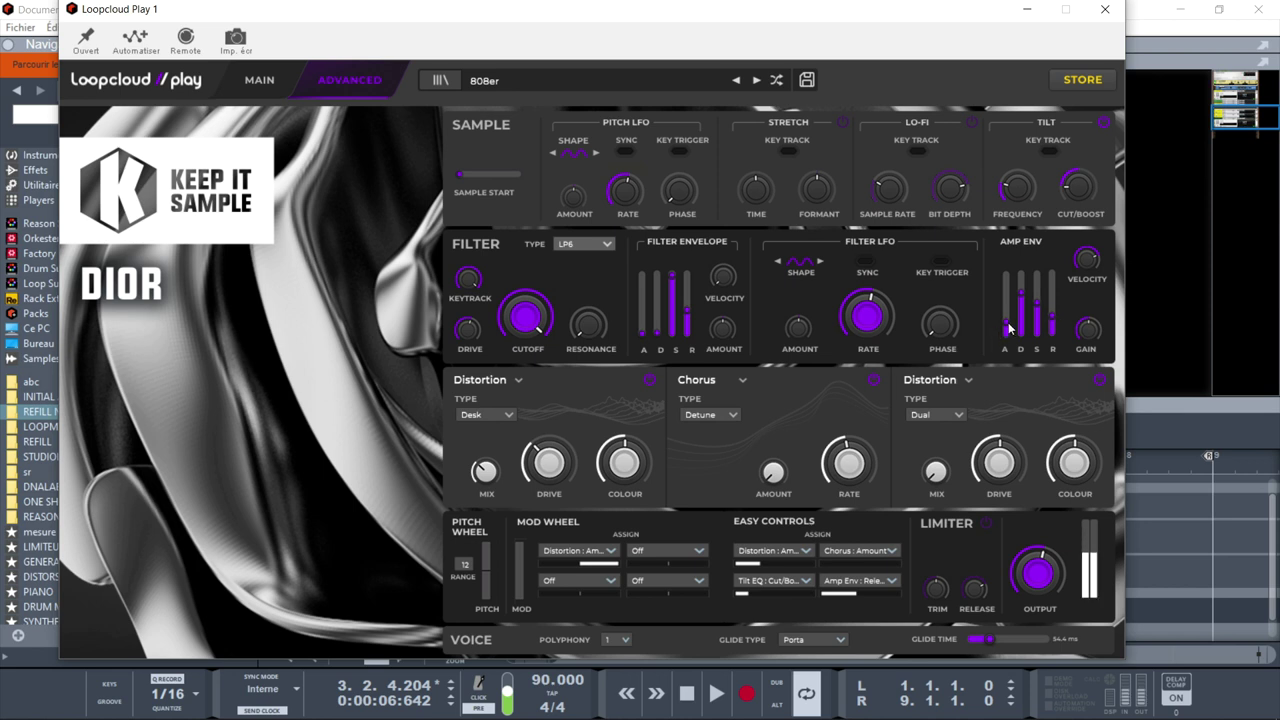
Raise the 808er's filter envelope decay, resonance and second distortion drive, and lower its filter envelope release, cutoff and filter drive
drag(658, 336, 663, 248)
drag(687, 314, 686, 342)
drag(525, 318, 541, 392)
drag(590, 320, 586, 256)
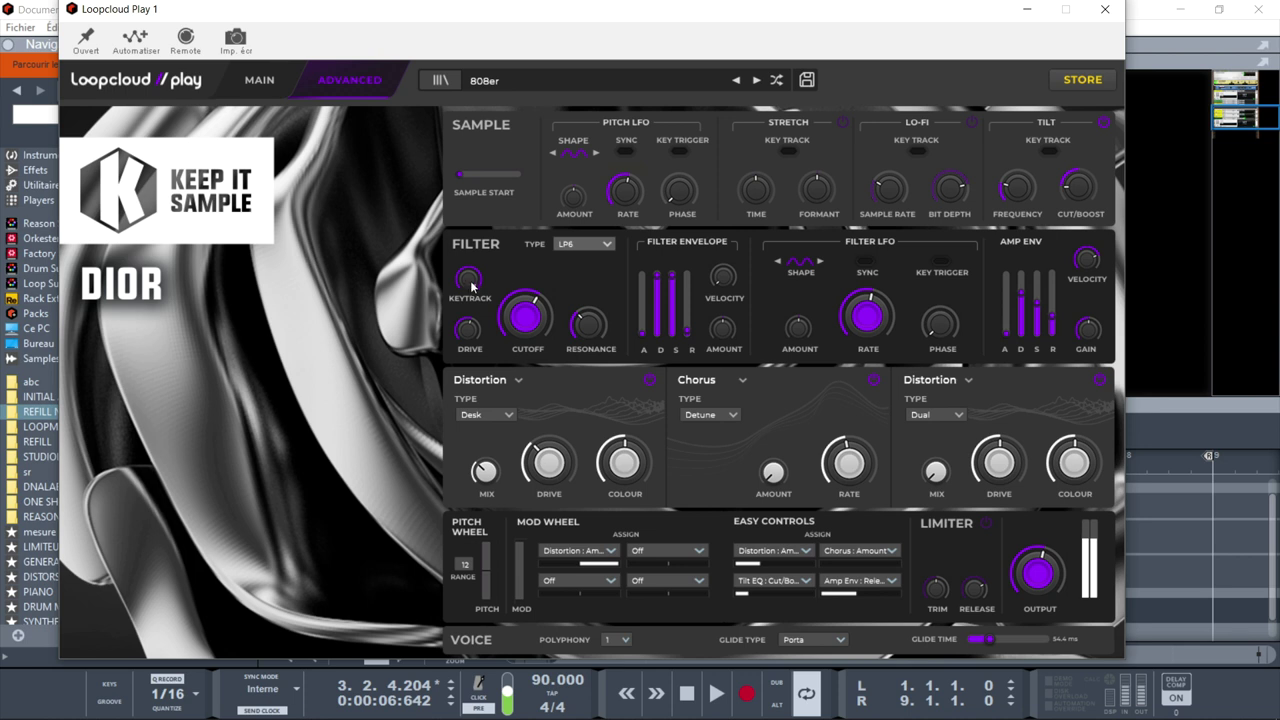
drag(463, 335, 483, 386)
drag(997, 462, 993, 416)
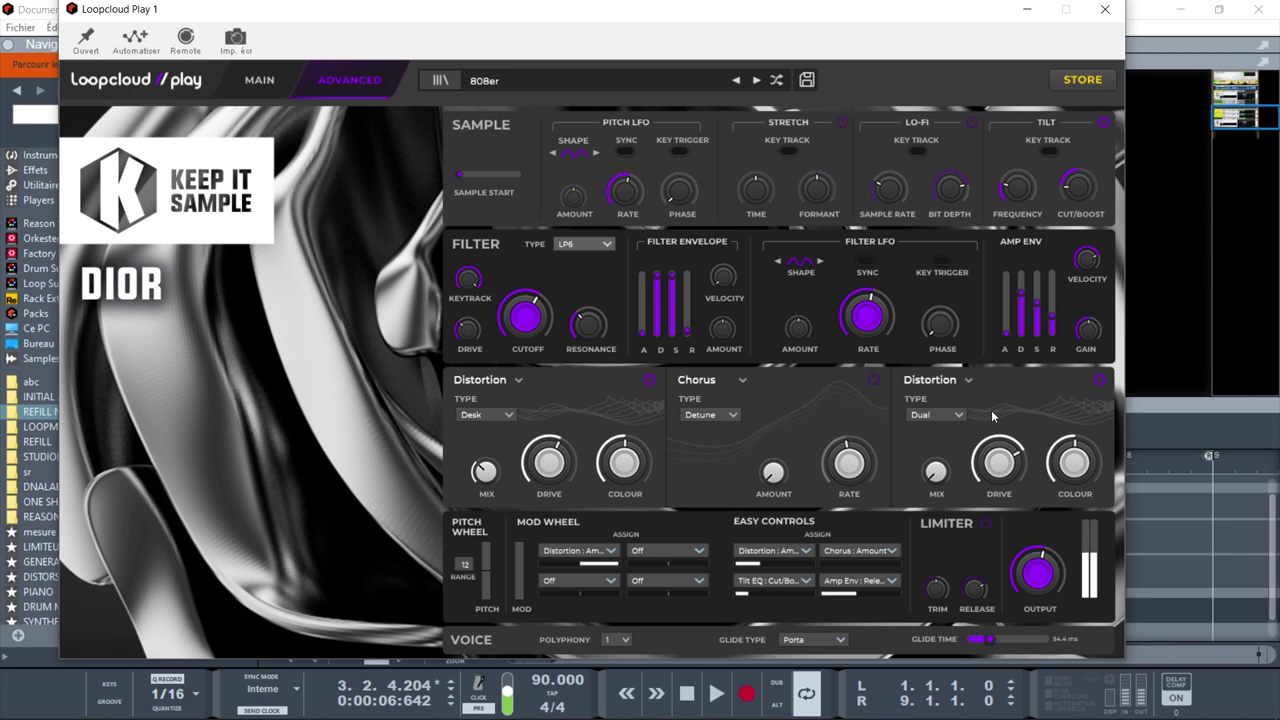
Audition Cave Pluck from Dior Drill, and Synth Bell 01 and Synth Bell 02 from the Synthetic Bells pack
click(440, 80)
click(952, 306)
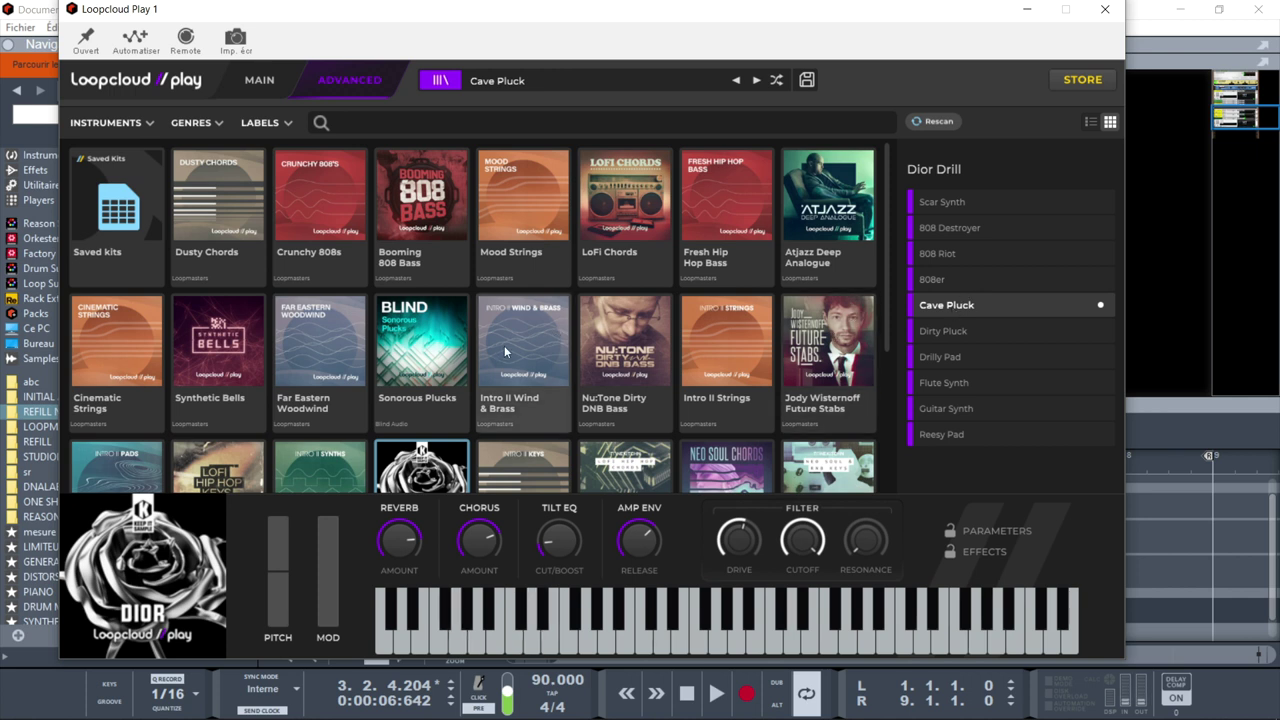
click(238, 351)
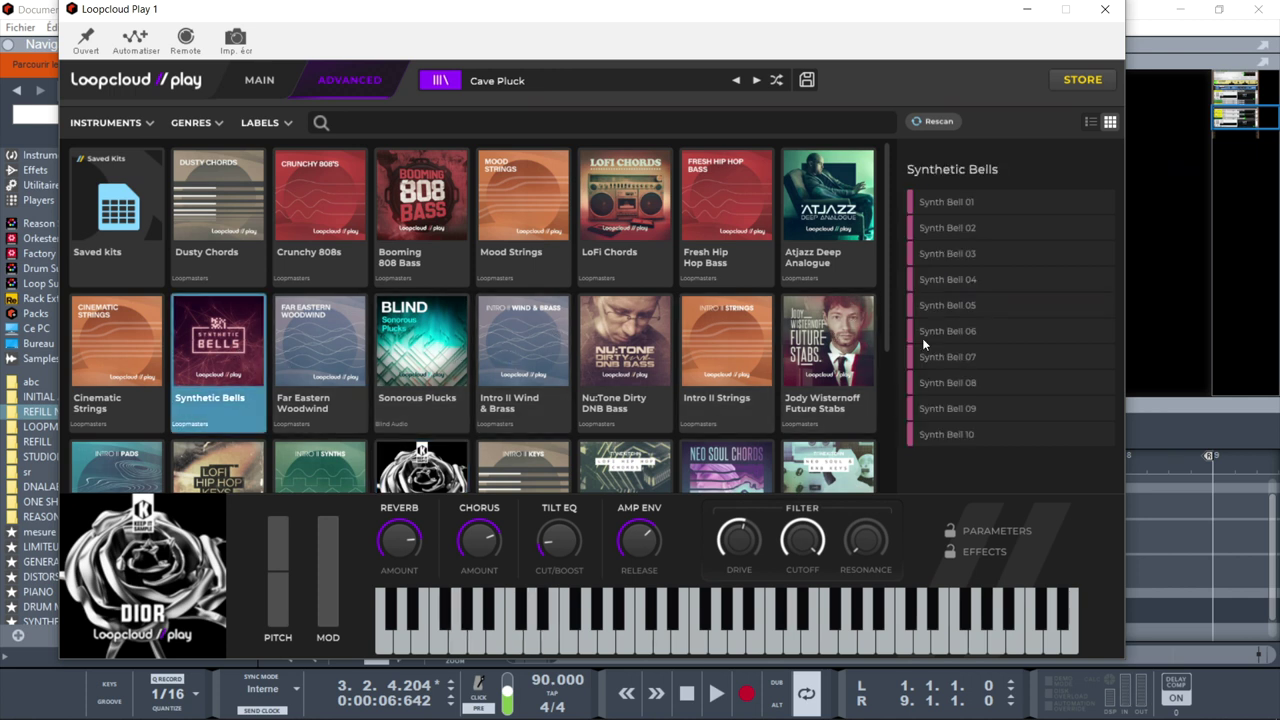
click(948, 209)
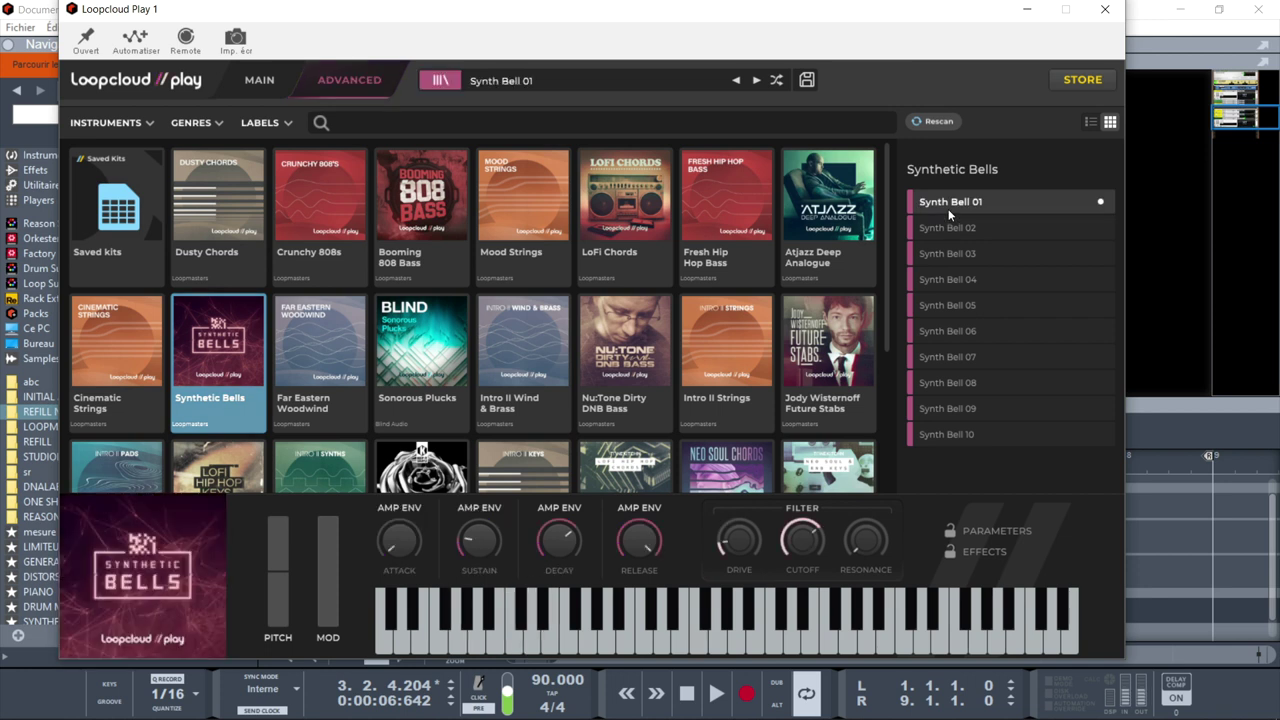
click(966, 232)
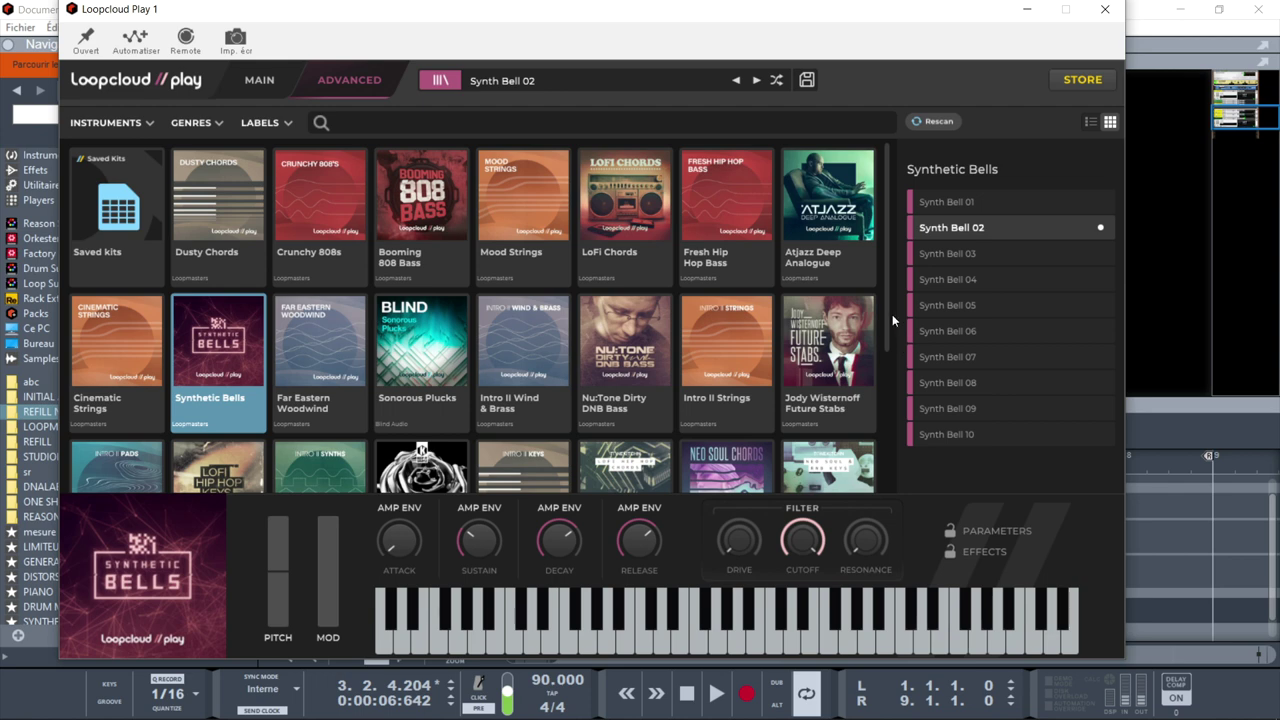
Audition Bamboo, Baw, Drawn, Duo, Gliss and Phrase Flute from the Far Eastern Woodwind pack
drag(888, 312, 878, 285)
click(511, 352)
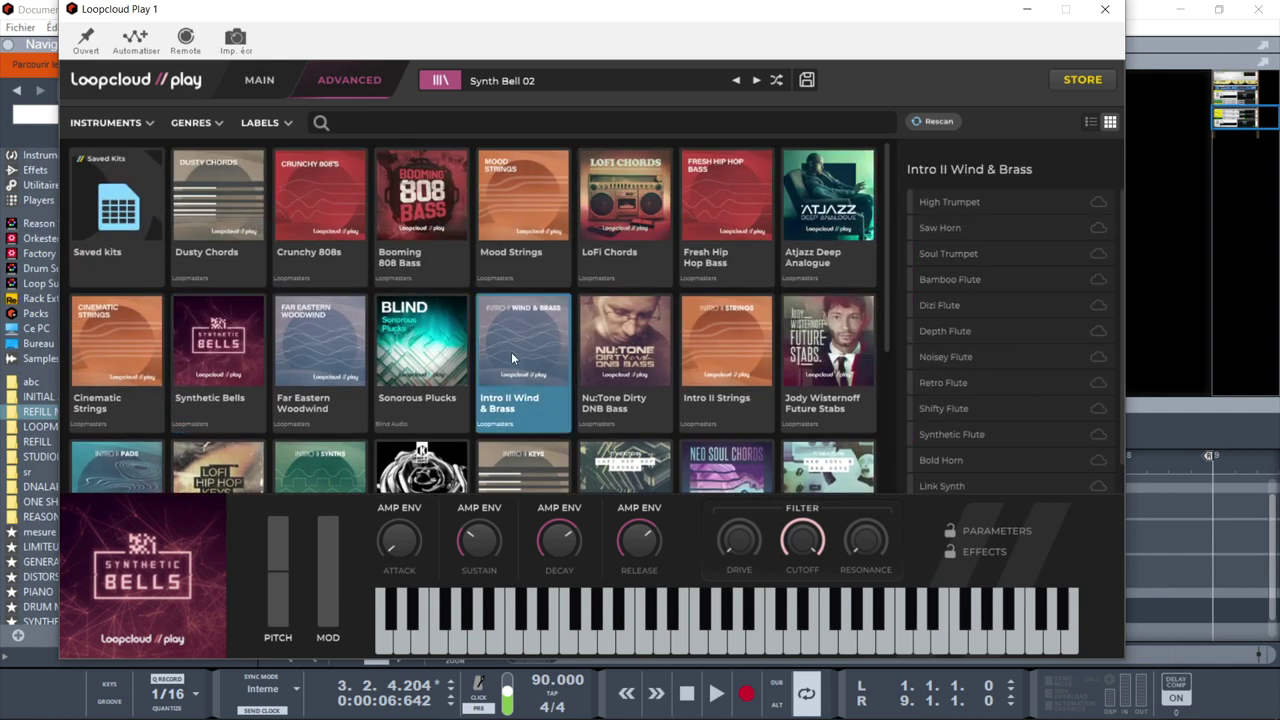
click(292, 355)
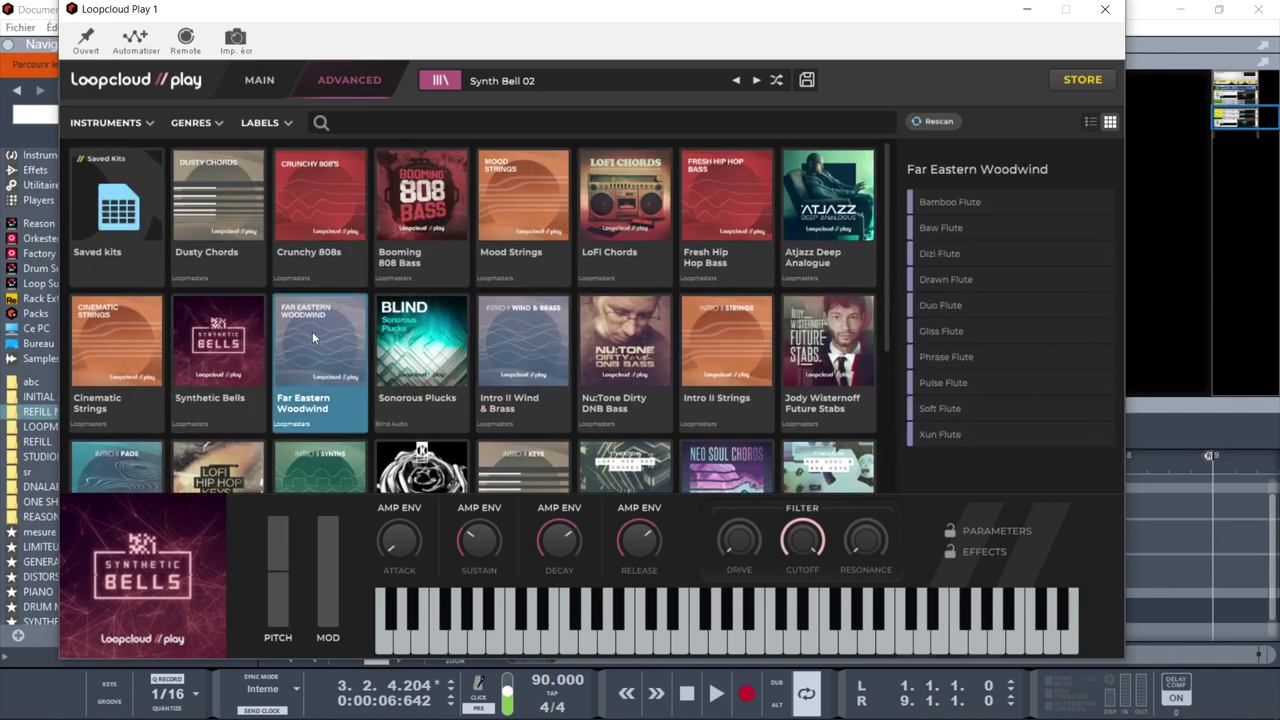
click(953, 203)
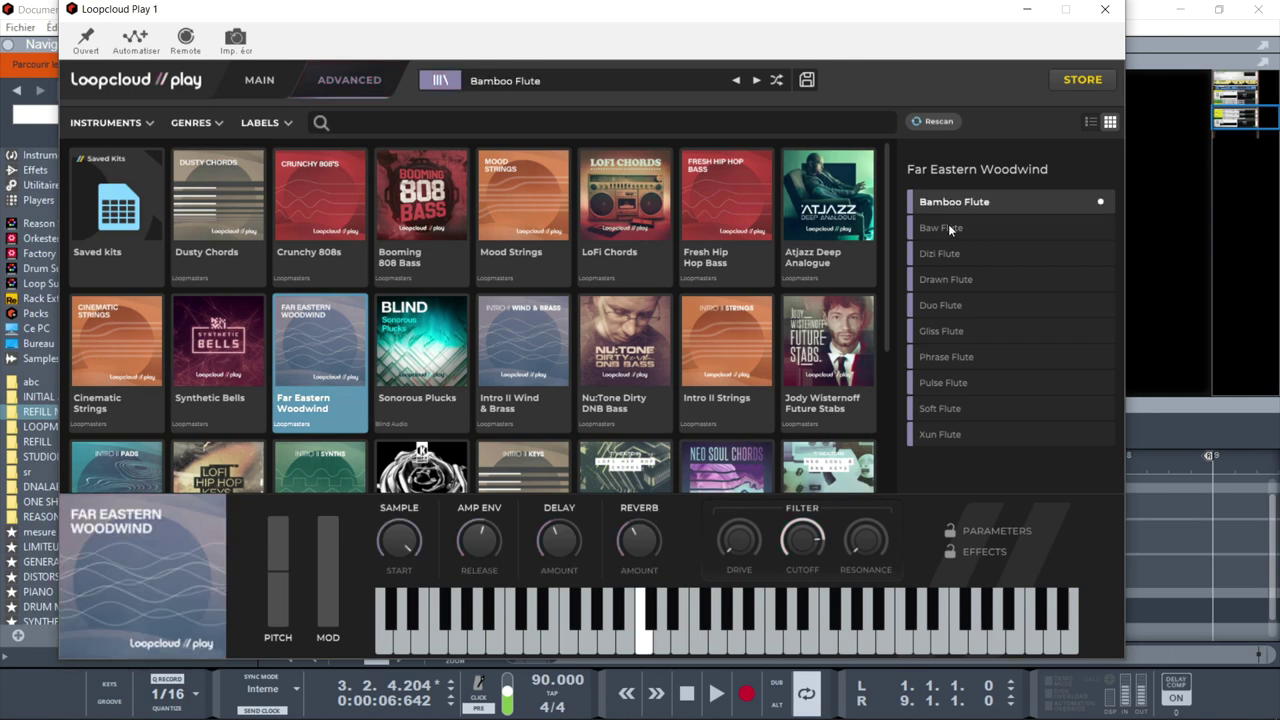
click(947, 229)
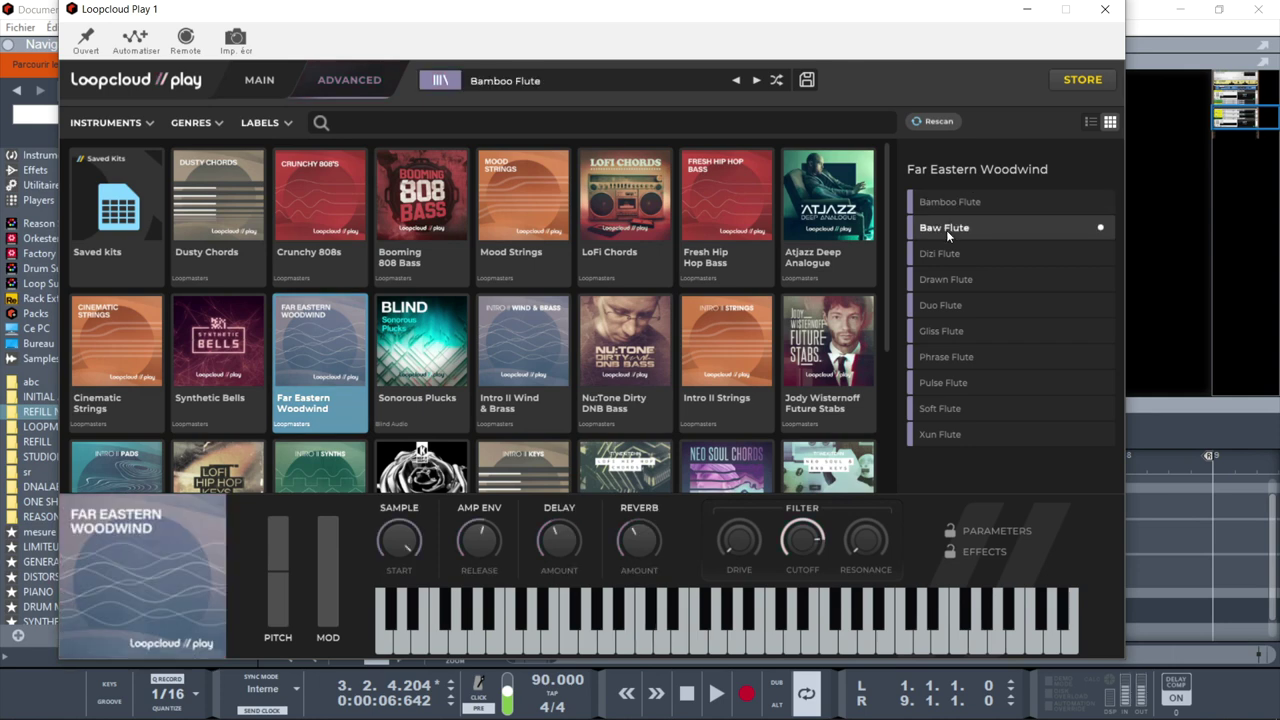
click(936, 281)
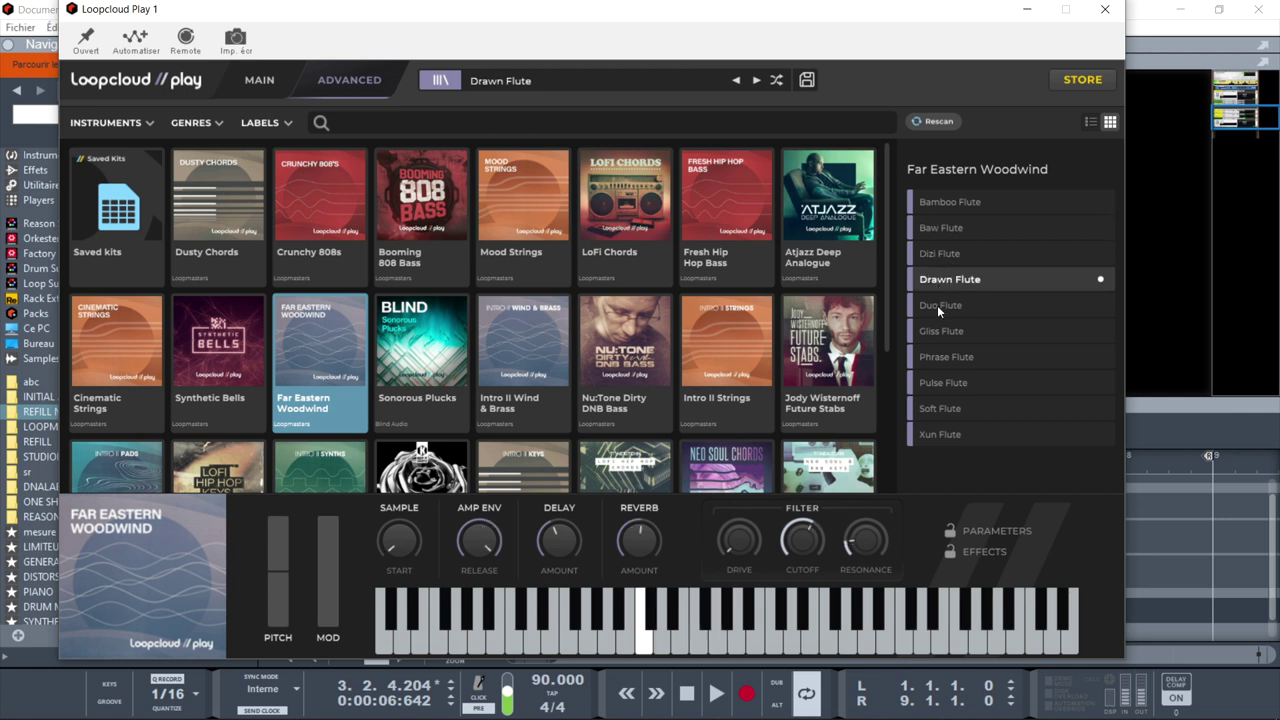
click(936, 307)
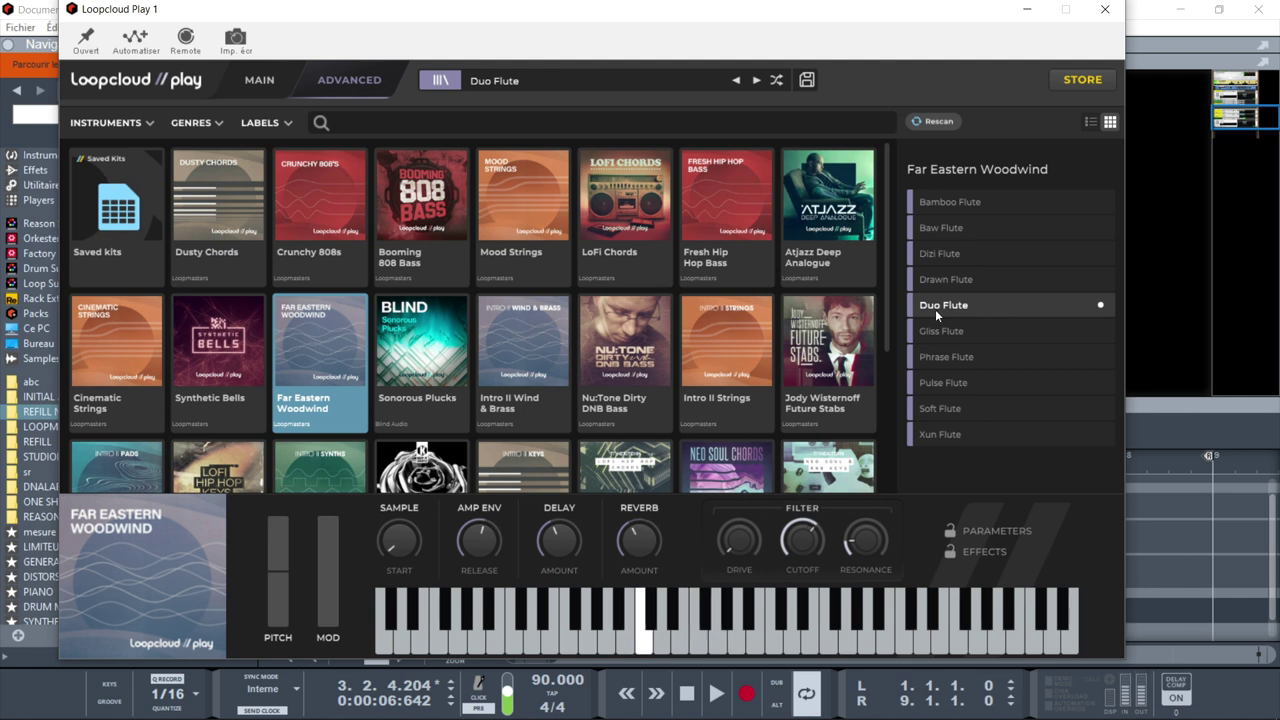
click(935, 331)
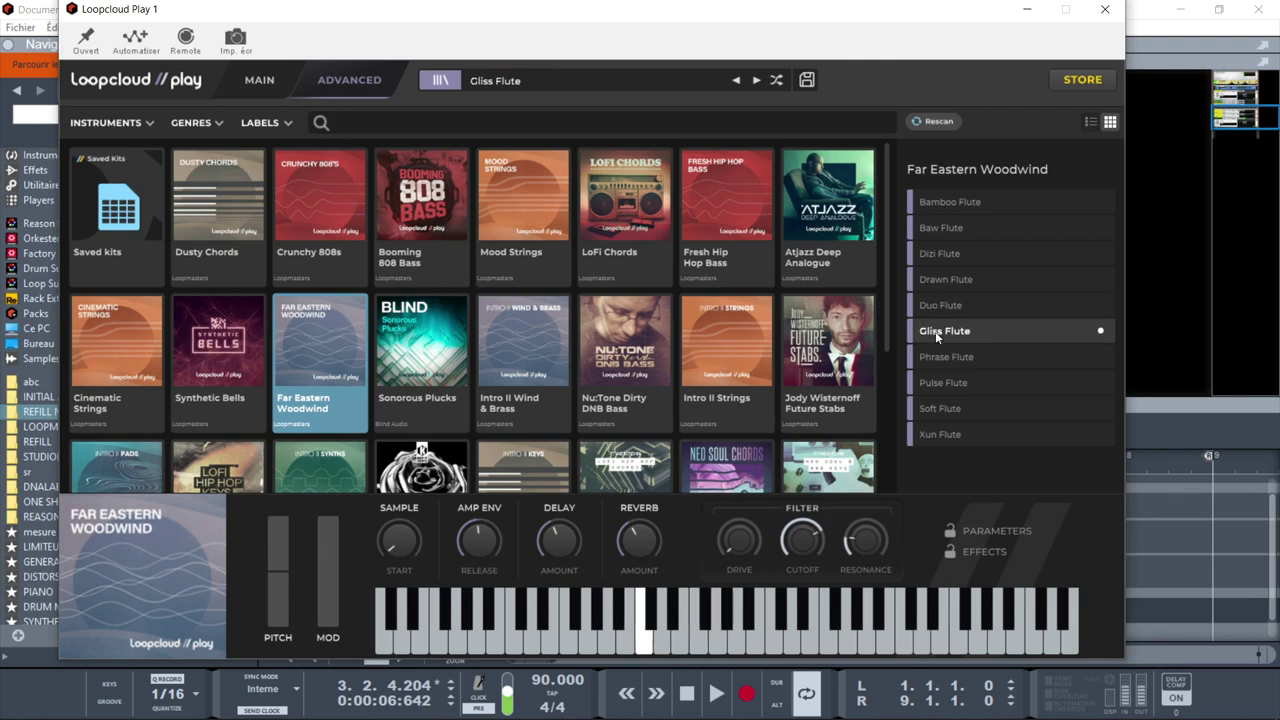
click(941, 355)
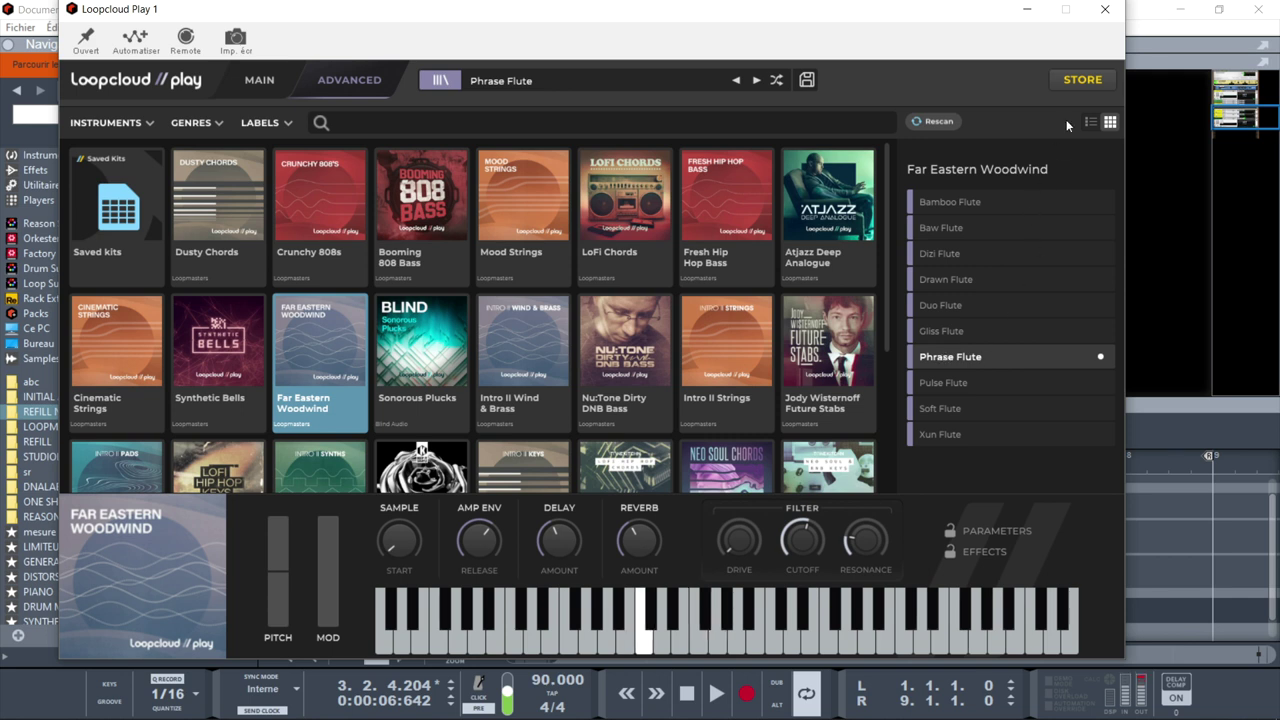
Close the Loopcloud Play window and hide the browser beside the loop cloud project's rack
click(1110, 12)
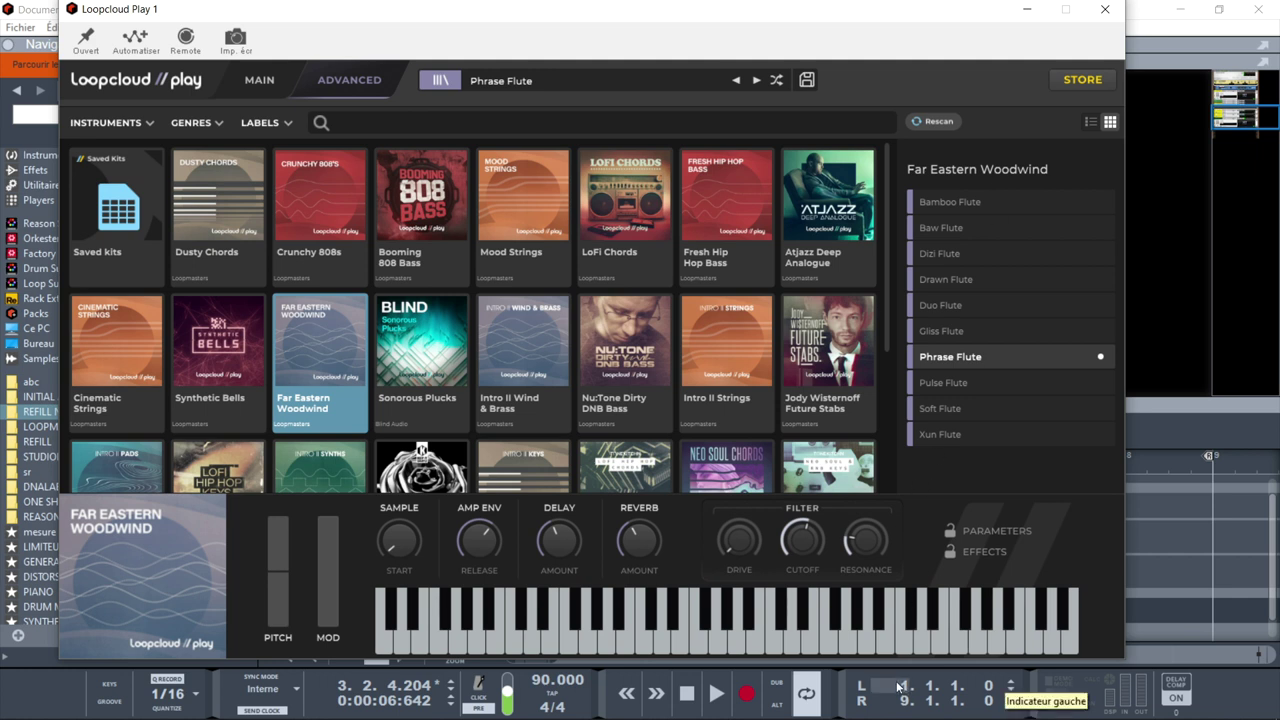
drag(864, 642, 826, 638)
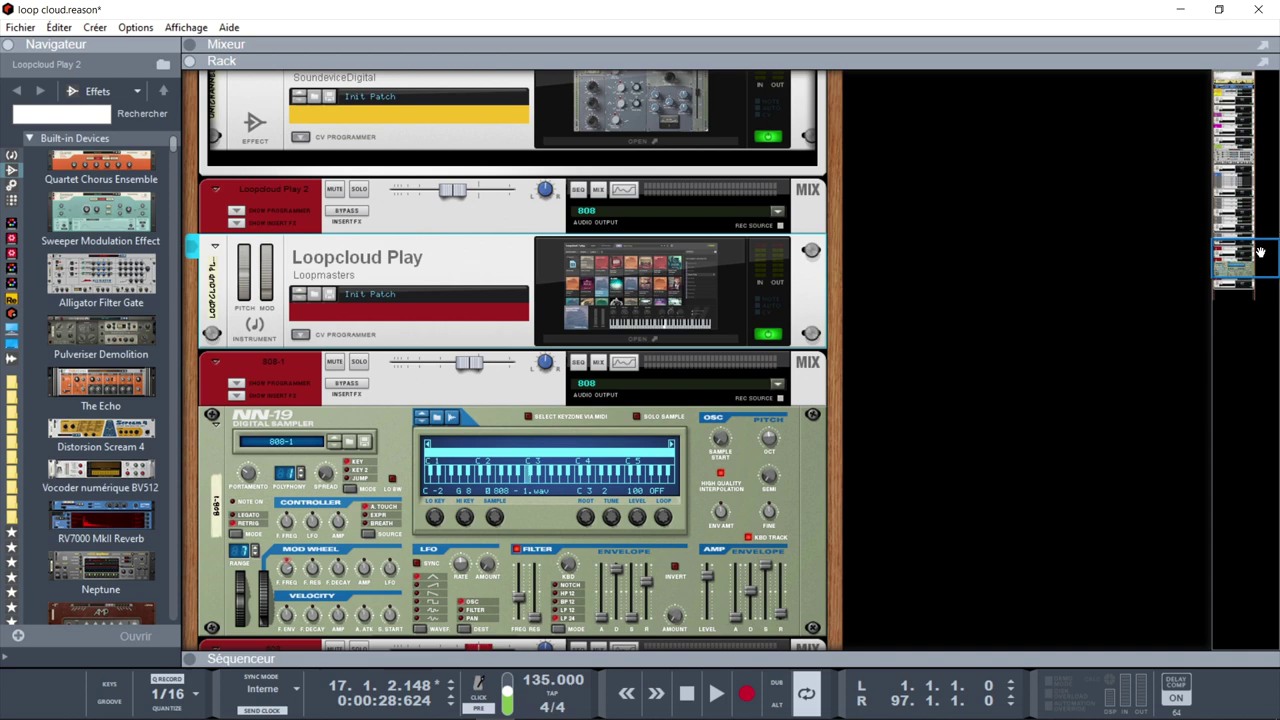
scroll(853, 150, up, 3)
key(F3)
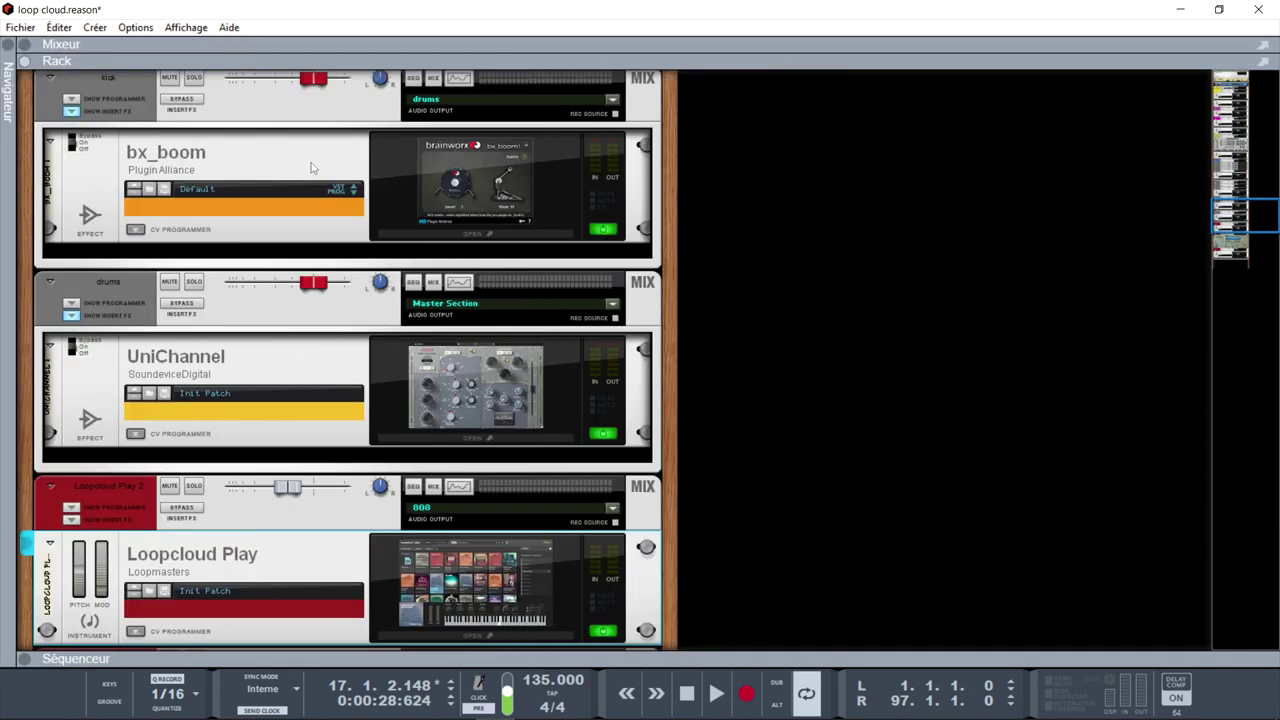
Switch to Loopcloud, play and pause the multitrack preview with the 05_Kick_SAD_DSTR.wav pattern, and return to Reason
click(667, 705)
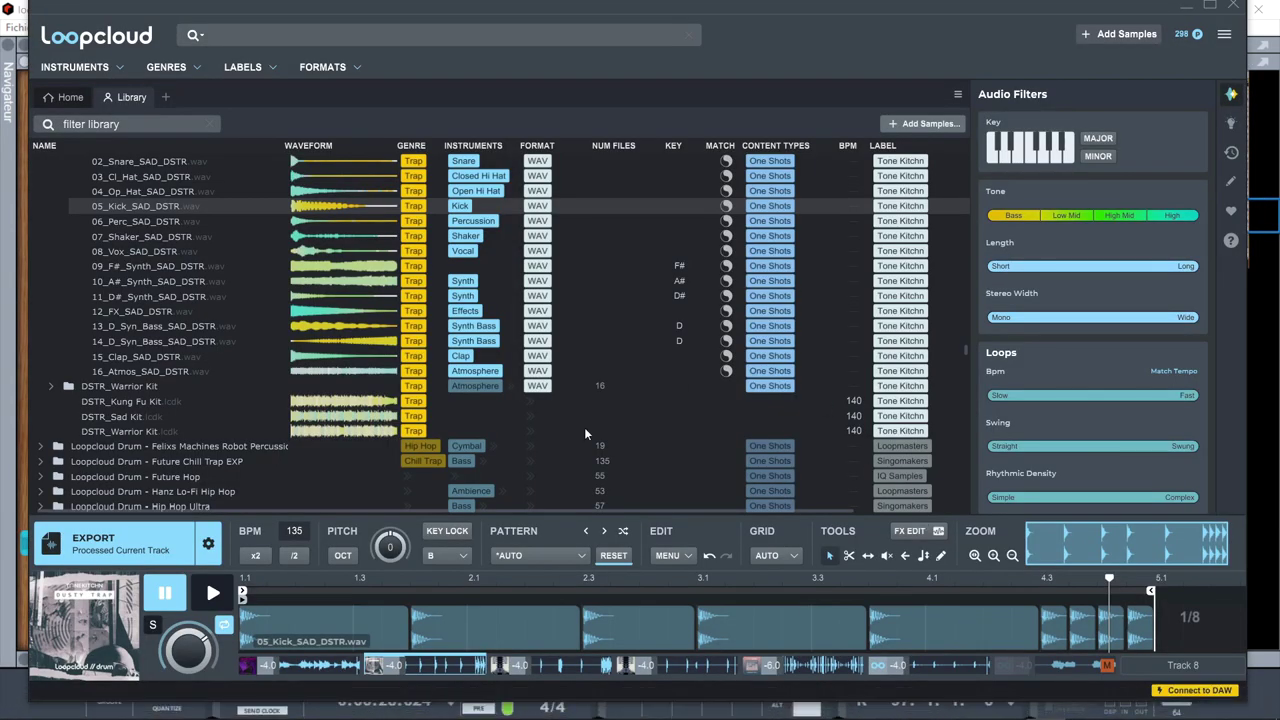
click(209, 594)
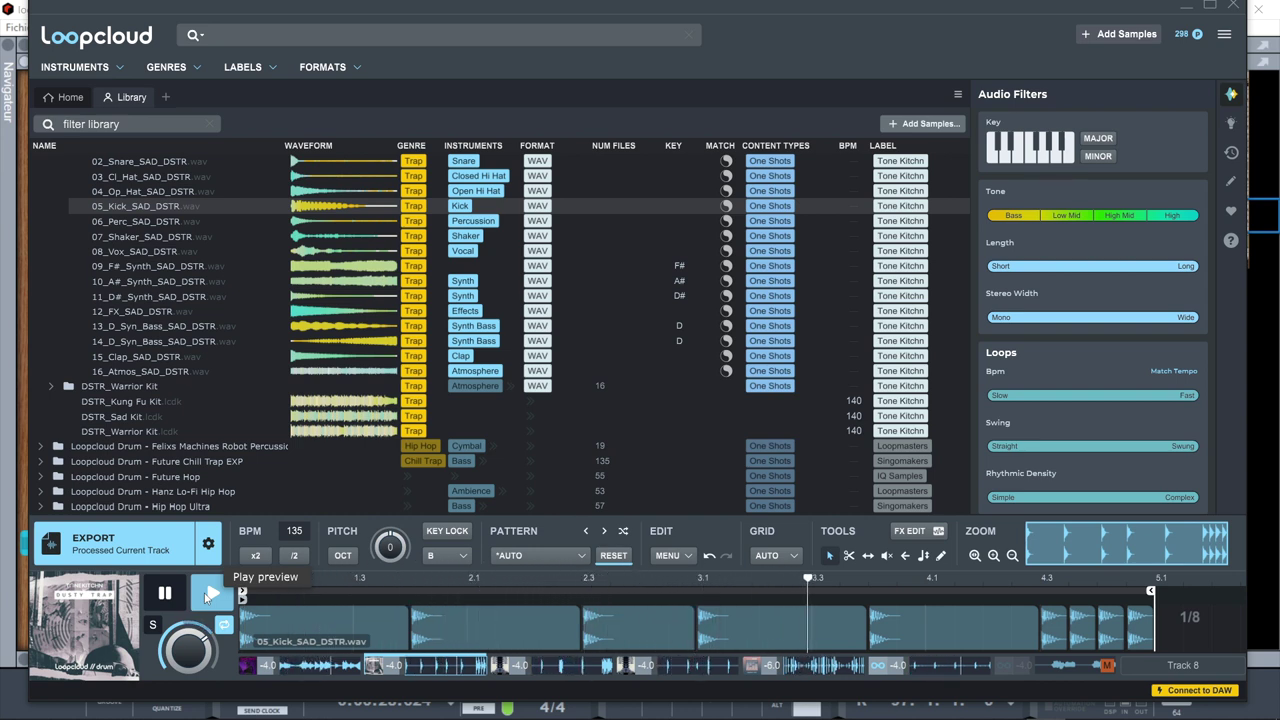
click(206, 596)
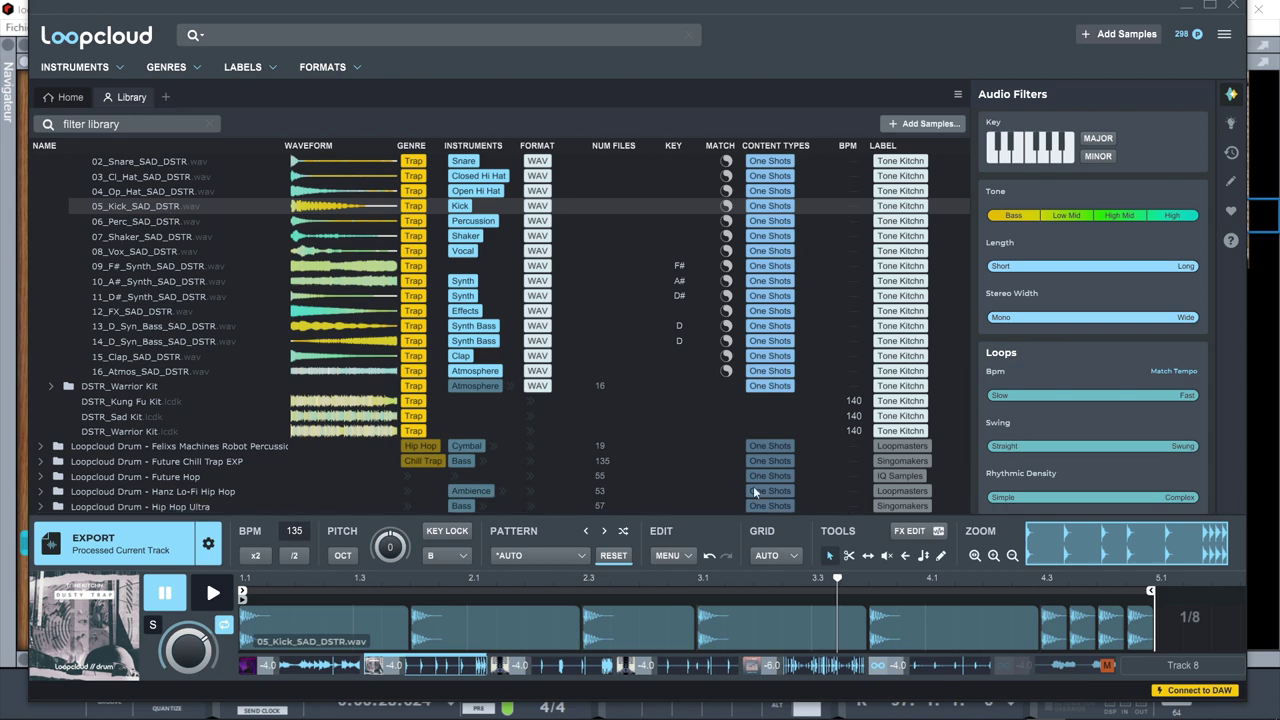
click(1184, 6)
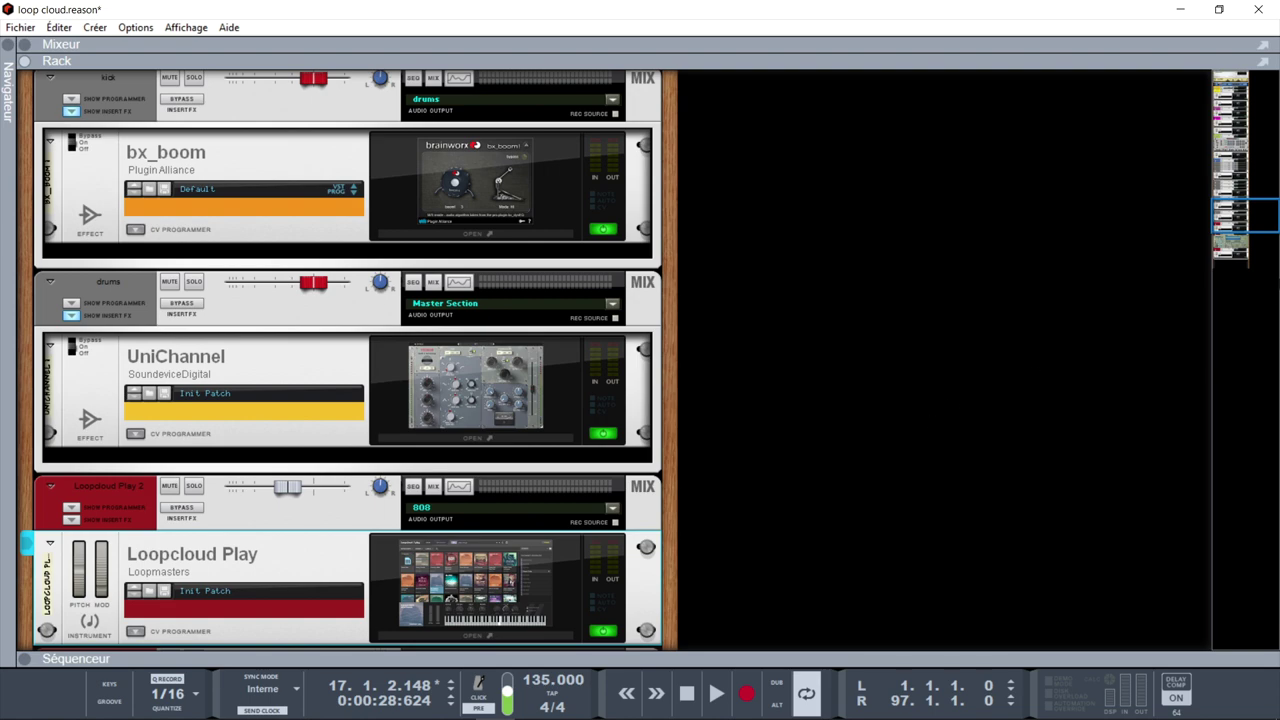
Inspect the abc1 kit in the Loopcloud Drum device, and check the song arrangement in the sequencer
drag(1245, 215, 1245, 194)
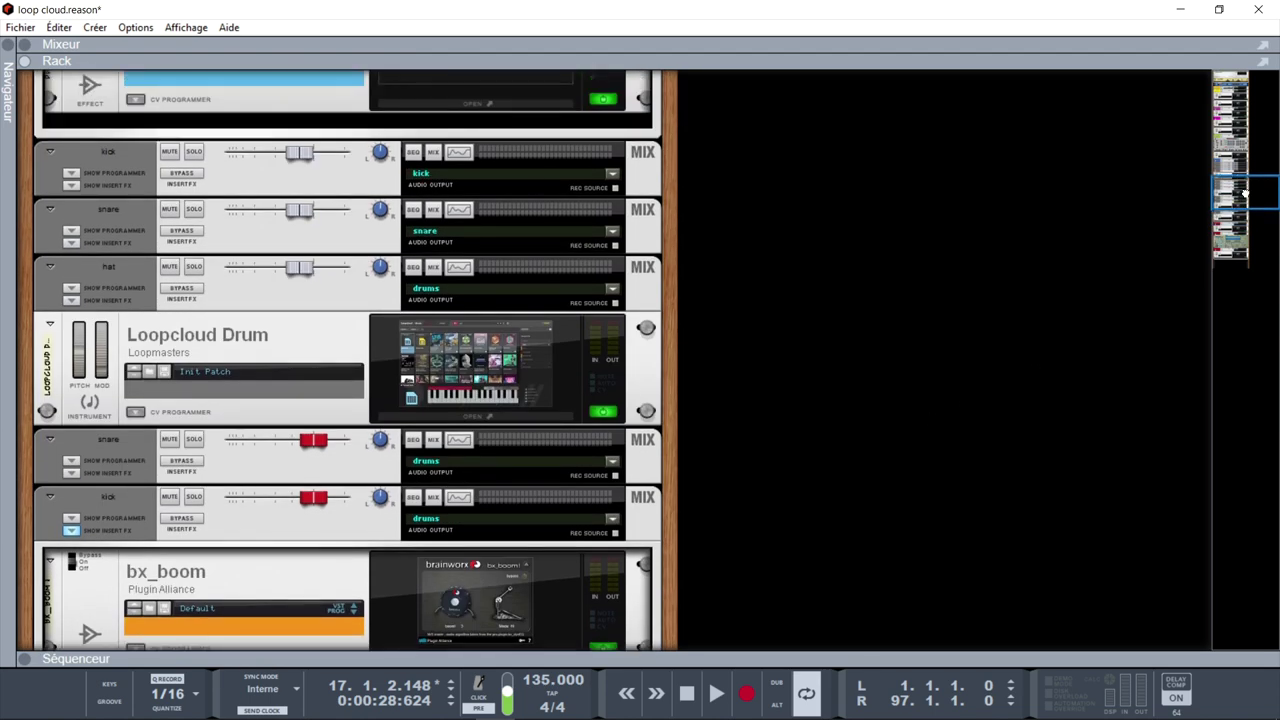
double_click(513, 363)
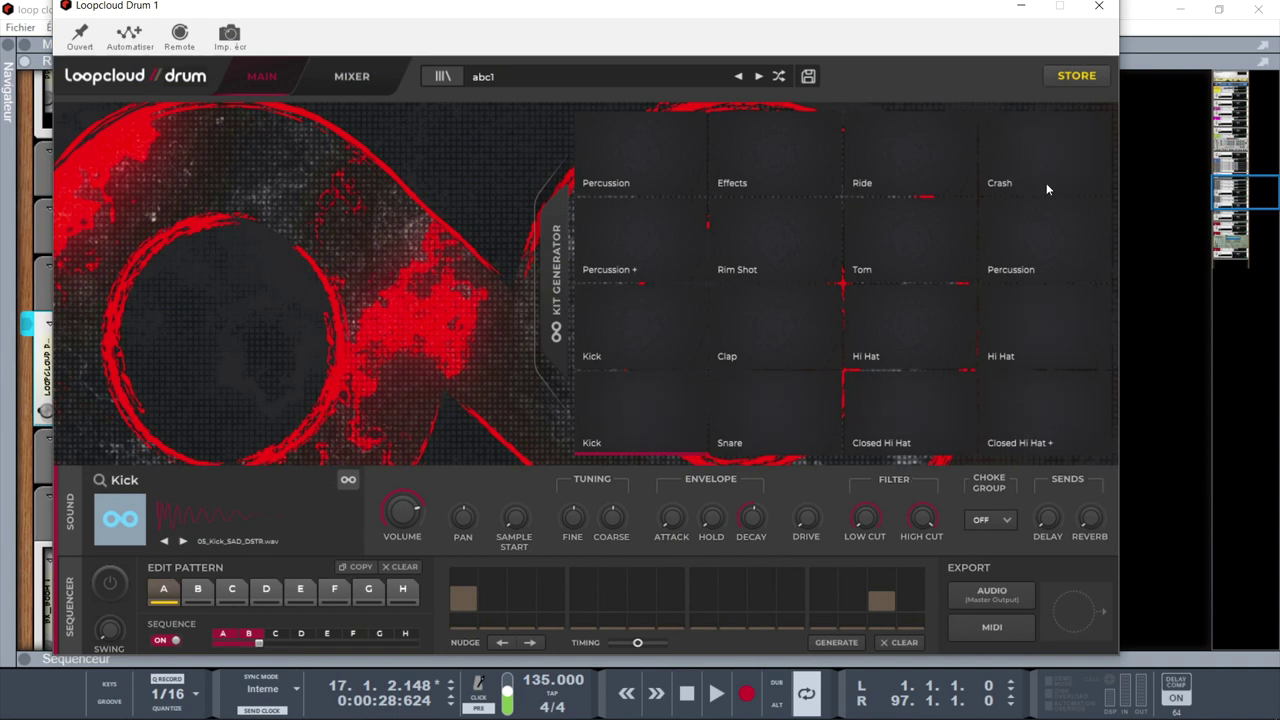
click(1111, 6)
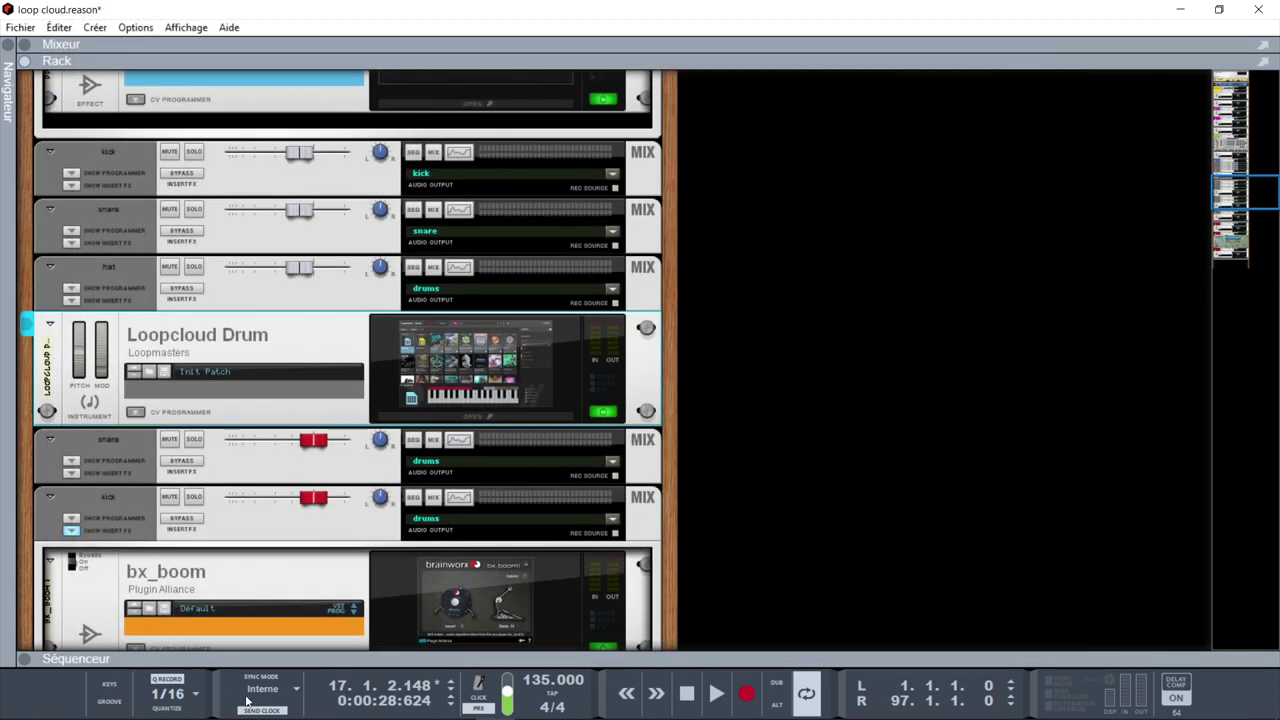
click(28, 658)
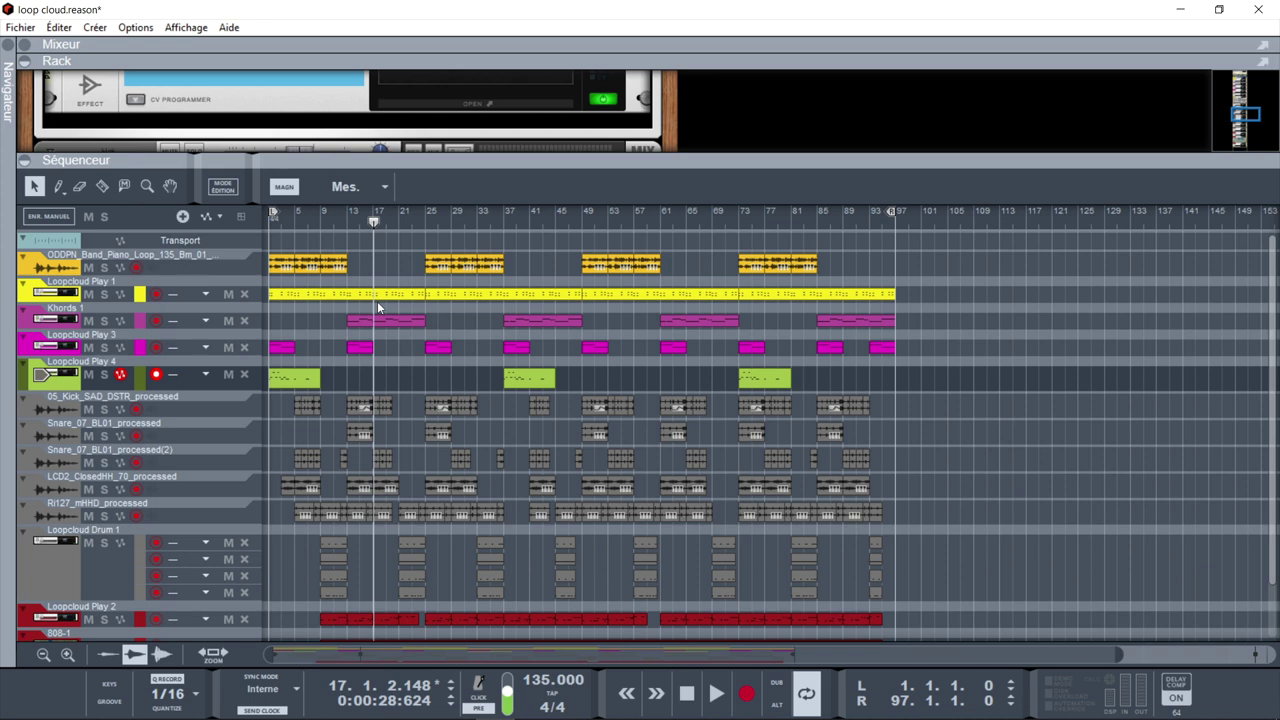
click(24, 160)
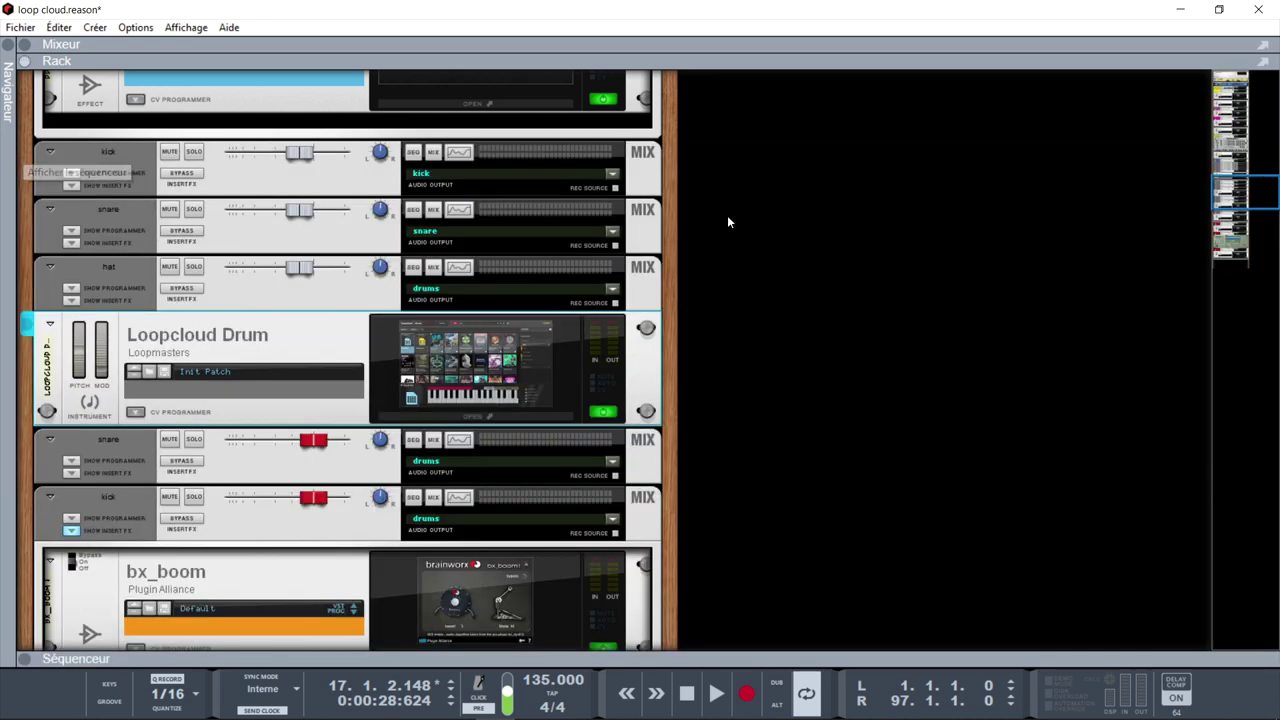
Inspect the Loopcloud Play instrument on the BELLS channel and the Khords instrument, closing each window after viewing
drag(1271, 192, 1260, 101)
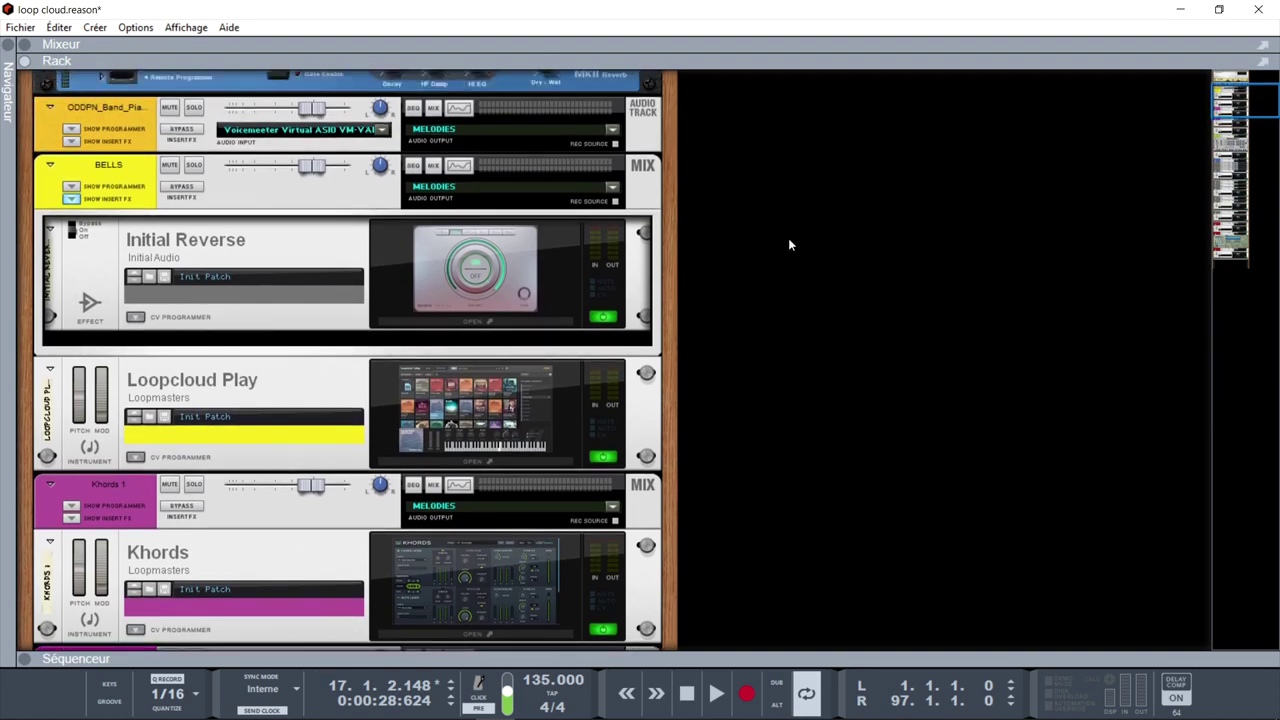
click(480, 461)
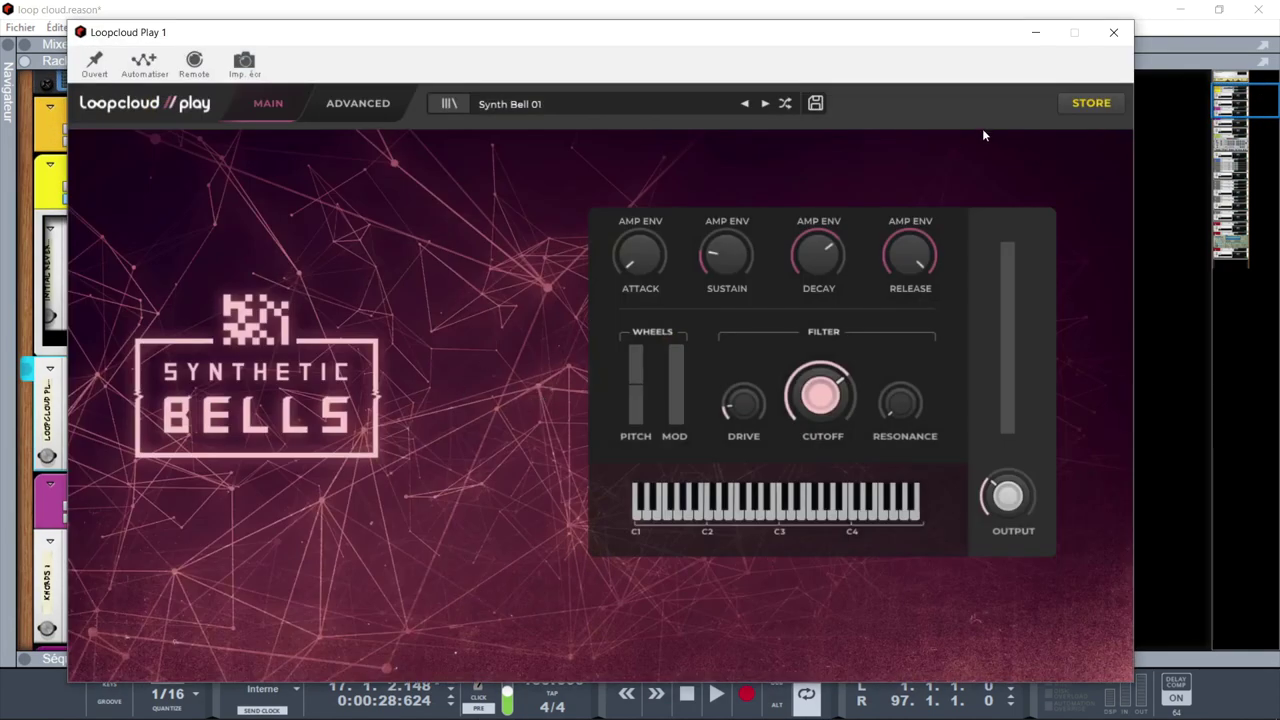
click(1133, 33)
scroll(454, 394, down, 3)
click(463, 361)
double_click(428, 349)
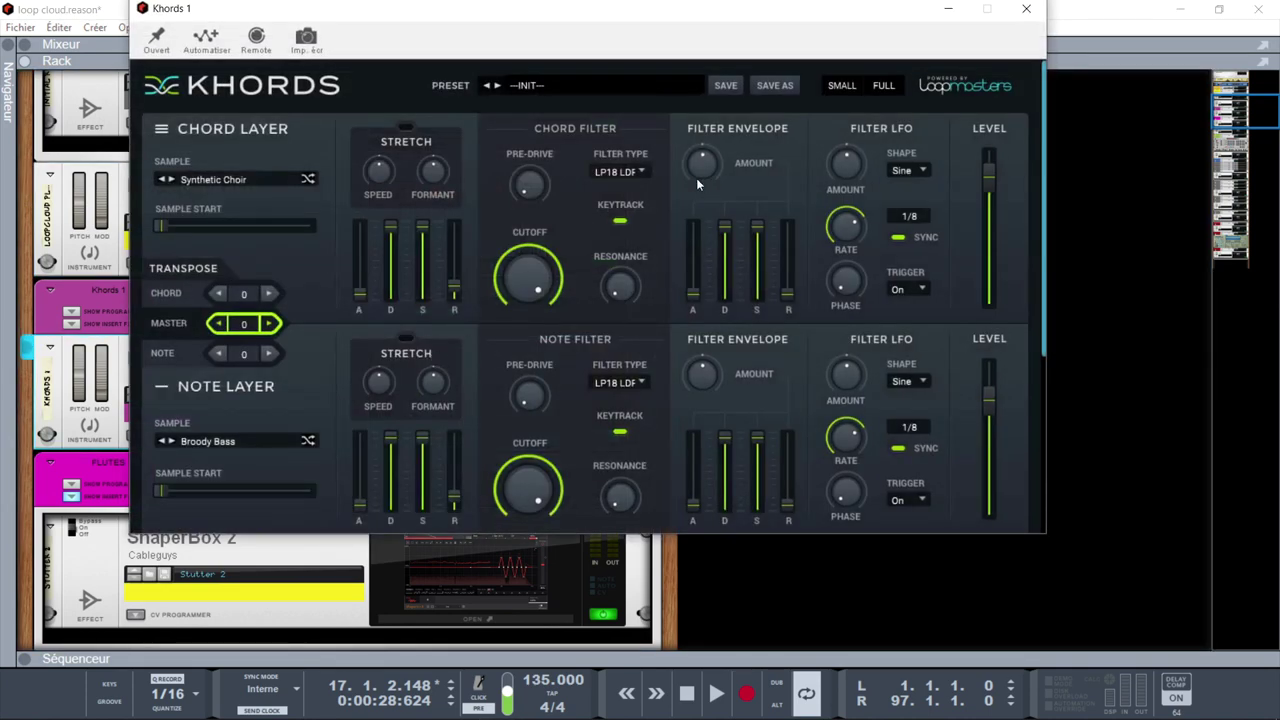
click(1026, 8)
Inspect the presets loaded in the Loopcloud Play 3 and Loopcloud Play 4 instruments, closing each window after viewing
drag(1265, 113, 1265, 135)
double_click(496, 315)
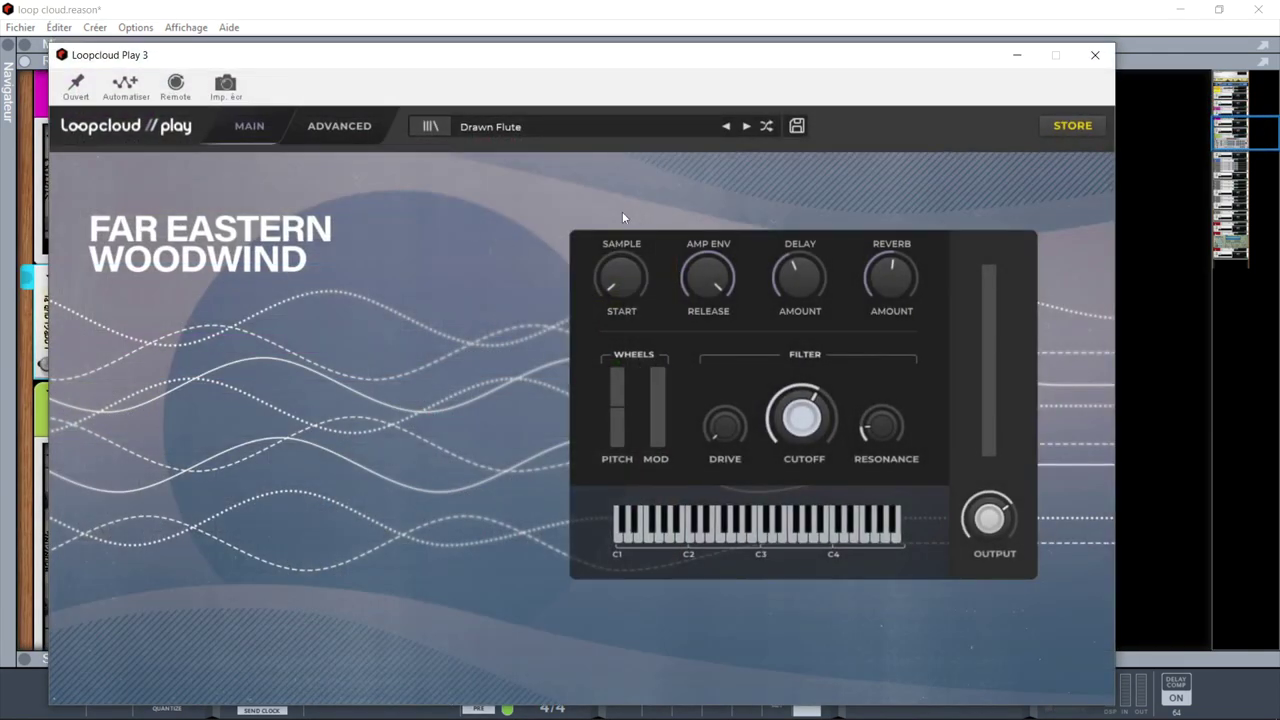
click(1095, 56)
drag(1264, 139, 1264, 158)
double_click(604, 316)
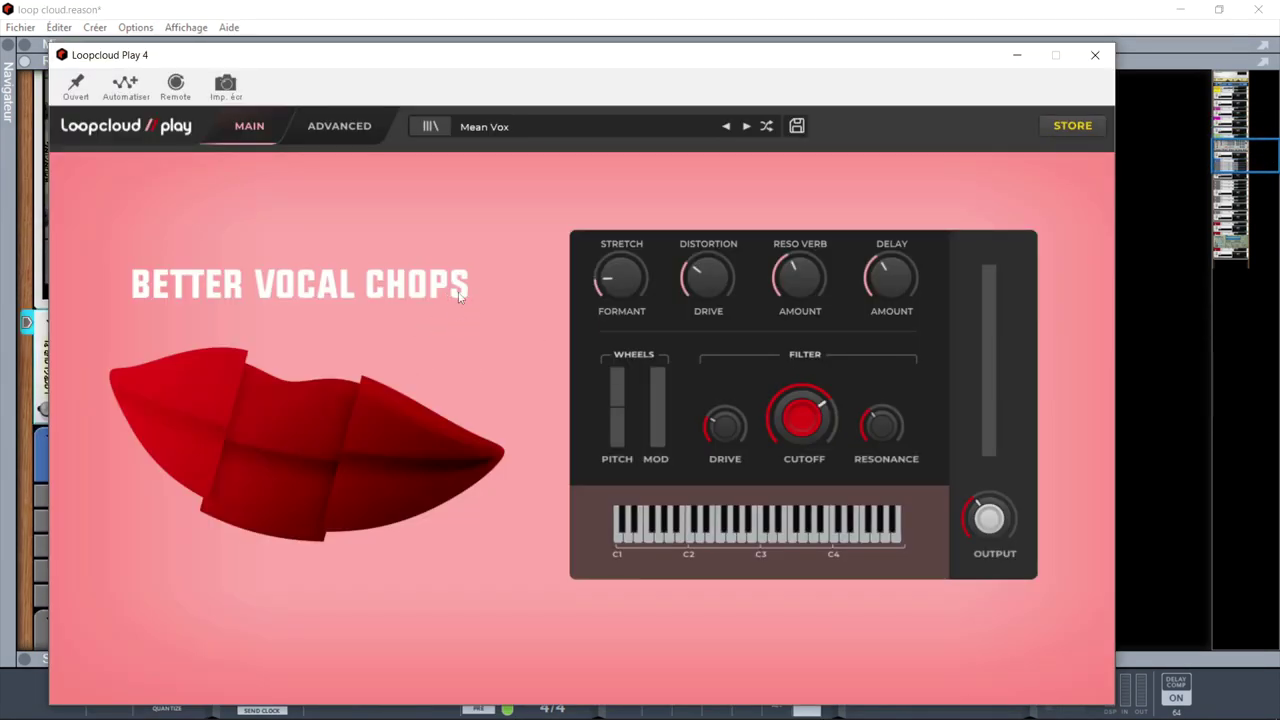
click(1095, 56)
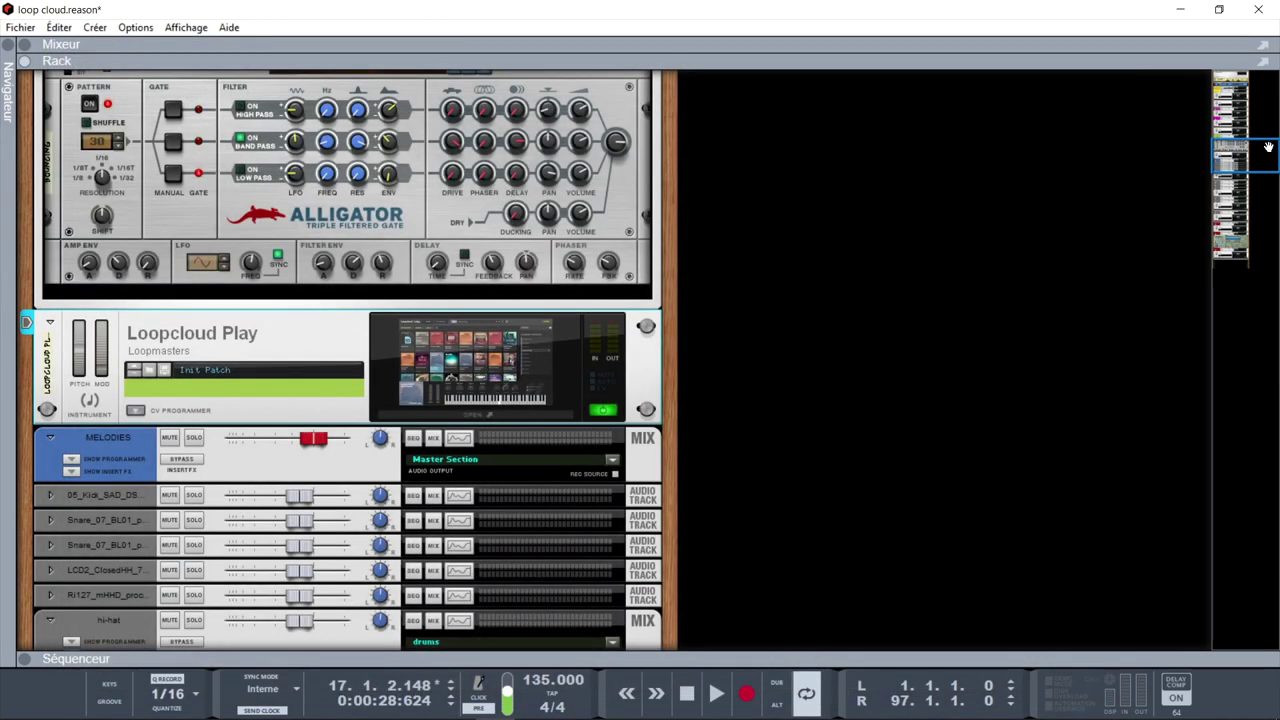
Inspect the Loopcloud Drum 1 kit and the Loopcloud Play 2 preset, closing each window after viewing
drag(1266, 152, 1266, 196)
double_click(510, 245)
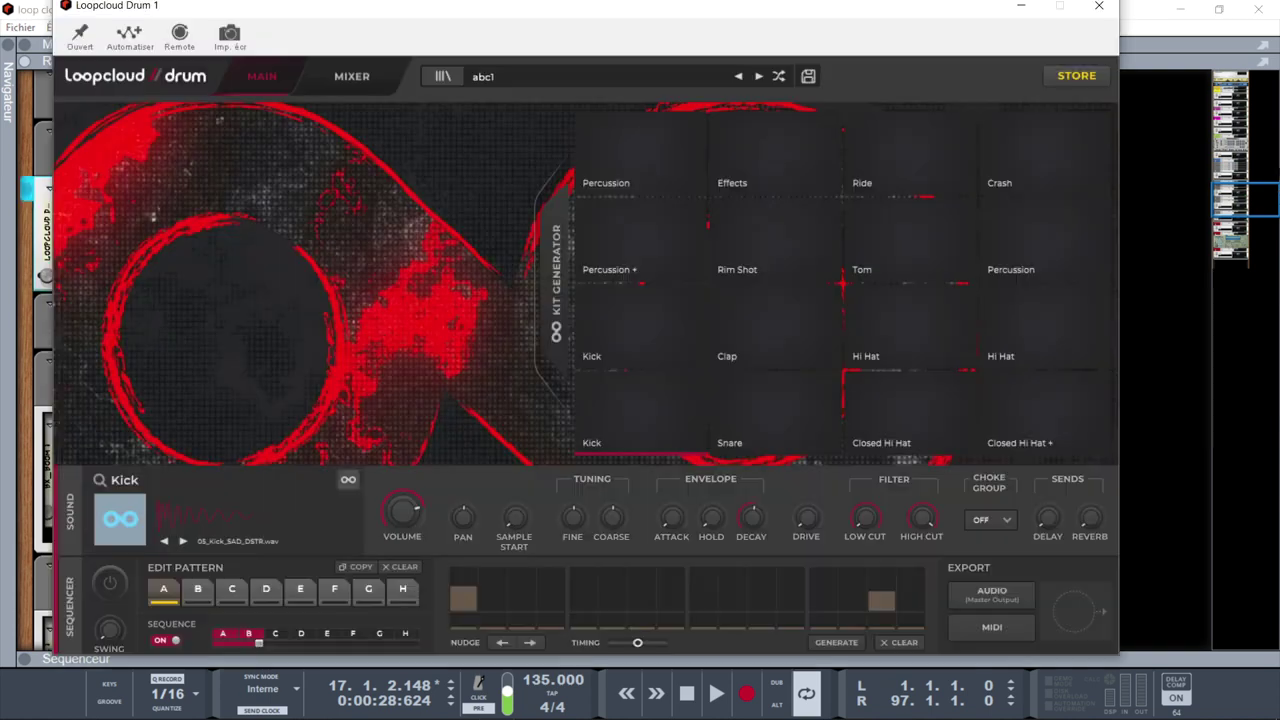
click(1100, 7)
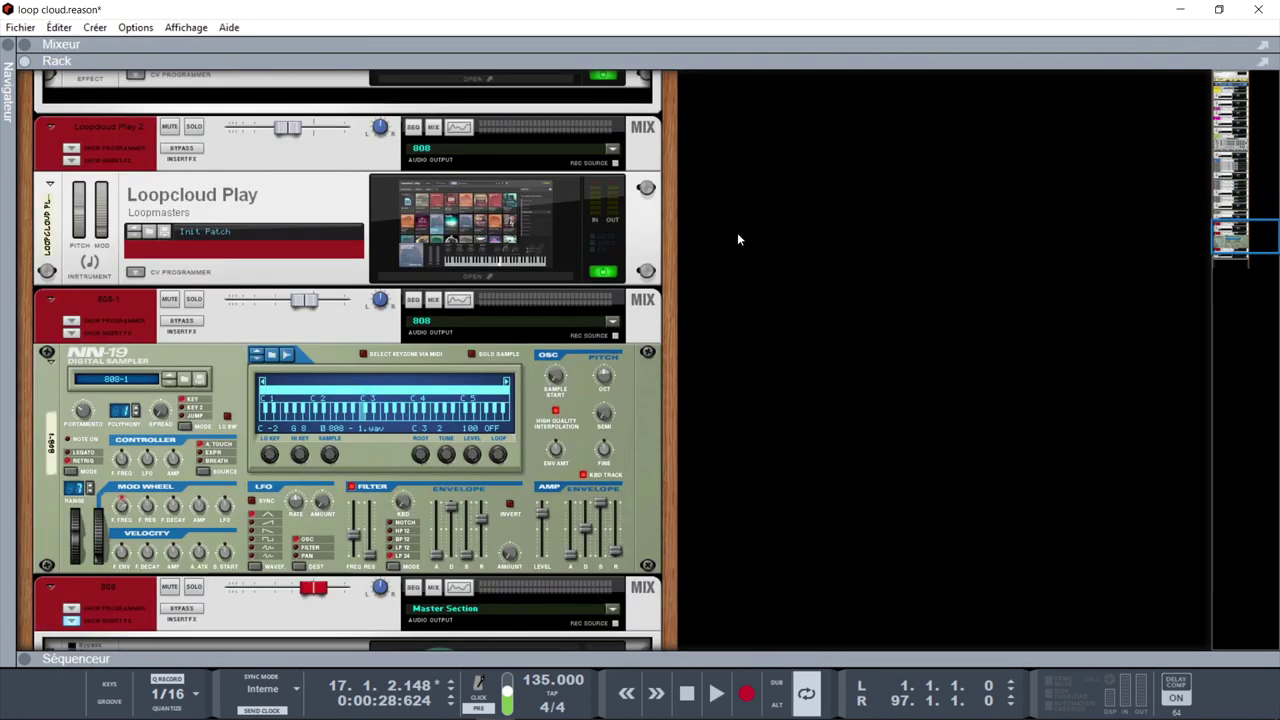
double_click(484, 228)
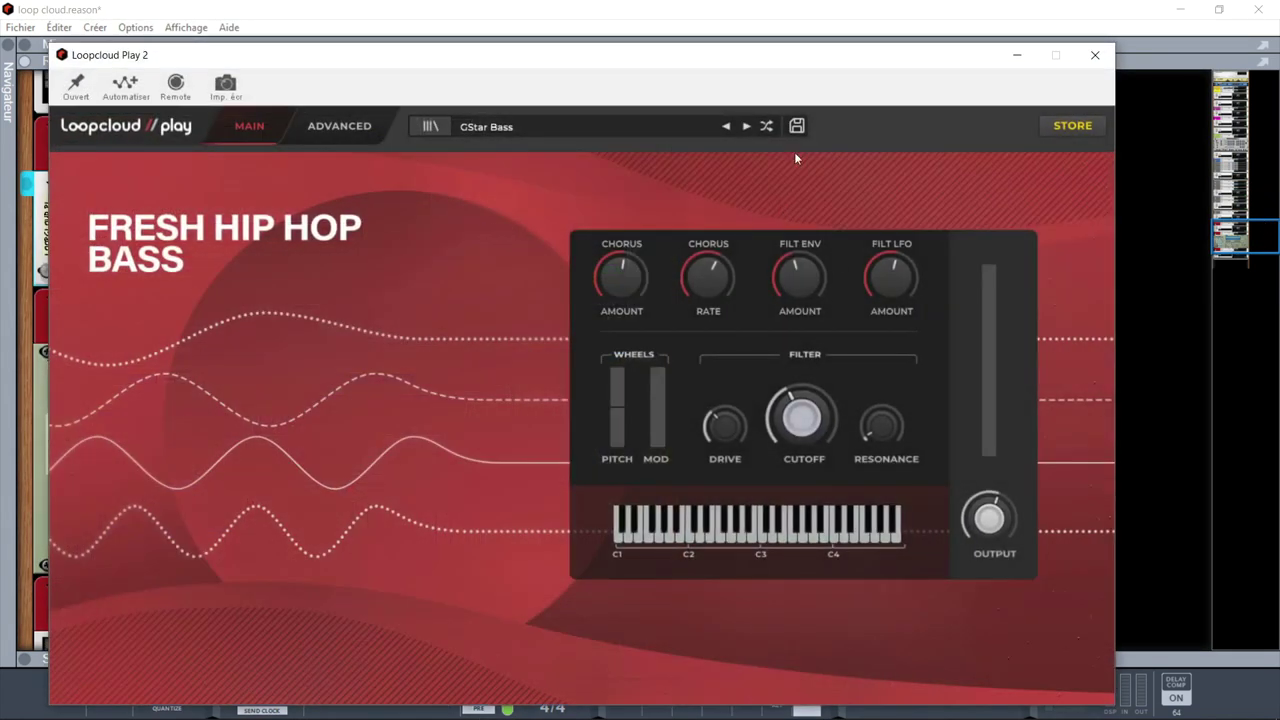
click(1095, 55)
Inspect the QuickBass insert effect on the 808 bus and close its window
drag(1248, 224, 1248, 250)
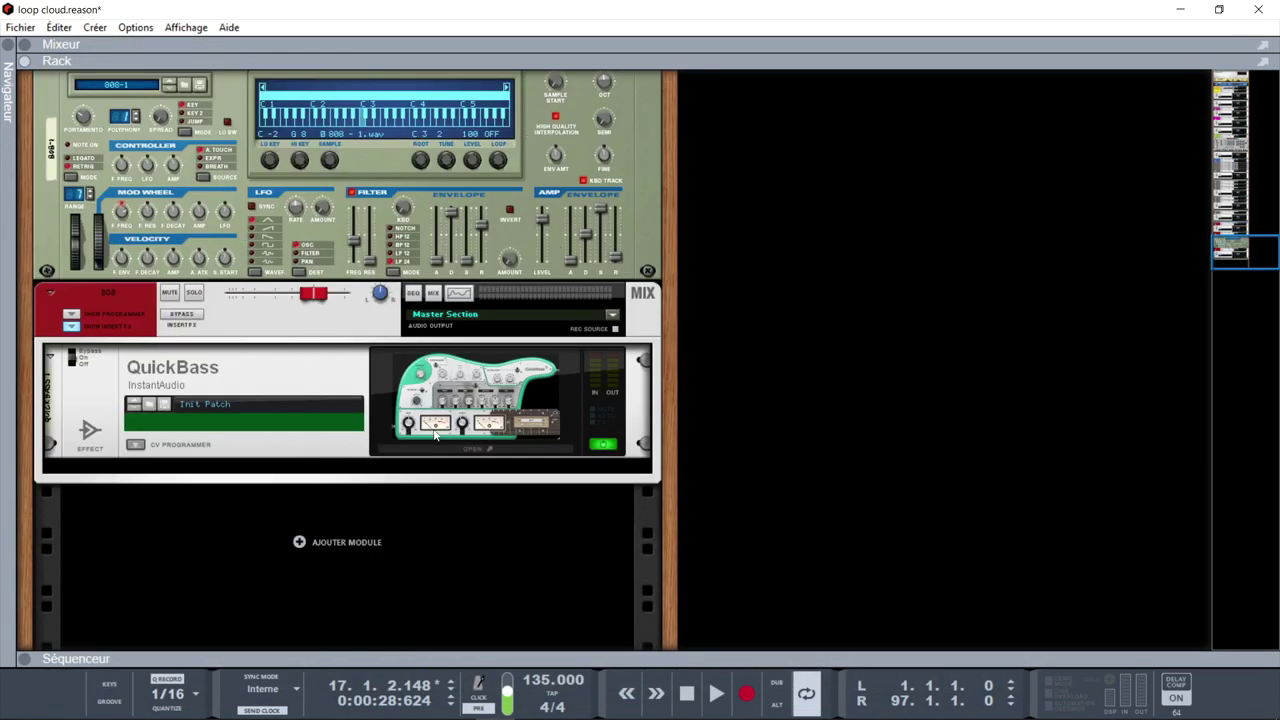
click(436, 385)
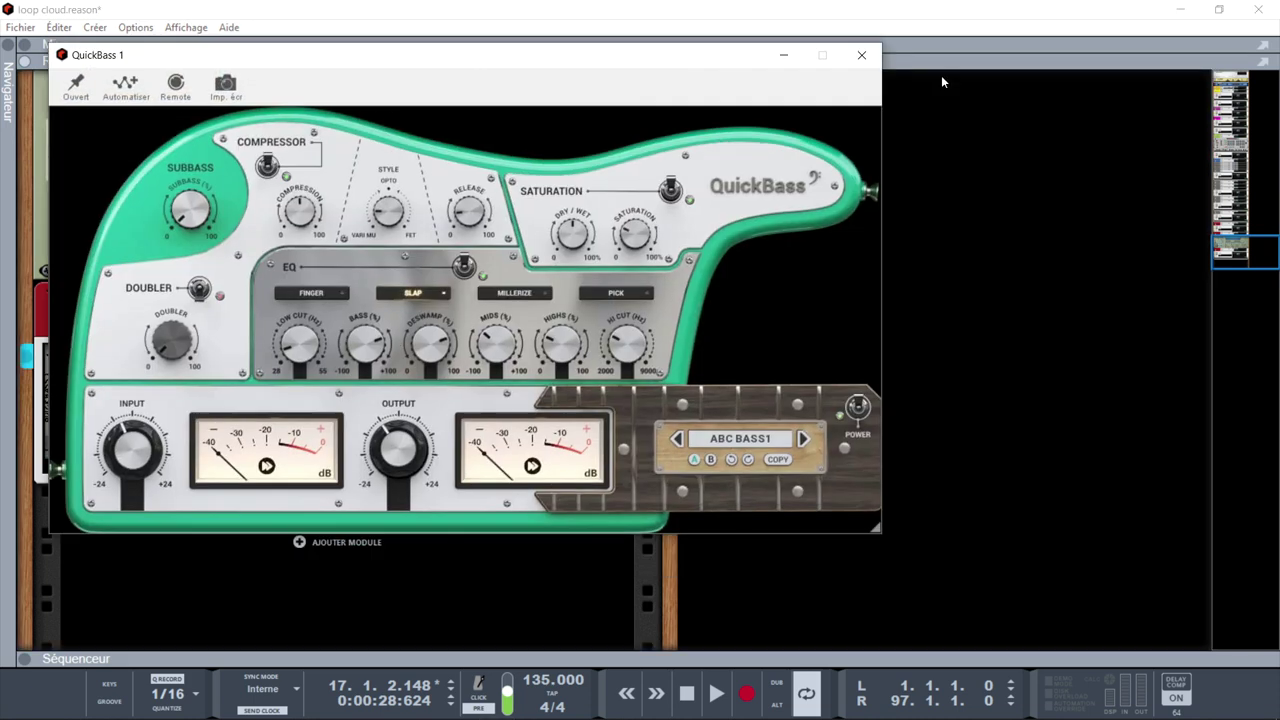
click(857, 54)
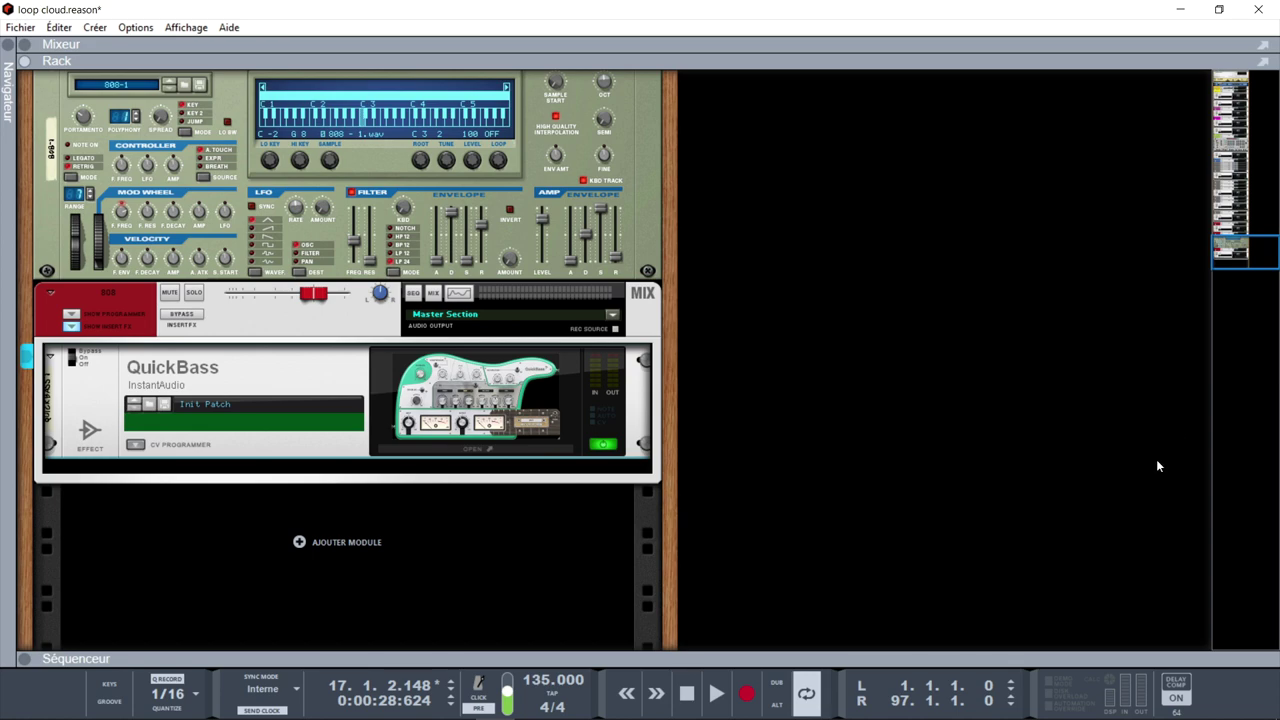
Return to the master section, play the song from the beginning and show the sequencer arrangement
drag(1248, 244, 1212, 70)
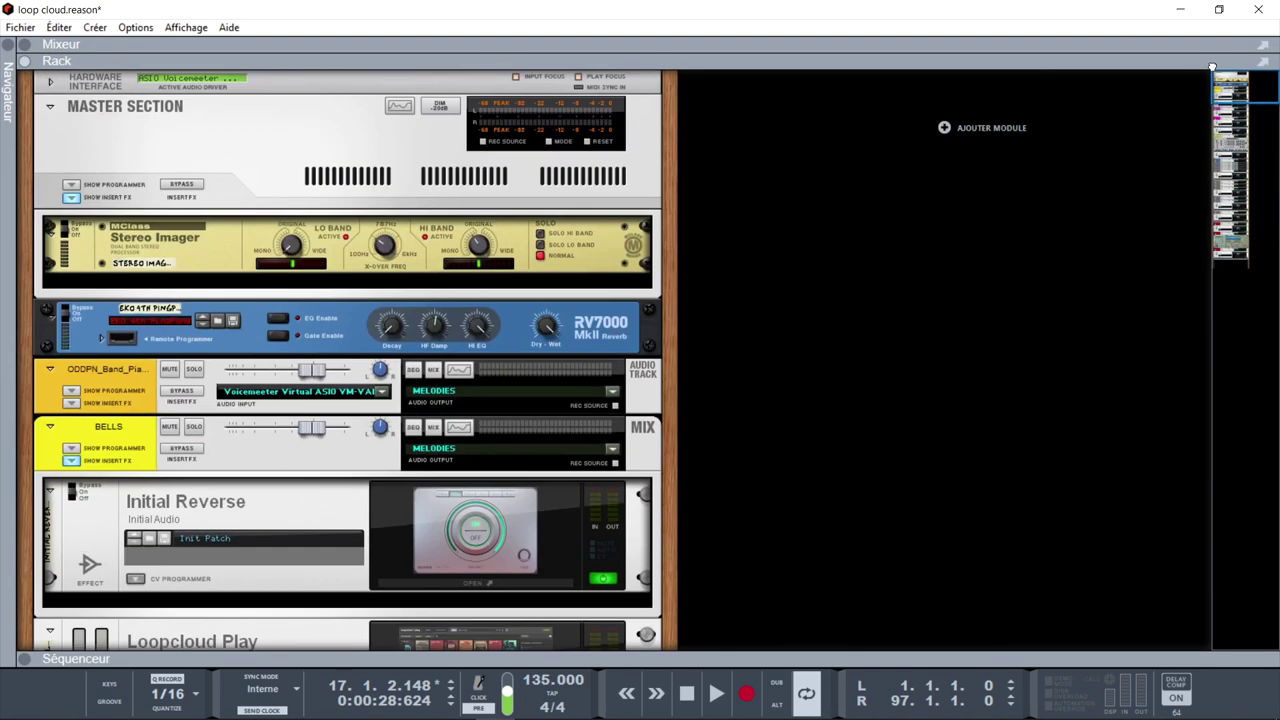
key(space)
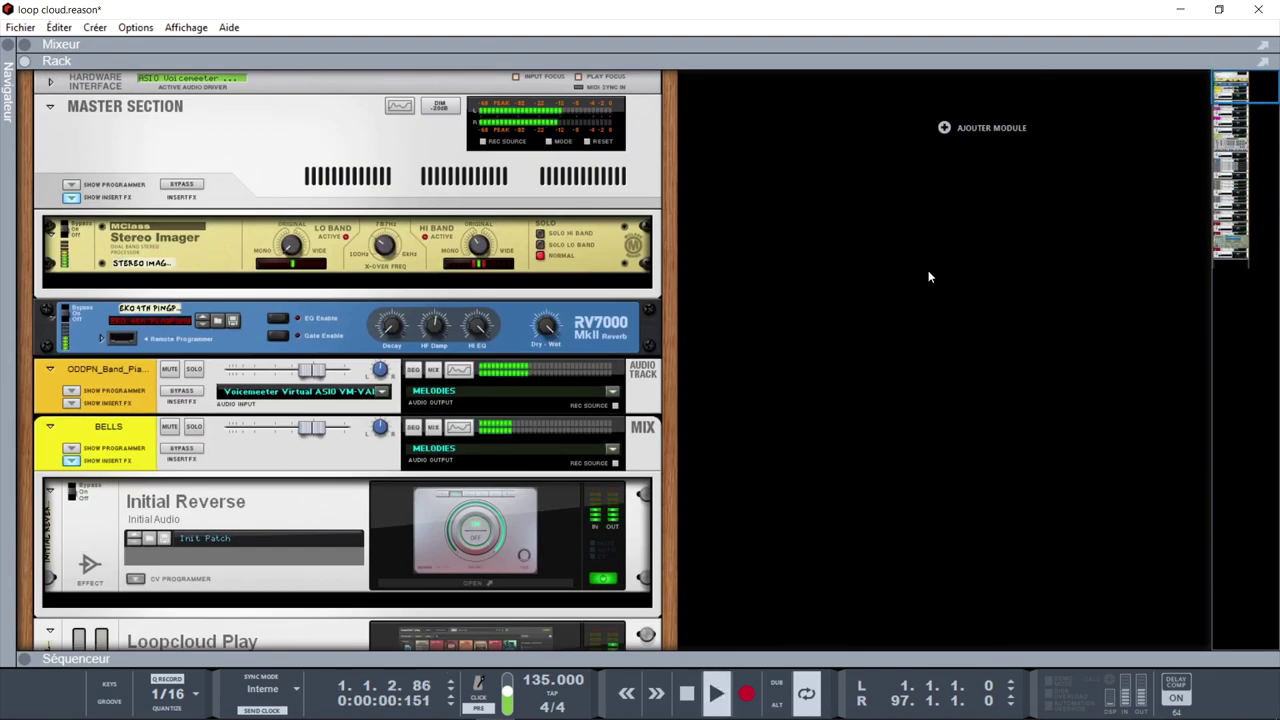
click(25, 659)
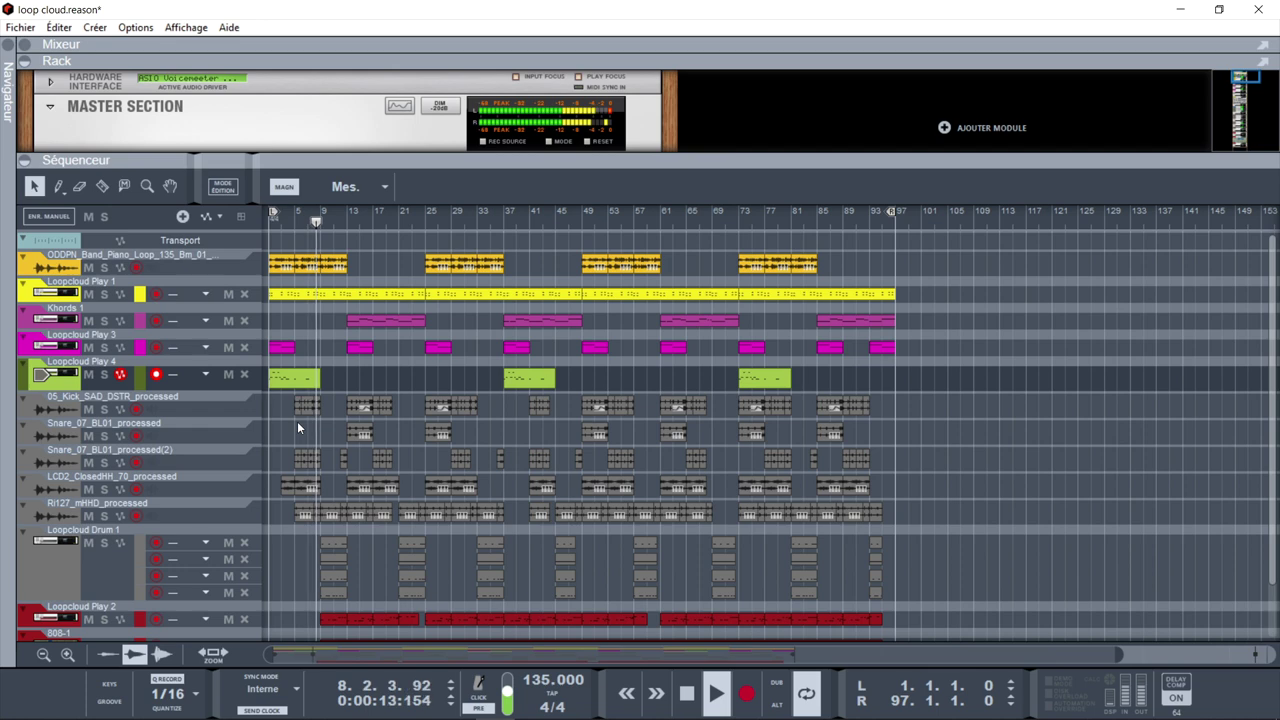
Review all channels in the mixer during playback, and solo the drums bus before clearing all solos
key(F5)
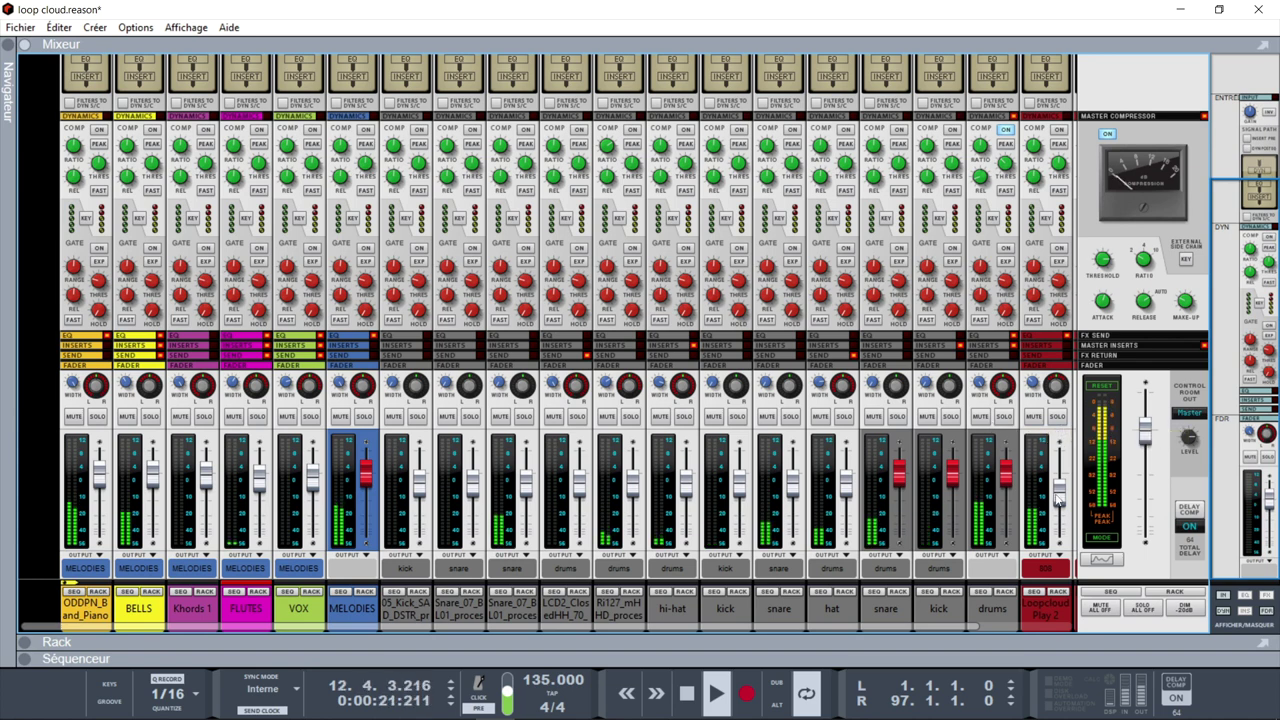
drag(950, 628, 855, 631)
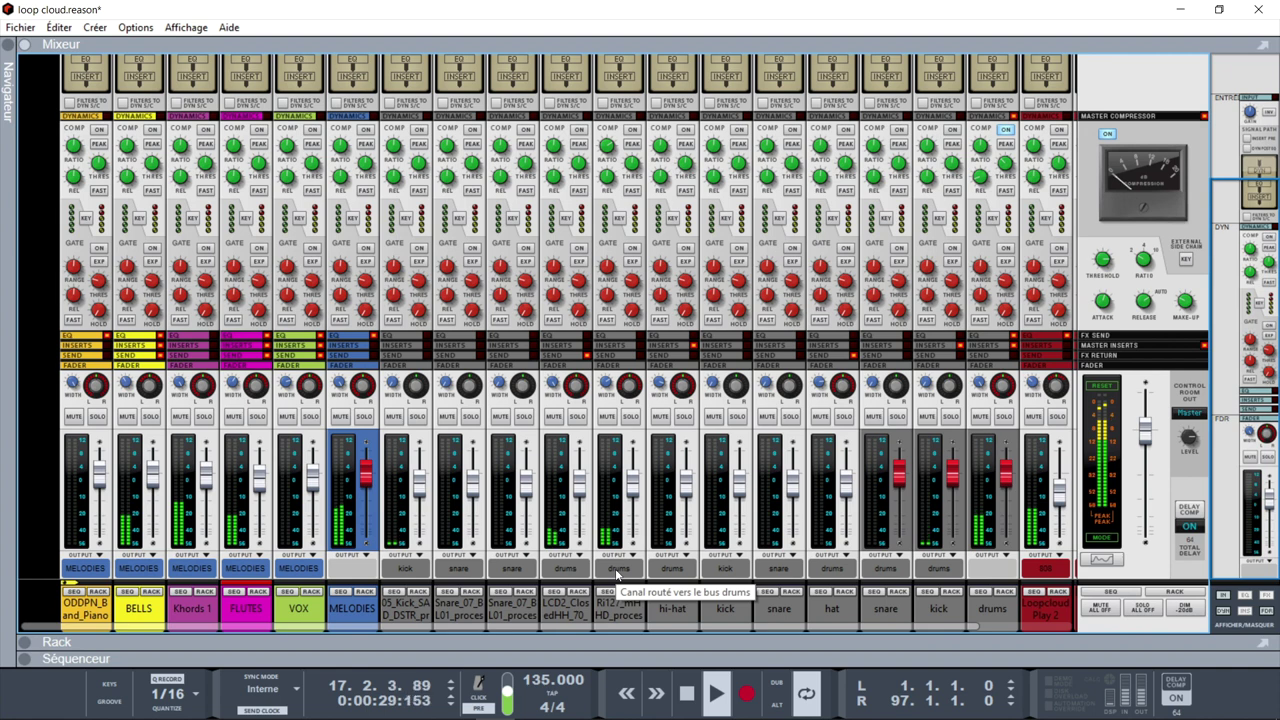
drag(597, 628, 797, 628)
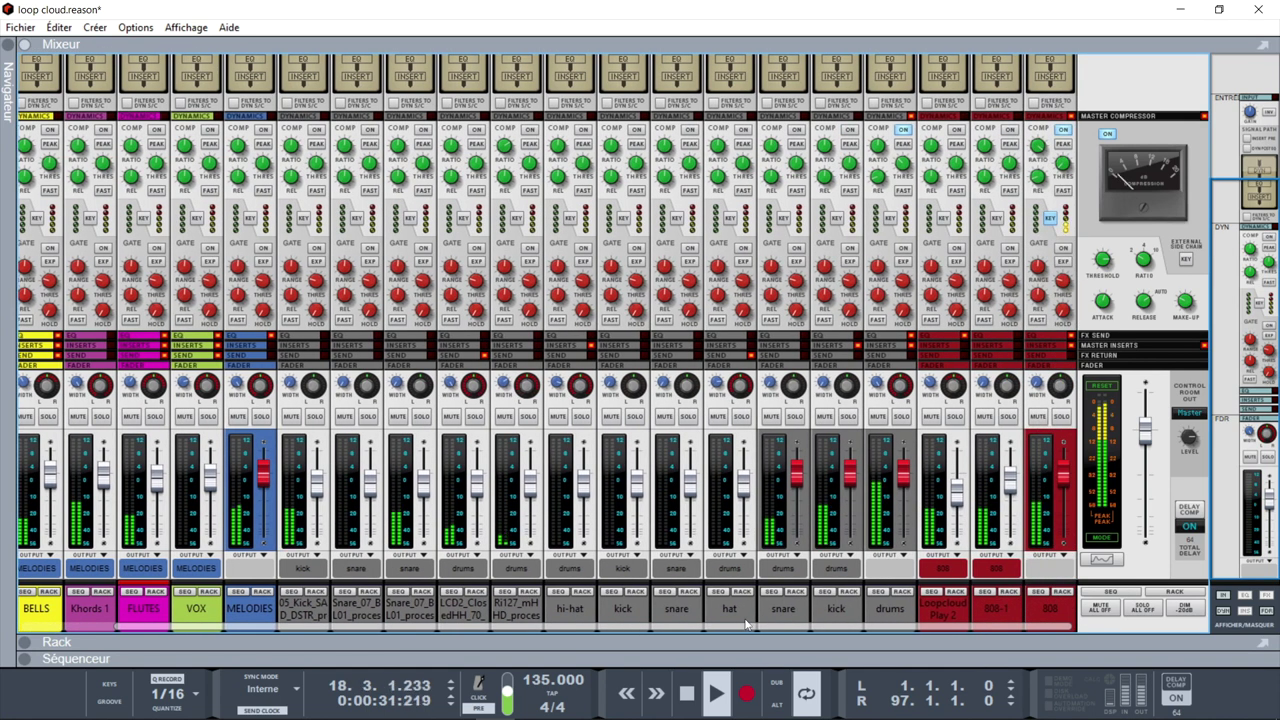
click(902, 416)
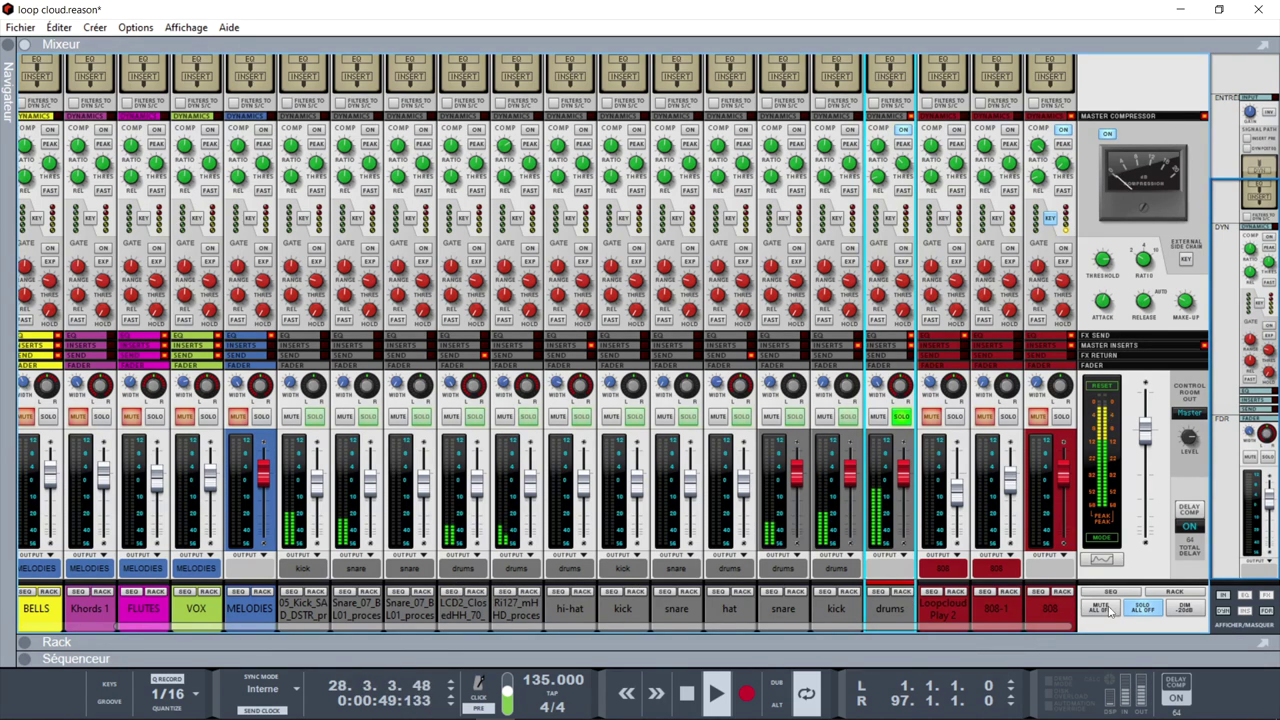
click(1145, 607)
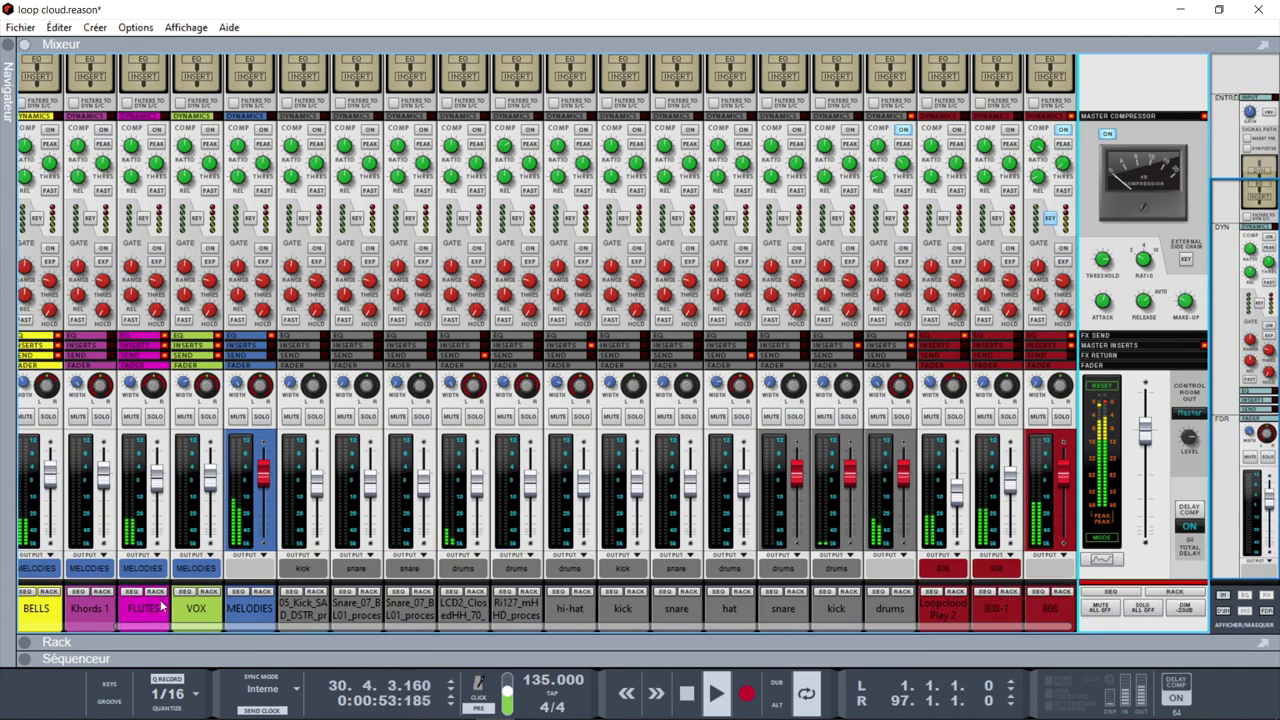
Follow the arrangement in the sequencer with the mixer hidden, and switch to the full rack view
key(F7)
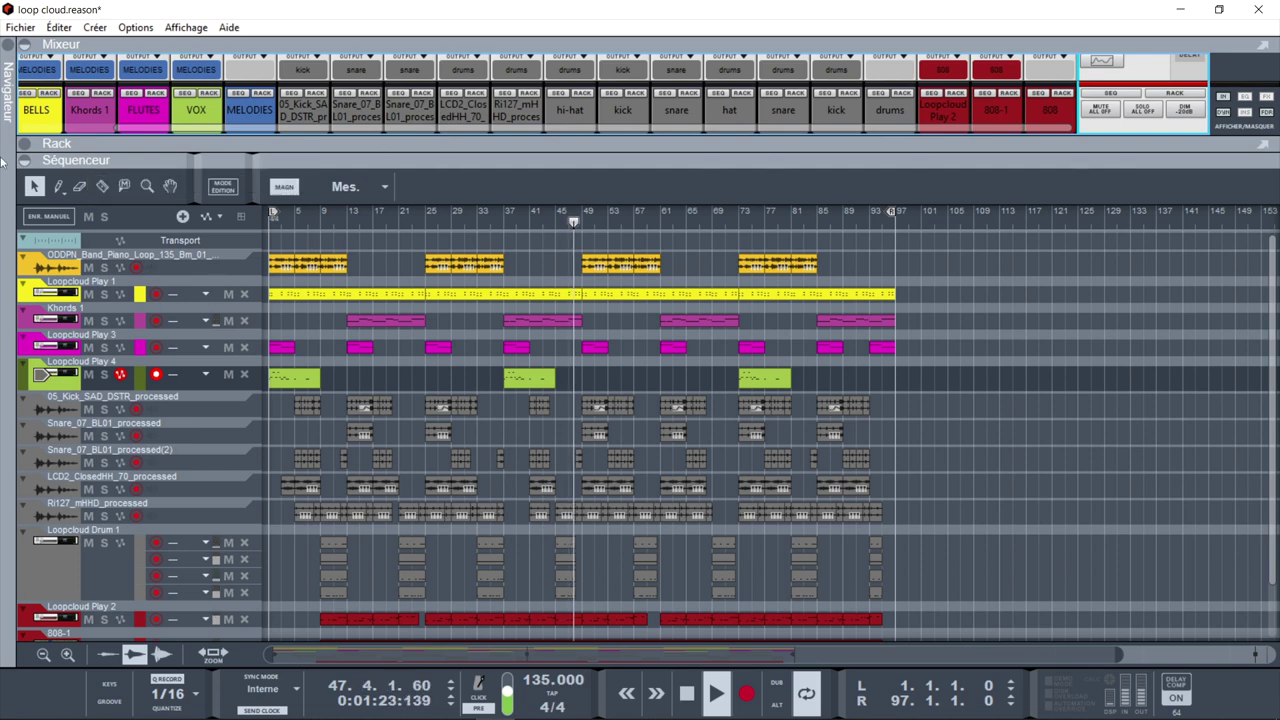
click(28, 46)
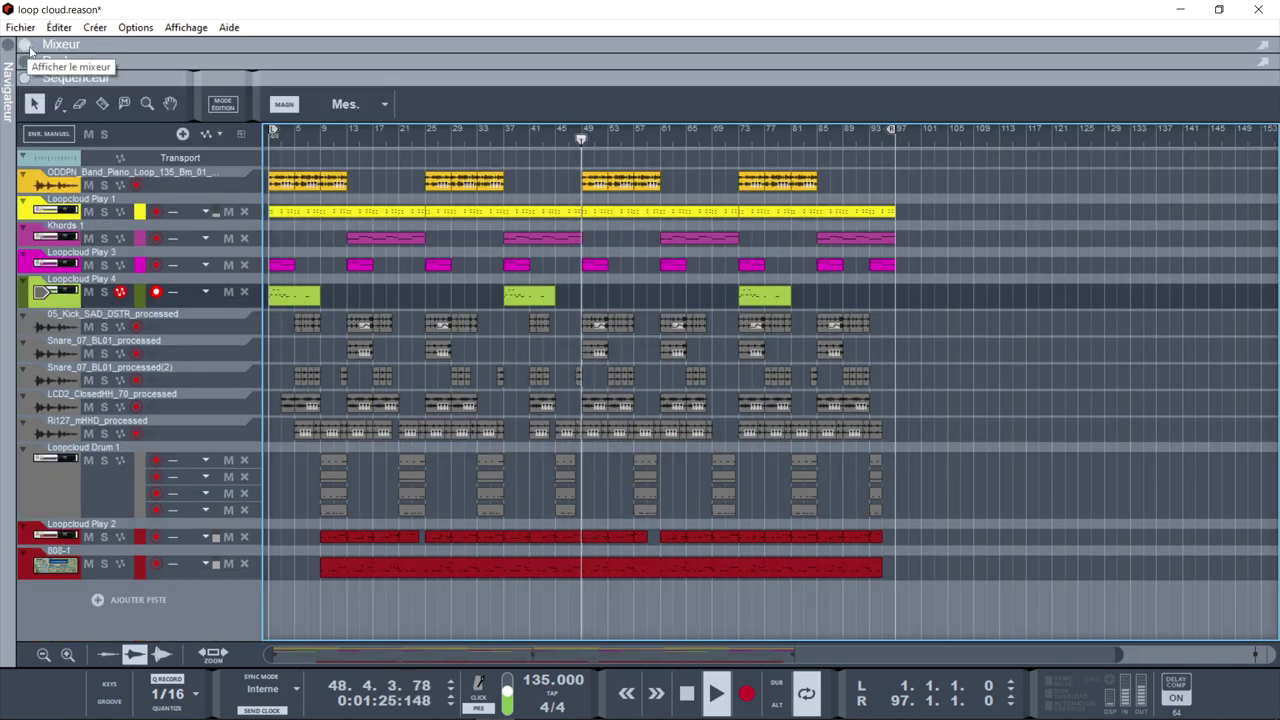
click(46, 61)
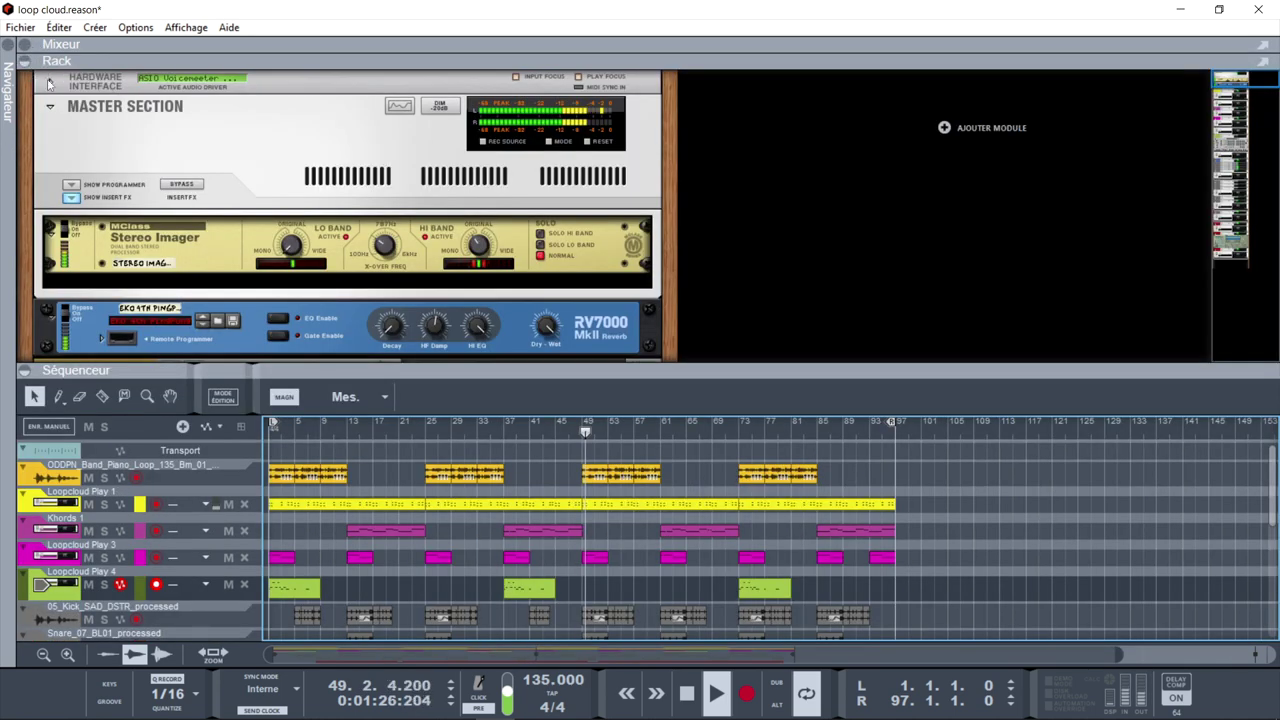
click(25, 371)
Solo the drums bus in the rack, inspect its UniChannel insert effect, and turn the solo off
drag(1250, 88, 1233, 202)
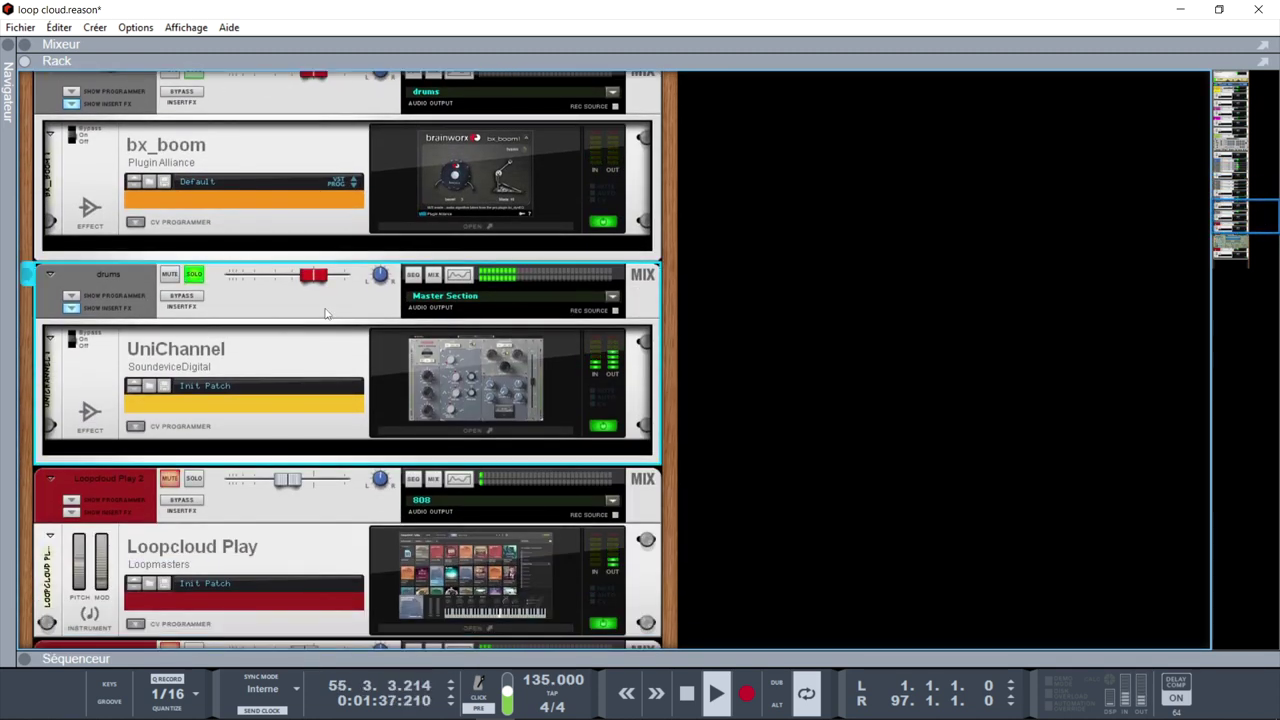
click(403, 403)
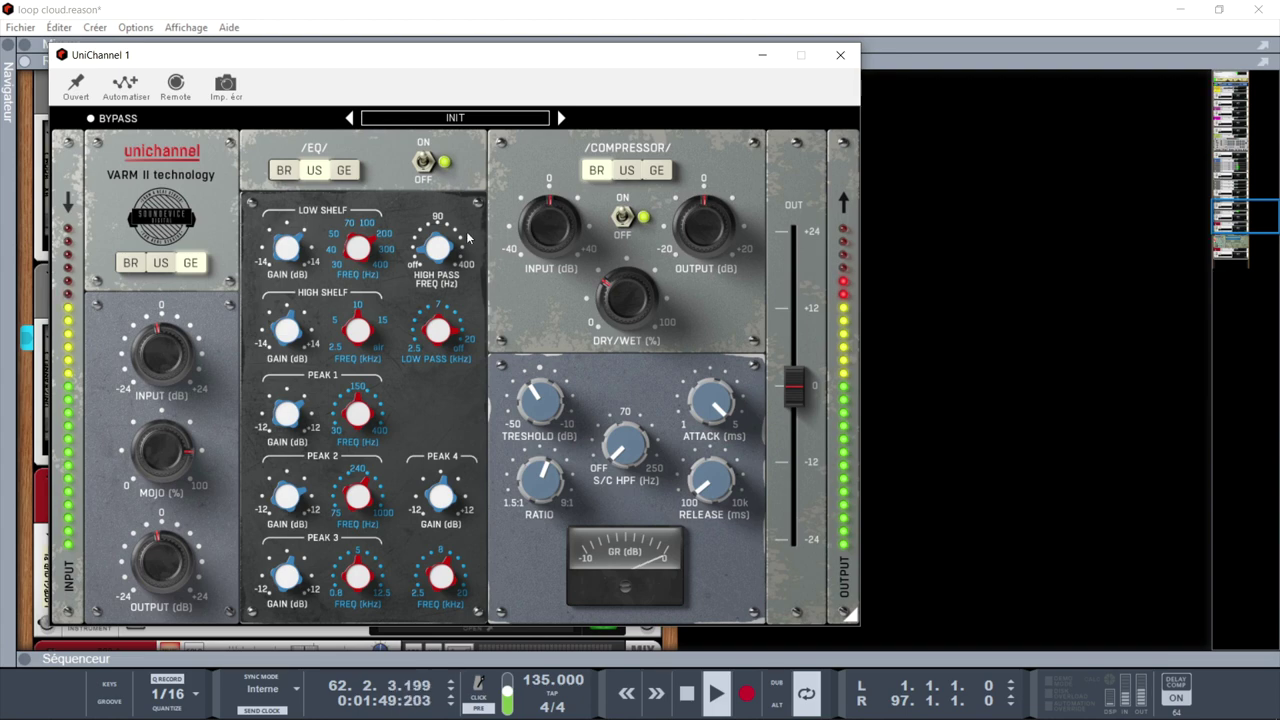
click(840, 55)
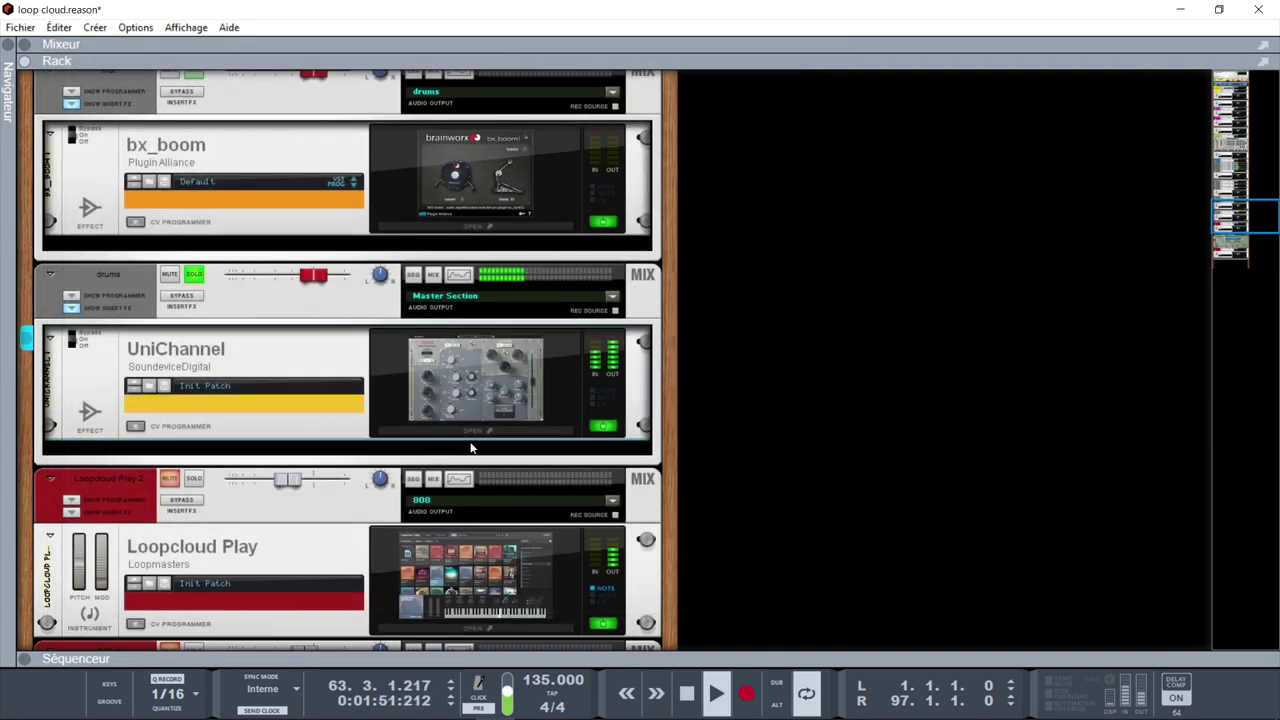
click(125, 277)
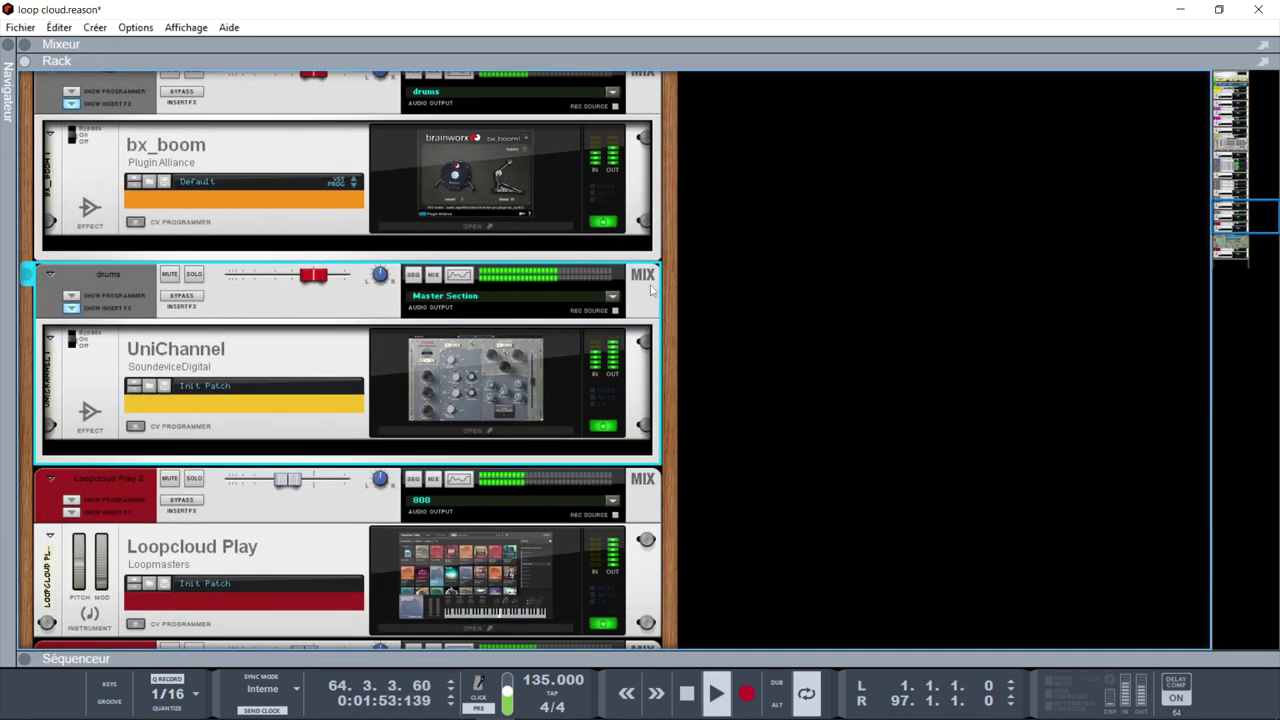
Solo the 808 bus and inspect its QuickBass effect with the ABC BASS1 preset, closing the window after viewing
drag(1252, 215, 1252, 237)
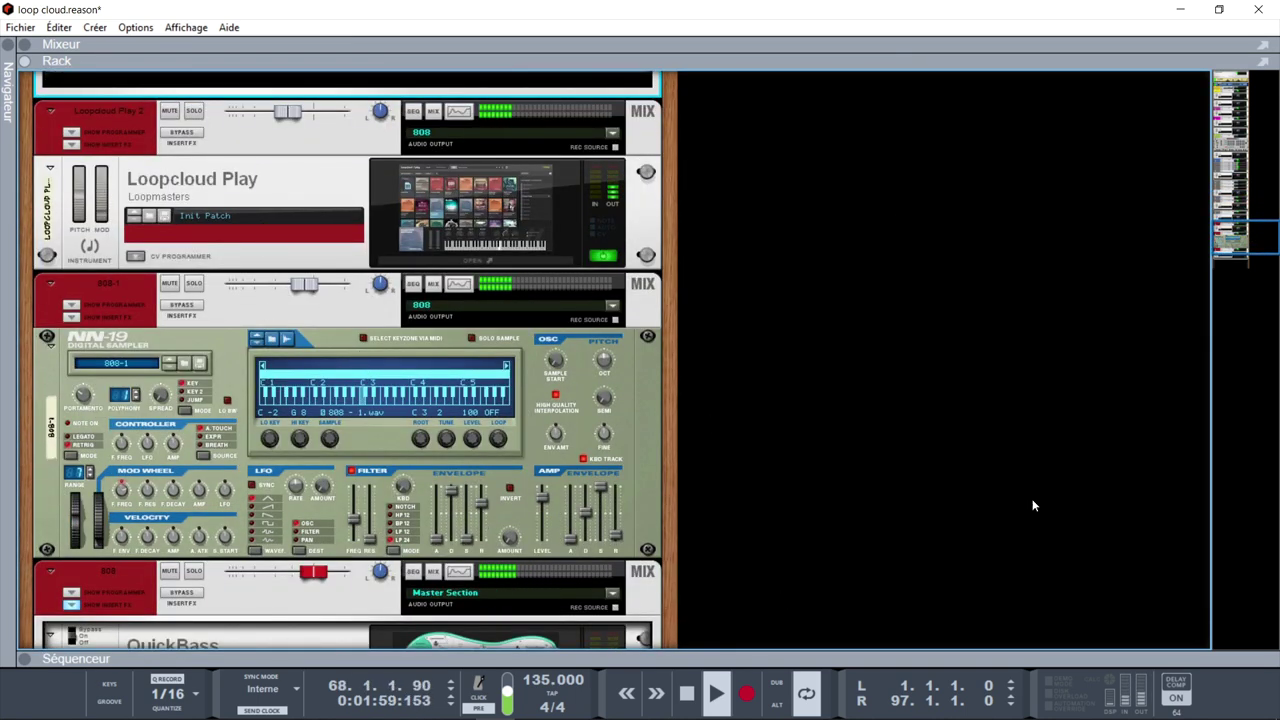
drag(1265, 240, 1262, 252)
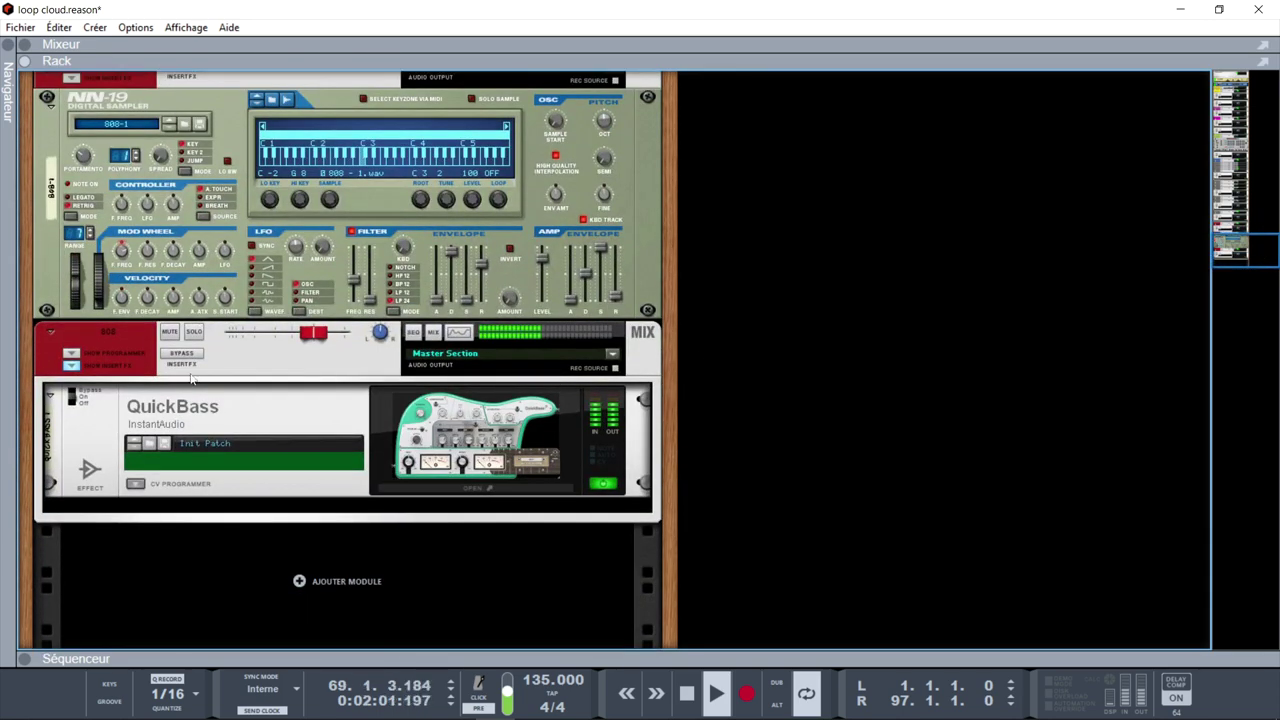
click(195, 332)
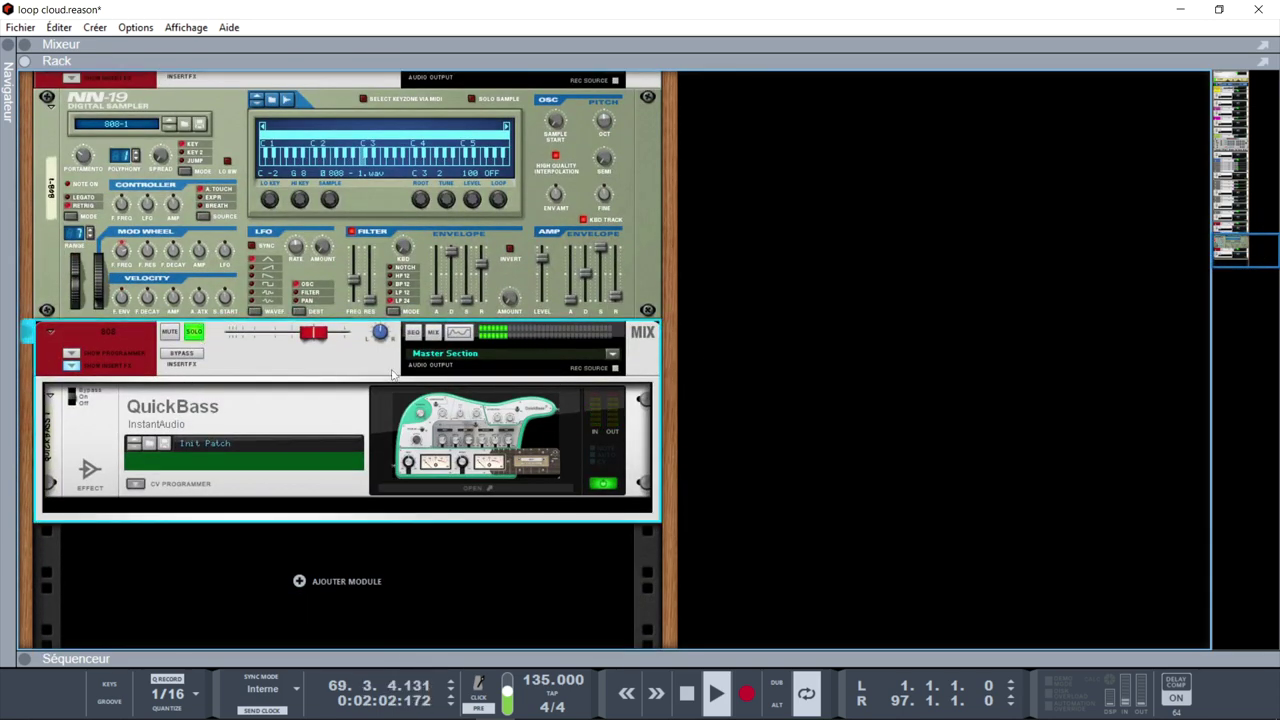
click(448, 435)
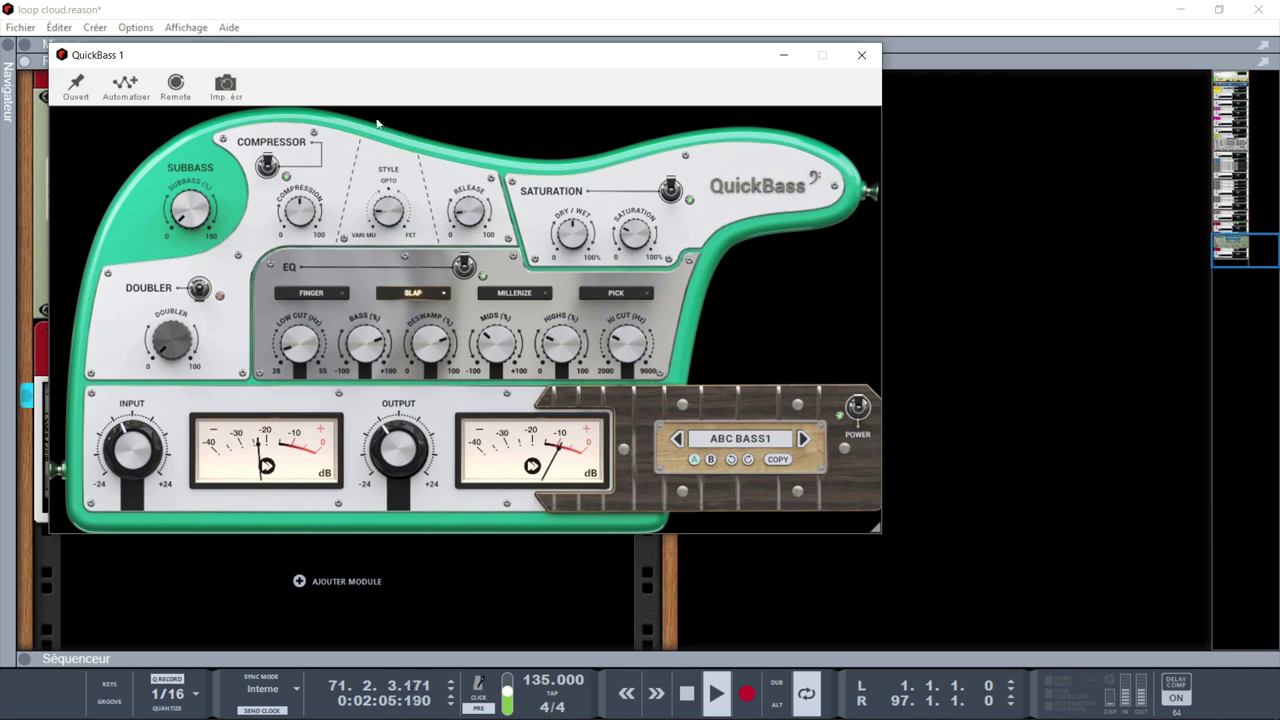
drag(375, 57, 669, 117)
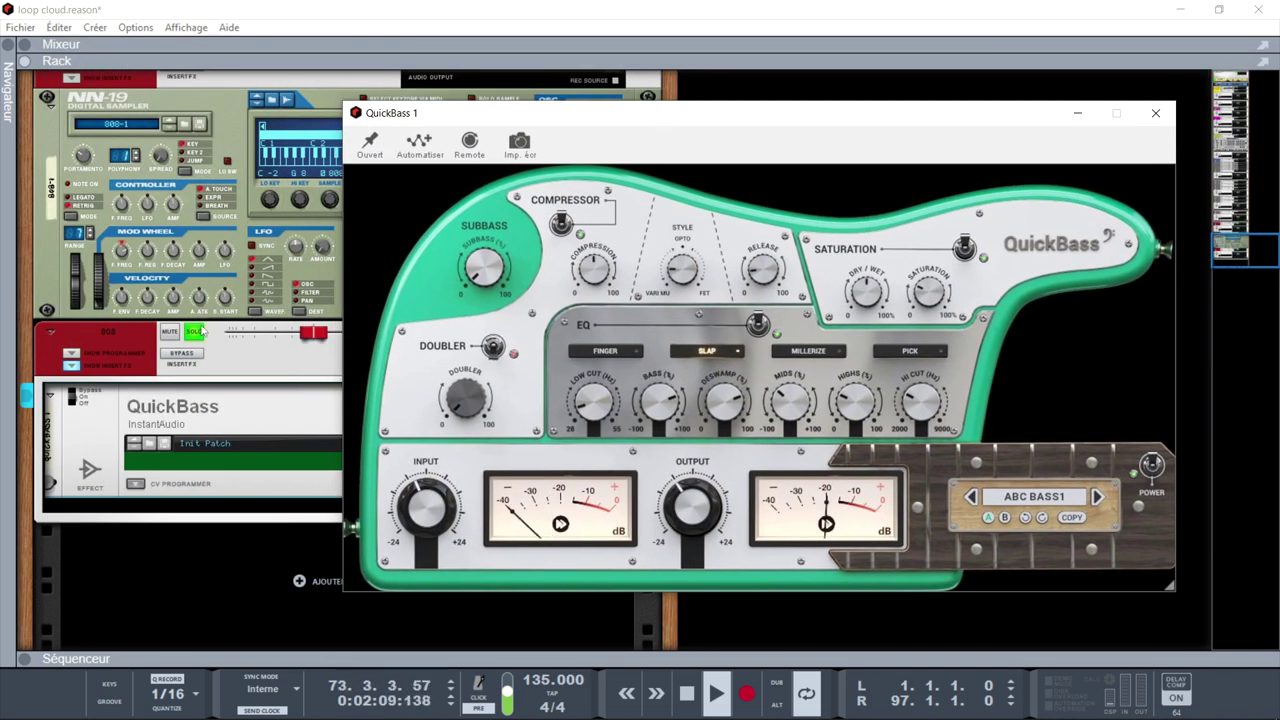
click(1157, 115)
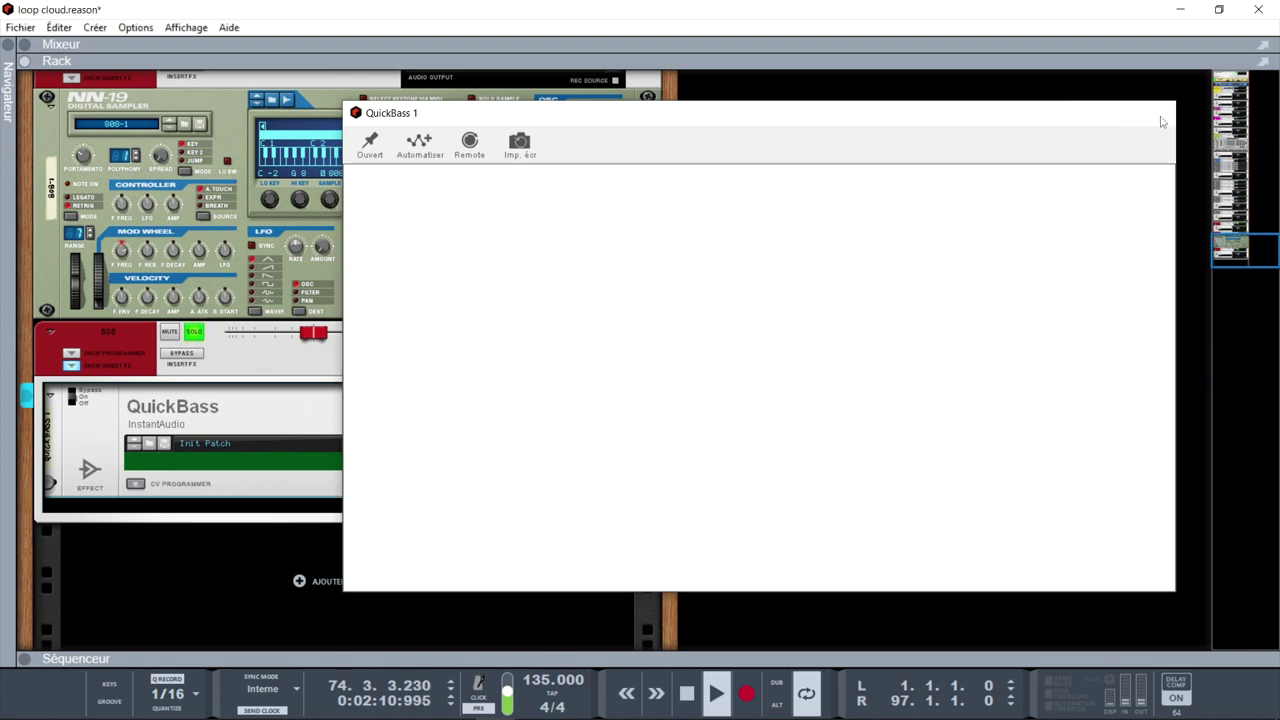
Solo the Loopcloud Play 2 channel and inspect its GStar Bass preset, closing the window after viewing
drag(1236, 242, 1230, 223)
click(193, 262)
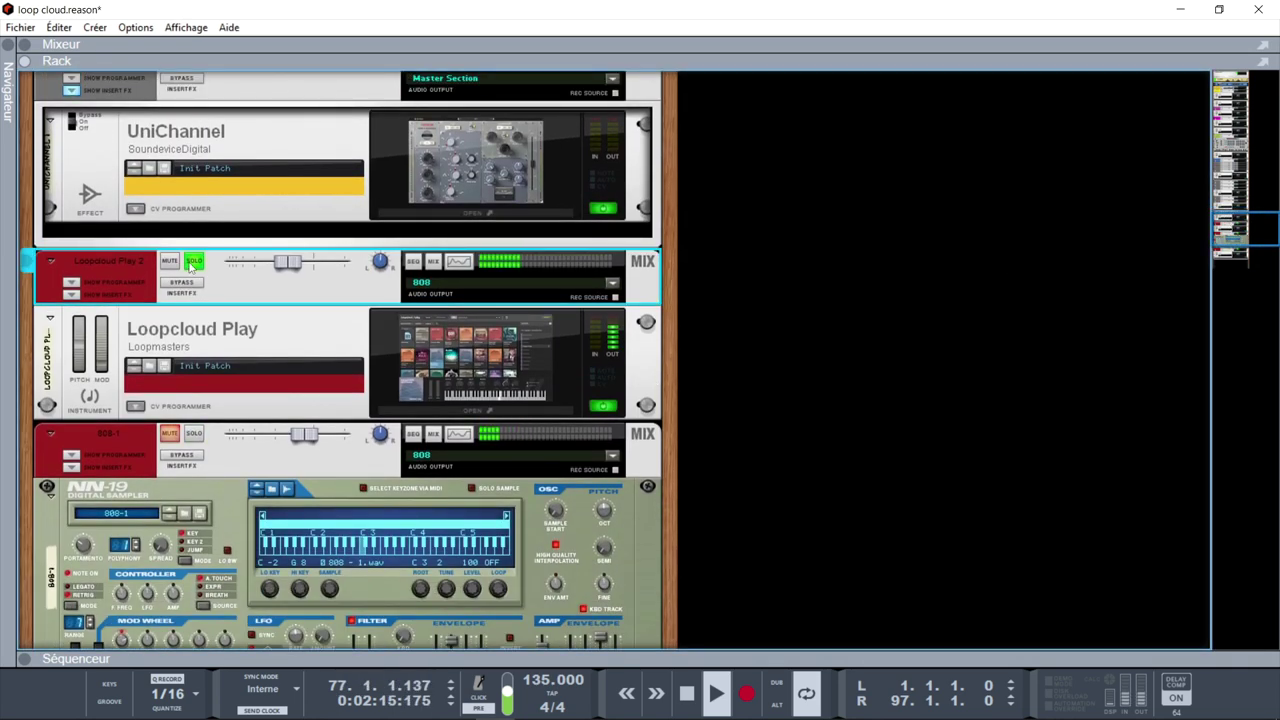
click(477, 410)
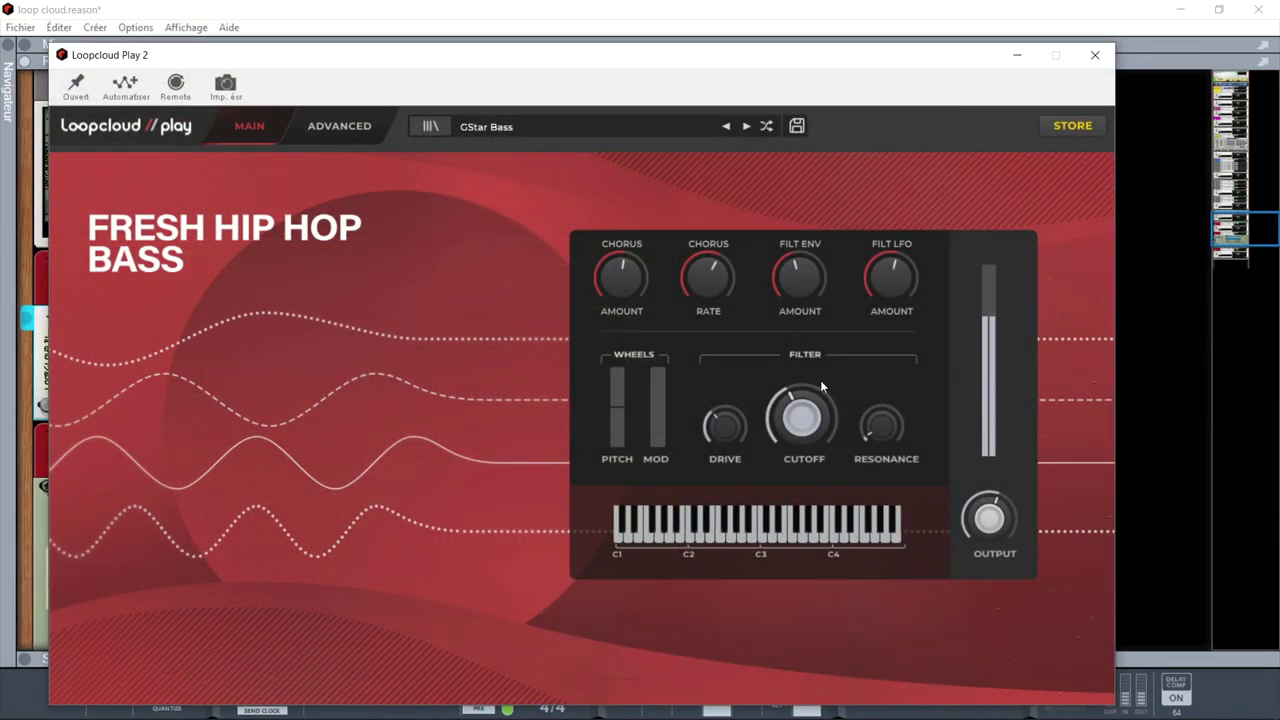
click(1095, 55)
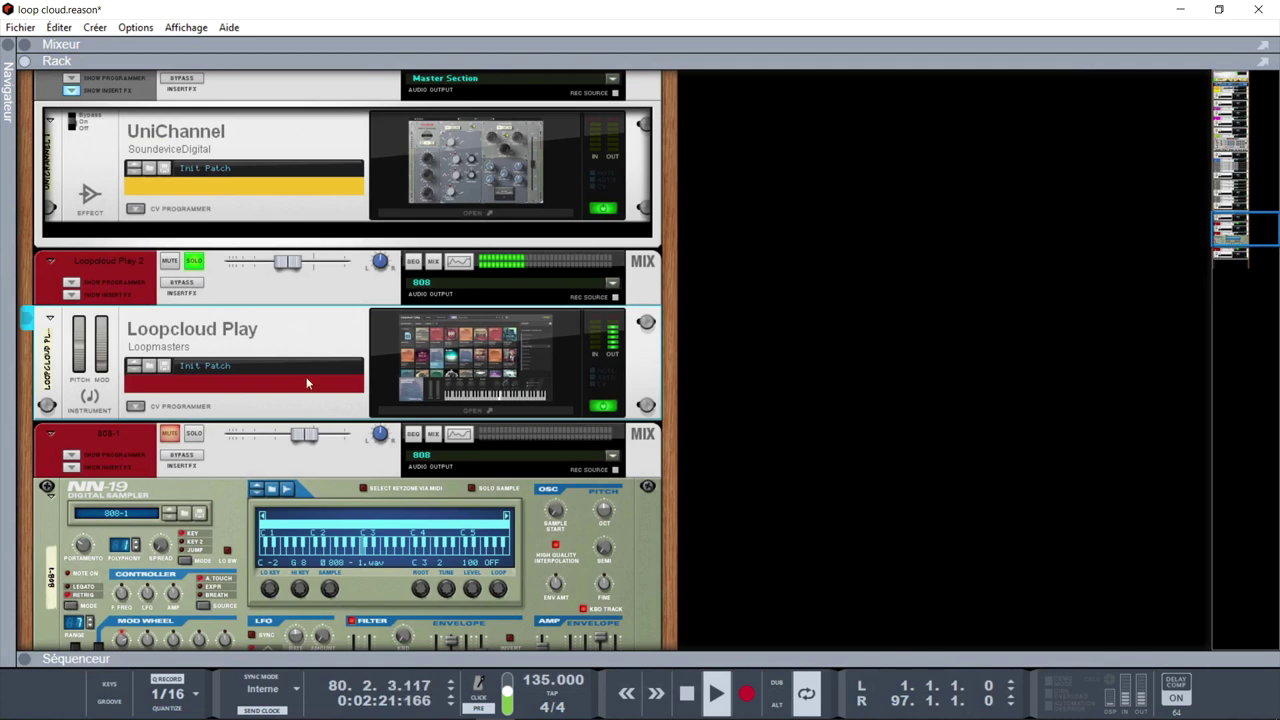
Audition the 808-1 channel soloed together with Loopcloud Play 2, and turn off the solo on both channels
click(190, 435)
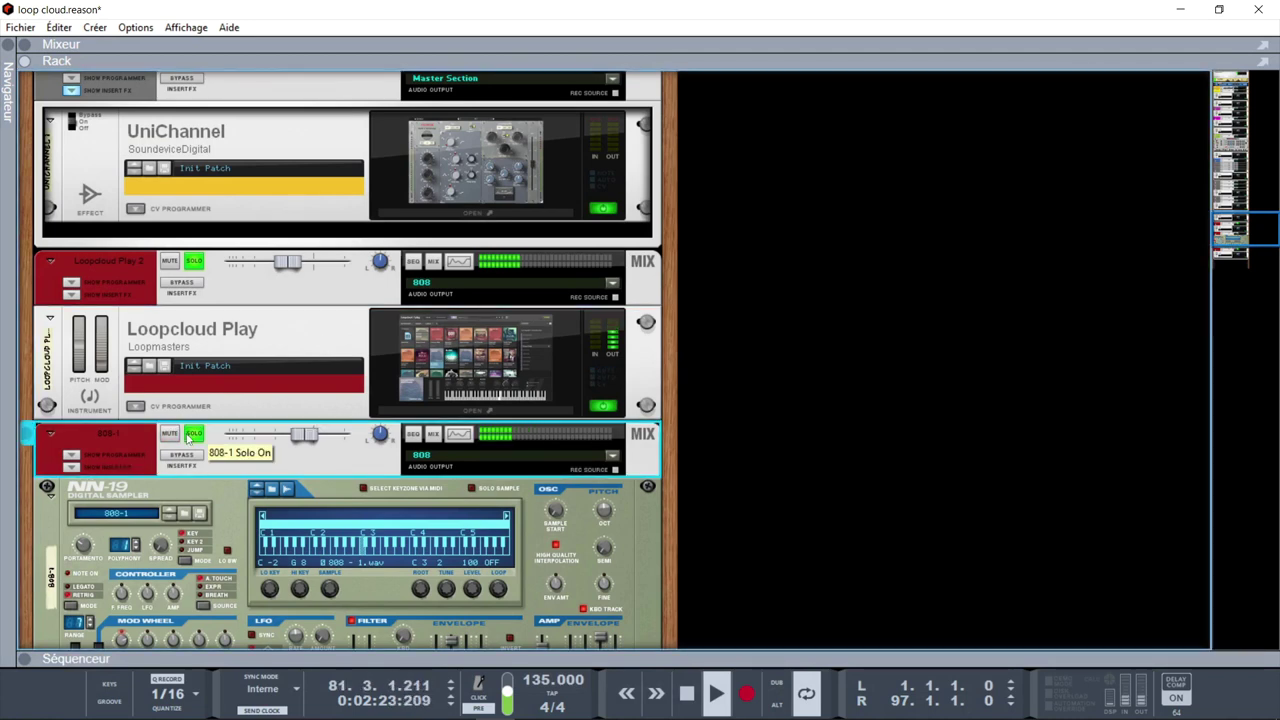
scroll(375, 418, down, 5)
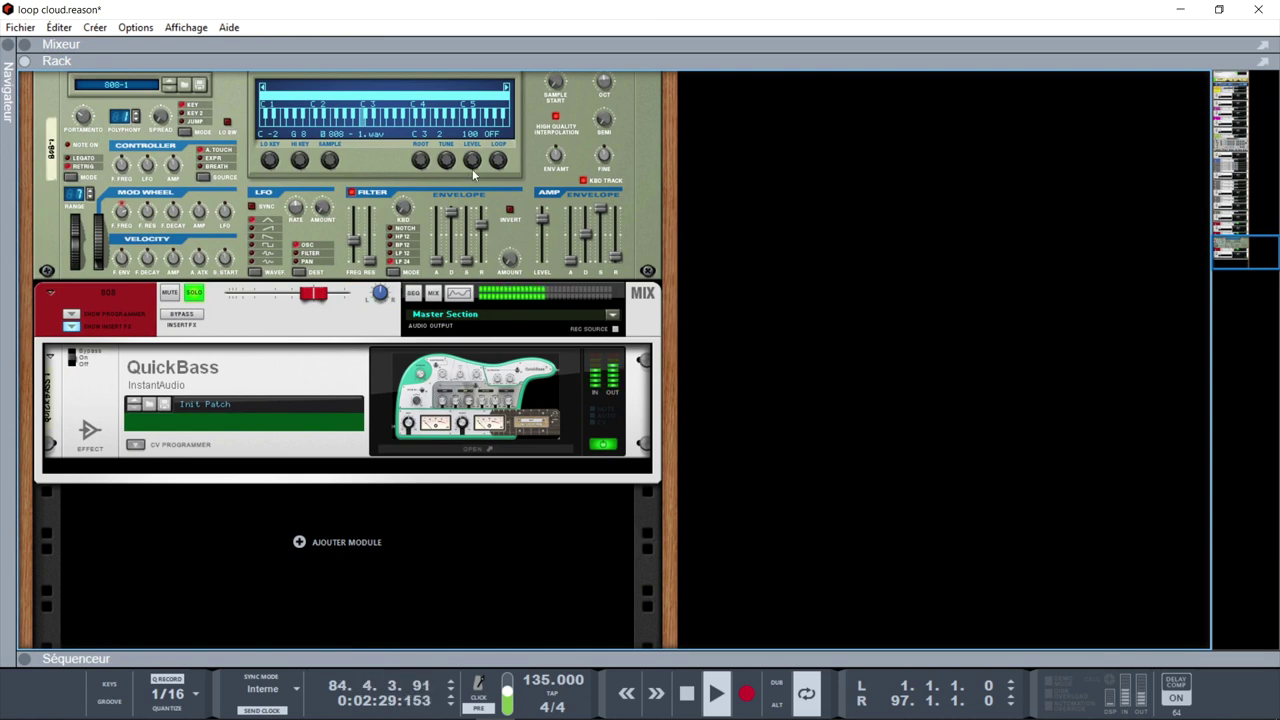
drag(1240, 247, 1215, 218)
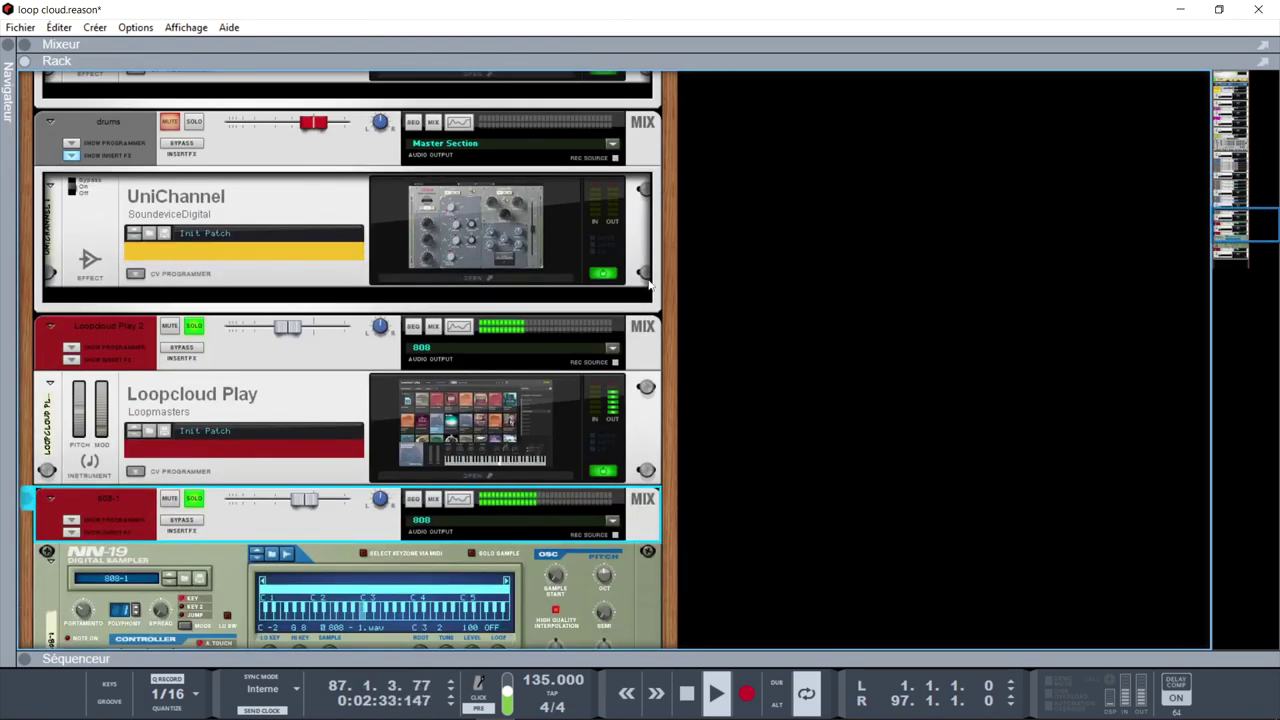
click(170, 498)
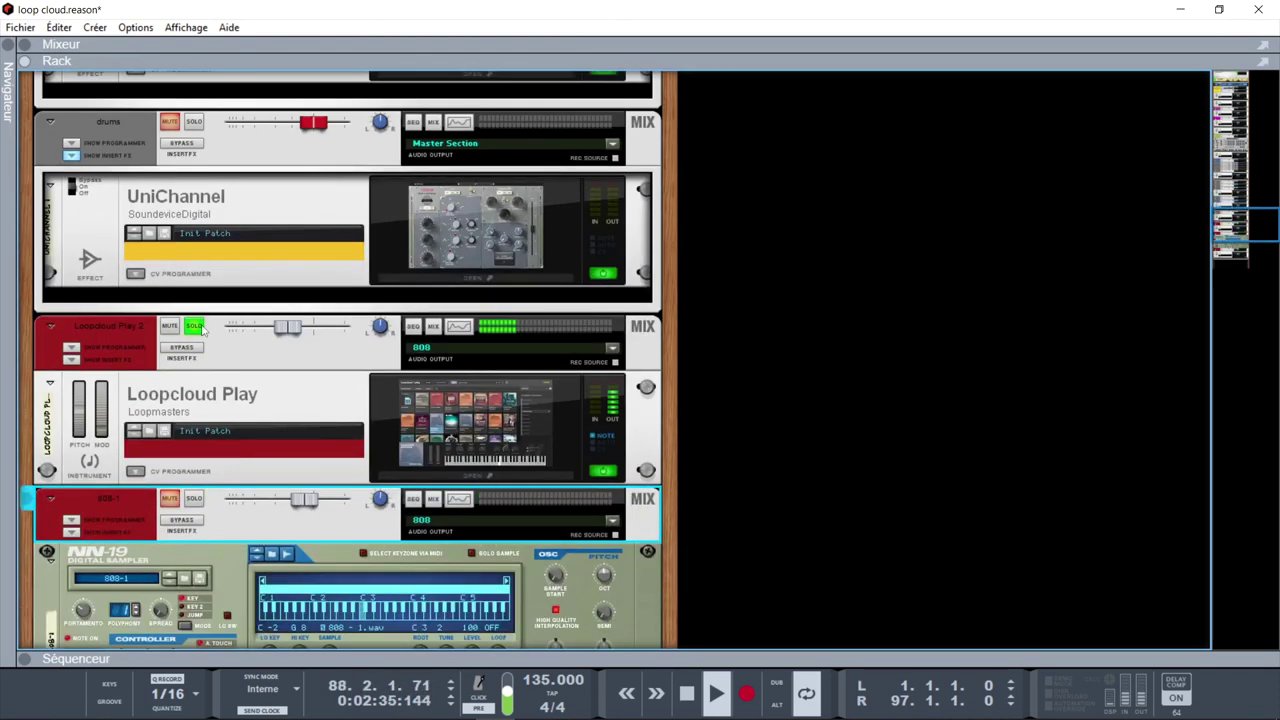
click(194, 326)
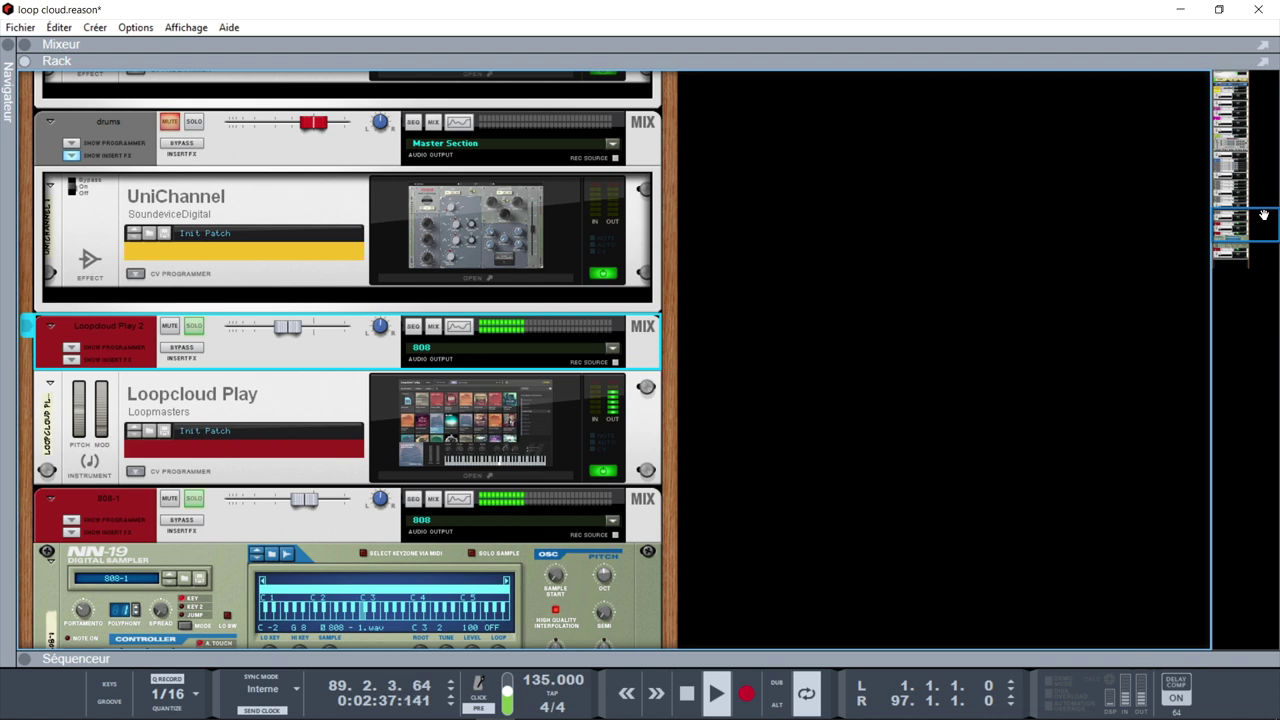
Turn off the solo on the 808 bus and display the mixer together with the rack
drag(1263, 215, 1263, 240)
click(198, 370)
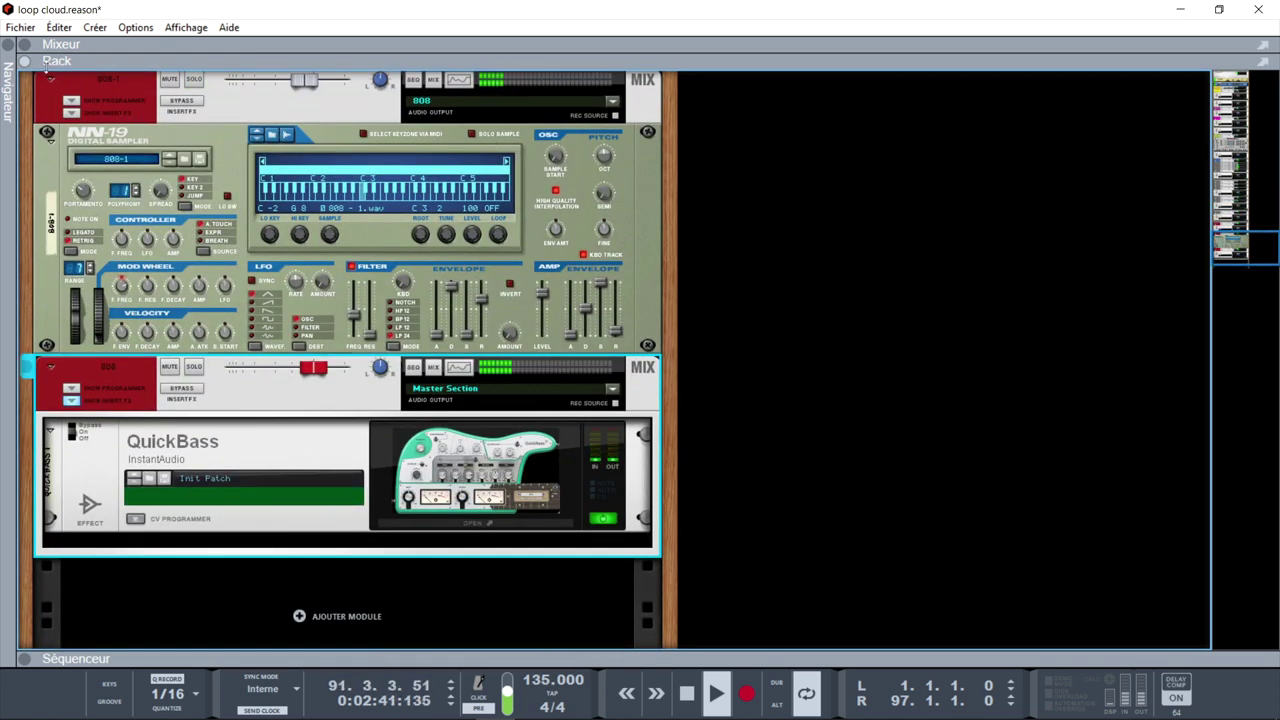
click(24, 44)
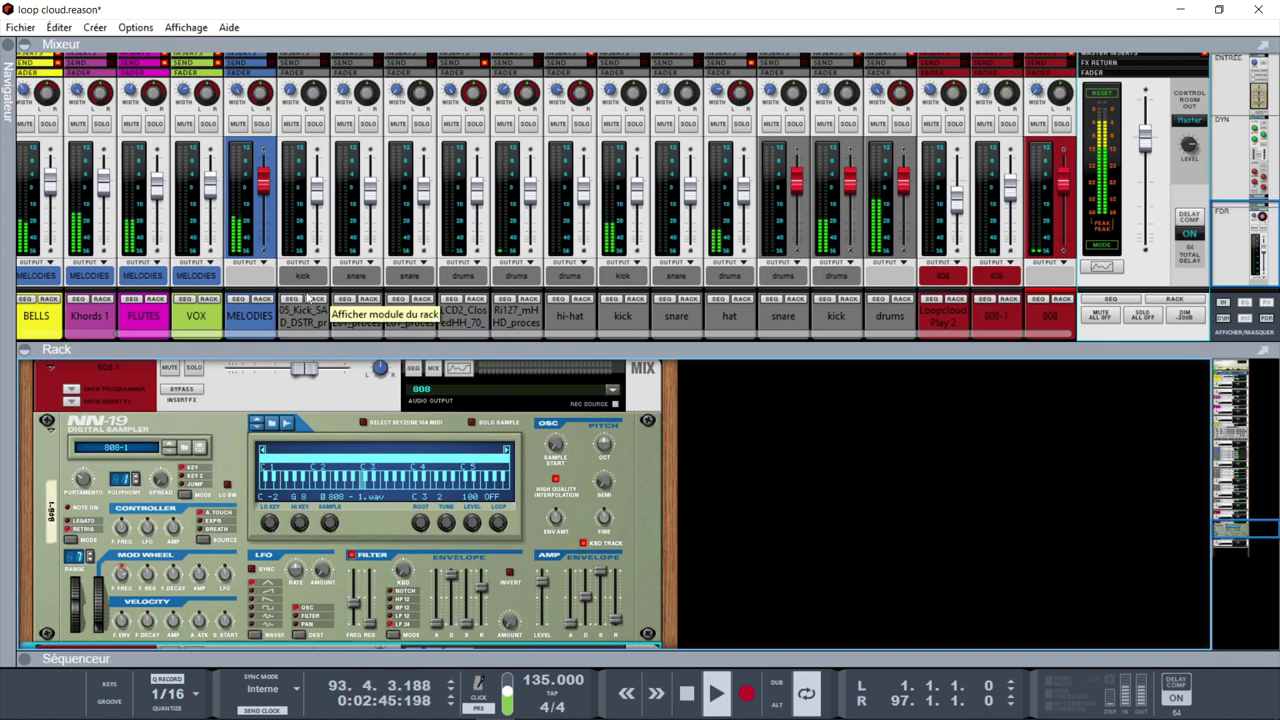
Audition the MELODIES bus soloed with its rack module in view, ending with the solo off and playback stopped
click(262, 123)
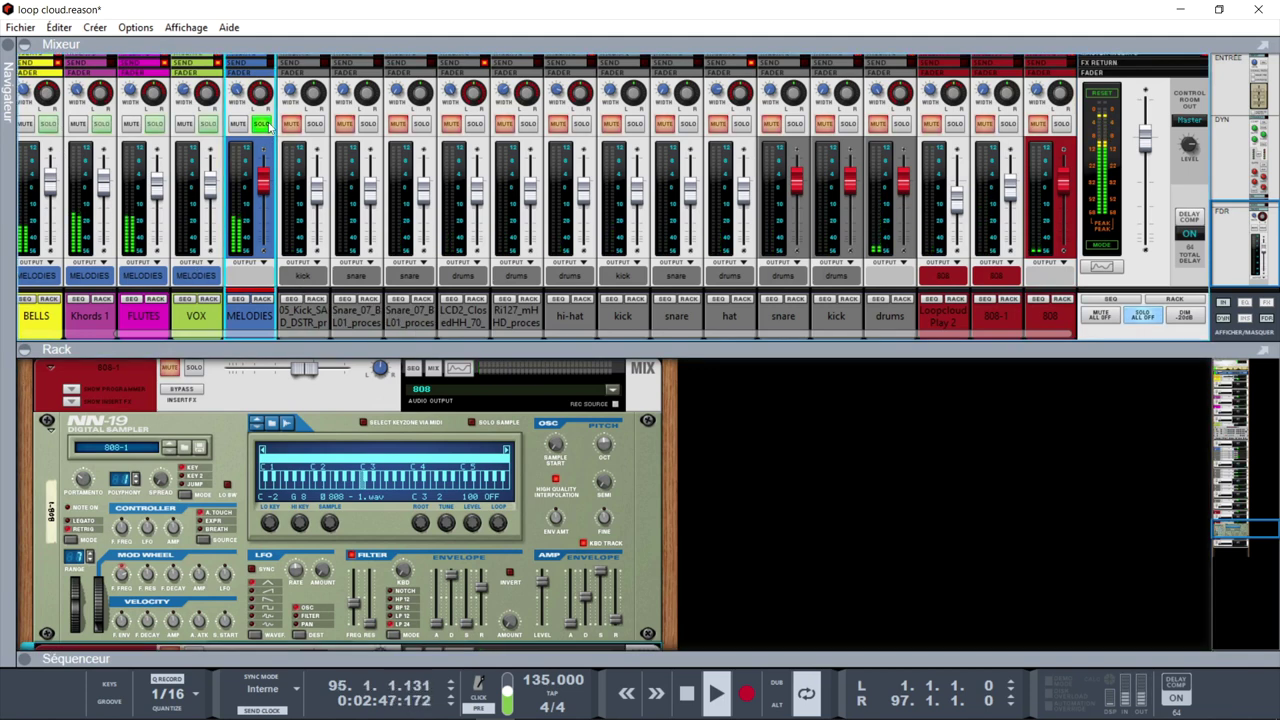
click(262, 300)
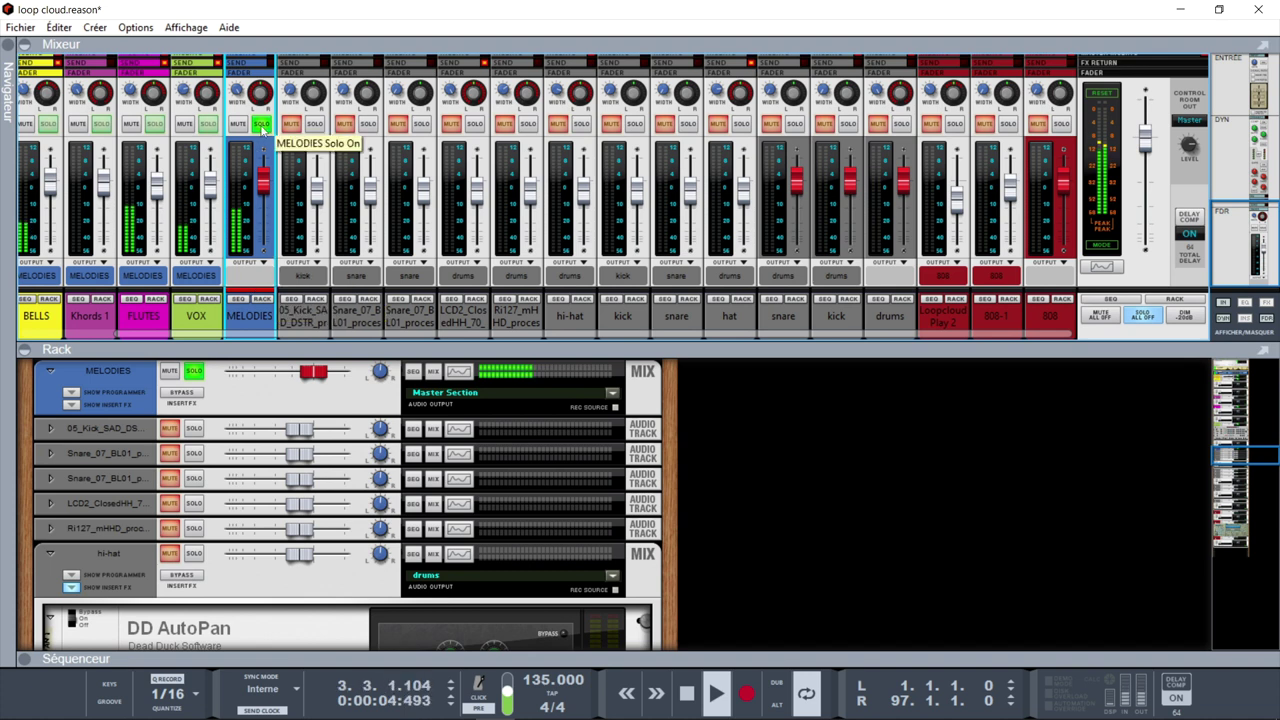
click(261, 124)
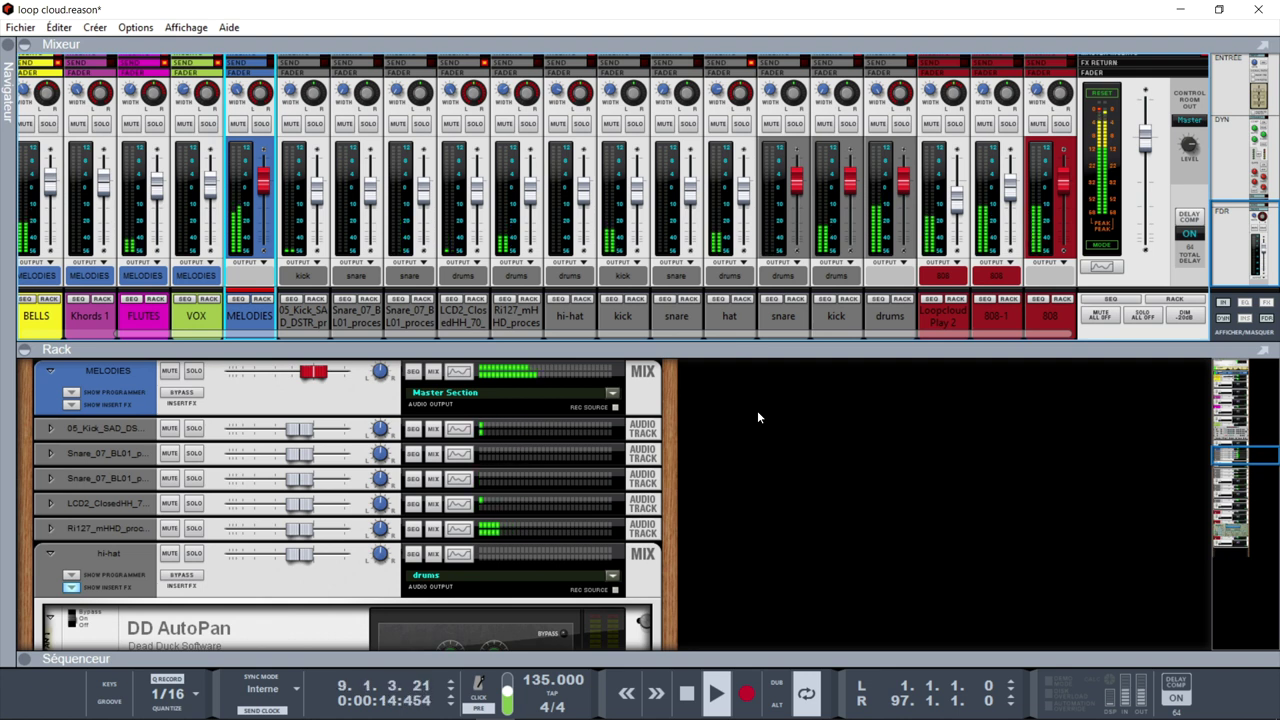
key(space)
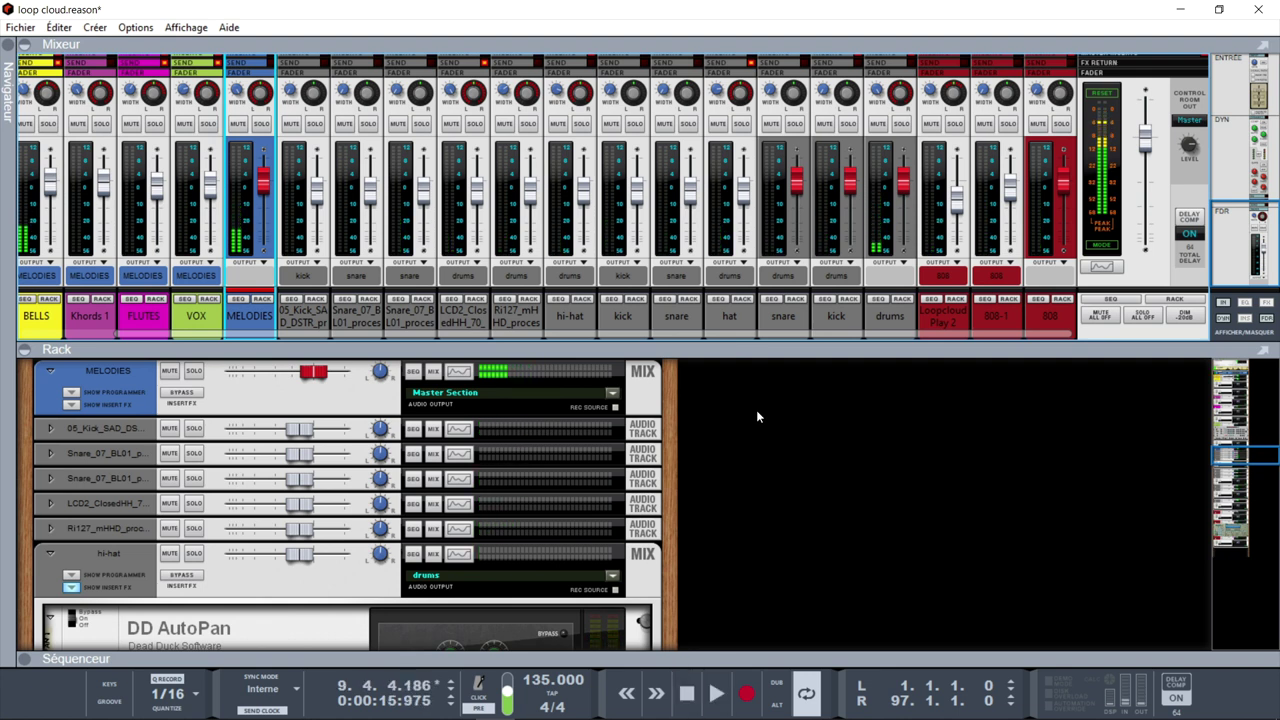